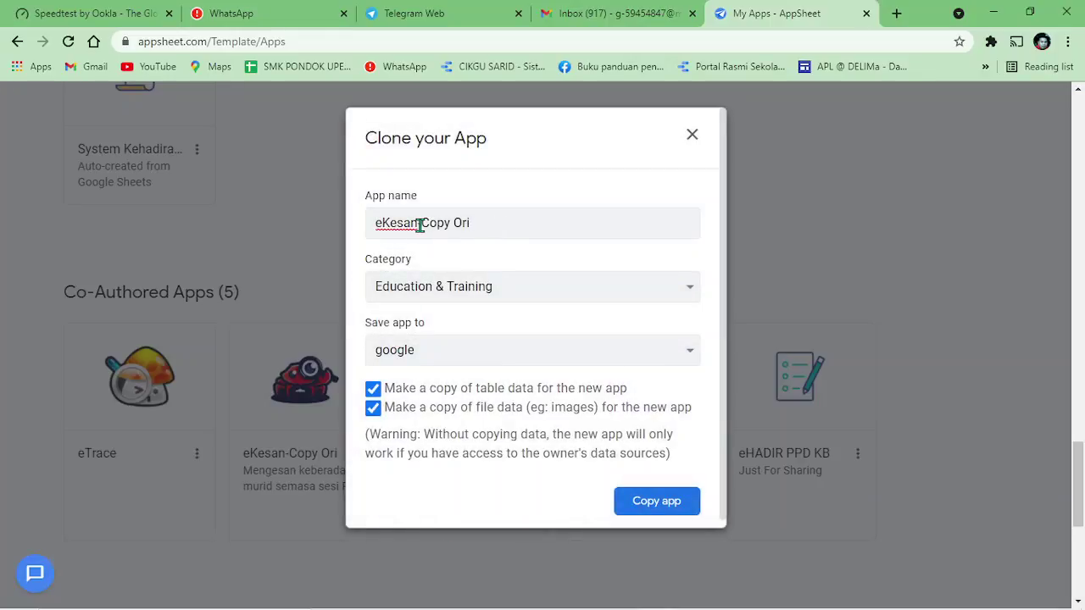
Name the cloned app eKesan-eDIDIK and create the copy with its table and file data.
{"action": "left_click_drag", "start_coordinate": [419, 225], "coordinate": [541, 225]}
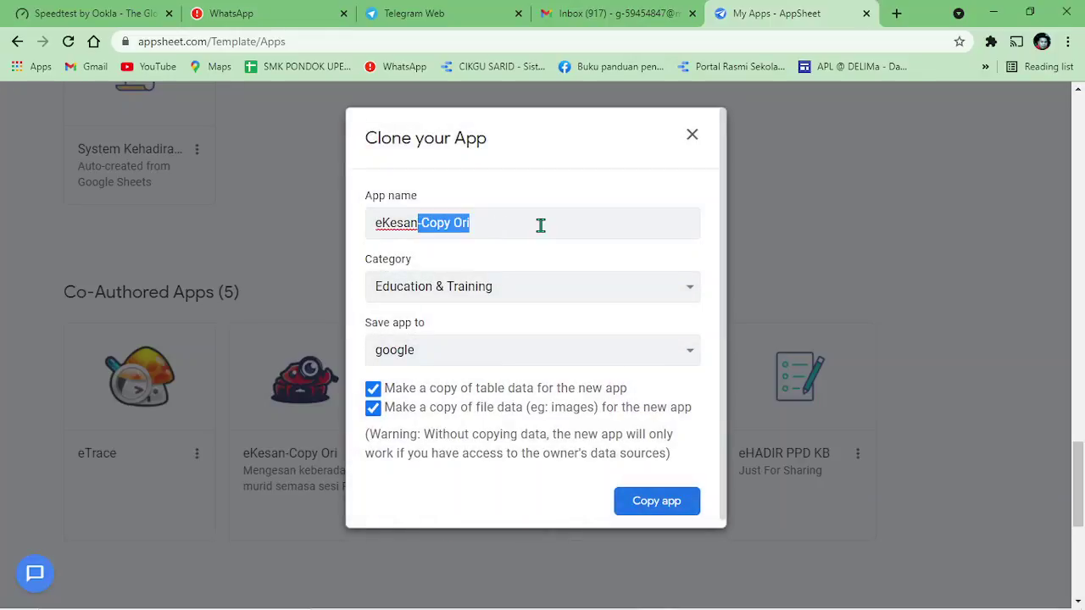
{"action": "type", "text": "-SK"}
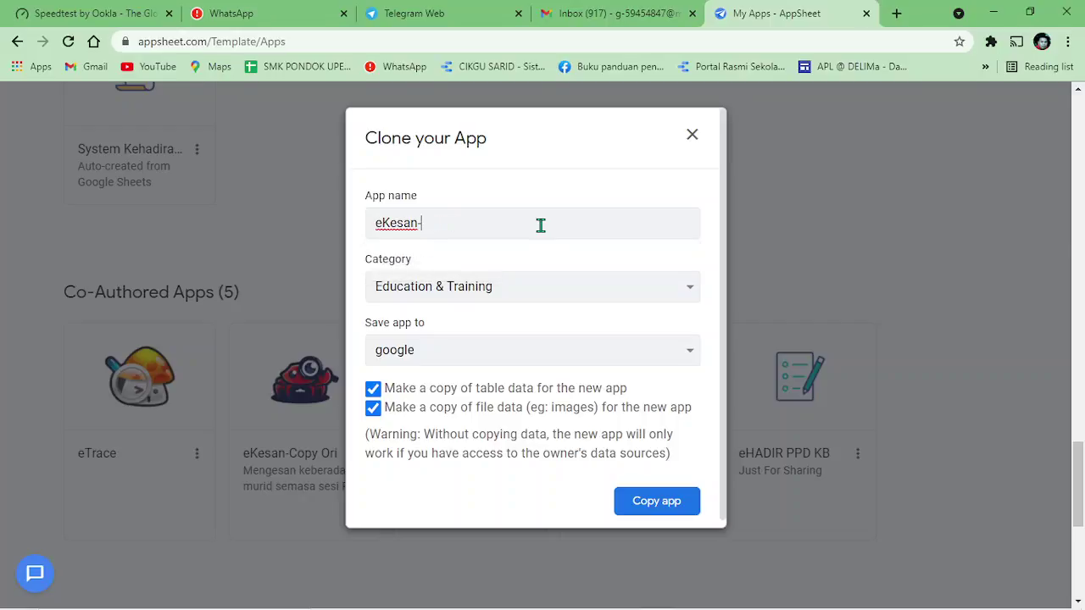
{"action": "type", "text": "EKDIDIK"}
{"action": "key", "text": "BackSpace"}
{"action": "key", "text": "BackSpace"}
{"action": "key", "text": "BackSpace"}
{"action": "type", "text": "E"}
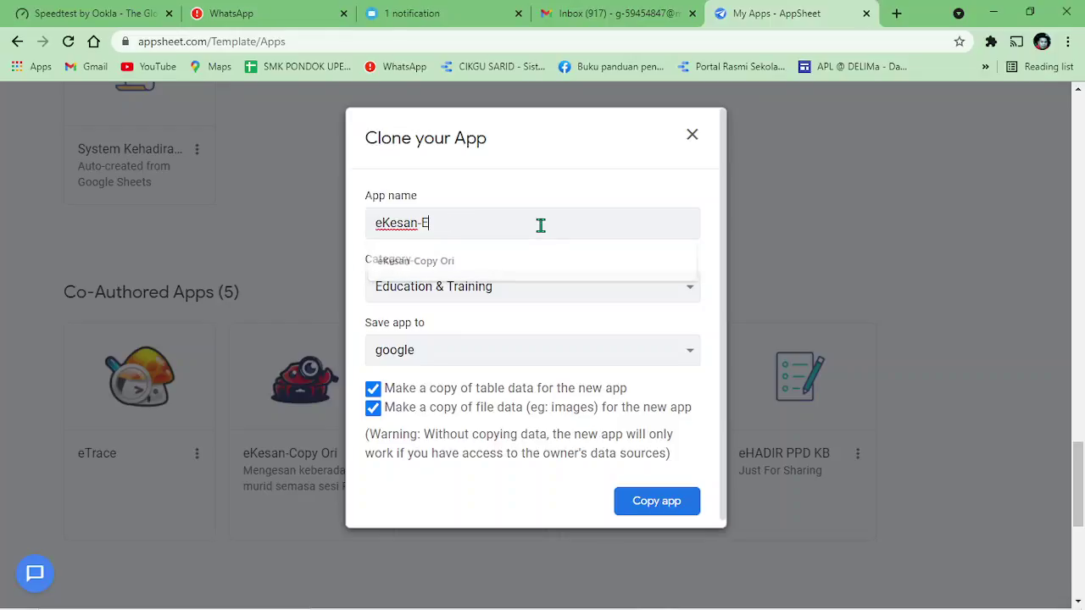
{"action": "key", "text": "BackSpace"}
{"action": "type", "text": "eDIDIK"}
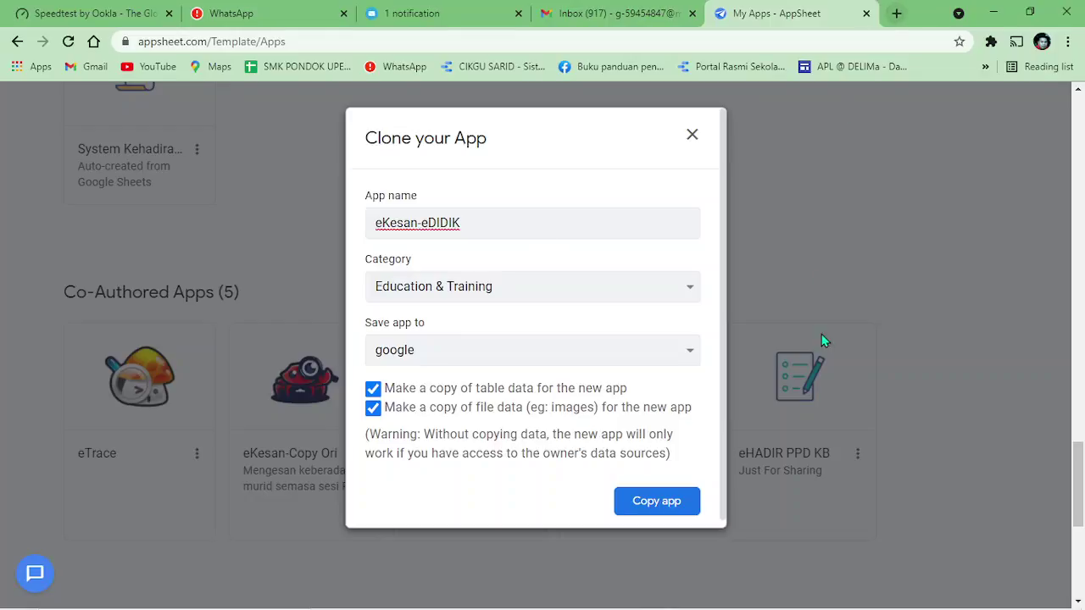
{"action": "left_click", "coordinate": [644, 503]}
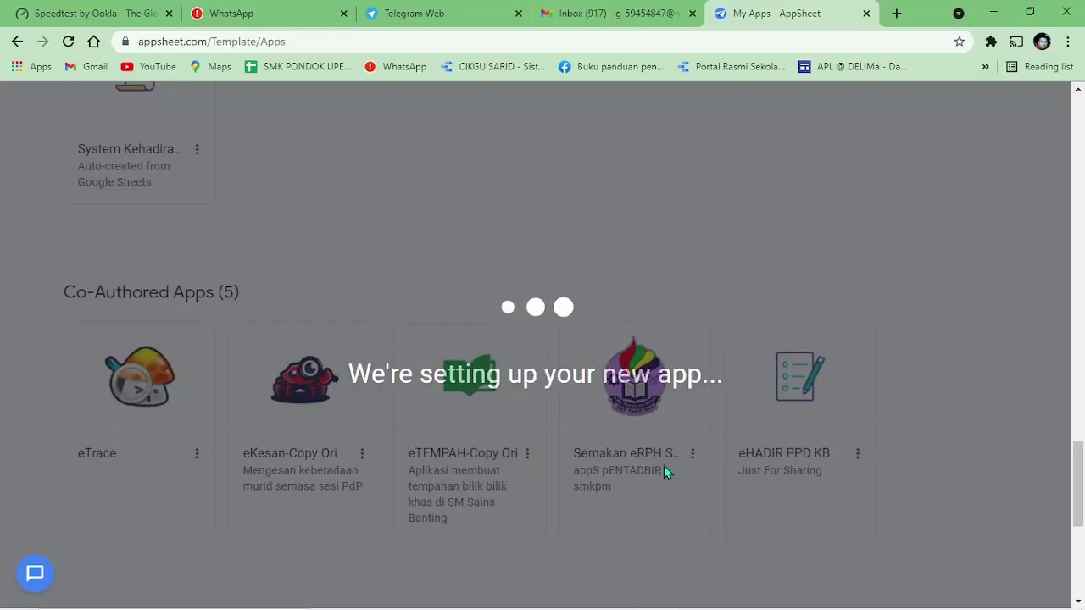
Review the teacher and student lists in the SKPKS Info workbook in Excel.
{"action": "mouse_move", "coordinate": [721, 598]}
{"action": "left_click", "coordinate": [688, 594]}
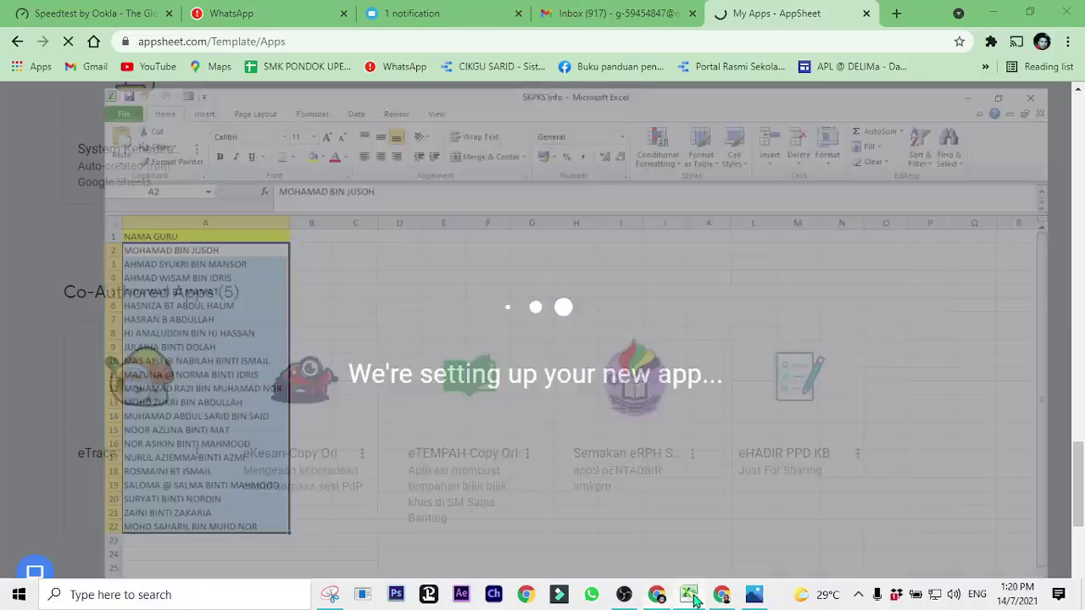
{"action": "left_click_drag", "start_coordinate": [129, 185], "coordinate": [124, 496]}
{"action": "left_click", "coordinate": [82, 585]}
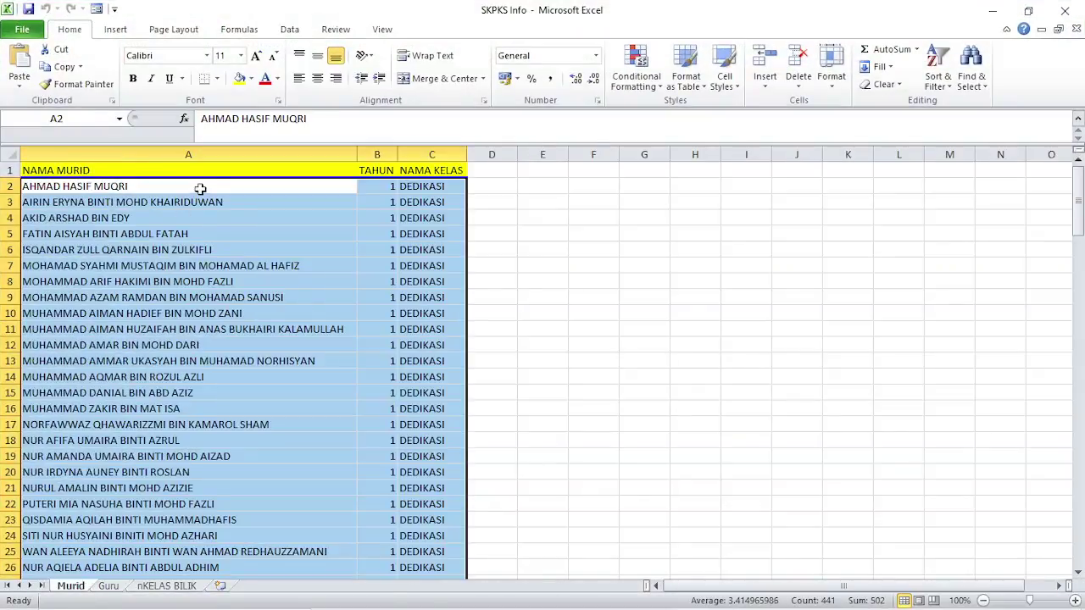
{"action": "left_click_drag", "start_coordinate": [200, 188], "coordinate": [377, 567]}
{"action": "left_click", "coordinate": [593, 483]}
{"action": "left_click", "coordinate": [991, 10]}
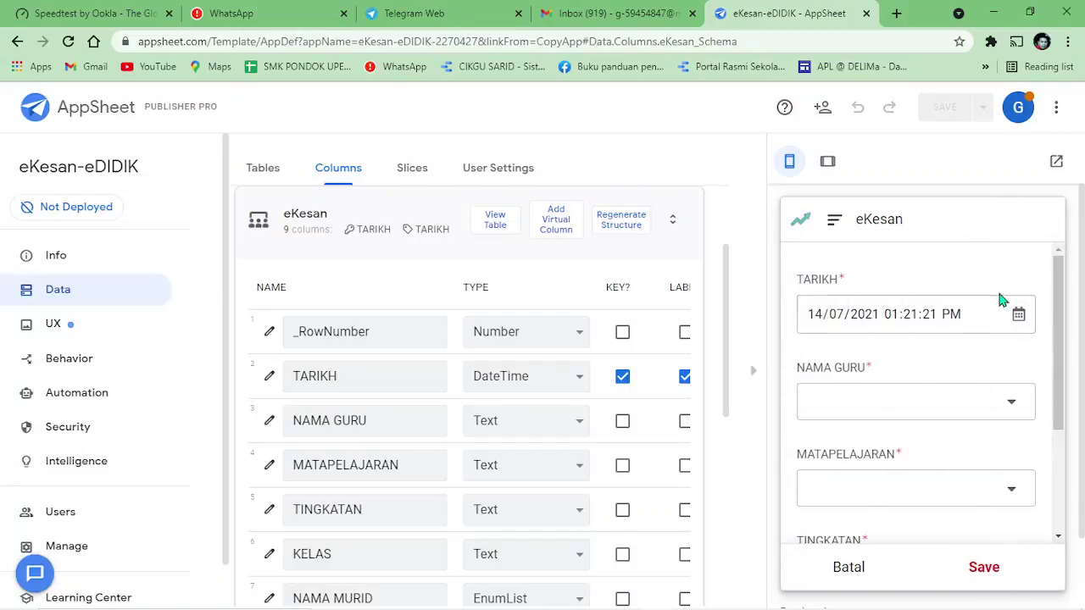
Test the eKesan preview form by choosing a teacher for NAMA GURU.
{"action": "scroll", "coordinate": [988, 439], "scroll_direction": "down", "scroll_amount": 2}
{"action": "scroll", "coordinate": [987, 407], "scroll_direction": "up", "scroll_amount": 2}
{"action": "left_click", "coordinate": [988, 403]}
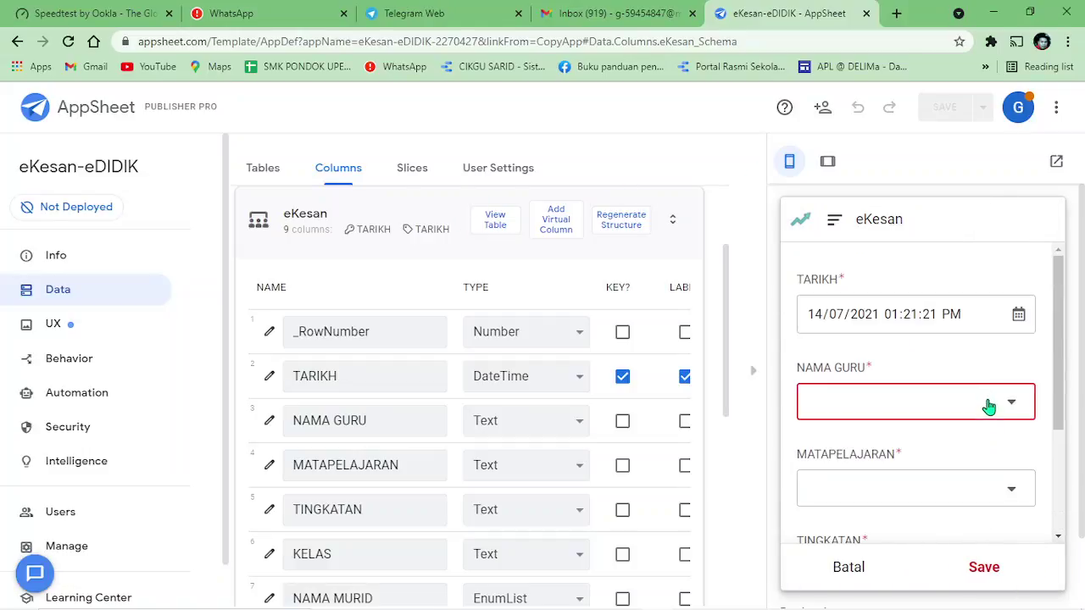
{"action": "left_click", "coordinate": [852, 378]}
{"action": "scroll", "coordinate": [933, 406], "scroll_direction": "down", "scroll_amount": 2}
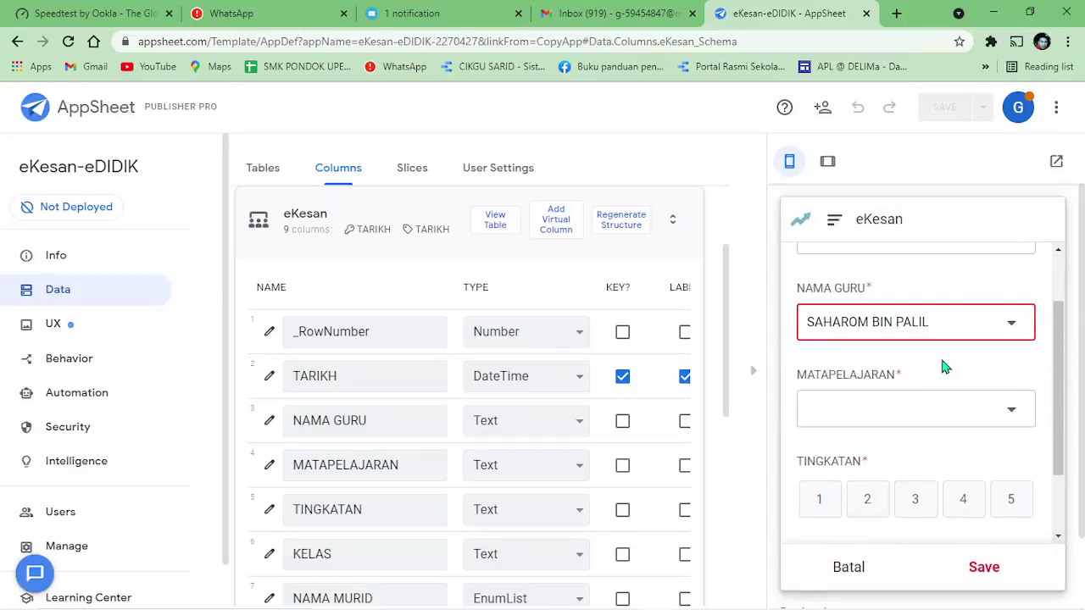
Test the preview form with BAHASA INGGERIS as MATAPELAJARAN and 4 as TINGKATAN.
{"action": "left_click", "coordinate": [971, 329]}
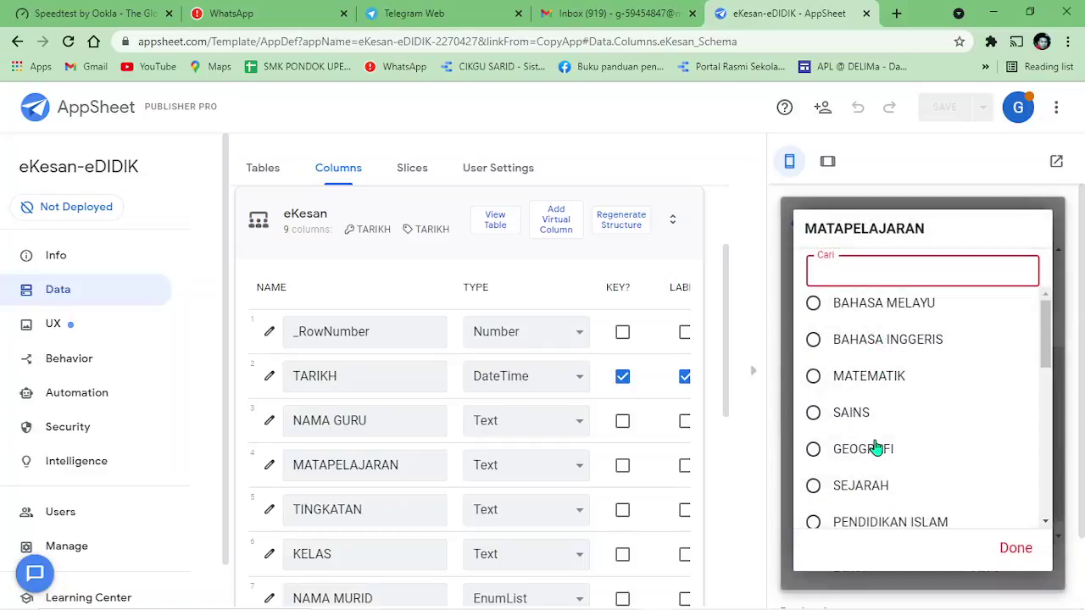
{"action": "scroll", "coordinate": [890, 441], "scroll_direction": "down", "scroll_amount": 10}
{"action": "scroll", "coordinate": [890, 398], "scroll_direction": "up", "scroll_amount": 10}
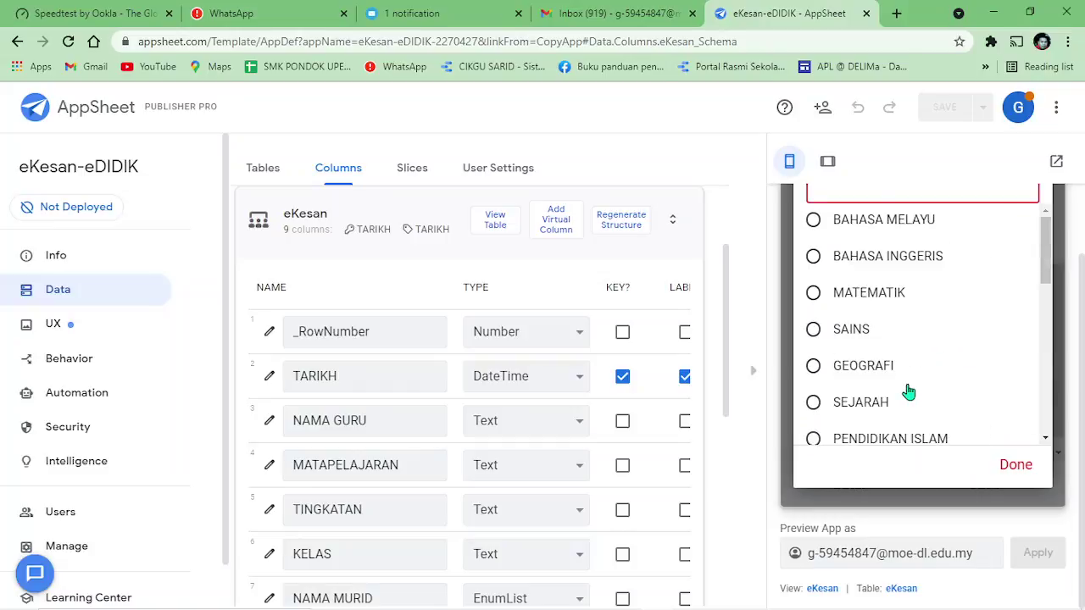
{"action": "left_click", "coordinate": [886, 257]}
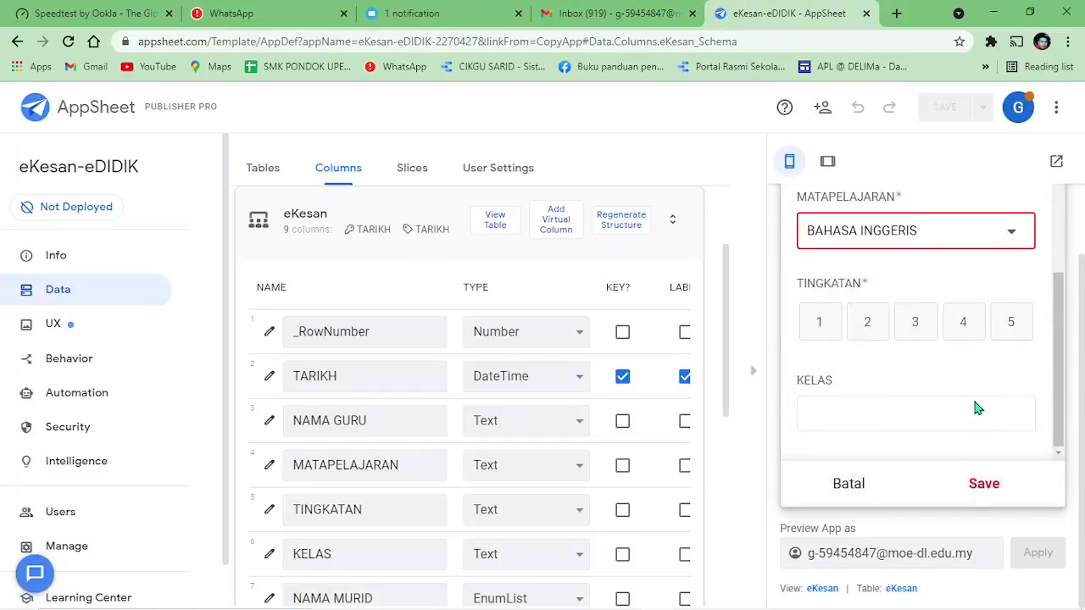
{"action": "left_click", "coordinate": [966, 335]}
{"action": "scroll", "coordinate": [866, 289], "scroll_direction": "up", "scroll_amount": 1}
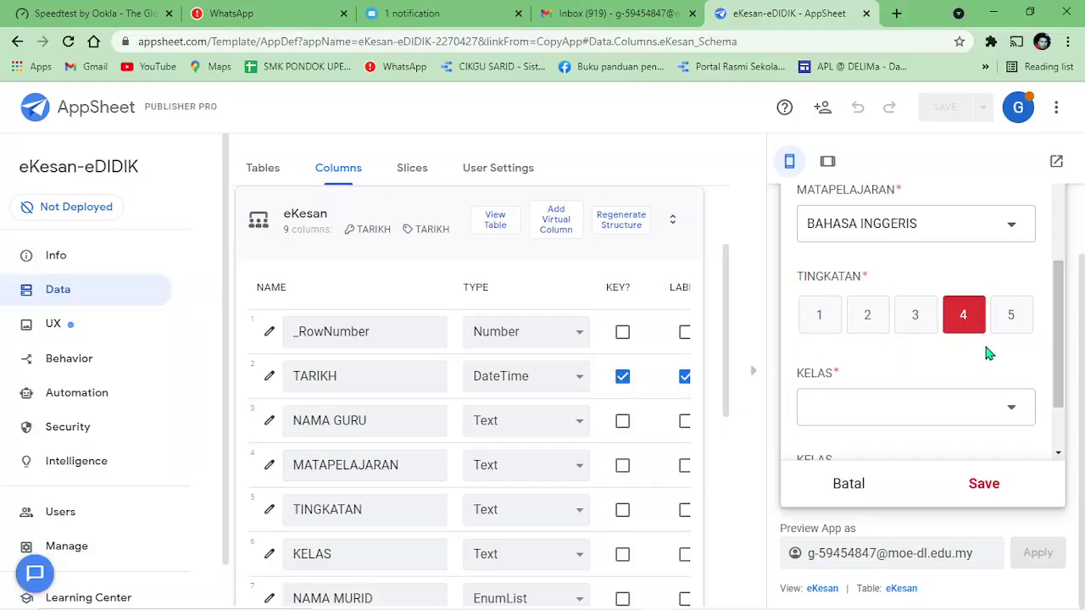
{"action": "scroll", "coordinate": [983, 381], "scroll_direction": "down", "scroll_amount": 1}
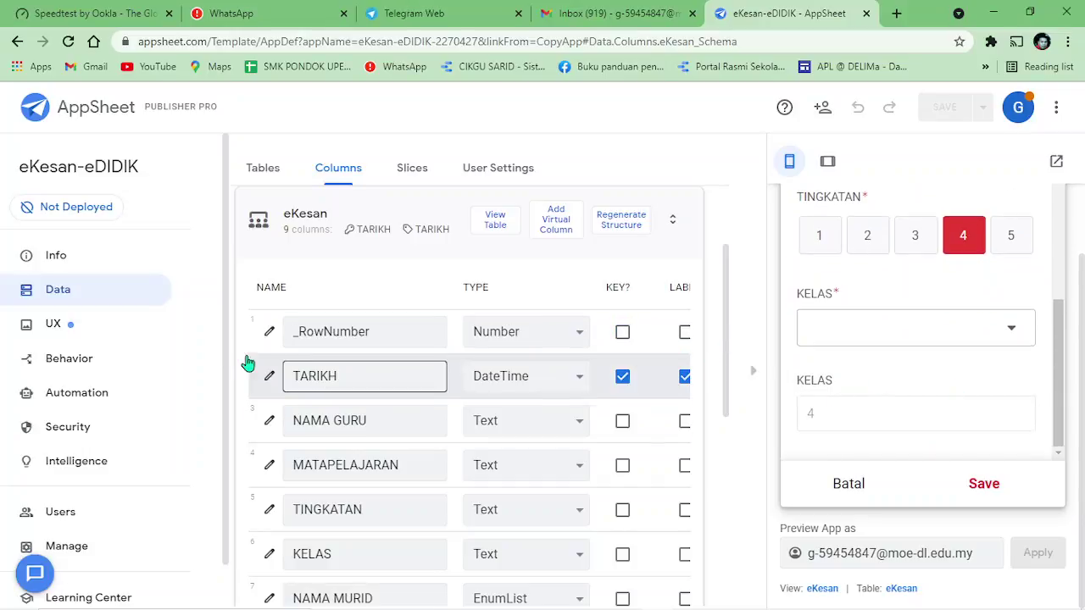
Open the source spreadsheet of the app's eKesan table.
{"action": "left_click", "coordinate": [93, 294]}
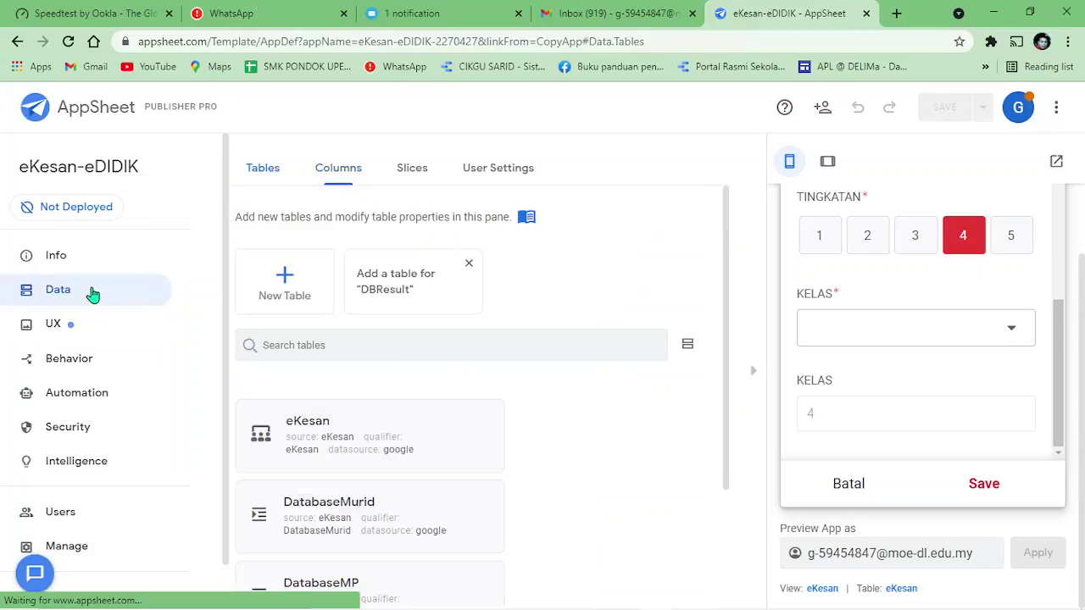
{"action": "left_click", "coordinate": [357, 433]}
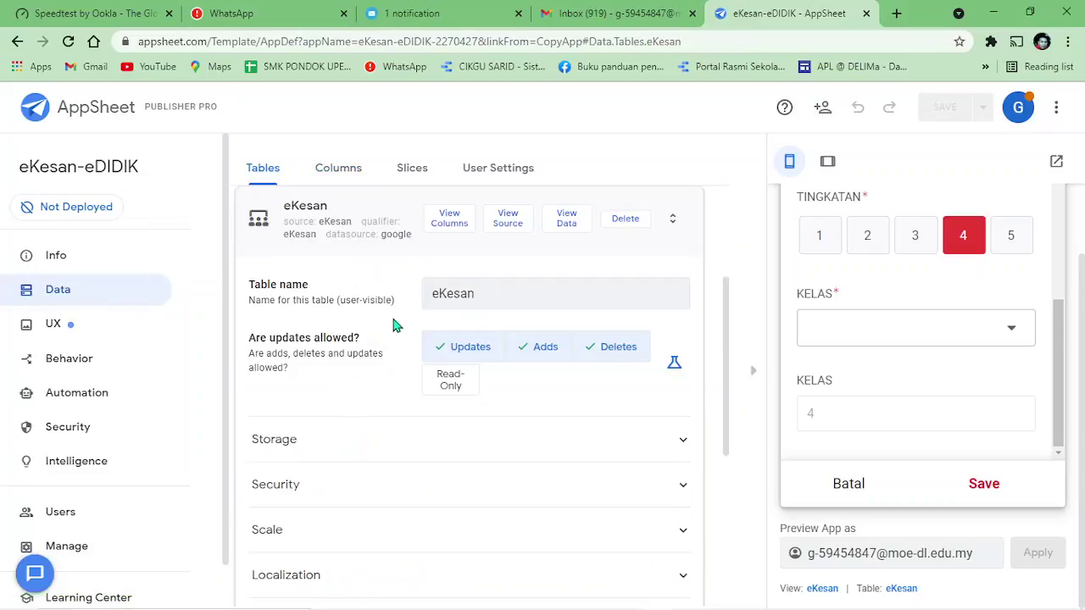
{"action": "left_click", "coordinate": [507, 224]}
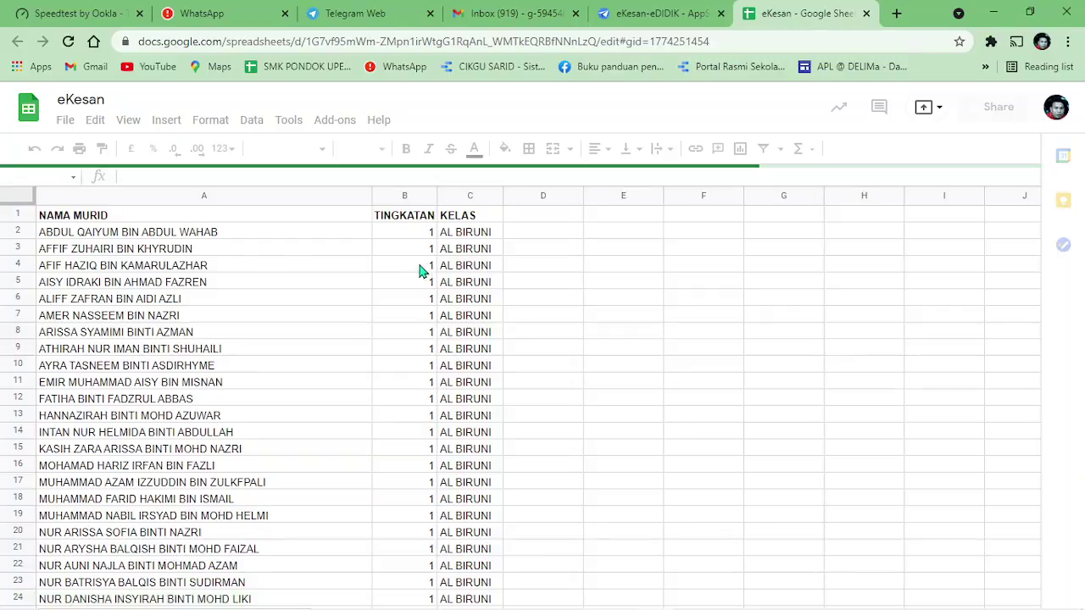
Clear all student records in A2:C868 of the DatabaseMurid sheet, keeping the header row.
{"action": "left_click", "coordinate": [406, 283]}
{"action": "left_click_drag", "start_coordinate": [80, 230], "coordinate": [474, 279]}
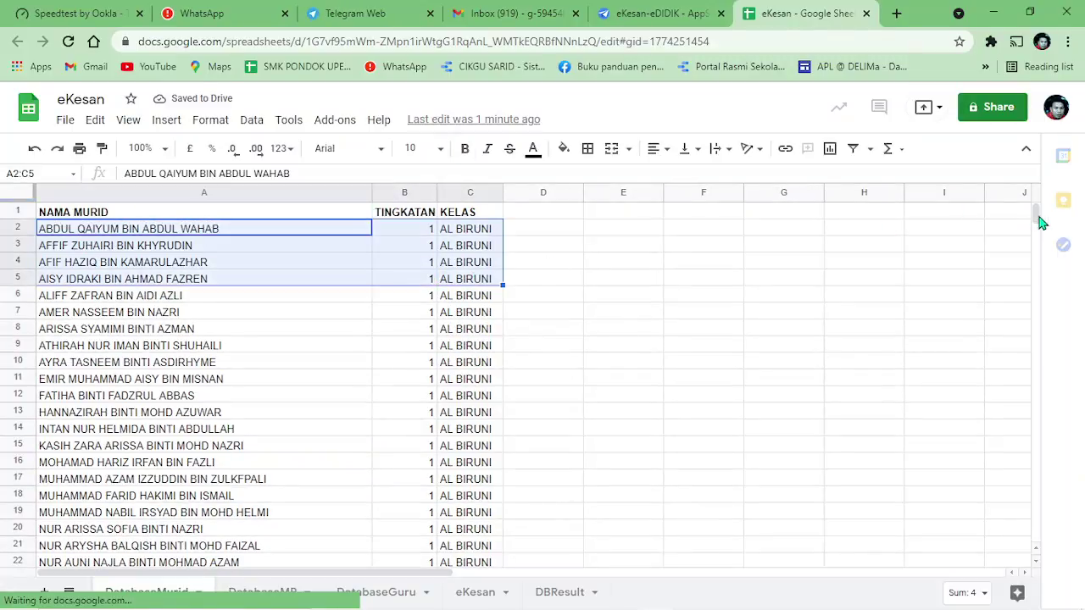
{"action": "left_click_drag", "start_coordinate": [1040, 222], "coordinate": [1067, 491]}
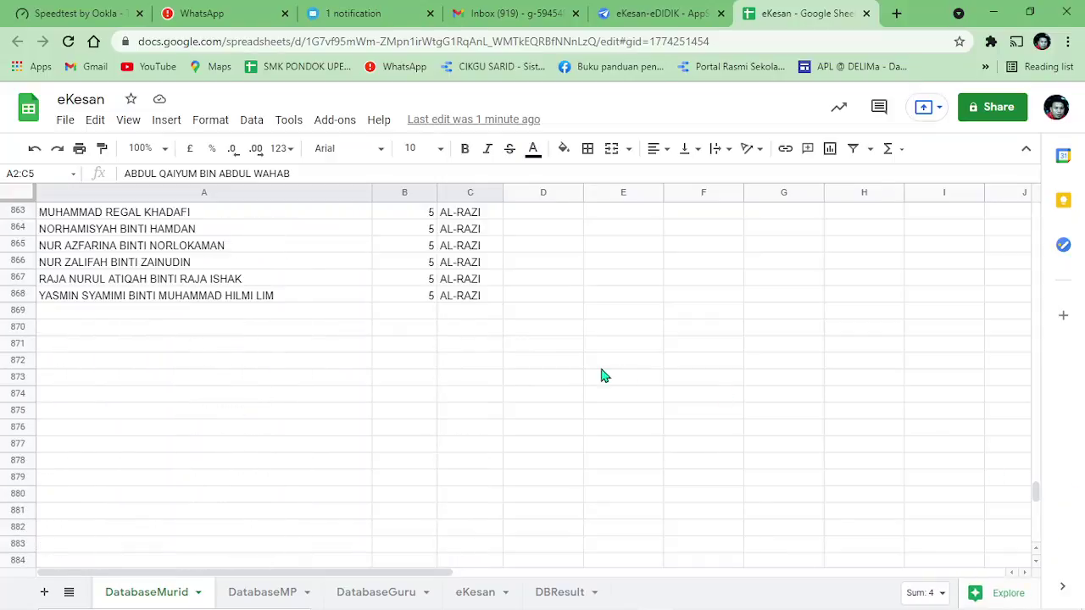
{"action": "left_click", "coordinate": [472, 298], "text": "shift"}
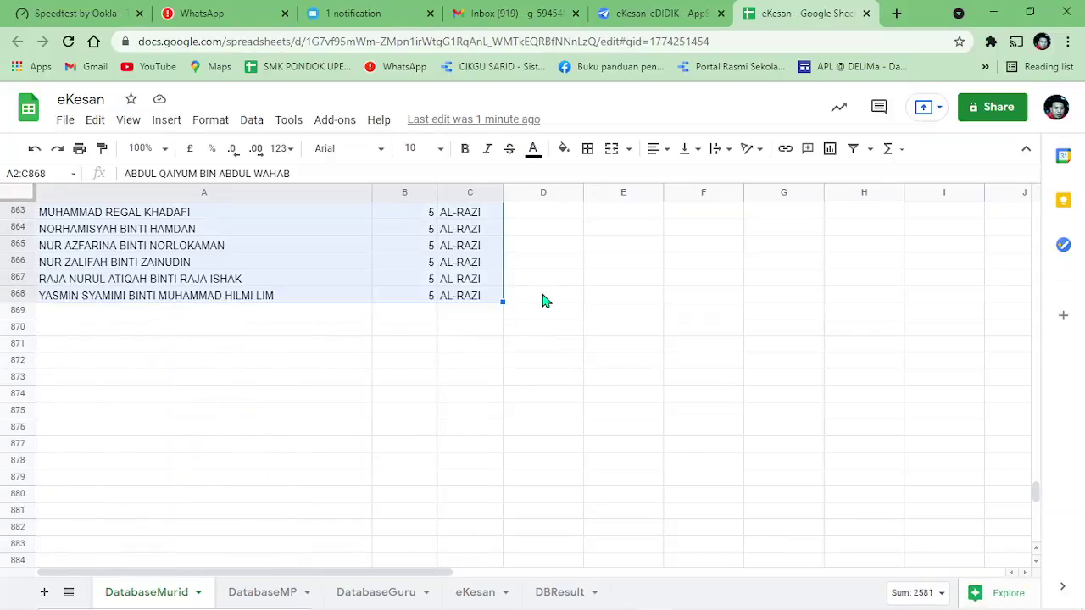
{"action": "key", "text": "Delete"}
{"action": "left_click", "coordinate": [635, 329]}
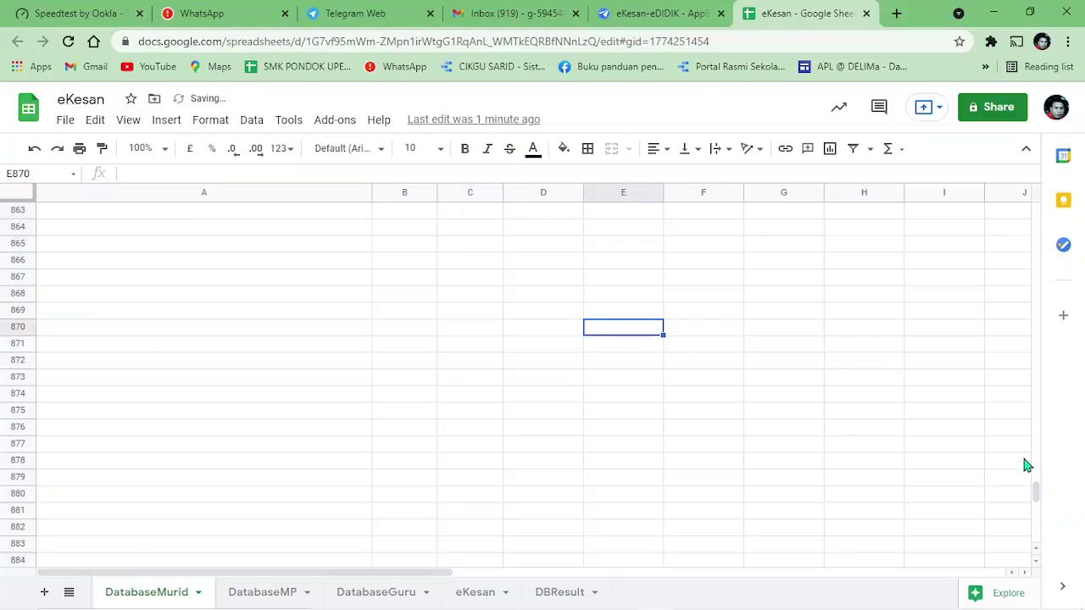
{"action": "left_click_drag", "start_coordinate": [1040, 505], "coordinate": [1020, 189]}
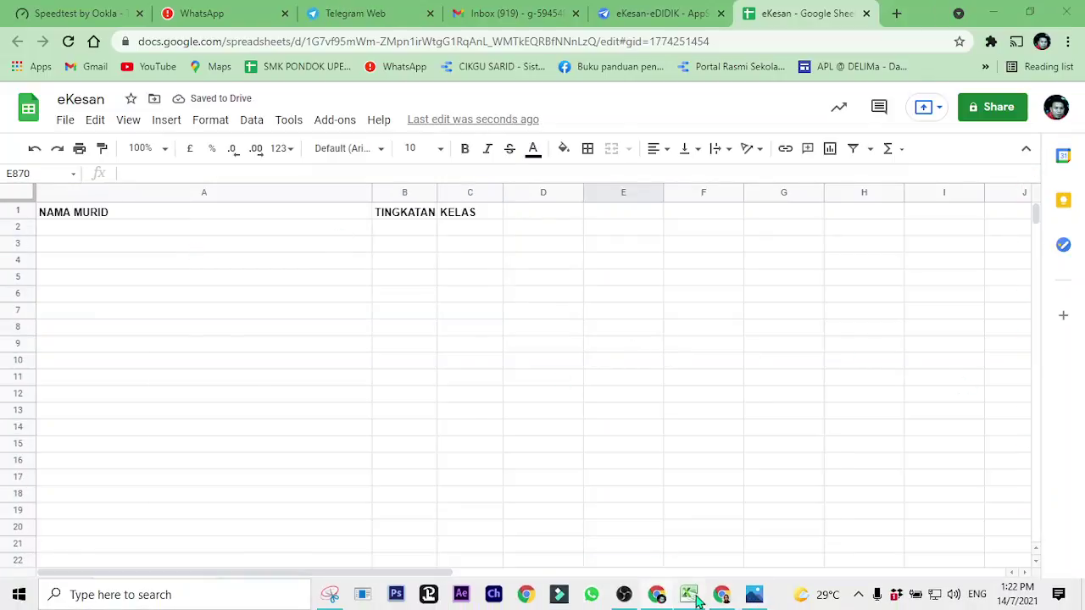
Switch to Excel and copy the student records A2:C148 from the Murid sheet of SKPKS Info.
{"action": "left_click", "coordinate": [699, 596]}
{"action": "left_click", "coordinate": [288, 264]}
{"action": "scroll", "coordinate": [372, 289], "scroll_direction": "up", "scroll_amount": 2}
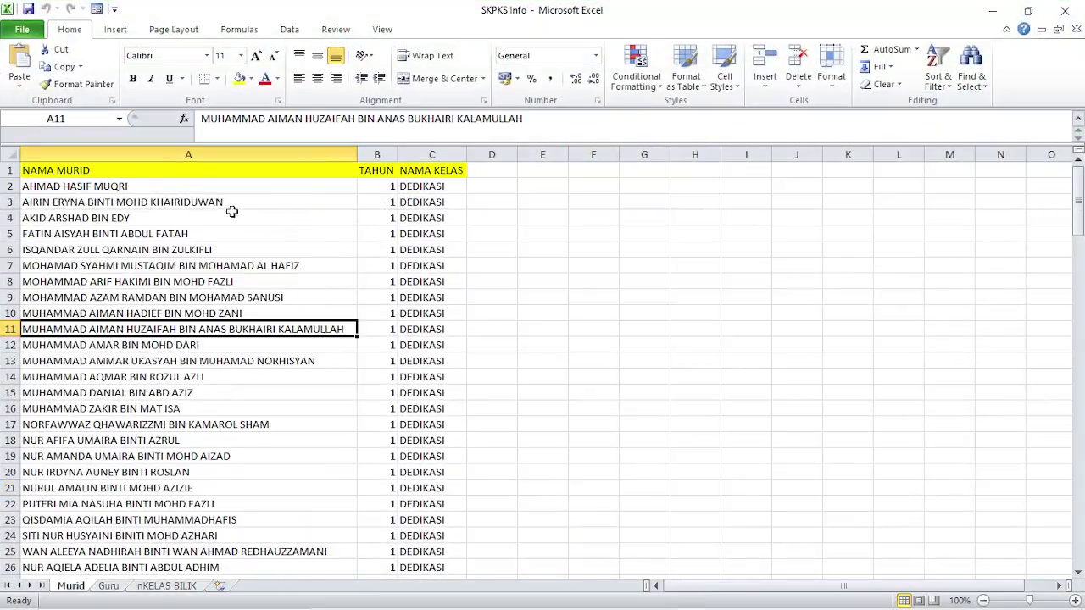
{"action": "left_click_drag", "start_coordinate": [193, 193], "coordinate": [449, 282]}
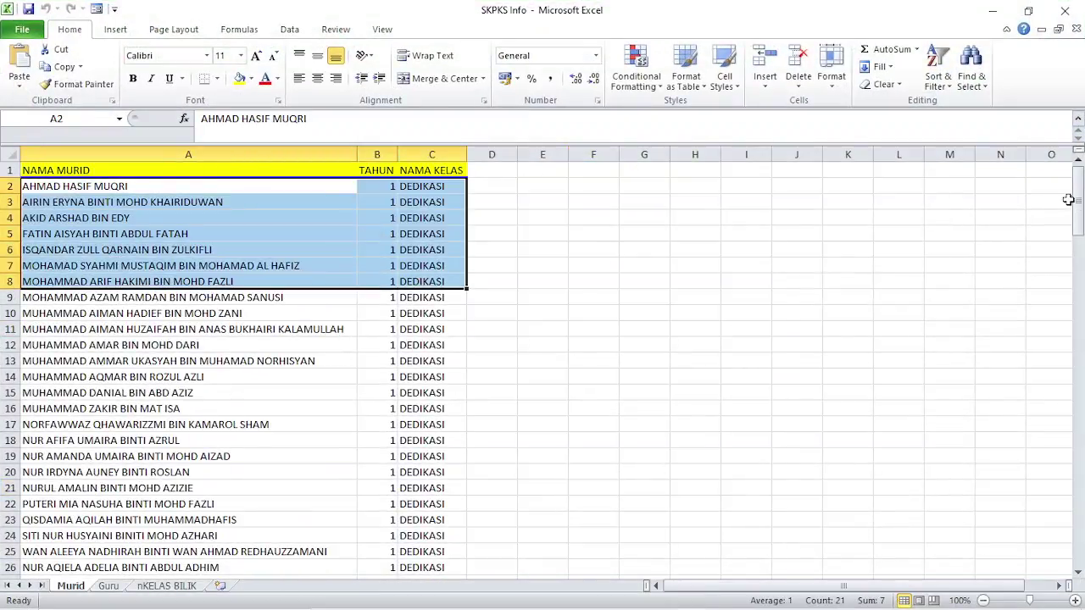
{"action": "left_click_drag", "start_coordinate": [1067, 200], "coordinate": [1069, 440]}
{"action": "scroll", "coordinate": [525, 405], "scroll_direction": "down", "scroll_amount": 4}
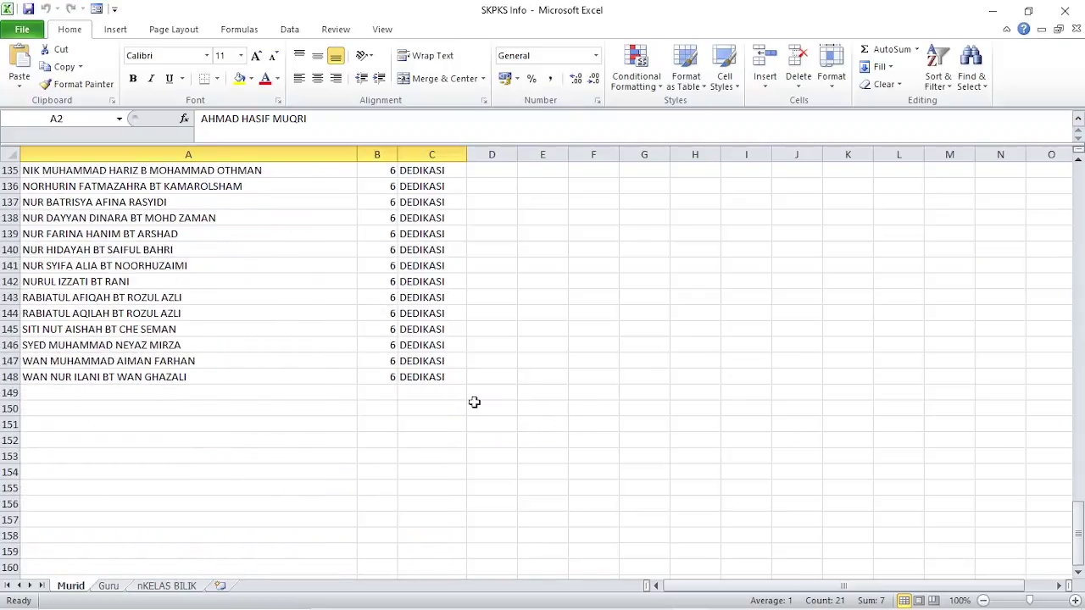
{"action": "left_click", "coordinate": [420, 373], "text": "shift"}
{"action": "right_click", "coordinate": [233, 285]}
{"action": "left_click", "coordinate": [305, 309]}
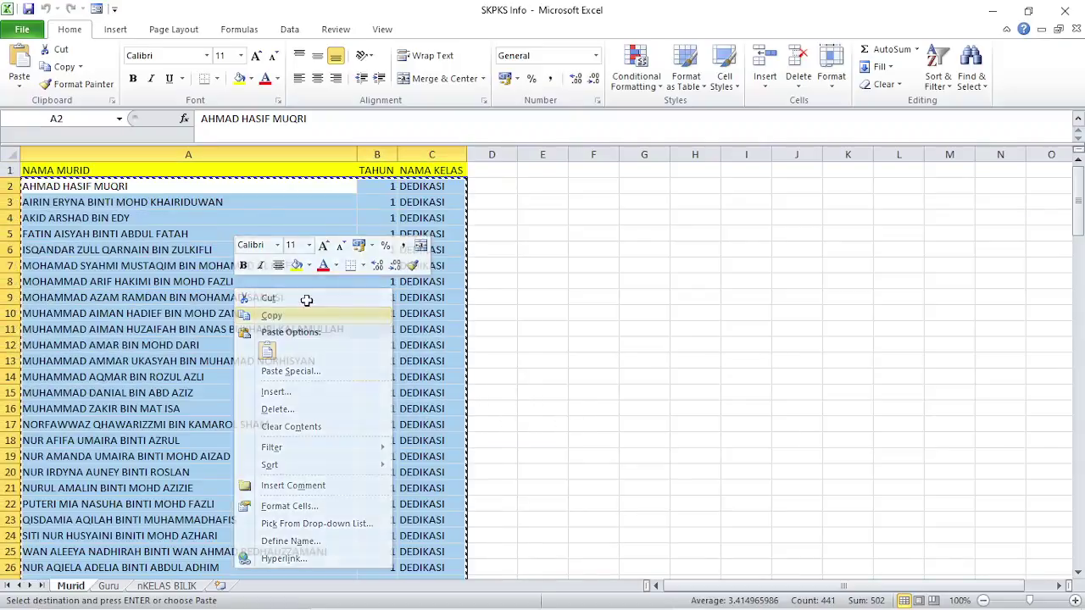
Return to the eKesan spreadsheet and paste the copied student records as values only at A2 of DatabaseMurid.
{"action": "left_click", "coordinate": [992, 10]}
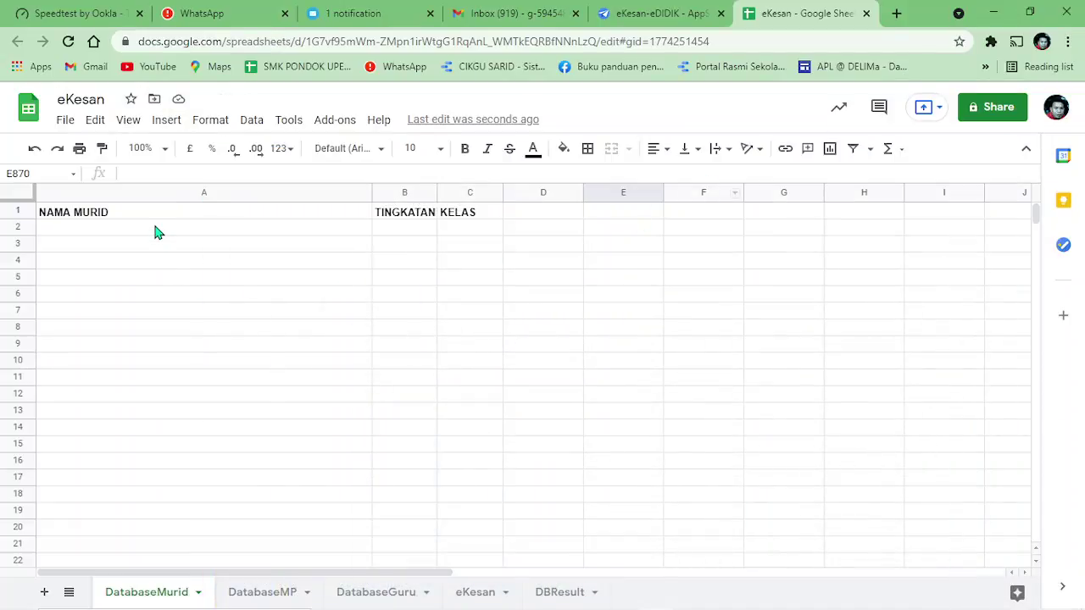
{"action": "left_click", "coordinate": [155, 230]}
{"action": "right_click", "coordinate": [155, 230]}
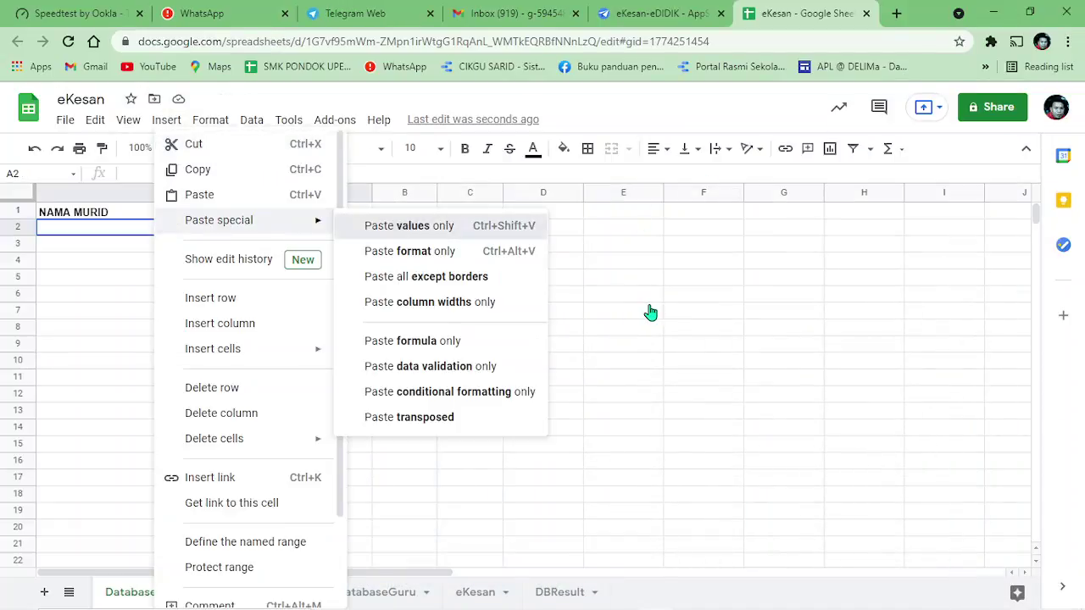
{"action": "key", "text": "ctrl+v"}
{"action": "left_click", "coordinate": [648, 304]}
Rename the TINGKATAN column header in cell B1 to TAHUN.
{"action": "left_click", "coordinate": [405, 217]}
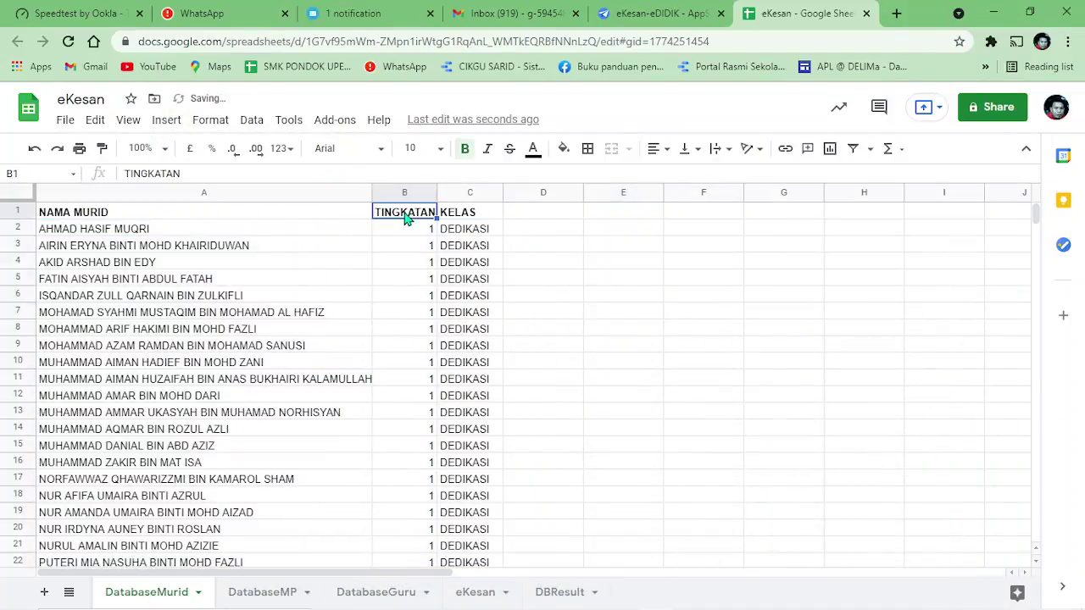
{"action": "left_click_drag", "start_coordinate": [191, 167], "coordinate": [68, 170]}
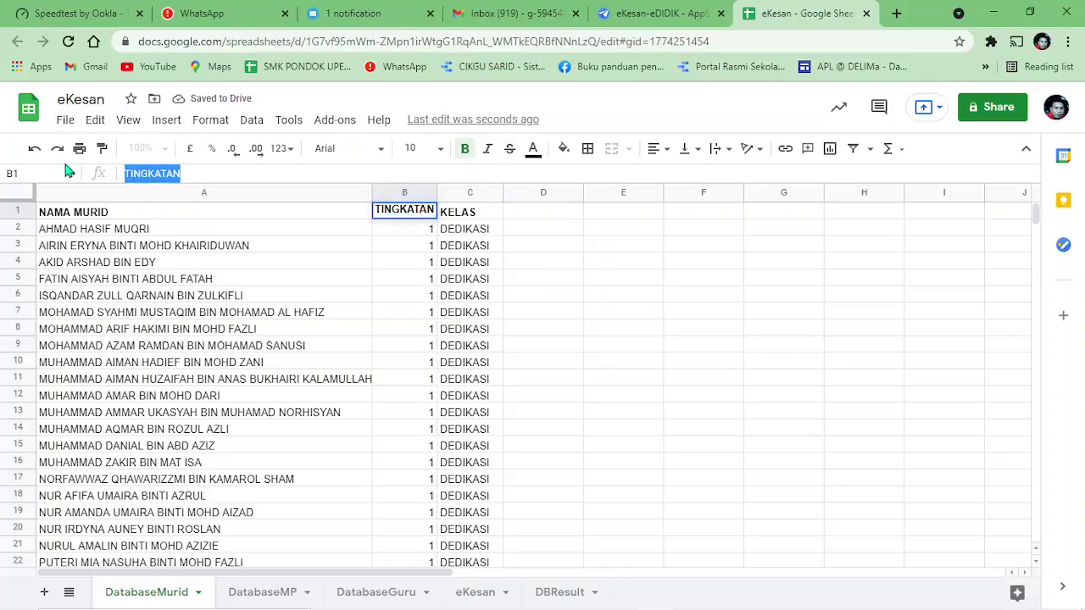
{"action": "type", "text": "TAHUN"}
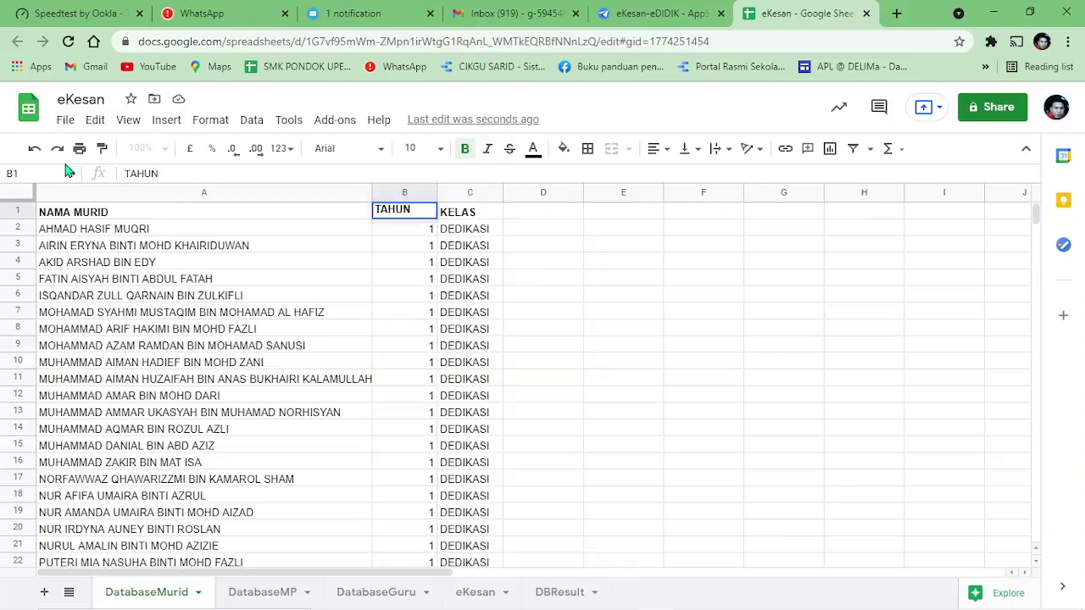
{"action": "left_click", "coordinate": [512, 294]}
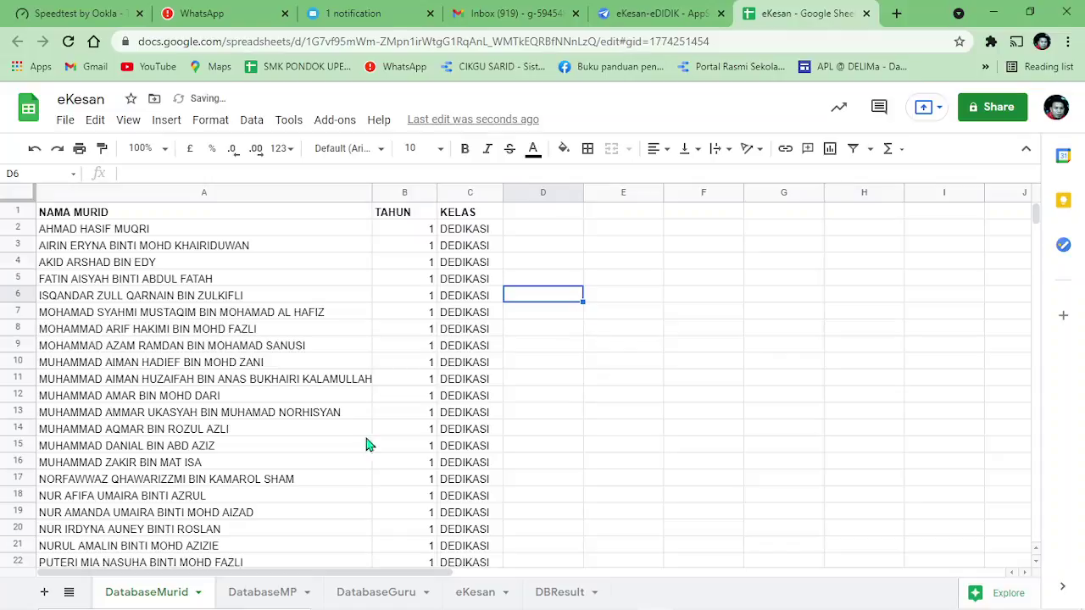
In the DatabaseMP sheet, copy the last three subjects in A20:A22 and paste them over the entries starting at A12.
{"action": "left_click", "coordinate": [266, 593]}
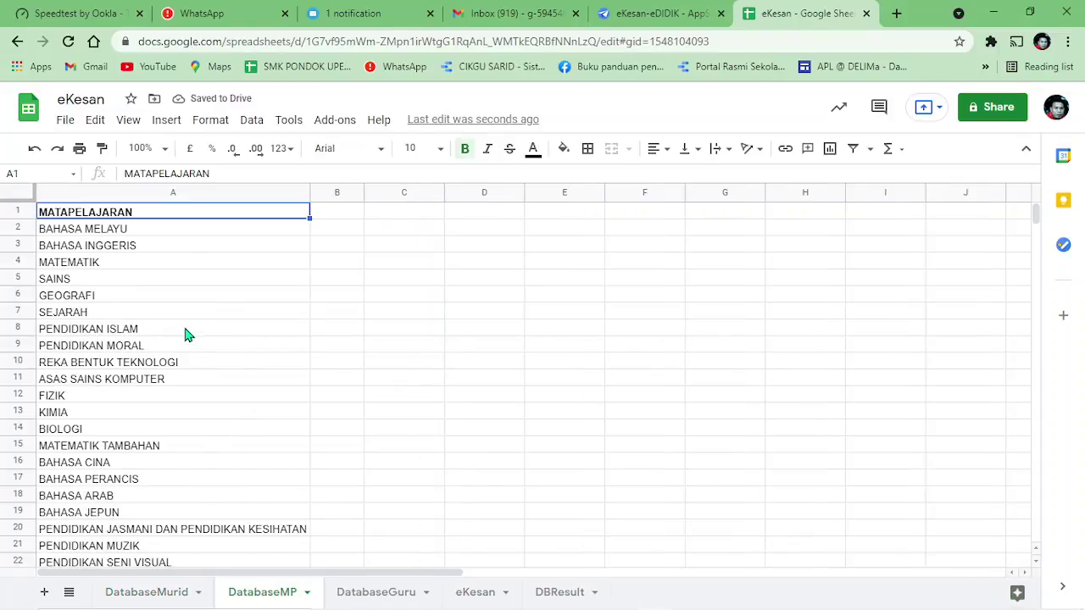
{"action": "scroll", "coordinate": [182, 365], "scroll_direction": "down", "scroll_amount": 4}
{"action": "scroll", "coordinate": [170, 387], "scroll_direction": "up", "scroll_amount": 2}
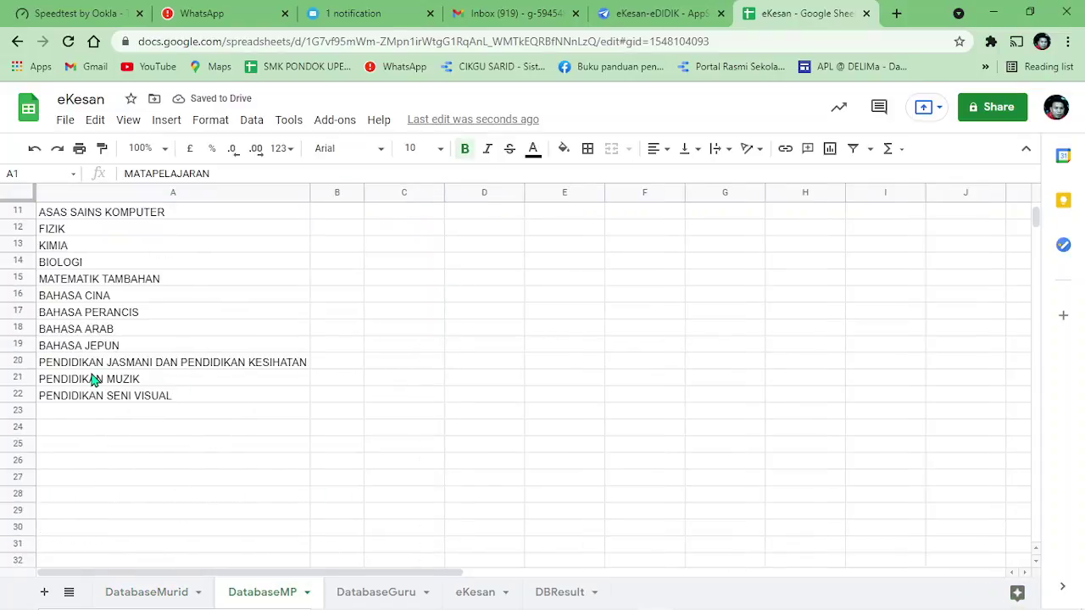
{"action": "left_click_drag", "start_coordinate": [104, 368], "coordinate": [105, 404]}
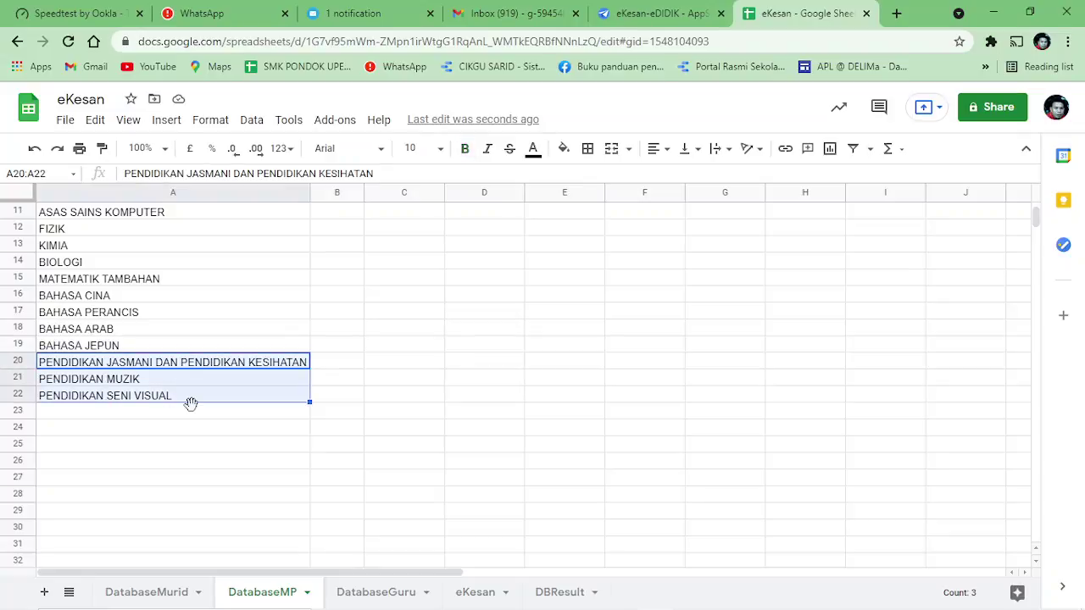
{"action": "key", "text": "ctrl+c"}
{"action": "scroll", "coordinate": [180, 399], "scroll_direction": "up", "scroll_amount": 3}
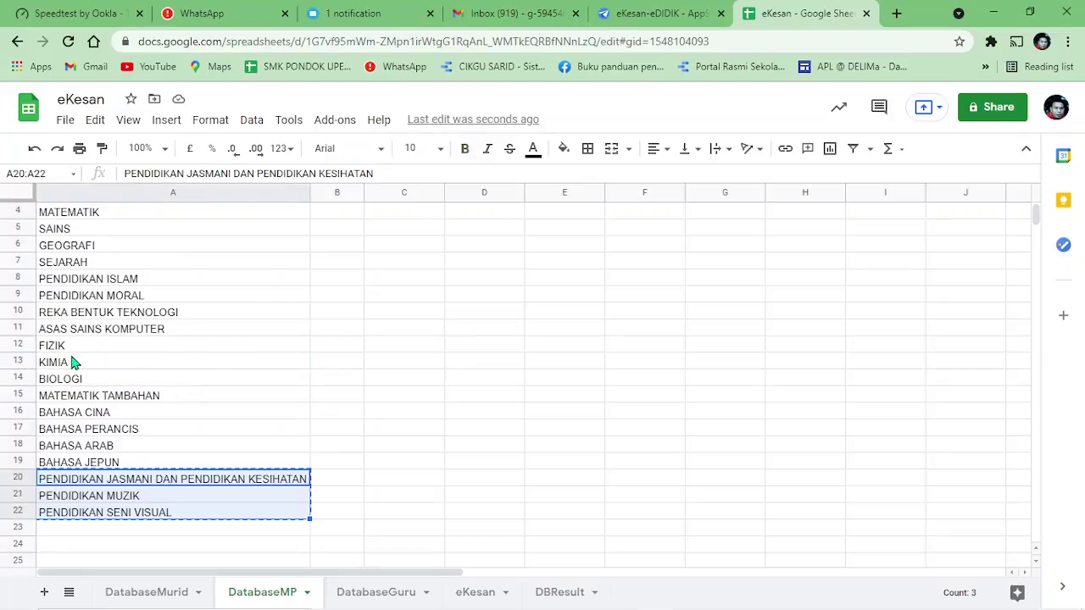
{"action": "left_click", "coordinate": [100, 350]}
{"action": "right_click", "coordinate": [101, 351]}
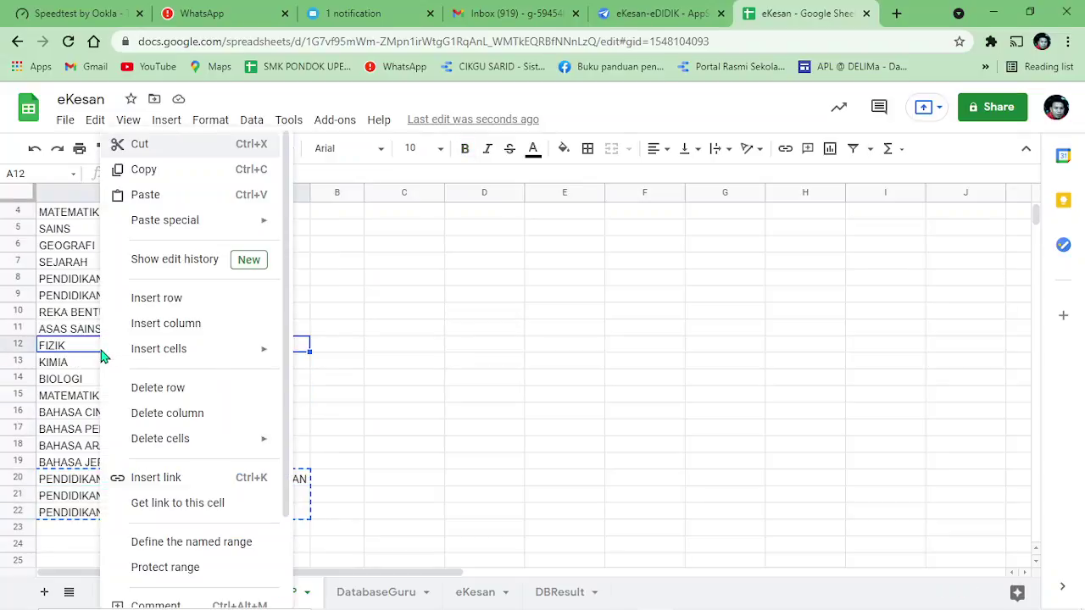
{"action": "mouse_move", "coordinate": [231, 241]}
{"action": "left_click", "coordinate": [326, 224]}
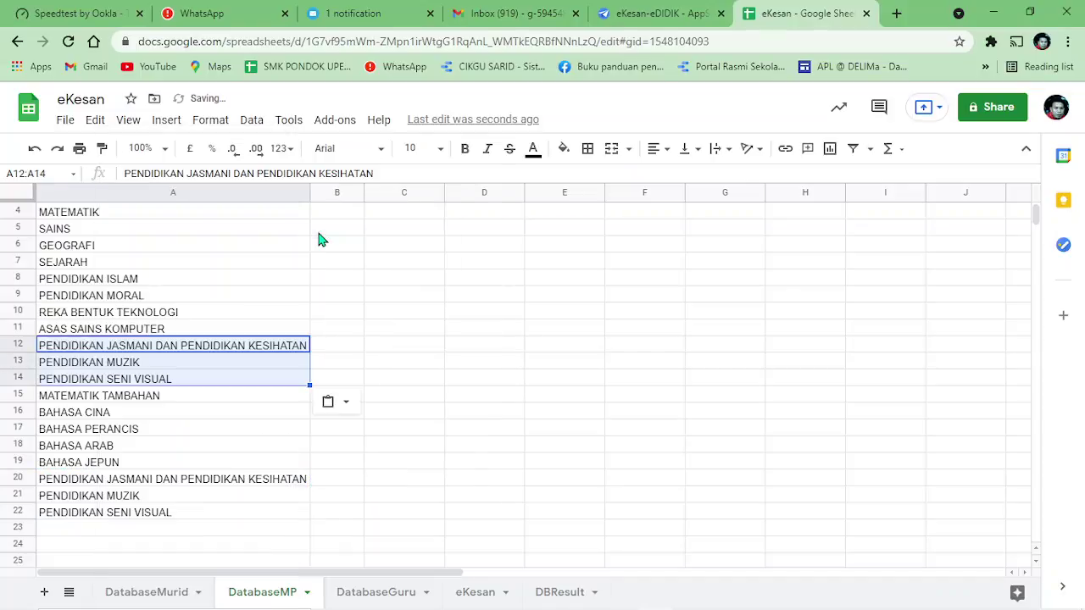
Clear the surplus subjects in A15:A23 of the DatabaseMP sheet and review the shortened subject list.
{"action": "left_click_drag", "start_coordinate": [88, 399], "coordinate": [80, 528]}
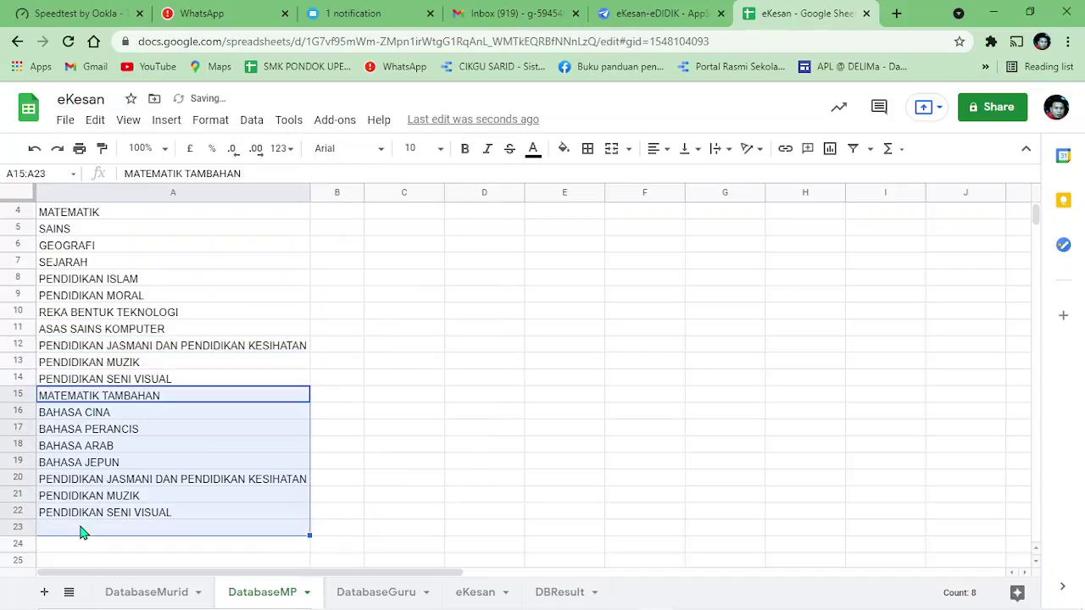
{"action": "key", "text": "Delete"}
{"action": "left_click", "coordinate": [368, 396]}
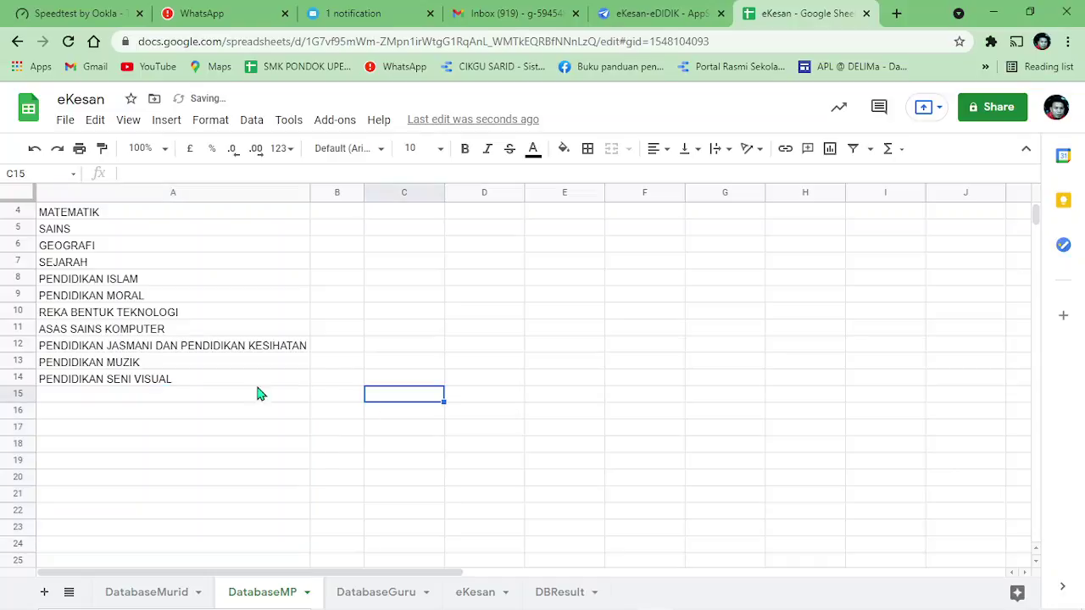
{"action": "left_click", "coordinate": [152, 336]}
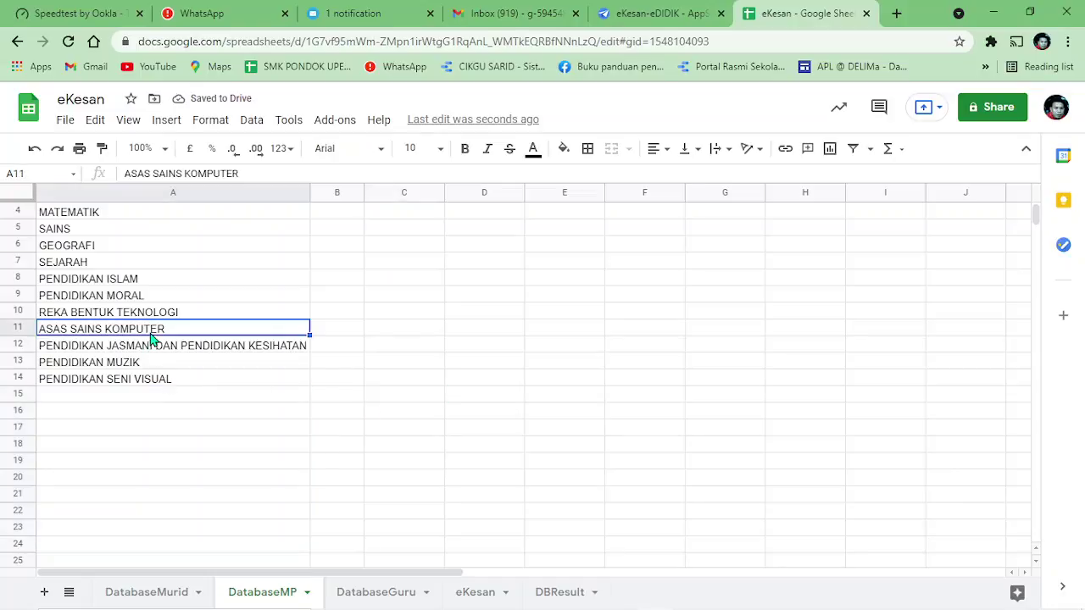
{"action": "scroll", "coordinate": [133, 316], "scroll_direction": "up", "scroll_amount": 2}
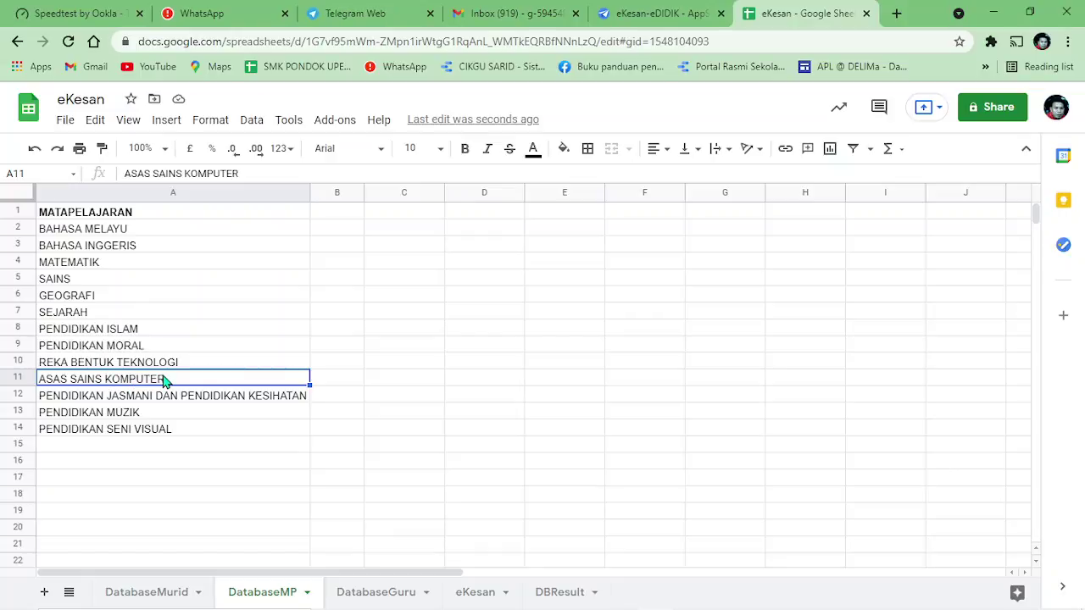
{"action": "left_click", "coordinate": [416, 364]}
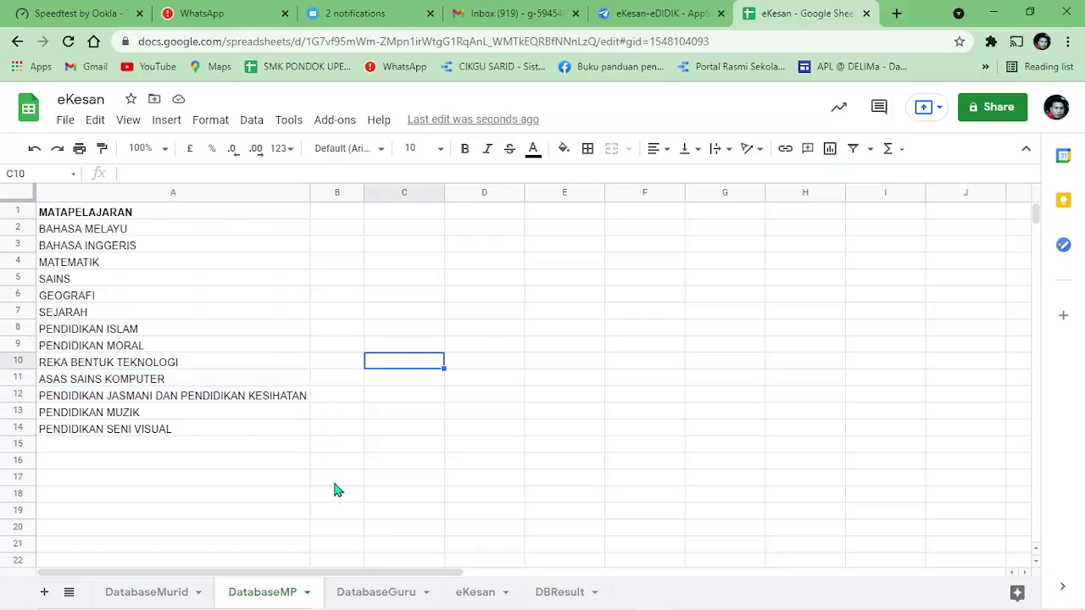
Clear all teacher names in A2:A83 of the DatabaseGuru sheet, keeping the NAMA GURU header.
{"action": "left_click", "coordinate": [394, 596]}
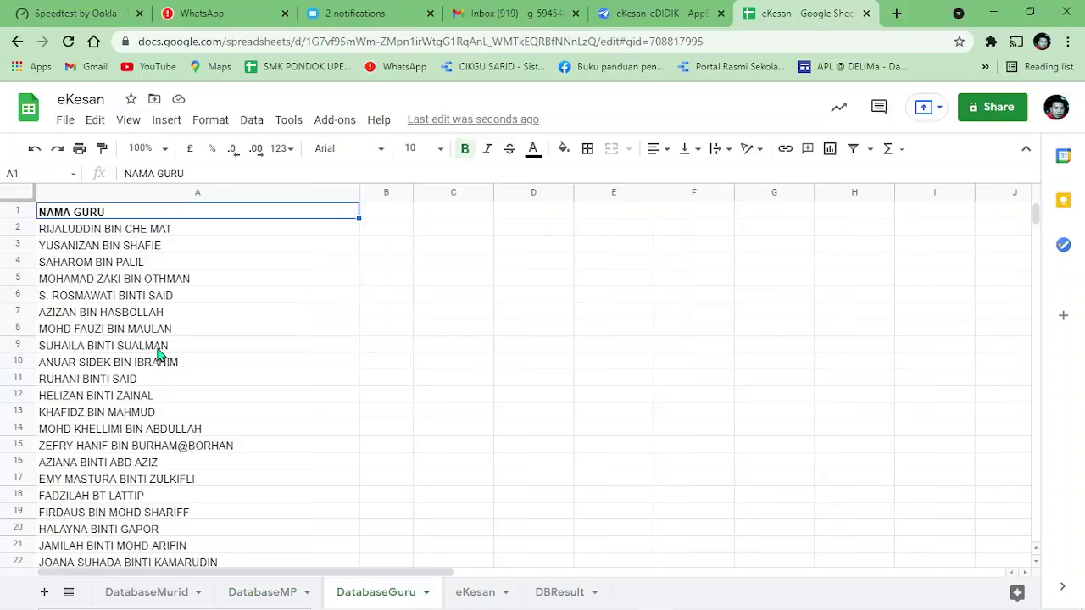
{"action": "left_click_drag", "start_coordinate": [175, 235], "coordinate": [224, 566]}
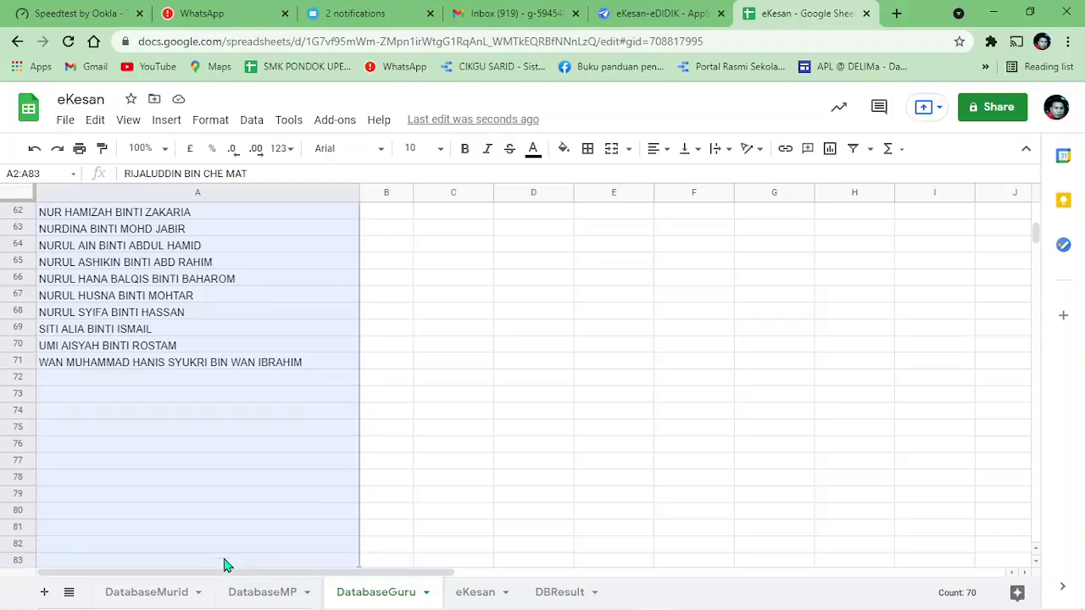
{"action": "key", "text": "Delete"}
{"action": "left_click", "coordinate": [381, 395]}
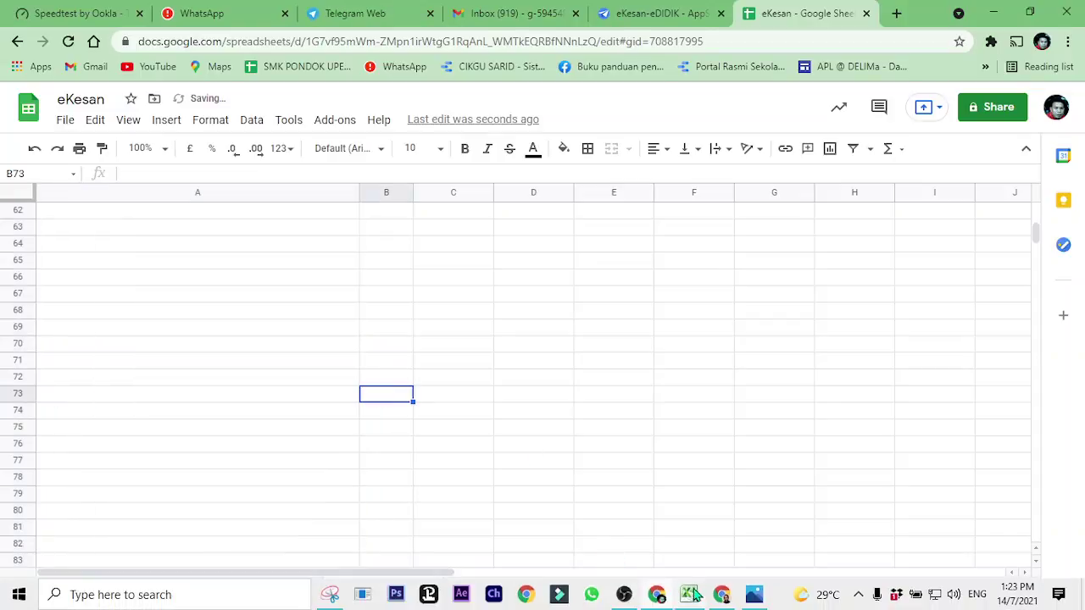
Switch to Excel and copy the teacher names A2:A22 from the Guru sheet of SKPKS Info.
{"action": "left_click", "coordinate": [691, 594]}
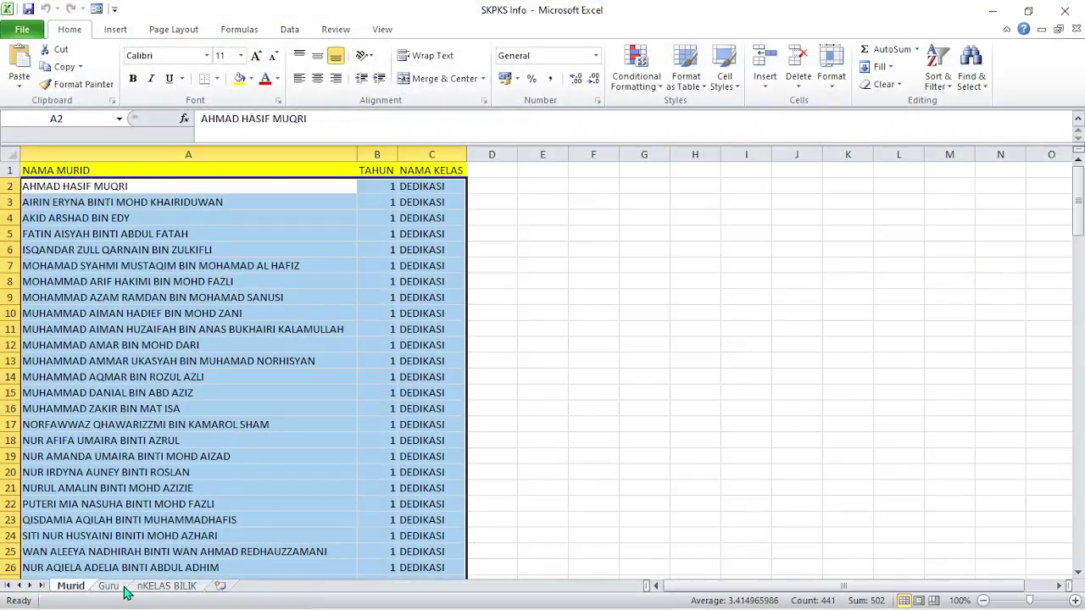
{"action": "left_click", "coordinate": [117, 587]}
{"action": "left_click", "coordinate": [239, 407]}
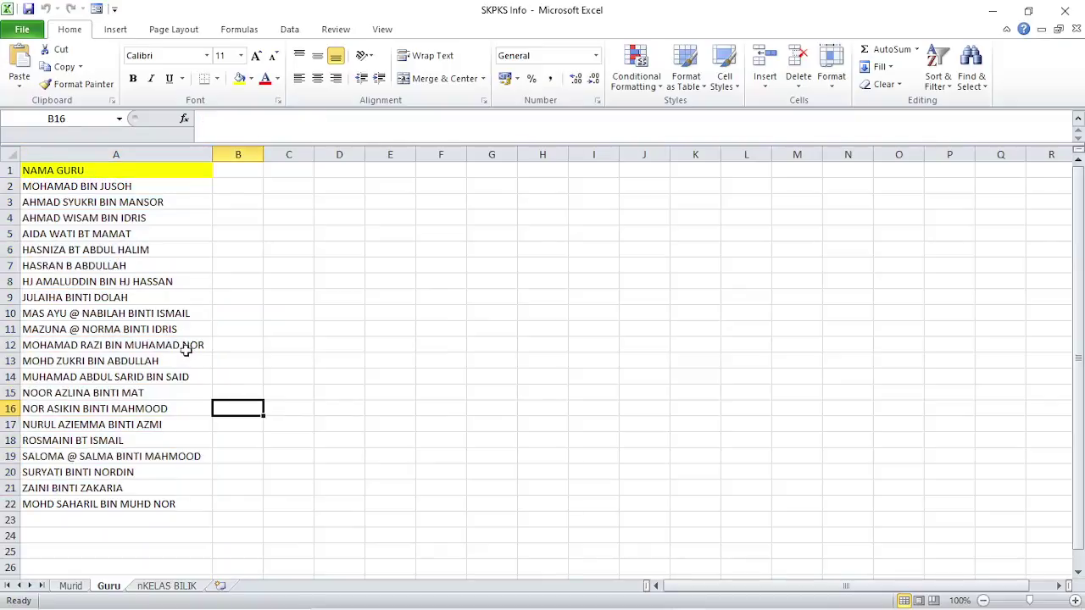
{"action": "left_click_drag", "start_coordinate": [136, 186], "coordinate": [145, 503]}
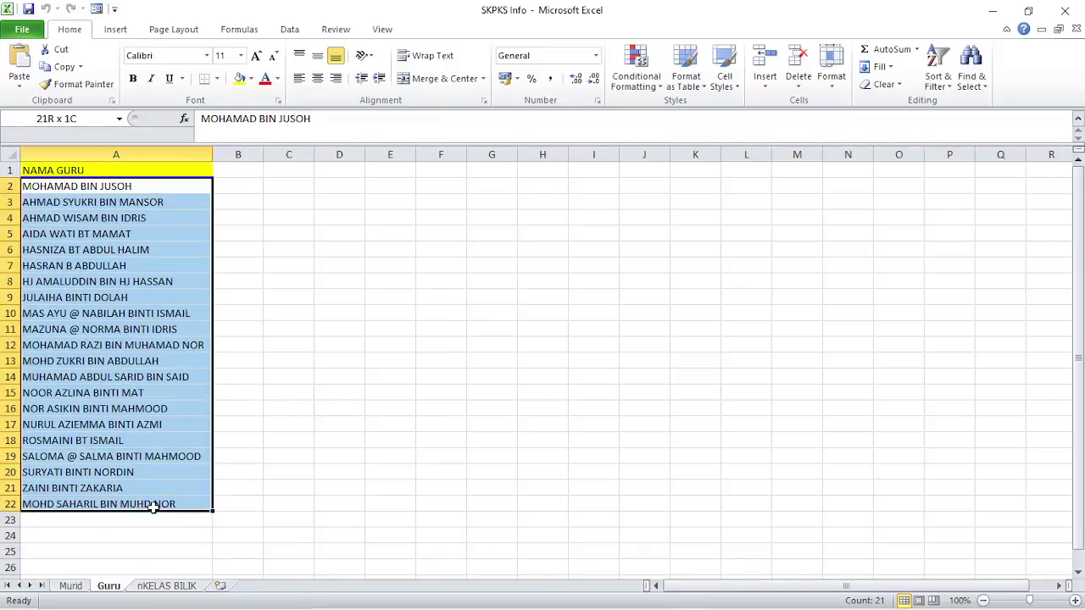
{"action": "right_click", "coordinate": [159, 427]}
{"action": "left_click", "coordinate": [203, 175]}
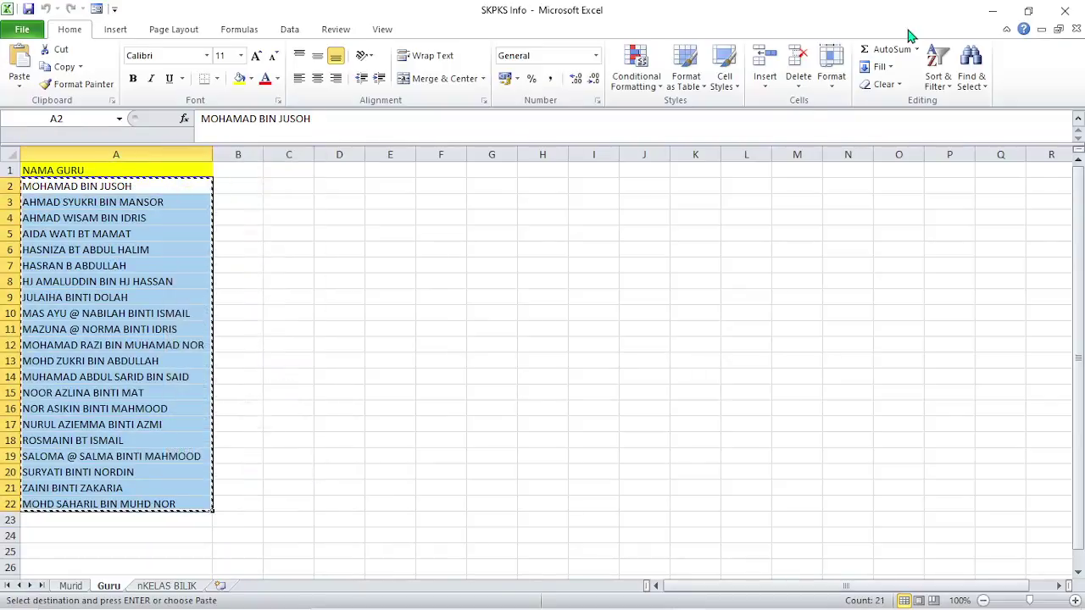
Return to the eKesan spreadsheet and paste the copied teacher names at A2 of DatabaseGuru.
{"action": "left_click", "coordinate": [992, 10]}
{"action": "scroll", "coordinate": [1022, 319], "scroll_direction": "up", "scroll_amount": 1}
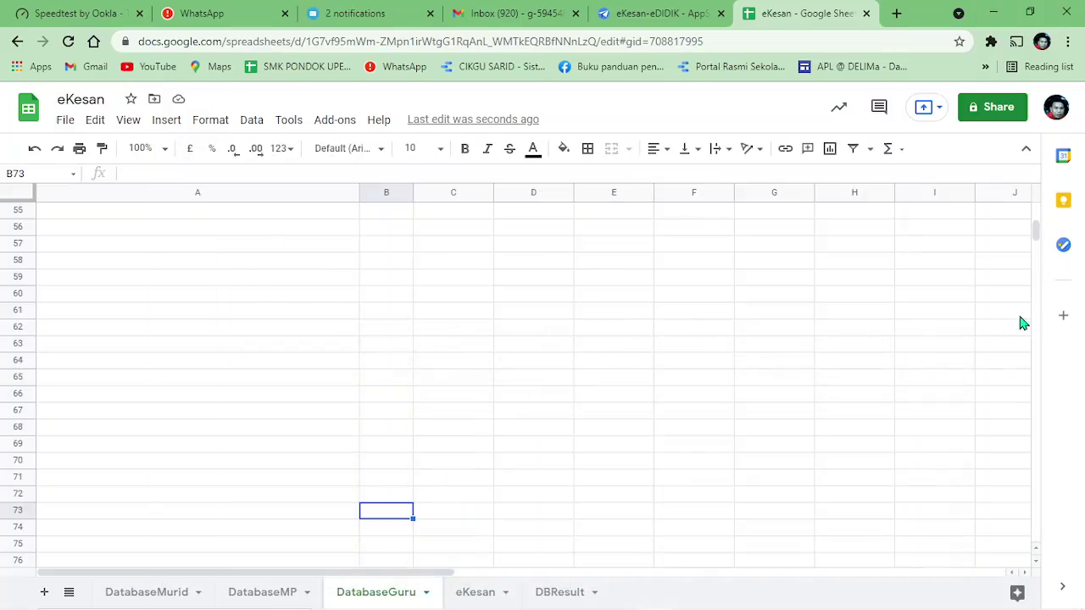
{"action": "left_click_drag", "start_coordinate": [1041, 230], "coordinate": [1033, 178]}
{"action": "left_click", "coordinate": [174, 229]}
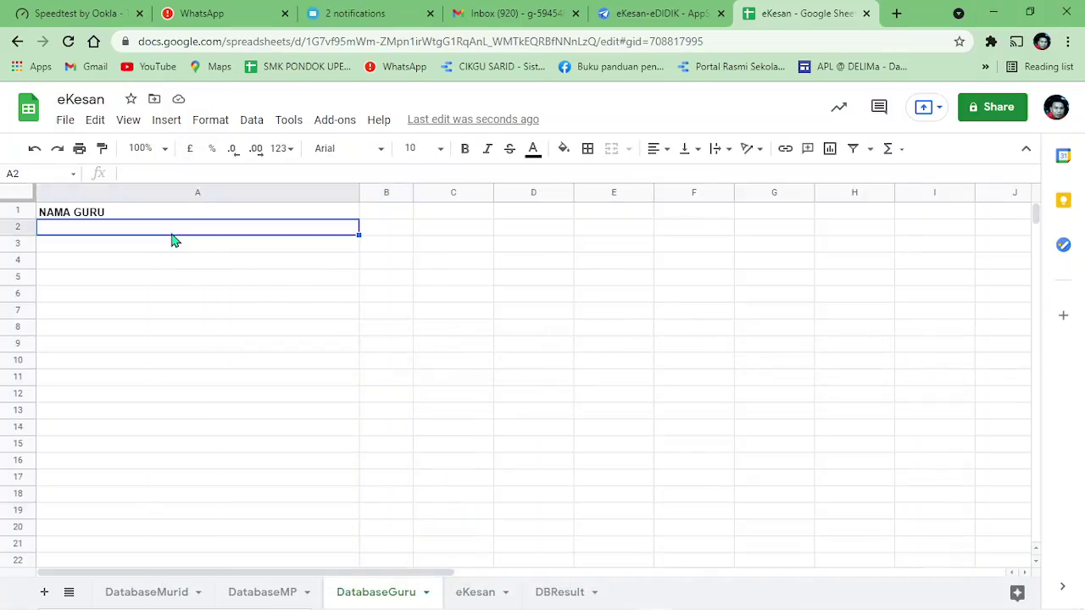
{"action": "right_click", "coordinate": [172, 230]}
{"action": "mouse_move", "coordinate": [254, 220]}
{"action": "left_click", "coordinate": [400, 228]}
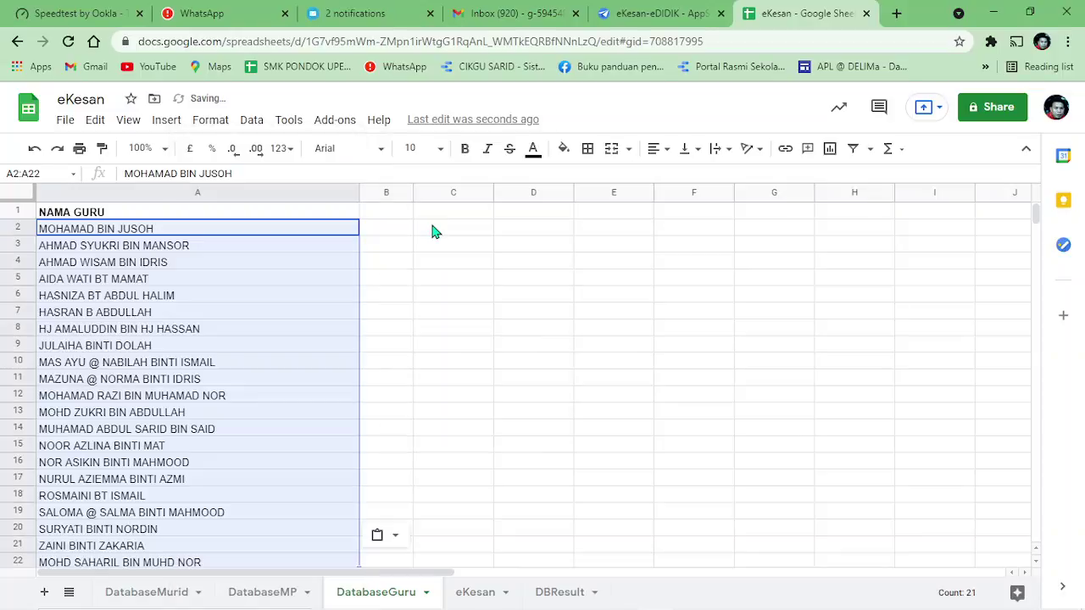
{"action": "left_click", "coordinate": [439, 359]}
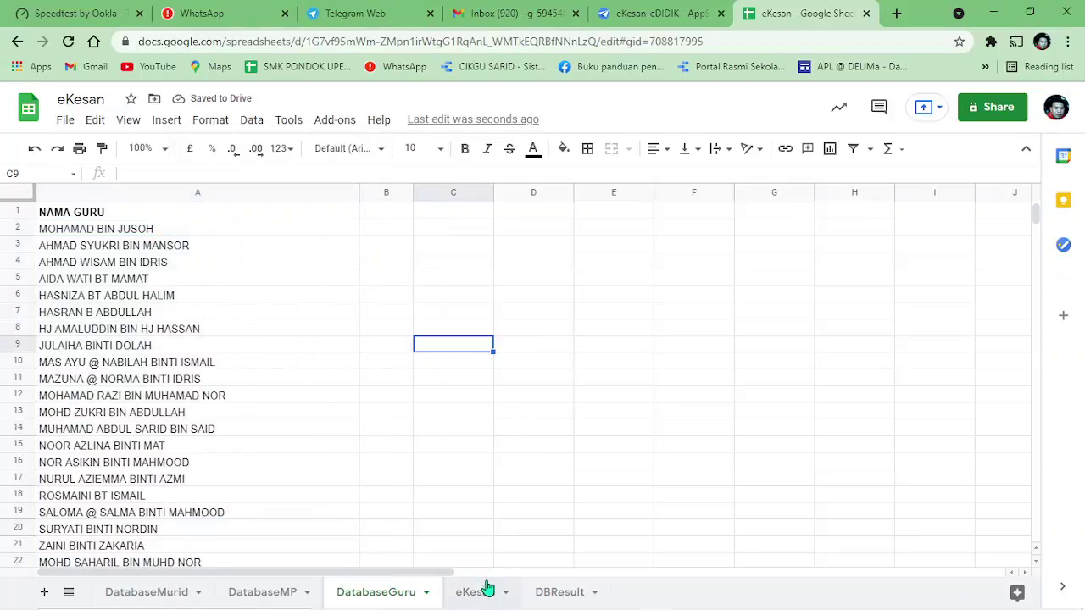
Switch to the eKesan-eDIDIK app in AppSheet and reload the editor page.
{"action": "left_click", "coordinate": [653, 10]}
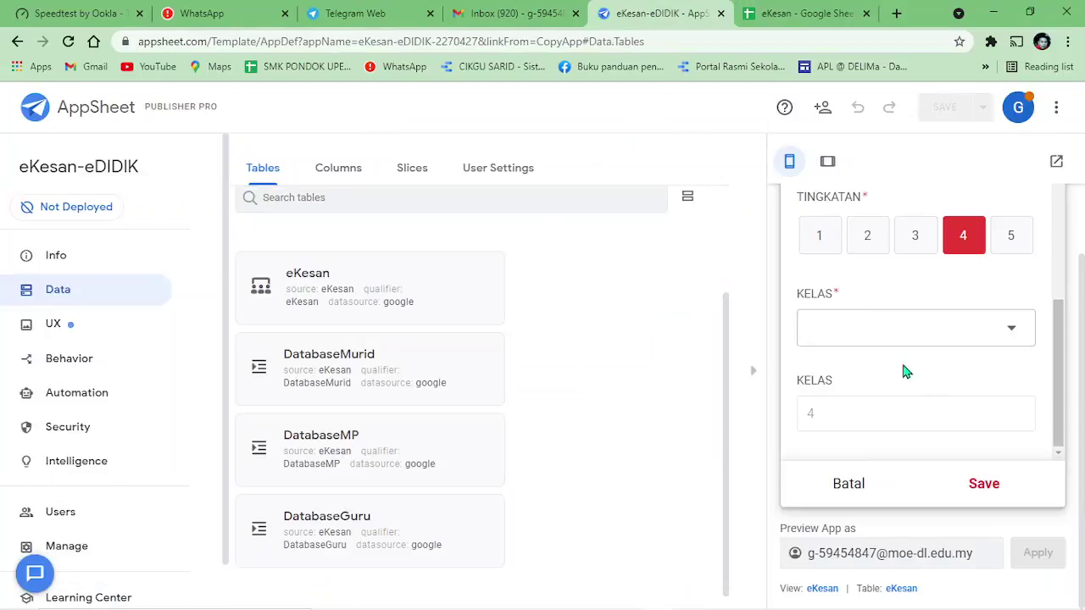
{"action": "scroll", "coordinate": [905, 371], "scroll_direction": "up", "scroll_amount": 3}
{"action": "left_click", "coordinate": [71, 44]}
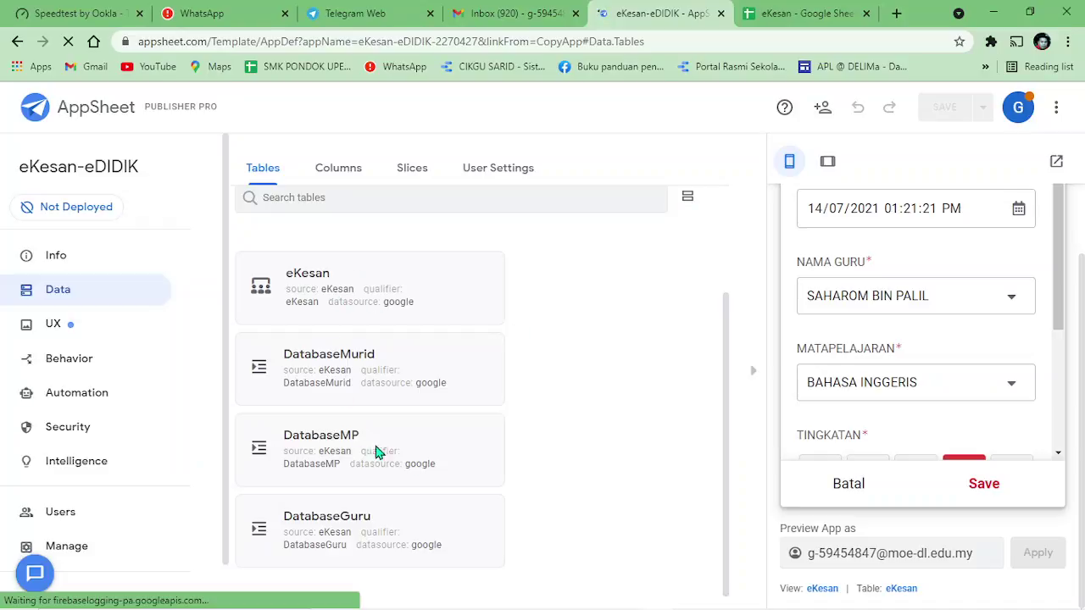
Go back to the eKesan spreadsheet and check the column header in B1 of DatabaseMurid.
{"action": "left_click", "coordinate": [746, 13]}
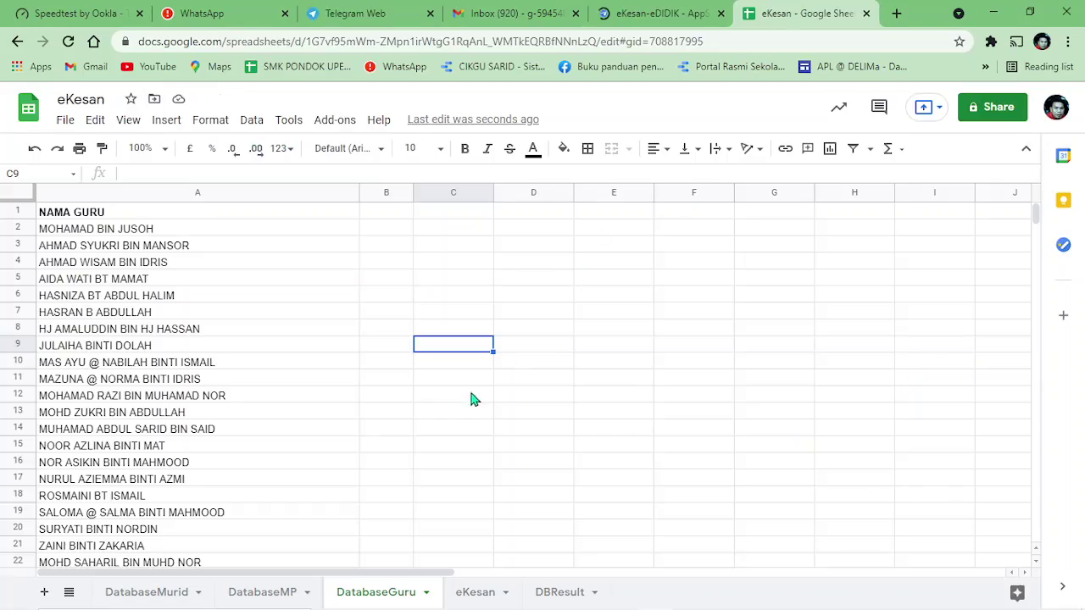
{"action": "left_click", "coordinate": [150, 590]}
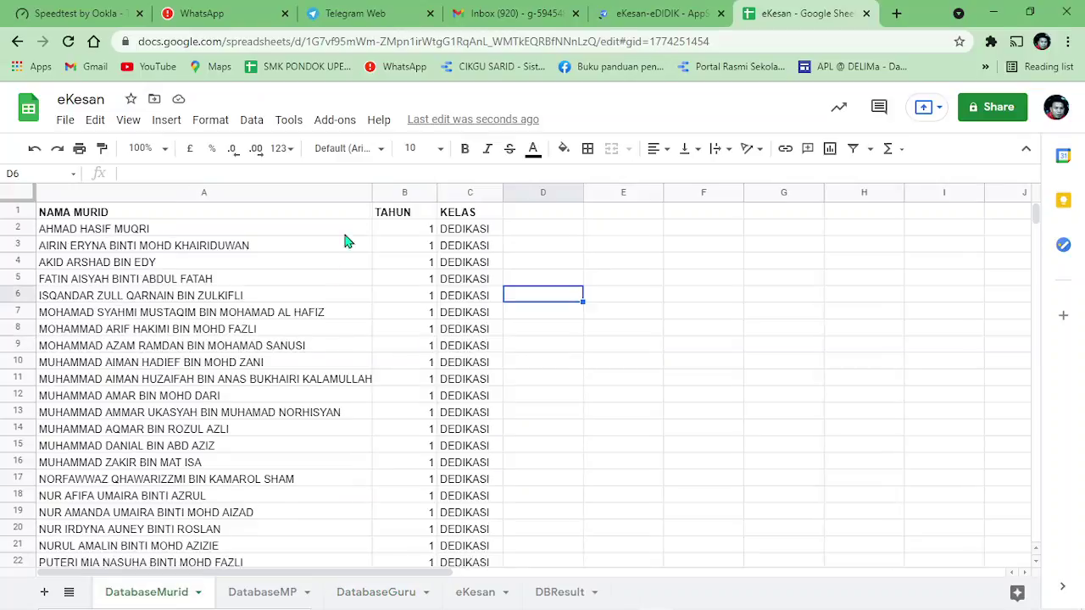
{"action": "left_click", "coordinate": [409, 213]}
Return to AppSheet, open the columns of the DatabaseMurid table and regenerate its column structure.
{"action": "left_click", "coordinate": [661, 12]}
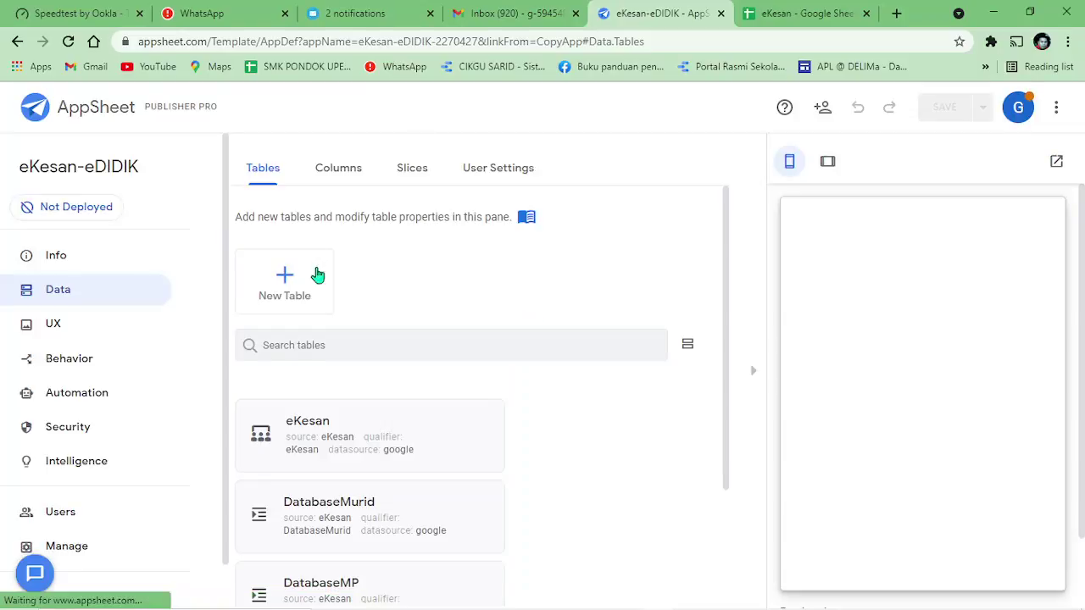
{"action": "scroll", "coordinate": [318, 280], "scroll_direction": "down", "scroll_amount": 2}
{"action": "left_click", "coordinate": [348, 350]}
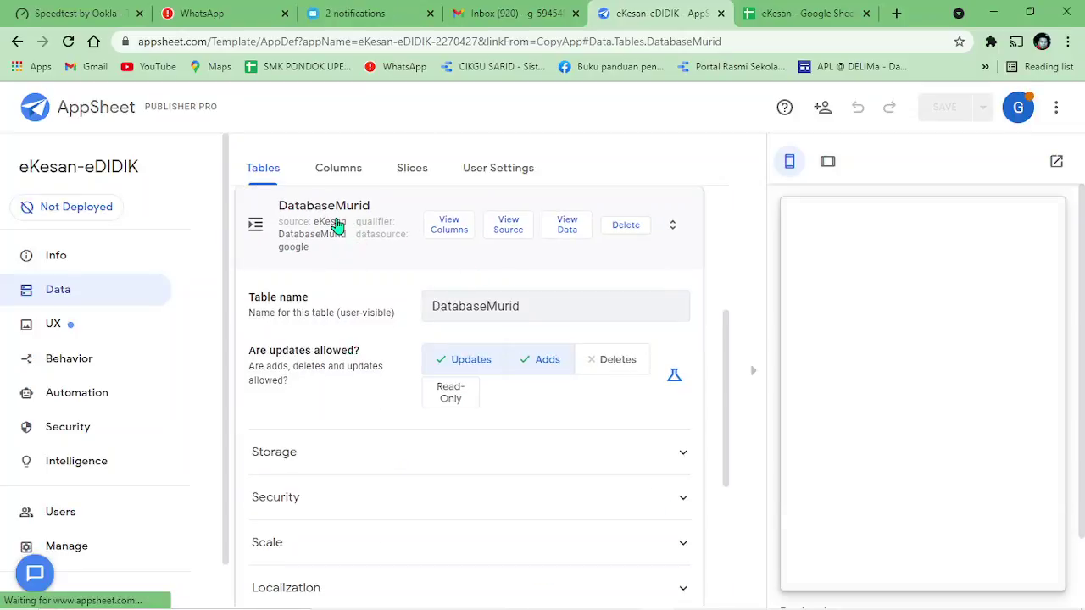
{"action": "left_click", "coordinate": [340, 222]}
{"action": "left_click", "coordinate": [323, 358]}
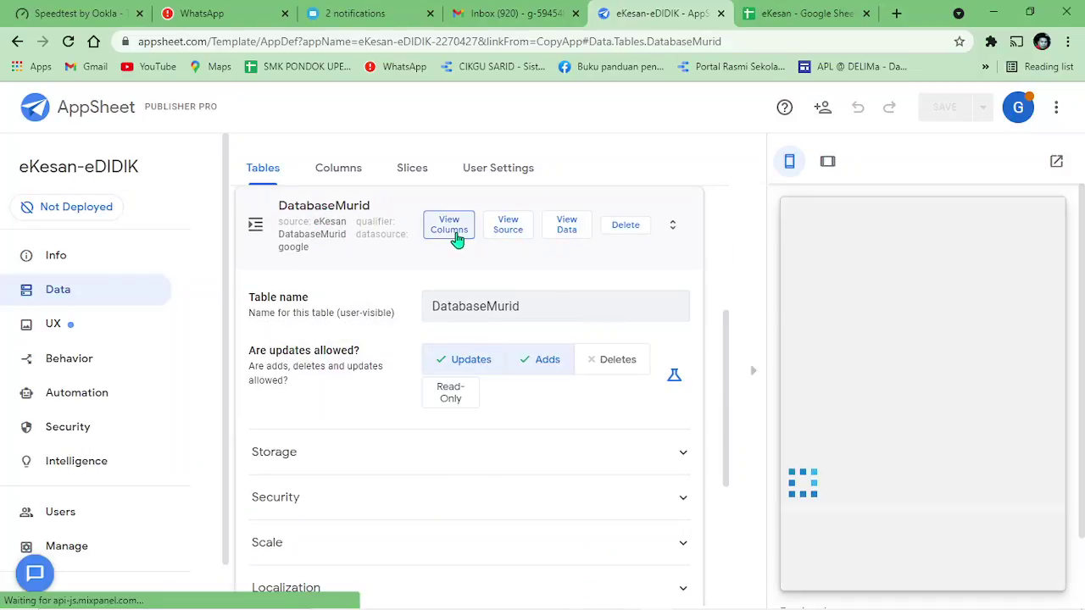
{"action": "left_click", "coordinate": [453, 229]}
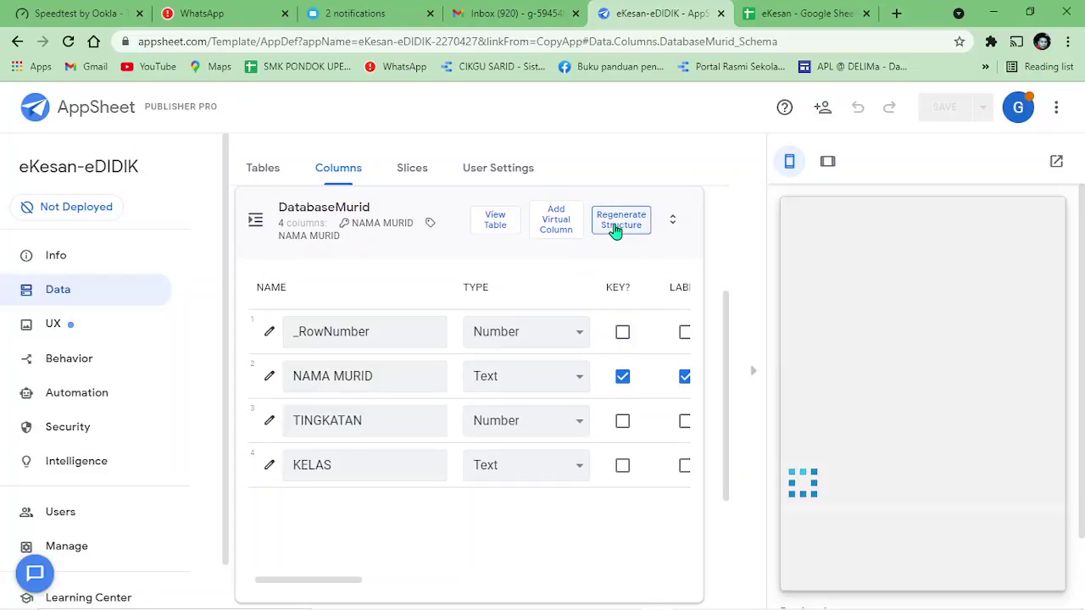
{"action": "left_click", "coordinate": [616, 229]}
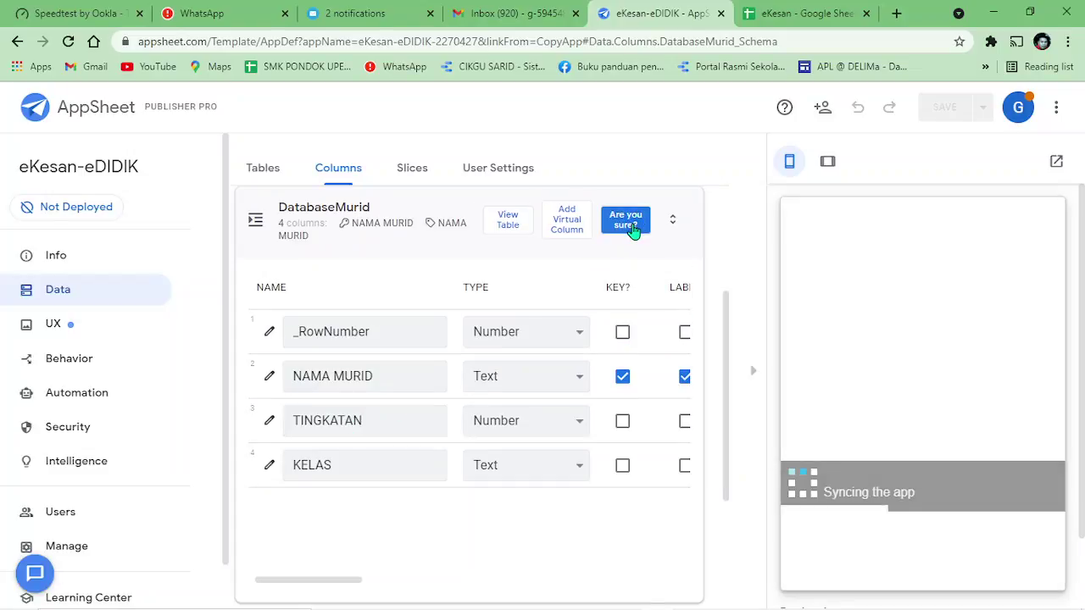
{"action": "left_click", "coordinate": [634, 227]}
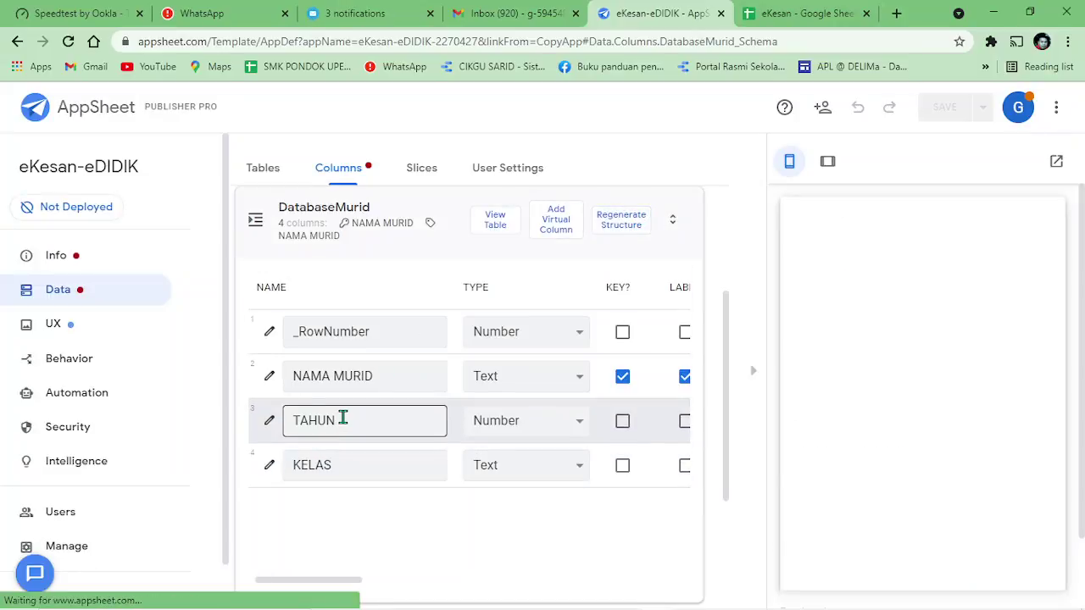
Open the columns of the eKesan table and regenerate its column structure.
{"action": "scroll", "coordinate": [455, 346], "scroll_direction": "up", "scroll_amount": 3}
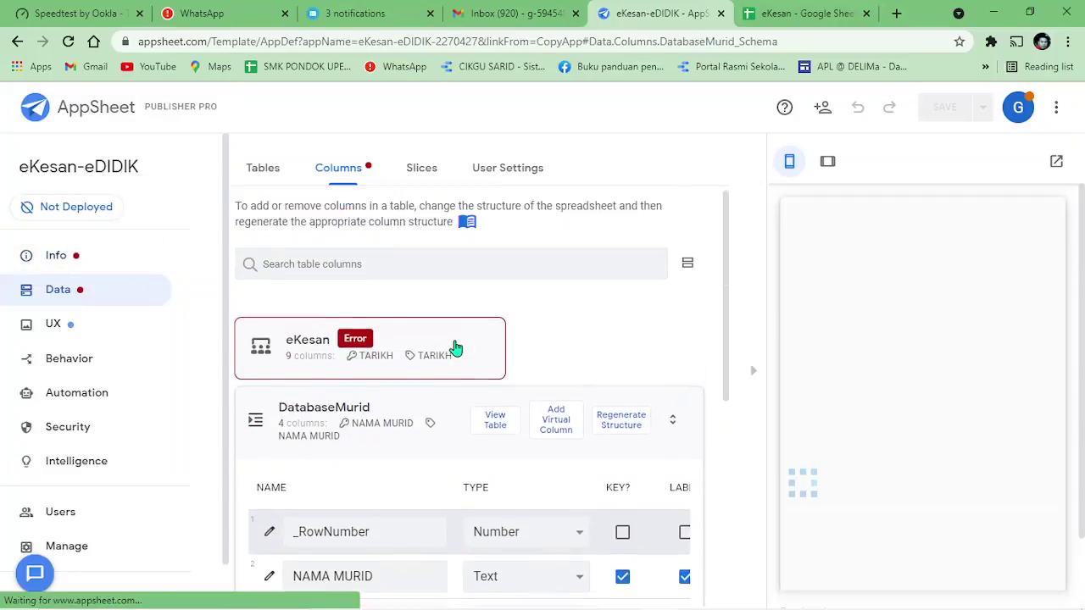
{"action": "left_click", "coordinate": [306, 362]}
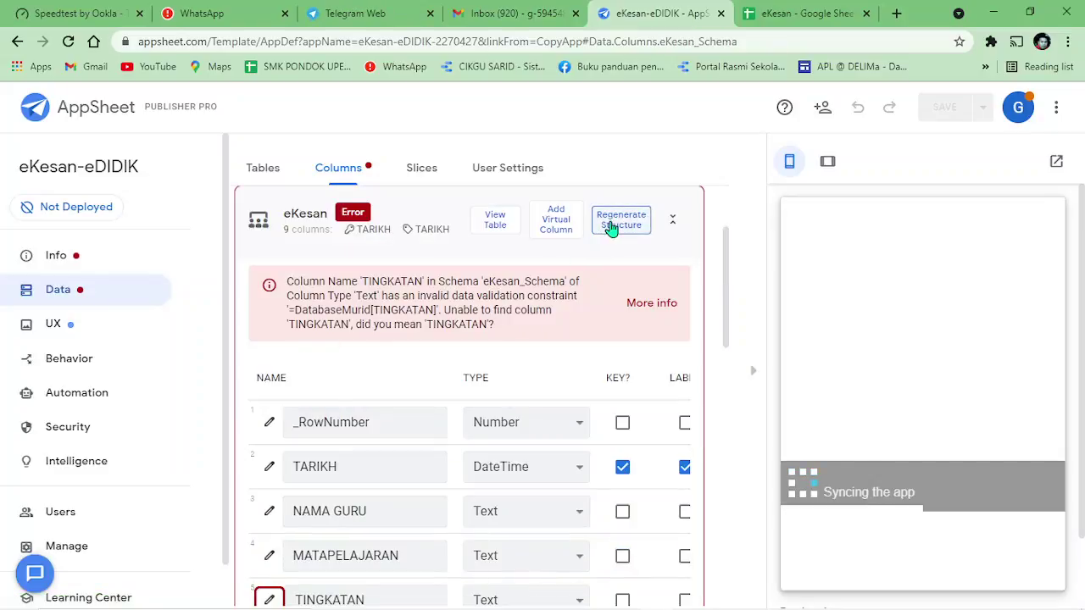
{"action": "left_click", "coordinate": [610, 228]}
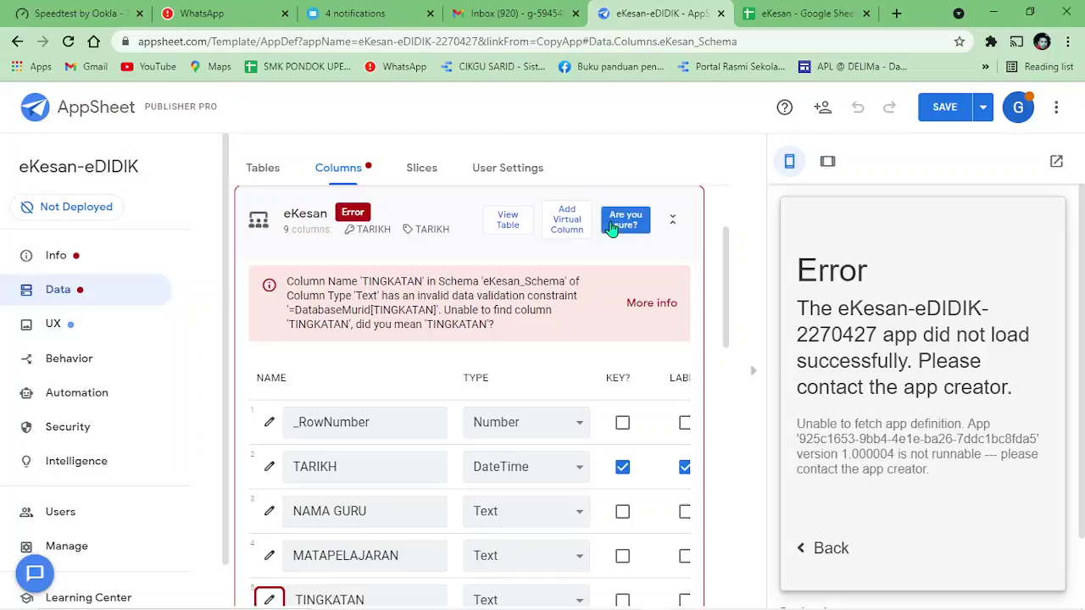
{"action": "left_click", "coordinate": [623, 222]}
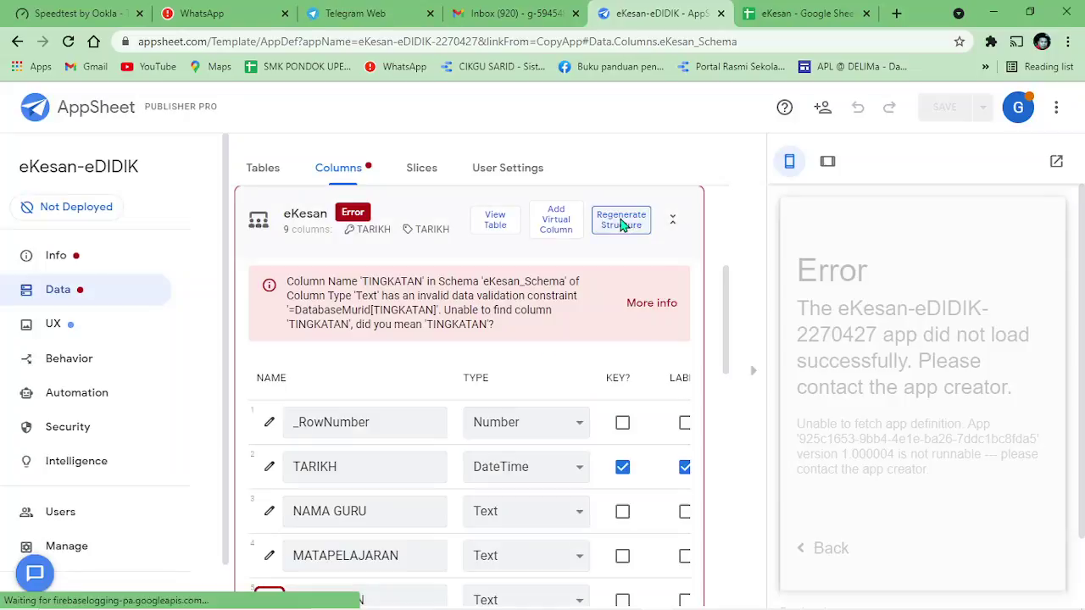
Open the TINGKATAN column of the eKesan table for editing and rename it TAHUN.
{"action": "scroll", "coordinate": [559, 384], "scroll_direction": "down", "scroll_amount": 1}
{"action": "scroll", "coordinate": [508, 407], "scroll_direction": "down", "scroll_amount": 2}
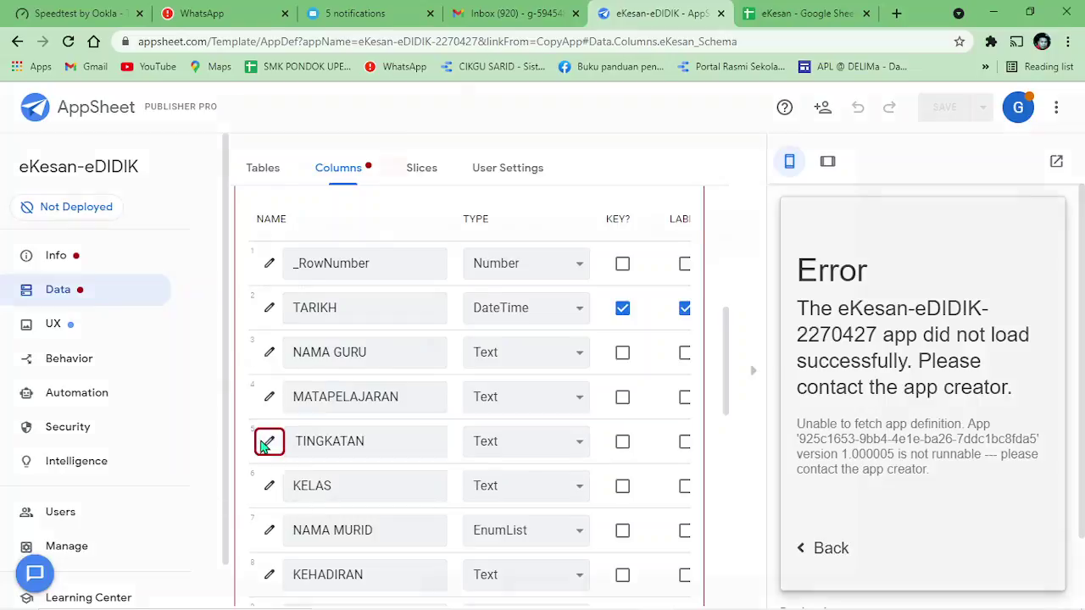
{"action": "left_click", "coordinate": [265, 444]}
{"action": "left_click_drag", "start_coordinate": [511, 294], "coordinate": [402, 281]}
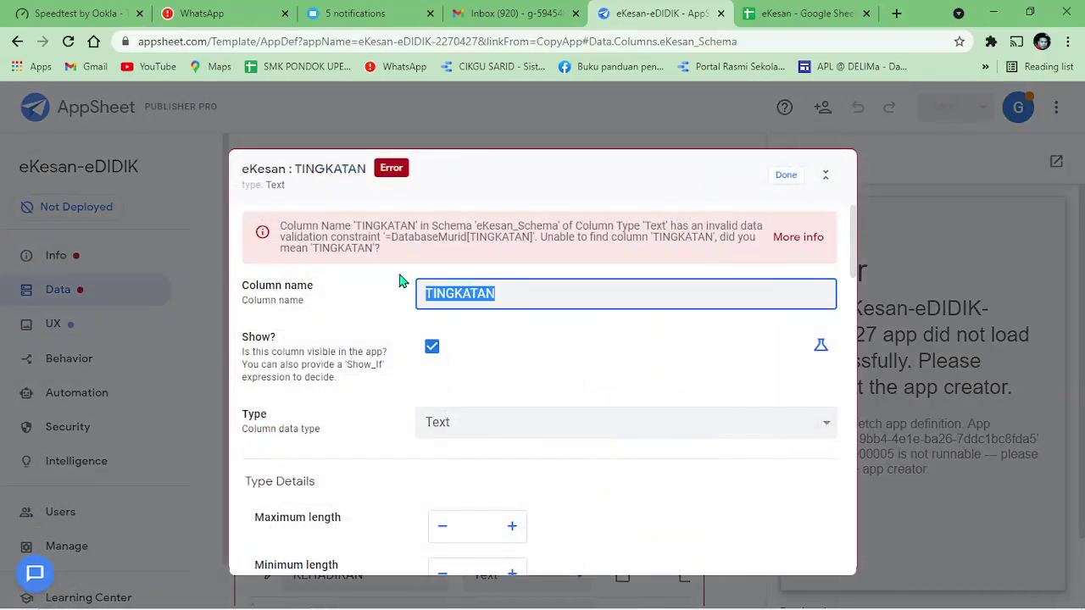
{"action": "type", "text": "TAH"}
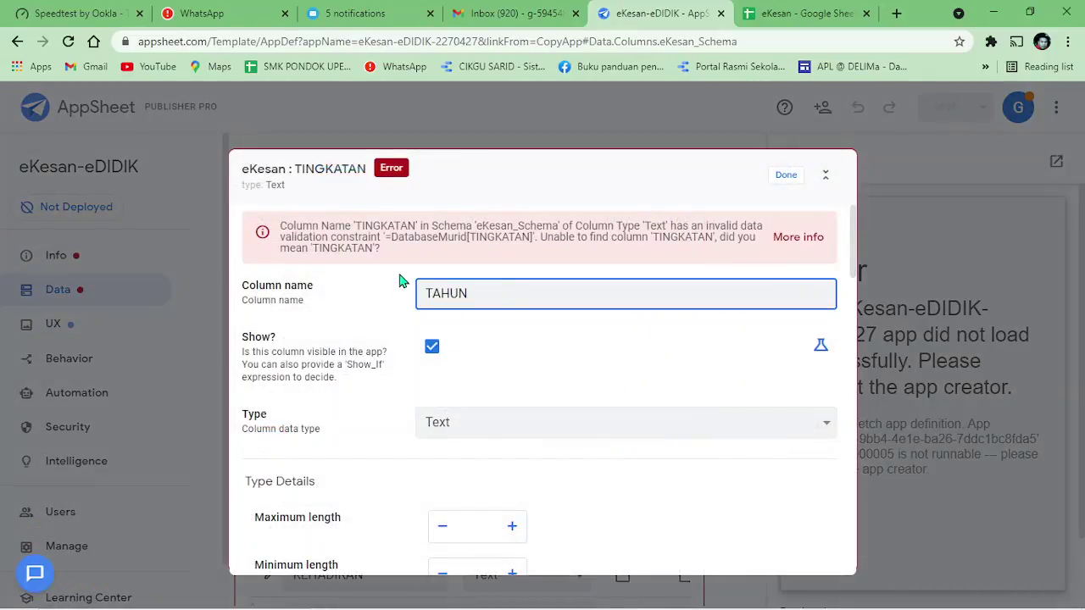
{"action": "type", "text": "UN"}
Set the renamed column's Valid If expression to DatabaseMurid[TAHUN], close the column settings and save the app.
{"action": "scroll", "coordinate": [477, 329], "scroll_direction": "down", "scroll_amount": 4}
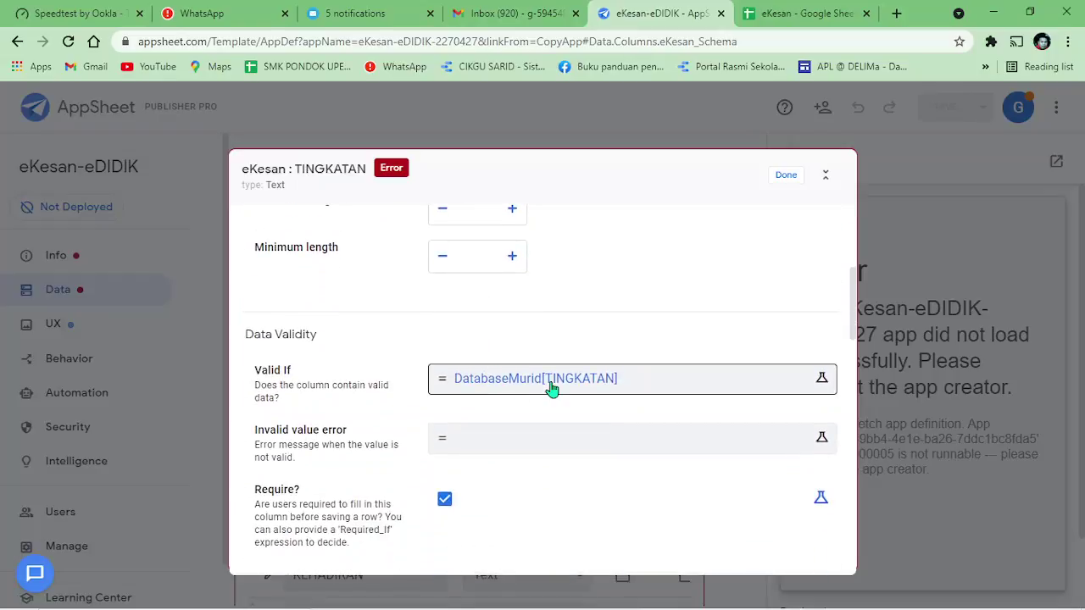
{"action": "left_click", "coordinate": [561, 389]}
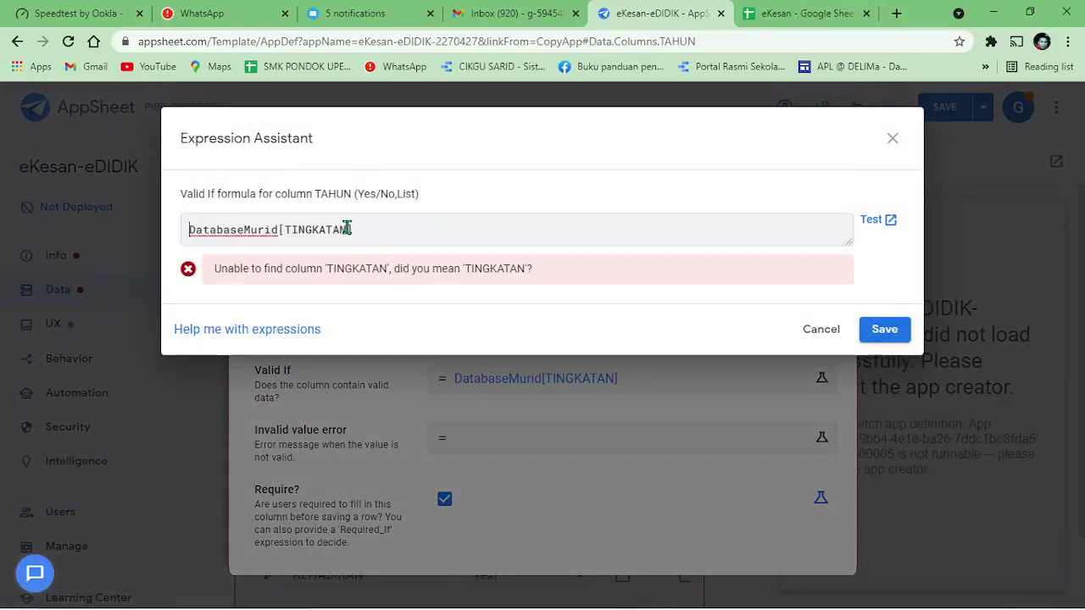
{"action": "left_click_drag", "start_coordinate": [346, 229], "coordinate": [287, 230]}
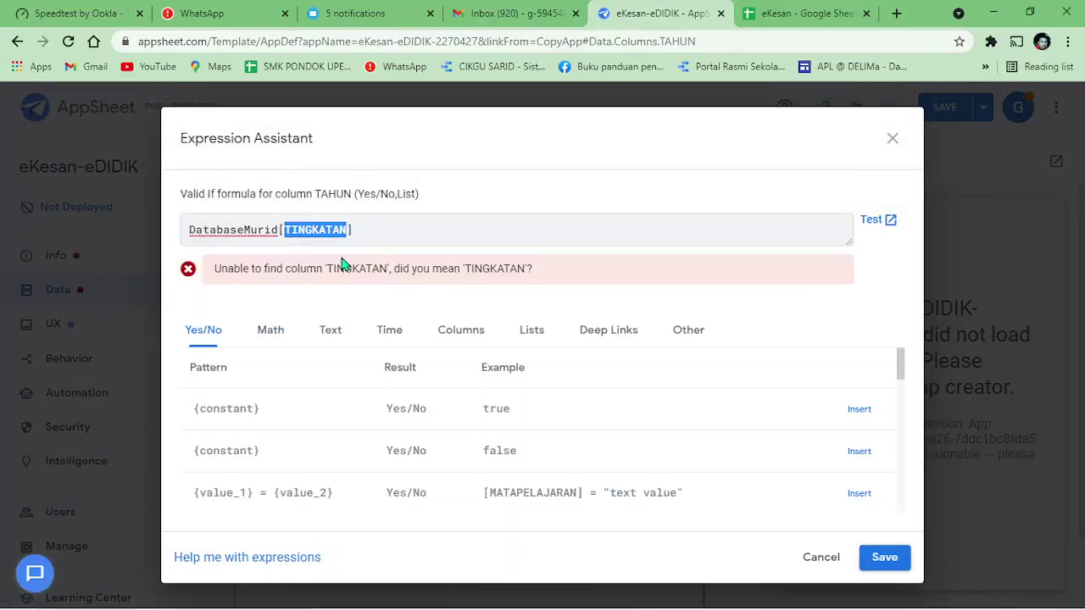
{"action": "type", "text": "TA"}
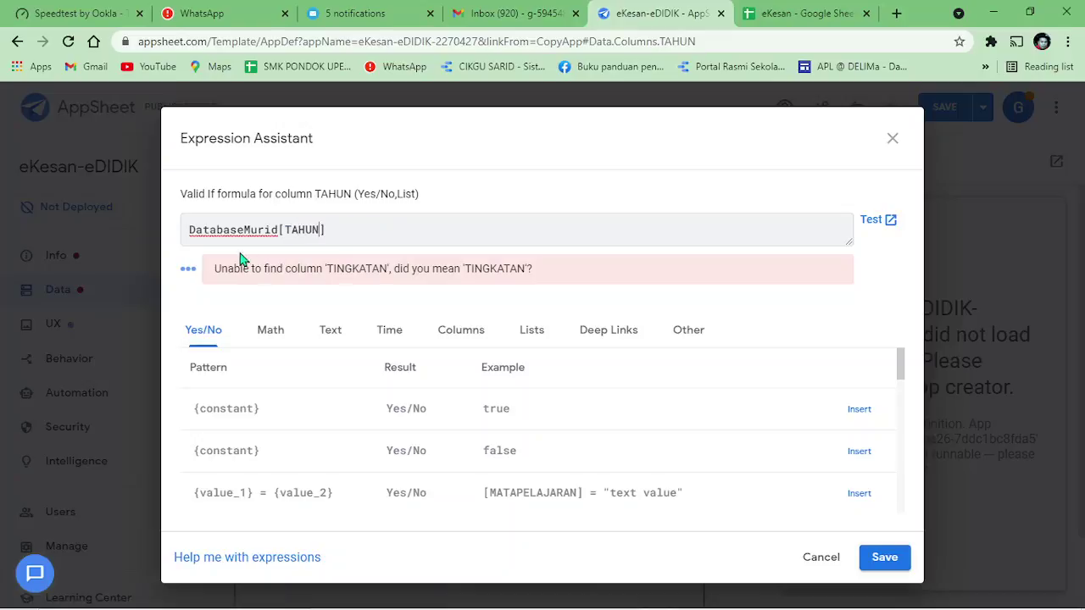
{"action": "left_click", "coordinate": [884, 557]}
{"action": "left_click", "coordinate": [784, 175]}
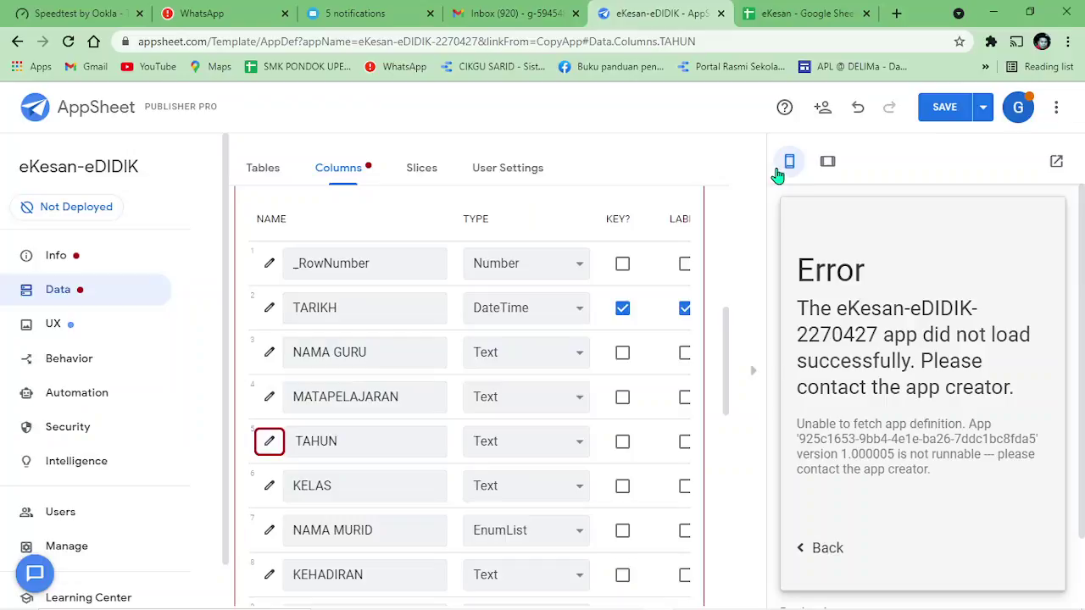
{"action": "left_click", "coordinate": [941, 111]}
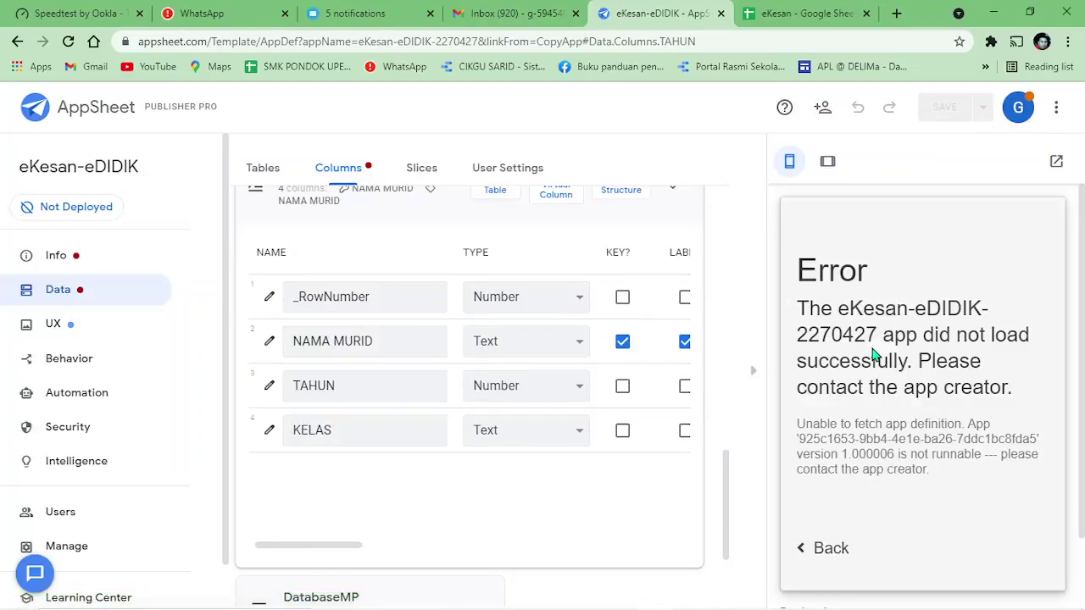
Set the App formula of the eKesan table's Kelas2 virtual column to CONCATENATE([TAHUN]," ",[KELAS]) and save the app.
{"action": "scroll", "coordinate": [562, 407], "scroll_direction": "up", "scroll_amount": 5}
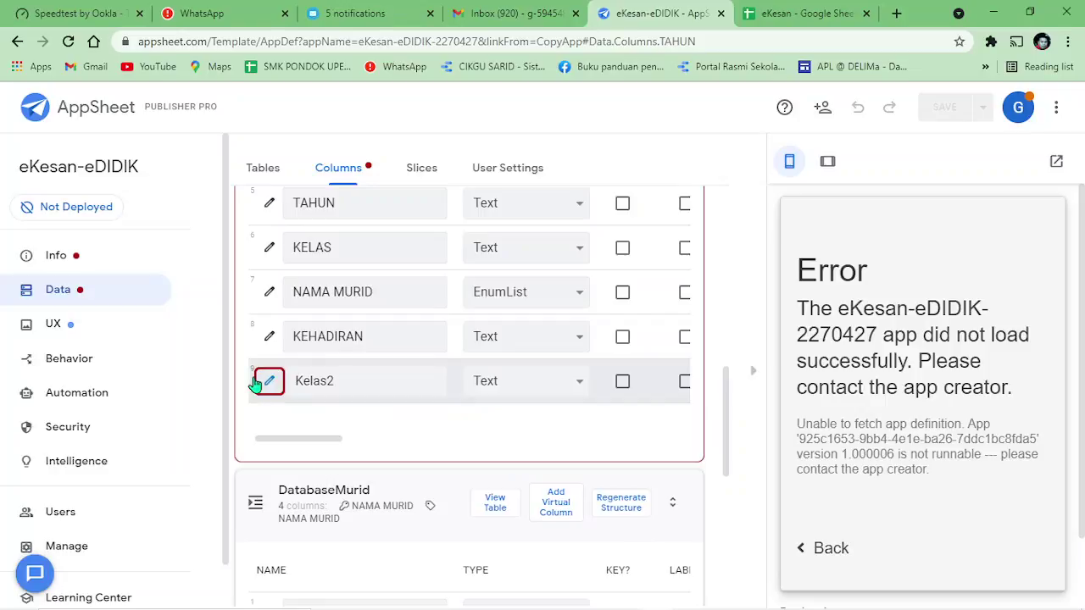
{"action": "left_click", "coordinate": [265, 381]}
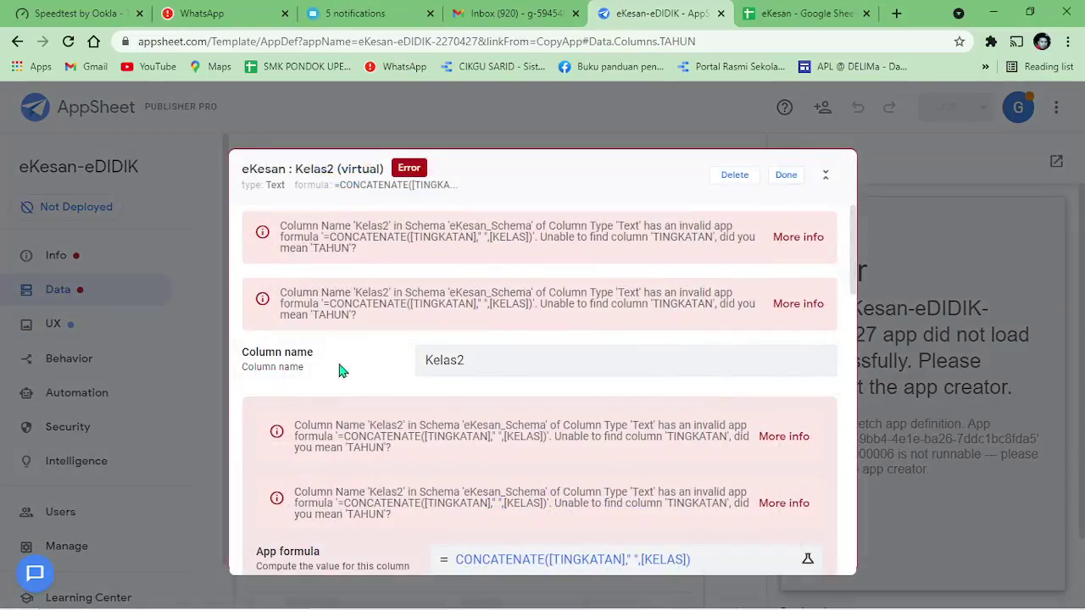
{"action": "scroll", "coordinate": [576, 404], "scroll_direction": "down", "scroll_amount": 2}
{"action": "left_click", "coordinate": [611, 410]}
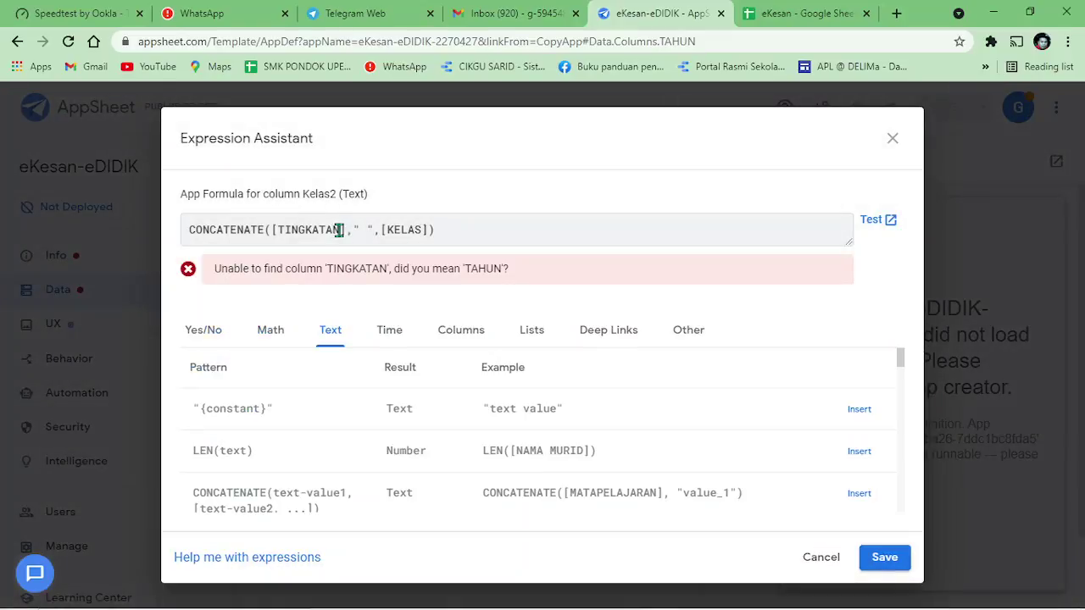
{"action": "left_click_drag", "start_coordinate": [339, 229], "coordinate": [289, 230]}
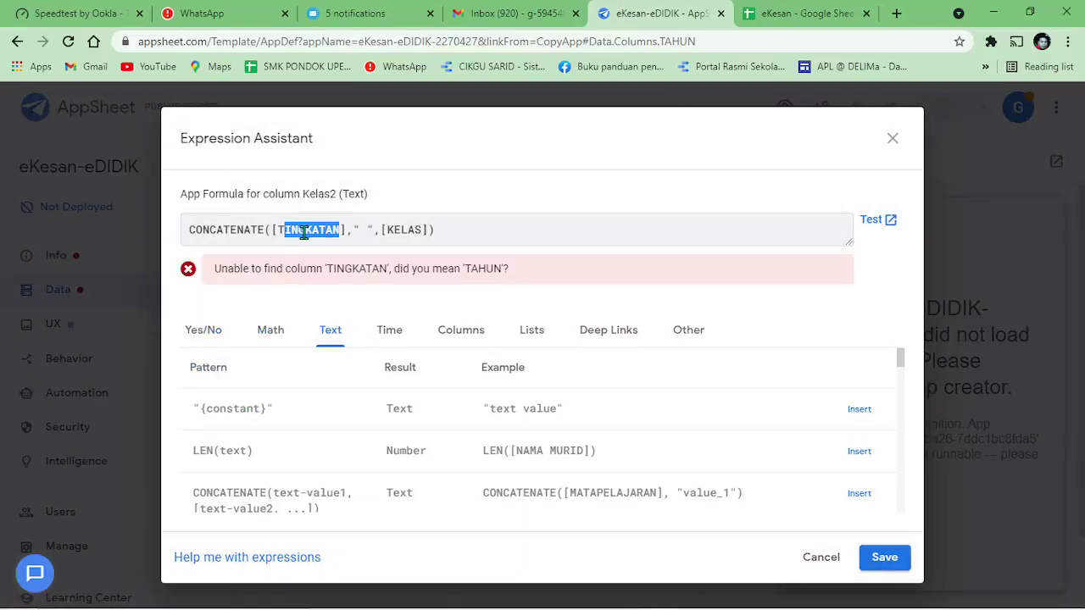
{"action": "type", "text": "AHUN"}
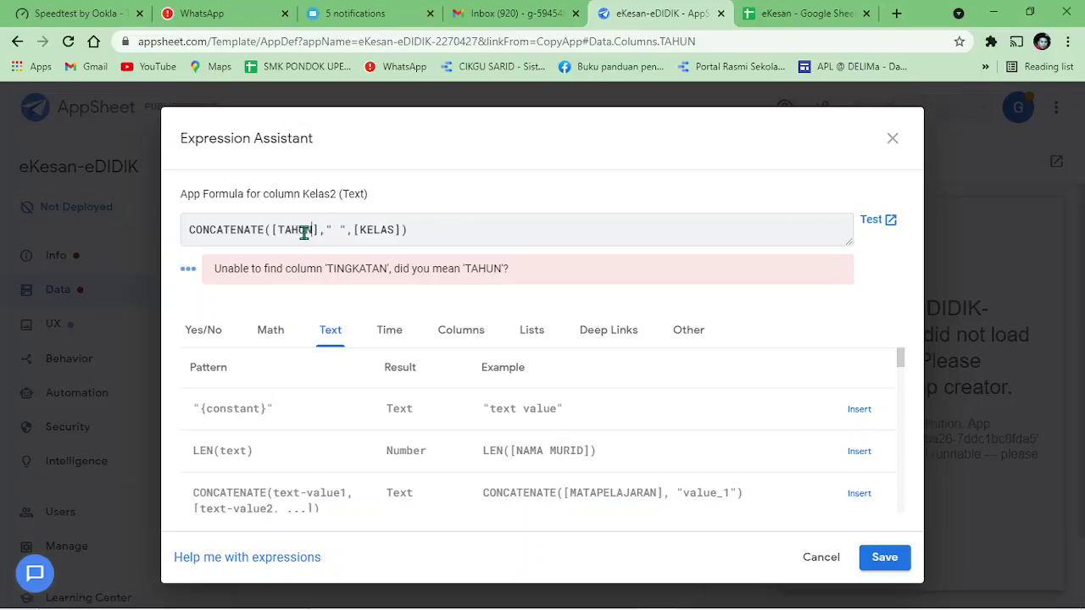
{"action": "left_click", "coordinate": [881, 557]}
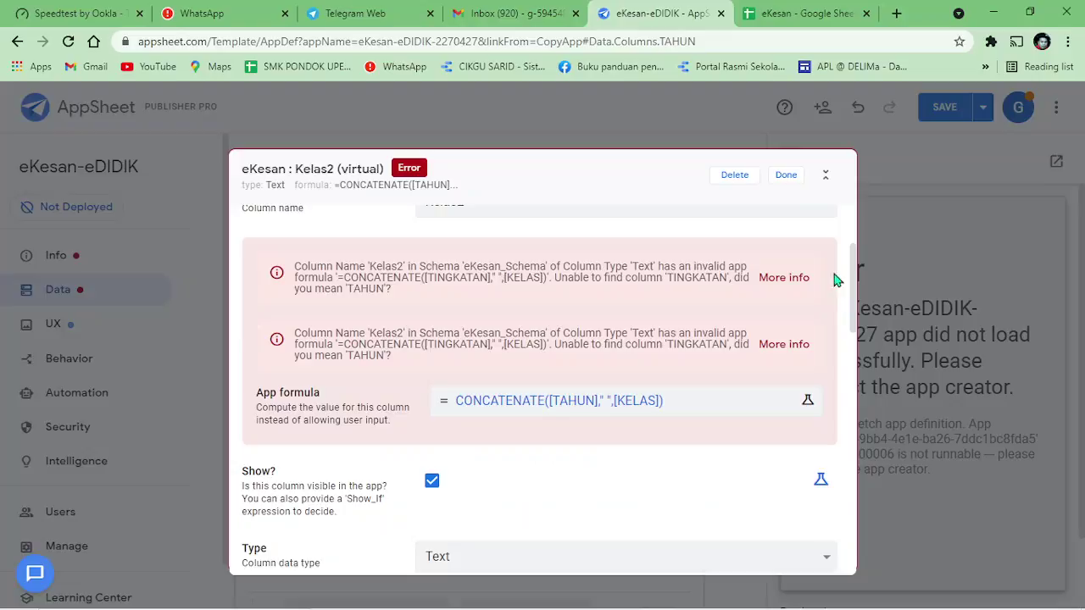
{"action": "left_click", "coordinate": [784, 176]}
{"action": "left_click", "coordinate": [940, 116]}
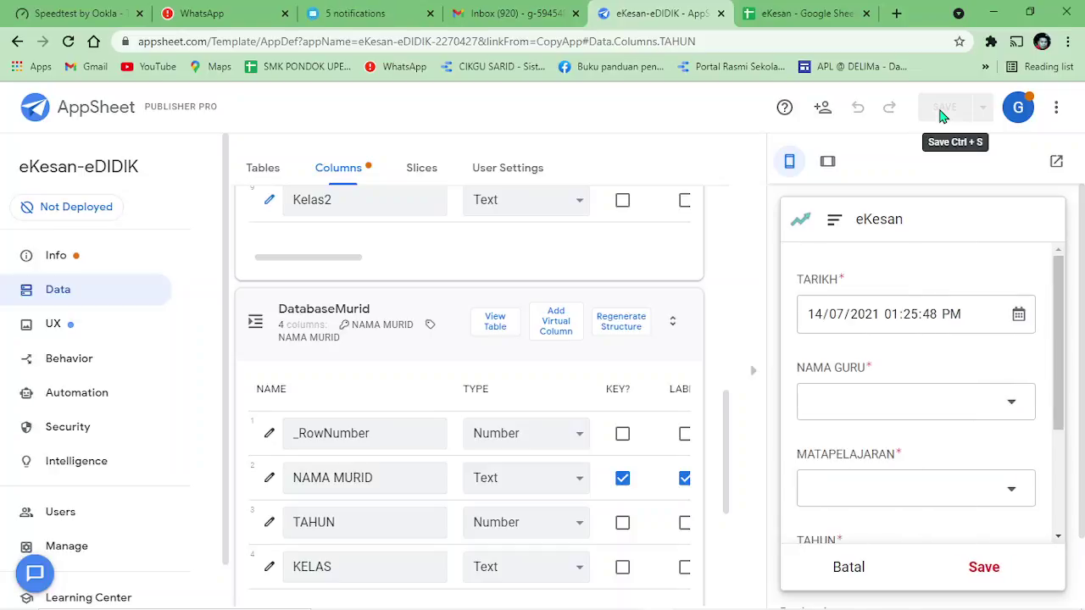
In the app preview's eKesan form, browse the NAMA GURU list, search it by part of a name and pick the teacher.
{"action": "left_click", "coordinate": [986, 402]}
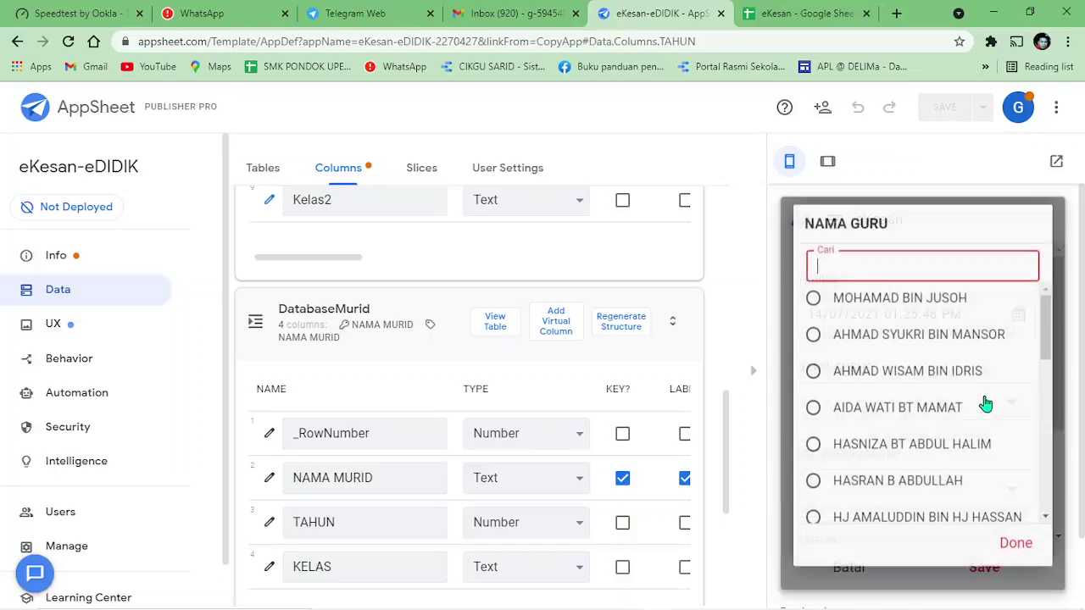
{"action": "scroll", "coordinate": [968, 403], "scroll_direction": "down", "scroll_amount": 1}
{"action": "scroll", "coordinate": [969, 403], "scroll_direction": "down", "scroll_amount": 3}
{"action": "left_click", "coordinate": [959, 412]}
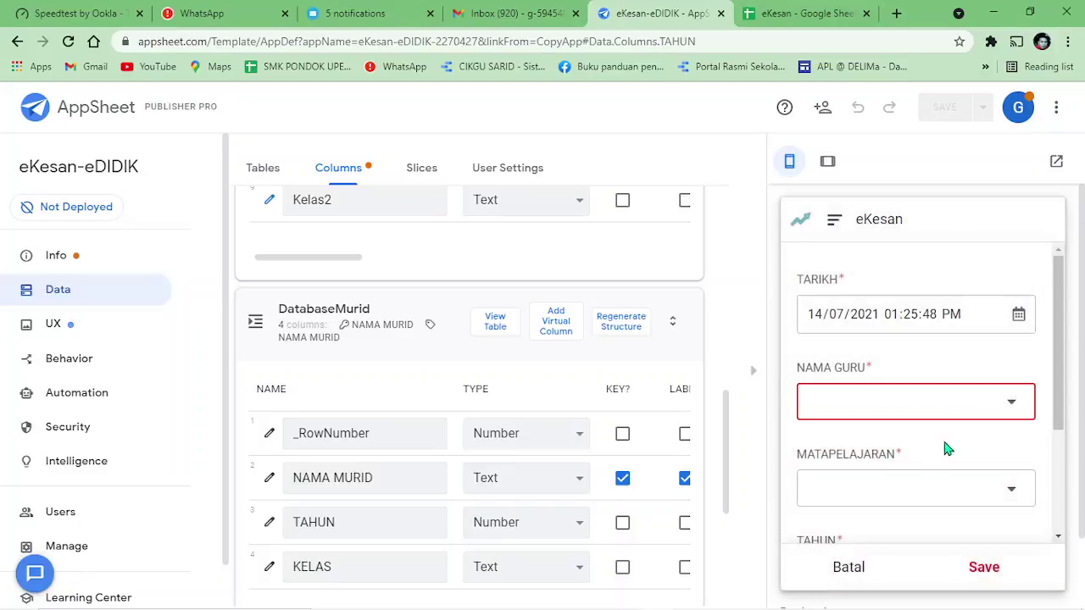
{"action": "left_click", "coordinate": [959, 408]}
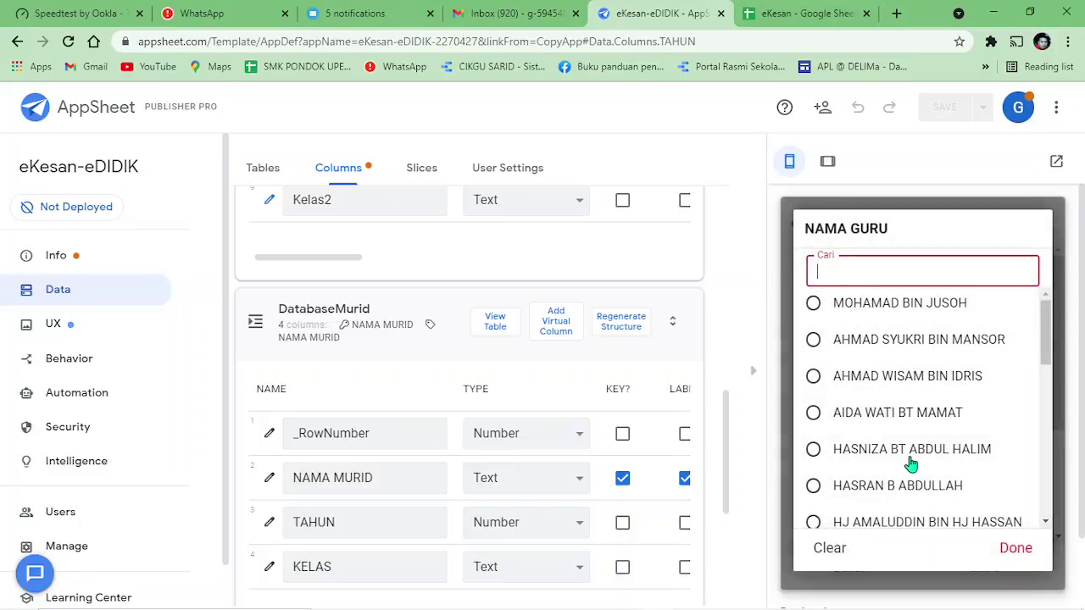
{"action": "type", "text": "sa"}
{"action": "left_click", "coordinate": [920, 379]}
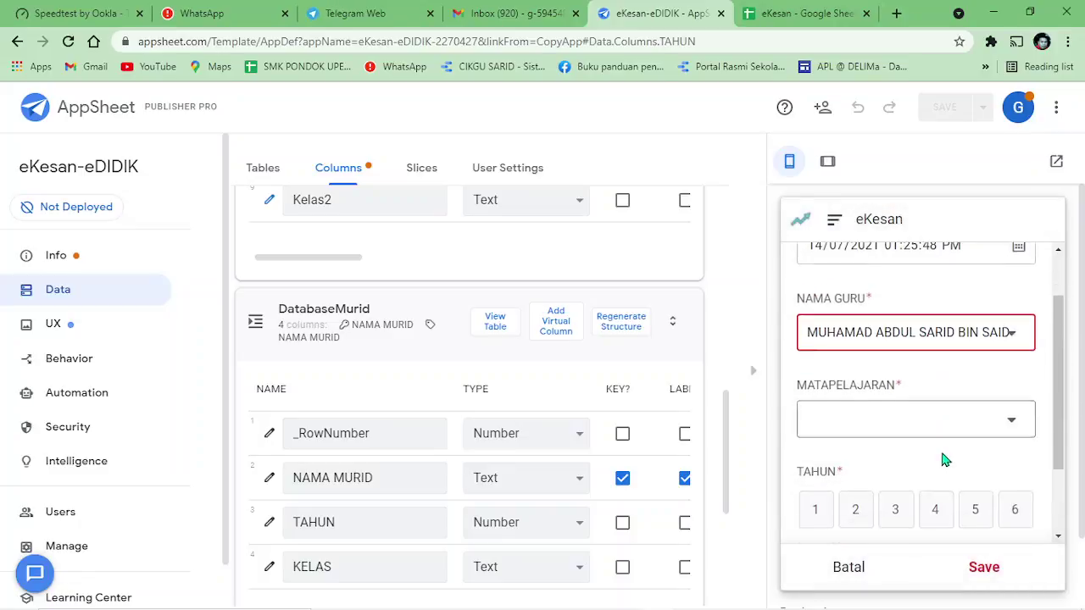
Choose BAHASA INGGERIS as MATAPELAJARAN, 2 as TAHUN and TEKUN as KELAS in the preview form.
{"action": "left_click", "coordinate": [949, 424]}
{"action": "scroll", "coordinate": [923, 412], "scroll_direction": "down", "scroll_amount": 5}
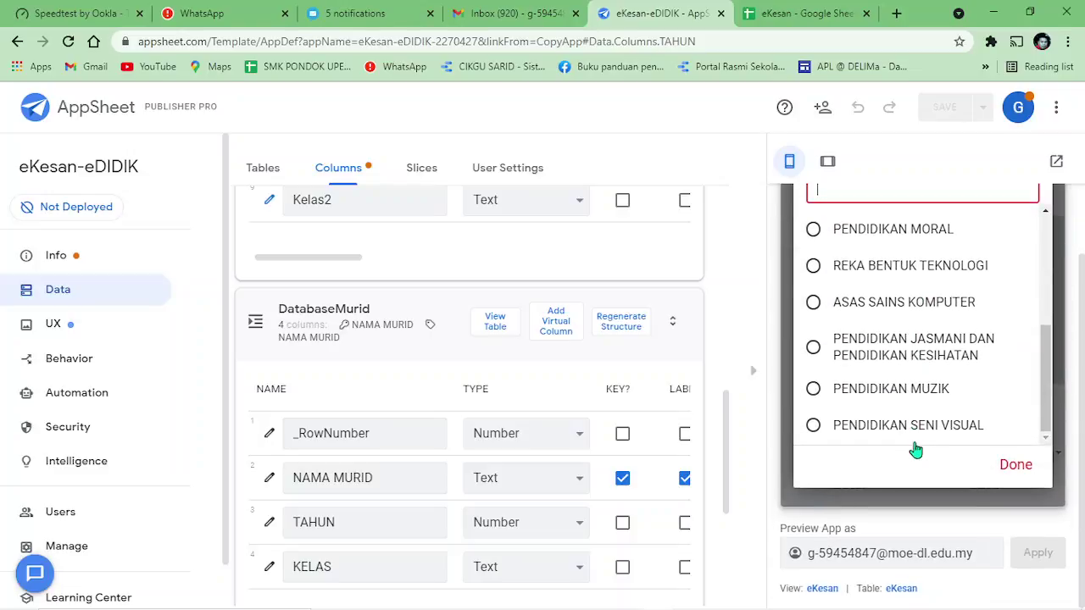
{"action": "scroll", "coordinate": [915, 449], "scroll_direction": "up", "scroll_amount": 10}
{"action": "left_click", "coordinate": [896, 259]}
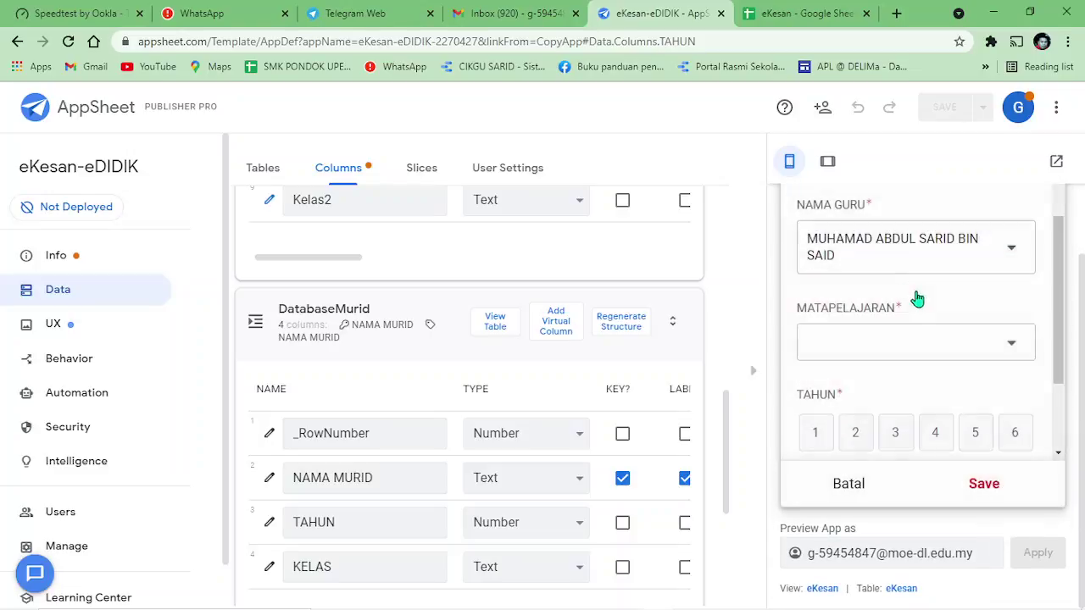
{"action": "left_click", "coordinate": [857, 354]}
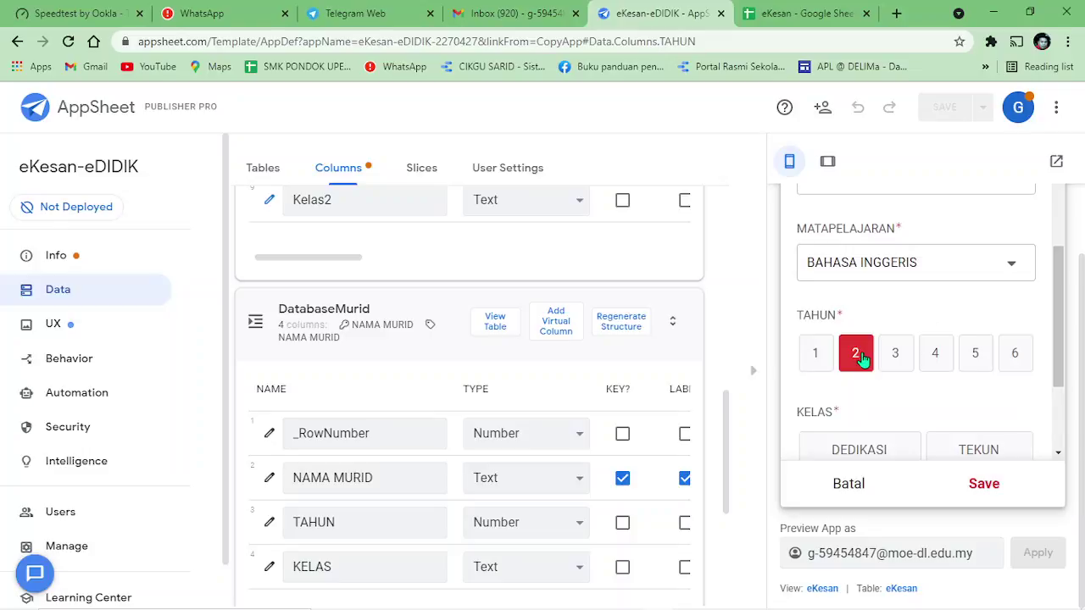
{"action": "left_click", "coordinate": [966, 334]}
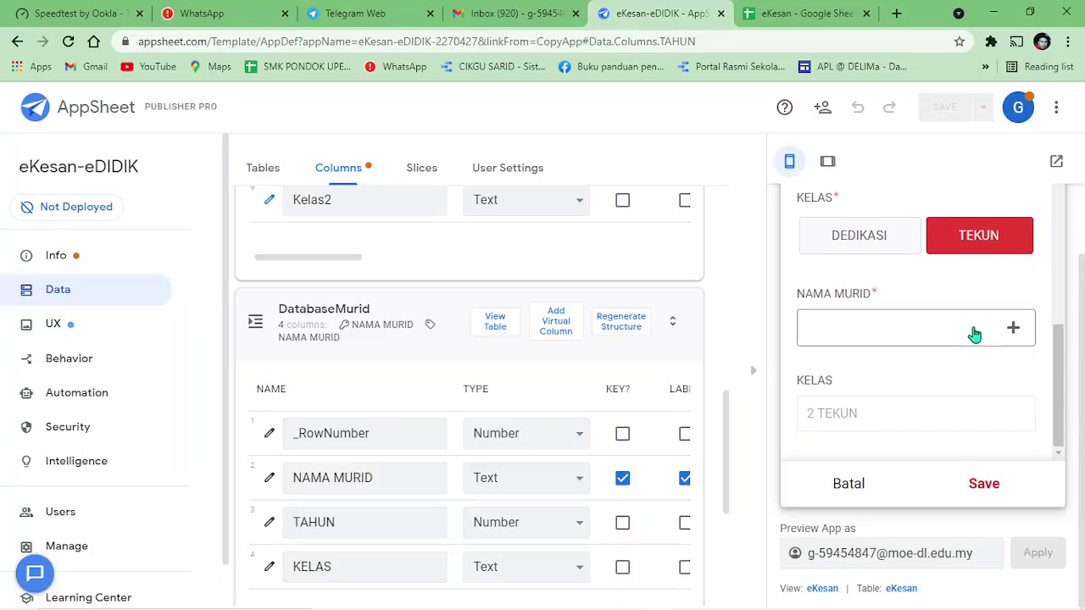
Select all students under NAMA MURID except the first two and save the form entry.
{"action": "left_click", "coordinate": [1021, 329]}
{"action": "left_click", "coordinate": [856, 461]}
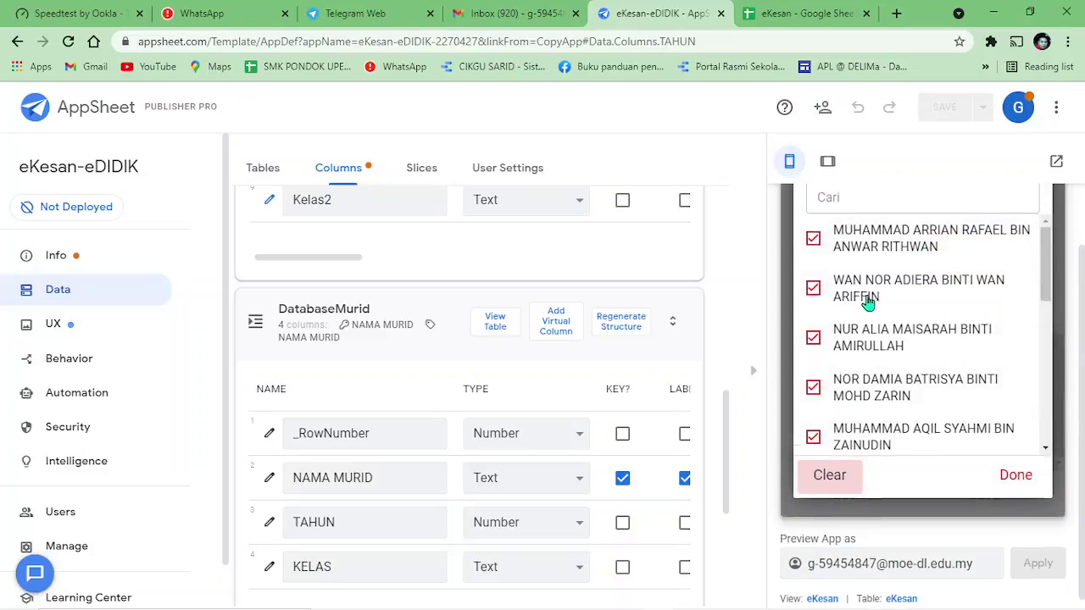
{"action": "left_click", "coordinate": [856, 322]}
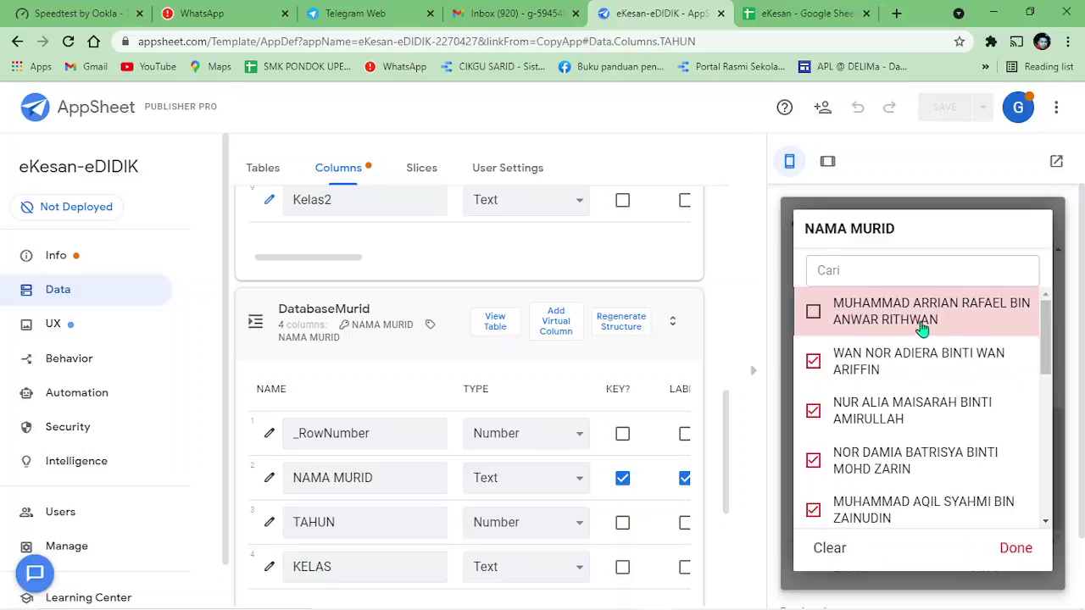
{"action": "left_click", "coordinate": [868, 363]}
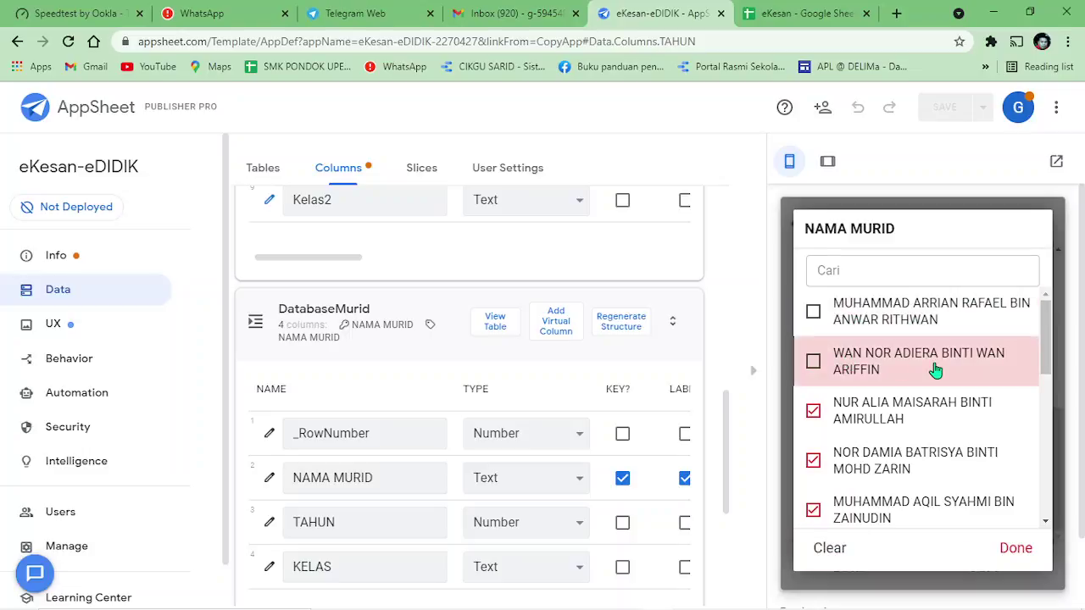
{"action": "left_click", "coordinate": [1019, 550]}
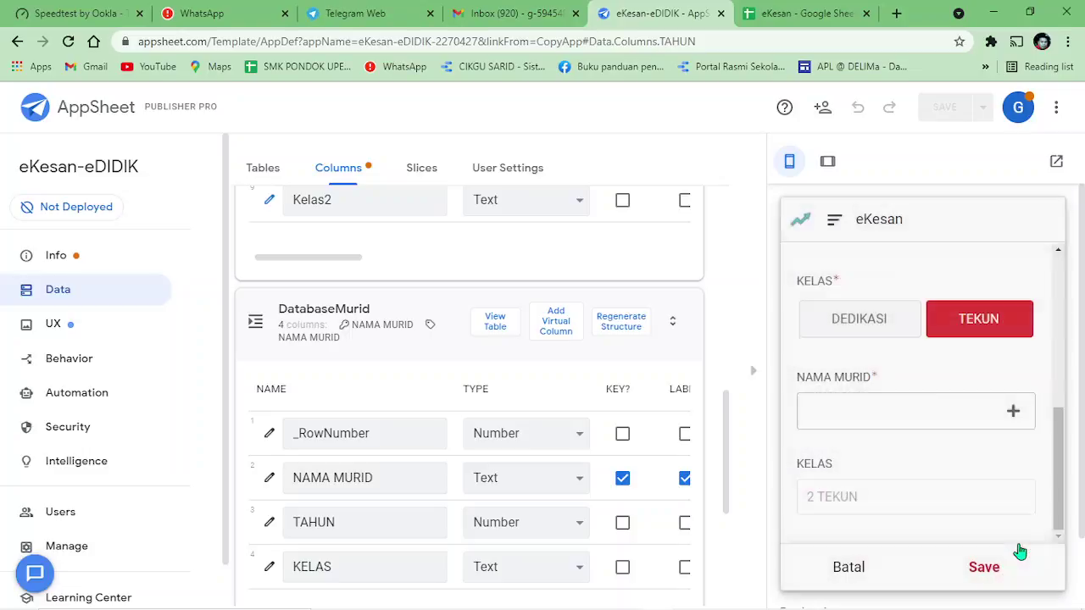
{"action": "left_click", "coordinate": [980, 568]}
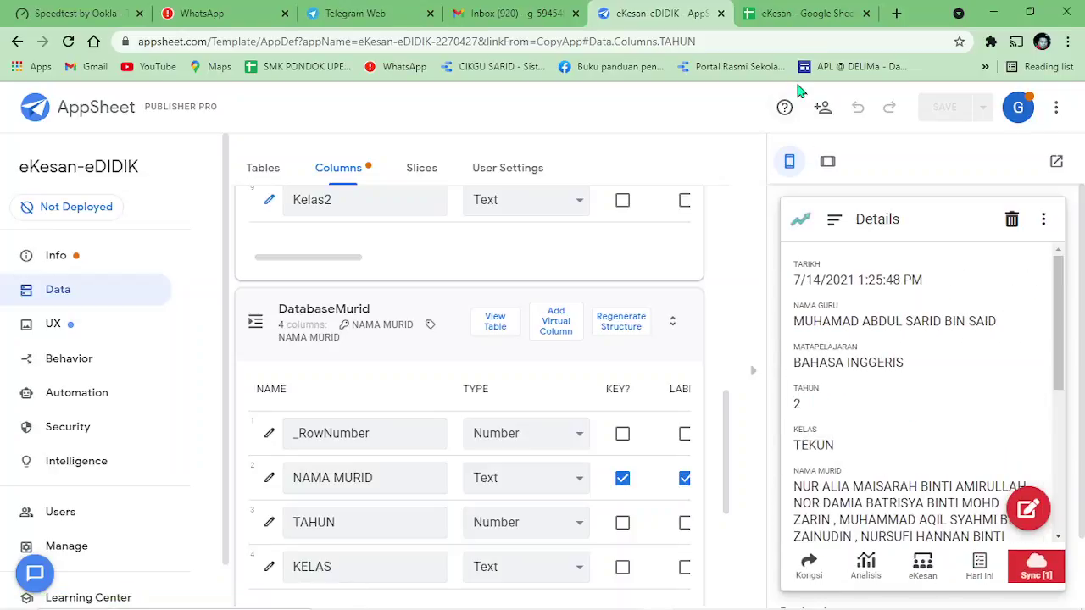
Switch to the eKesan spreadsheet in Google Sheets and open the eKesan sheet to check the submitted record.
{"action": "left_click", "coordinate": [791, 15]}
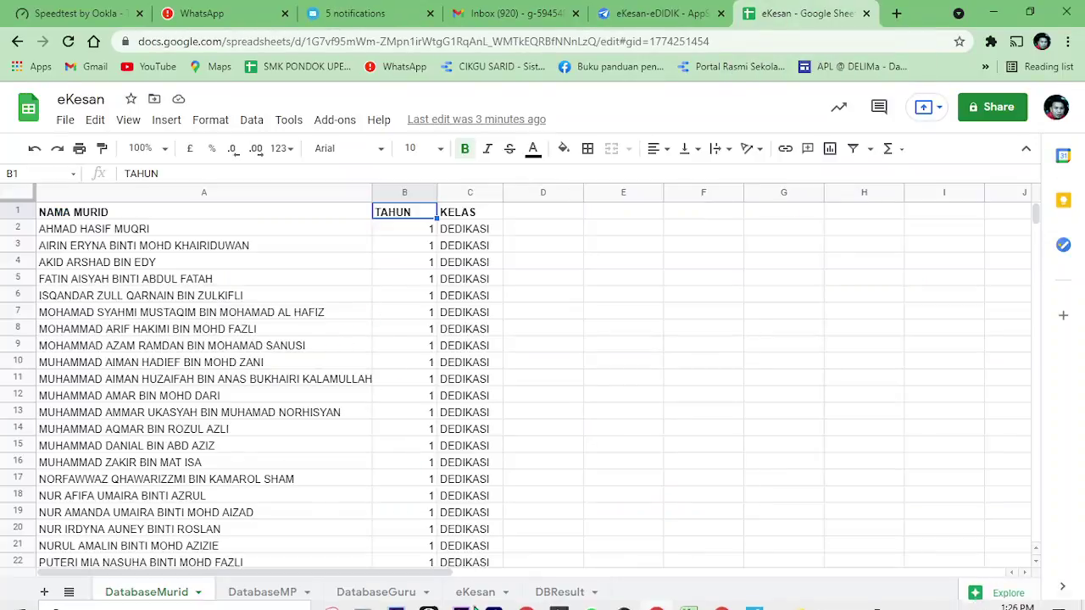
{"action": "left_click", "coordinate": [480, 593]}
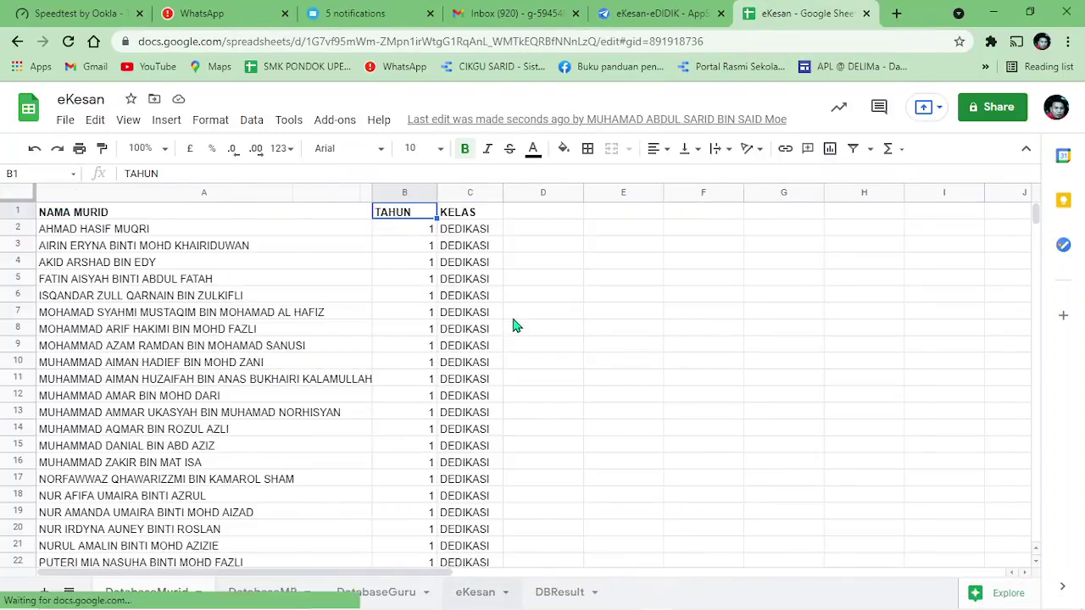
Examine the newest record in row 40 of the eKesan sheet, including its teacher name and attendance value.
{"action": "left_click", "coordinate": [455, 343]}
{"action": "scroll", "coordinate": [455, 346], "scroll_direction": "down", "scroll_amount": 3}
{"action": "scroll", "coordinate": [455, 346], "scroll_direction": "down", "scroll_amount": 5}
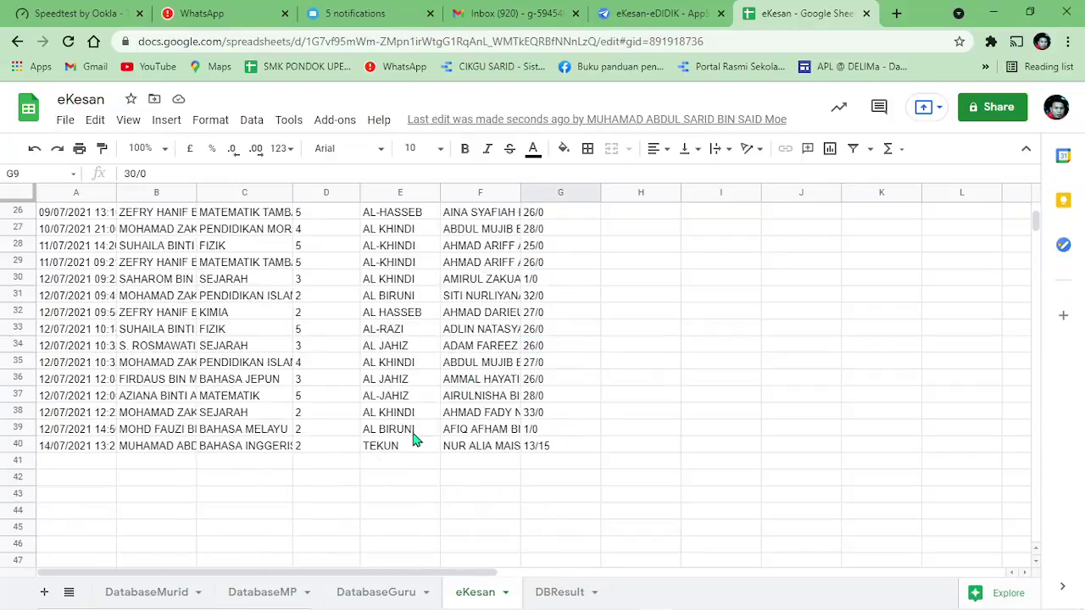
{"action": "scroll", "coordinate": [416, 432], "scroll_direction": "up", "scroll_amount": 1}
{"action": "left_click", "coordinate": [539, 364]}
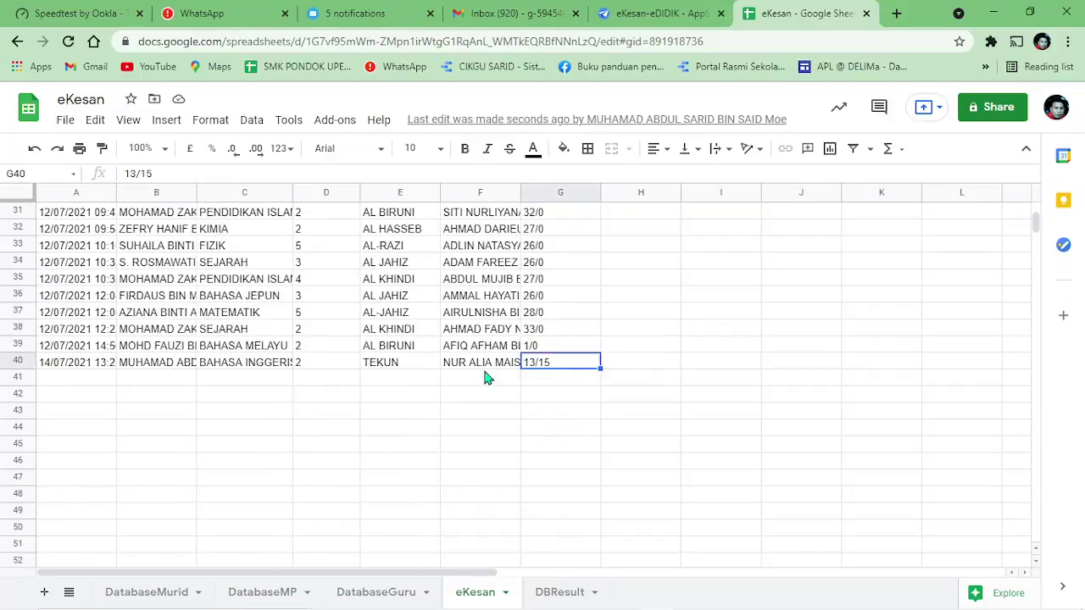
{"action": "left_click", "coordinate": [124, 366]}
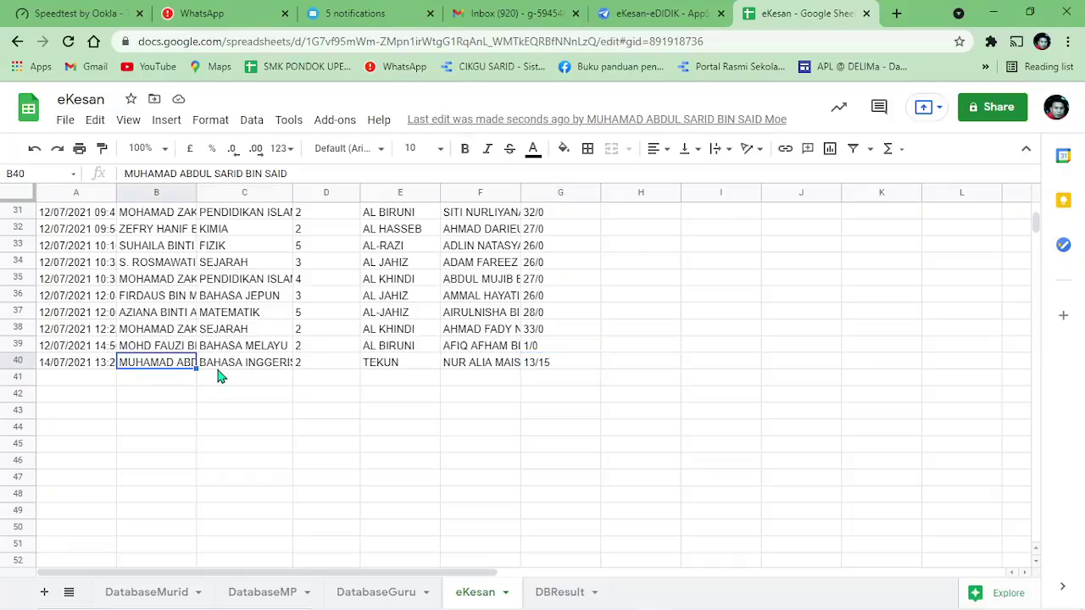
Fit the widths of columns B and C in the eKesan sheet to their contents and select cell G40.
{"action": "double_click", "coordinate": [195, 194]}
{"action": "left_click", "coordinate": [291, 400]}
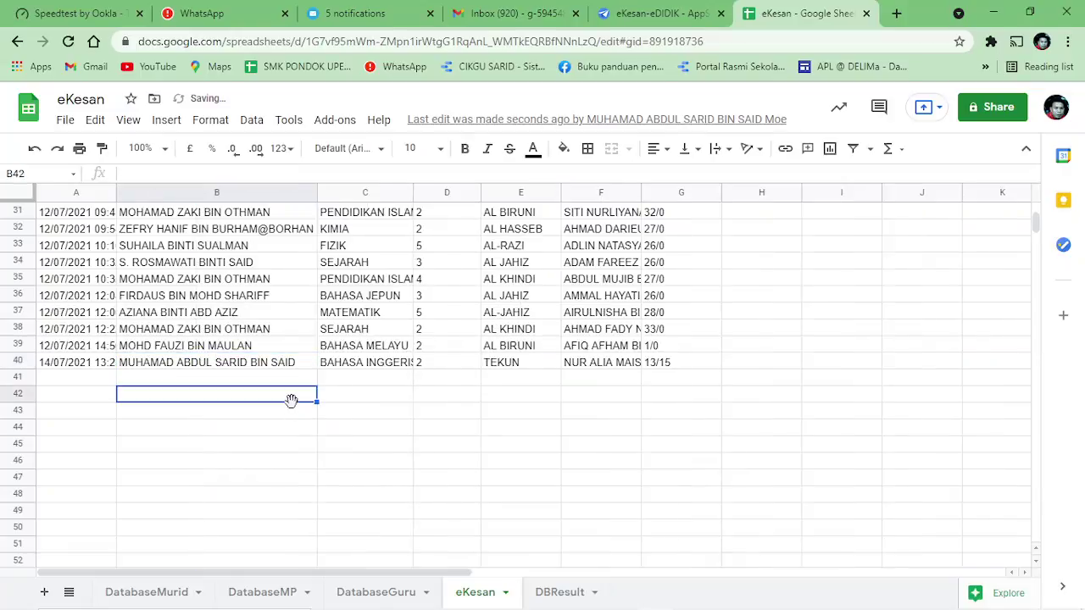
{"action": "double_click", "coordinate": [414, 193]}
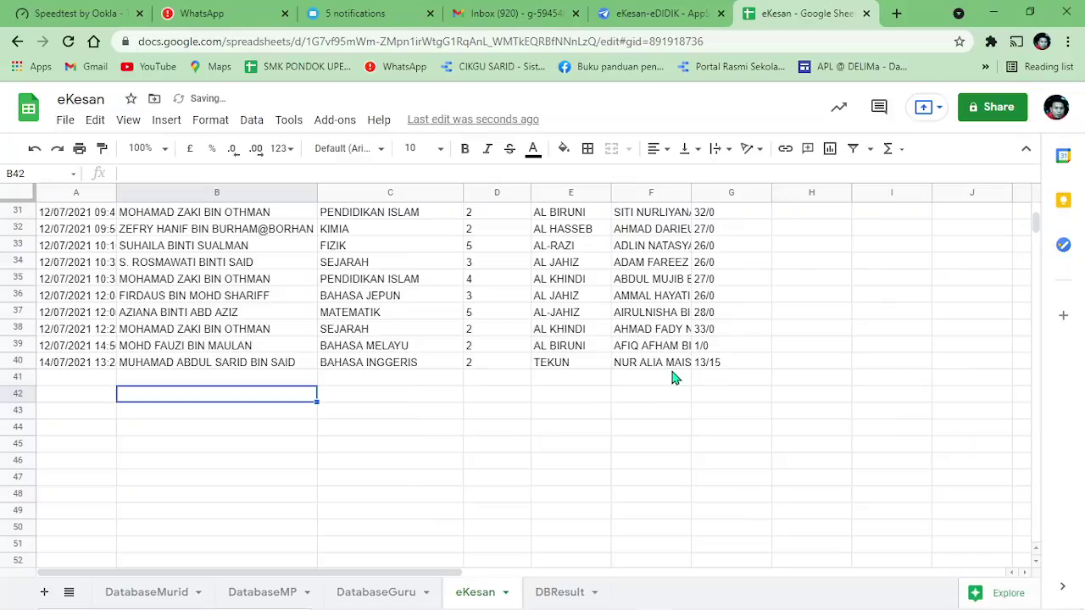
{"action": "left_click", "coordinate": [708, 366]}
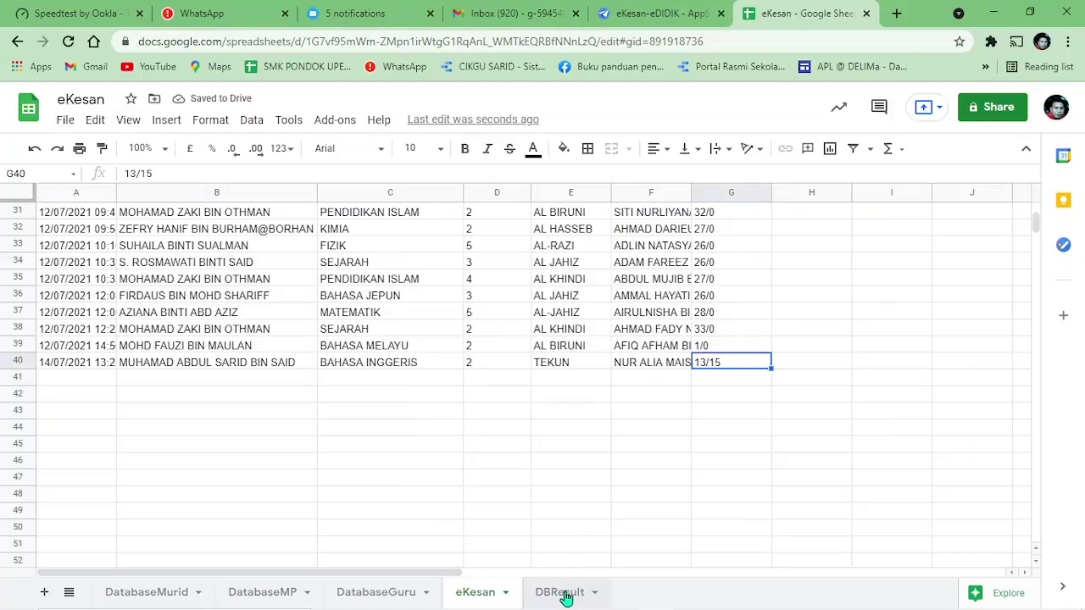
Open the DBResult sheet and inspect the formula error in cell A1.
{"action": "left_click", "coordinate": [568, 591]}
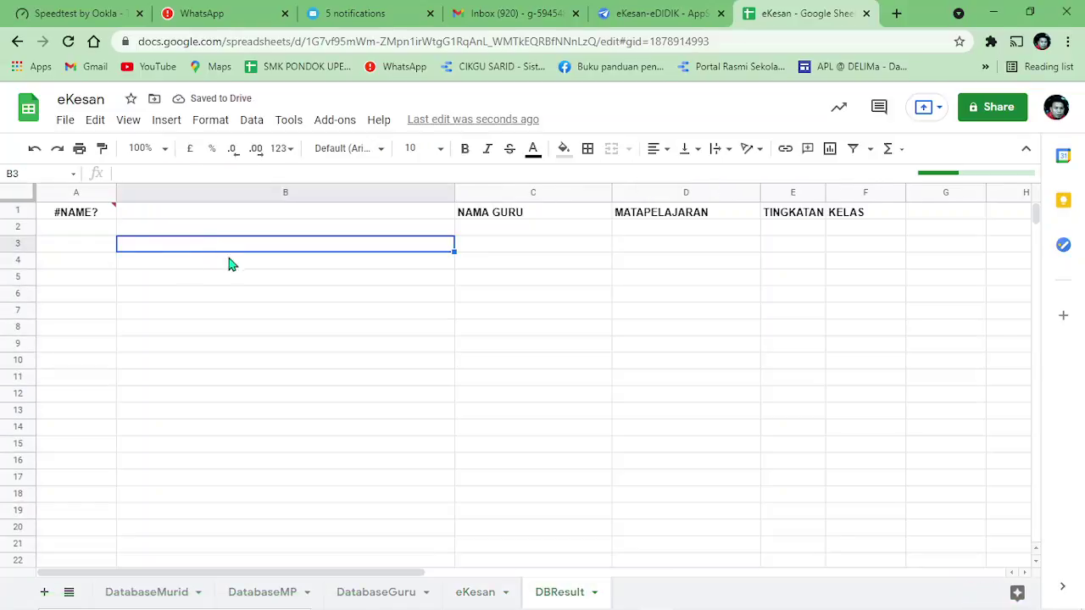
{"action": "mouse_move", "coordinate": [85, 217]}
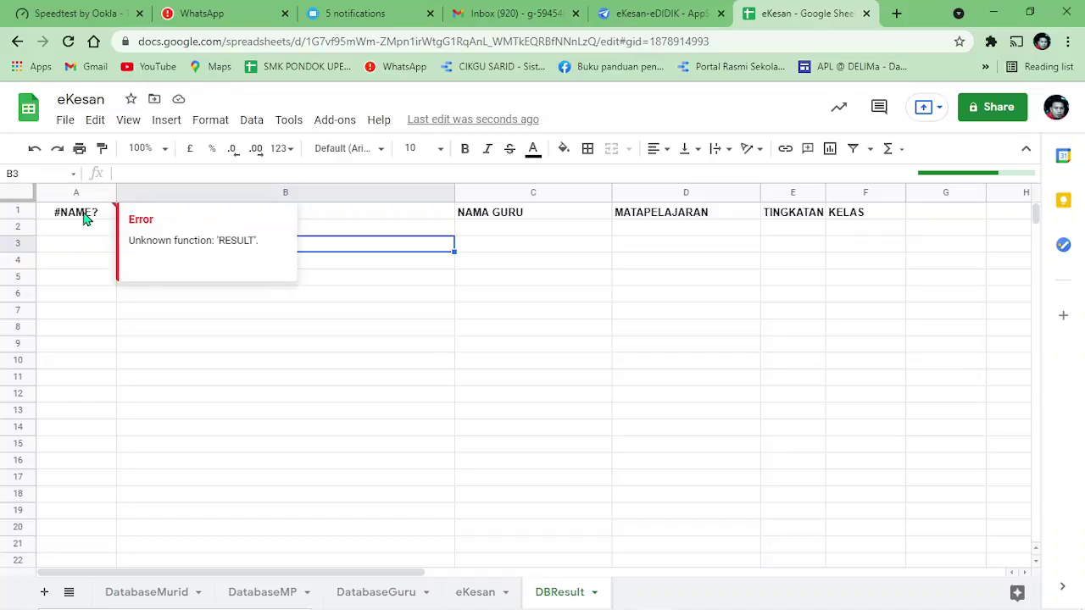
{"action": "left_click", "coordinate": [468, 363]}
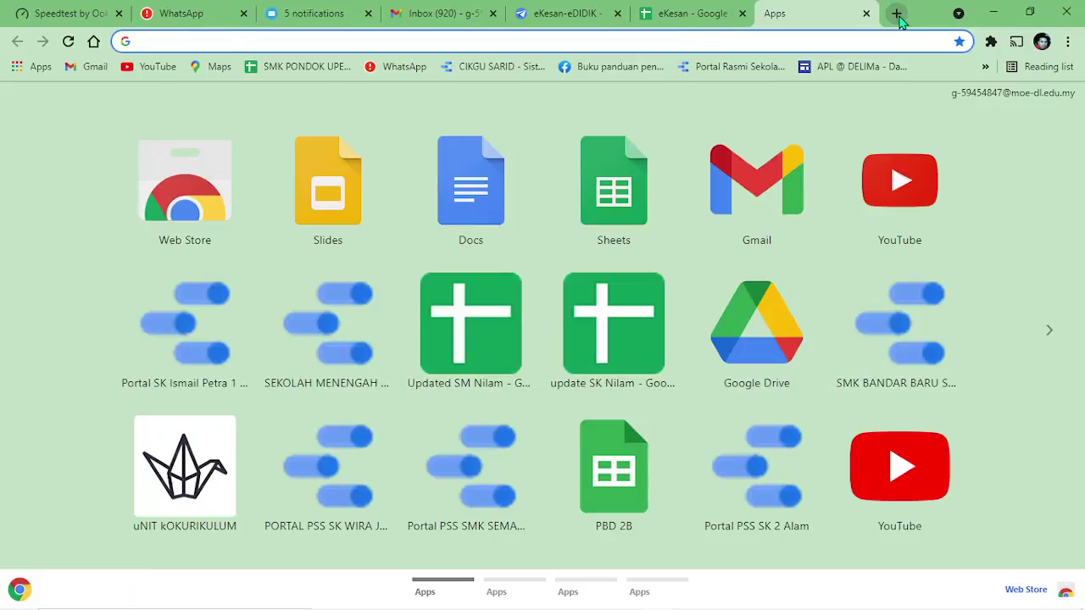
Open the workshop's mylink.la page in a new browser tab and follow its Nota link to the notes site.
{"action": "type", "text": "MY"}
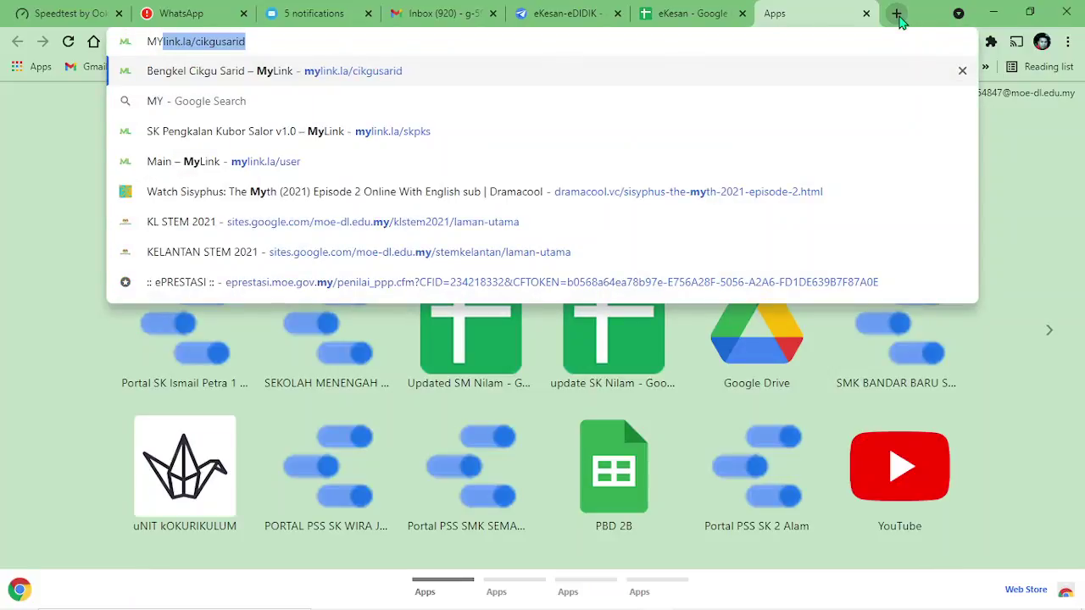
{"action": "key", "text": "Right"}
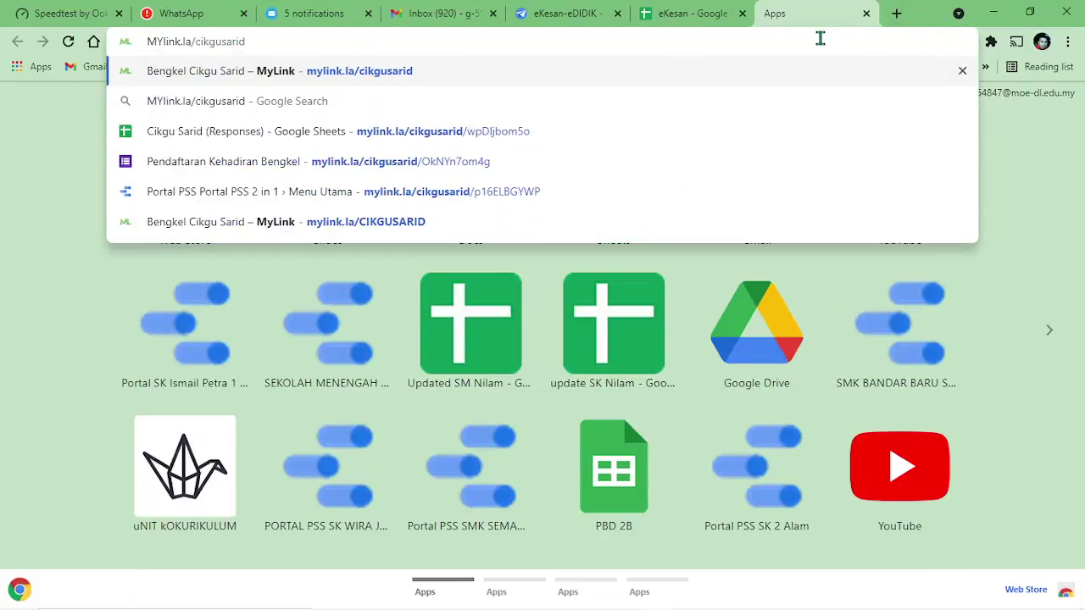
{"action": "key", "text": "Return"}
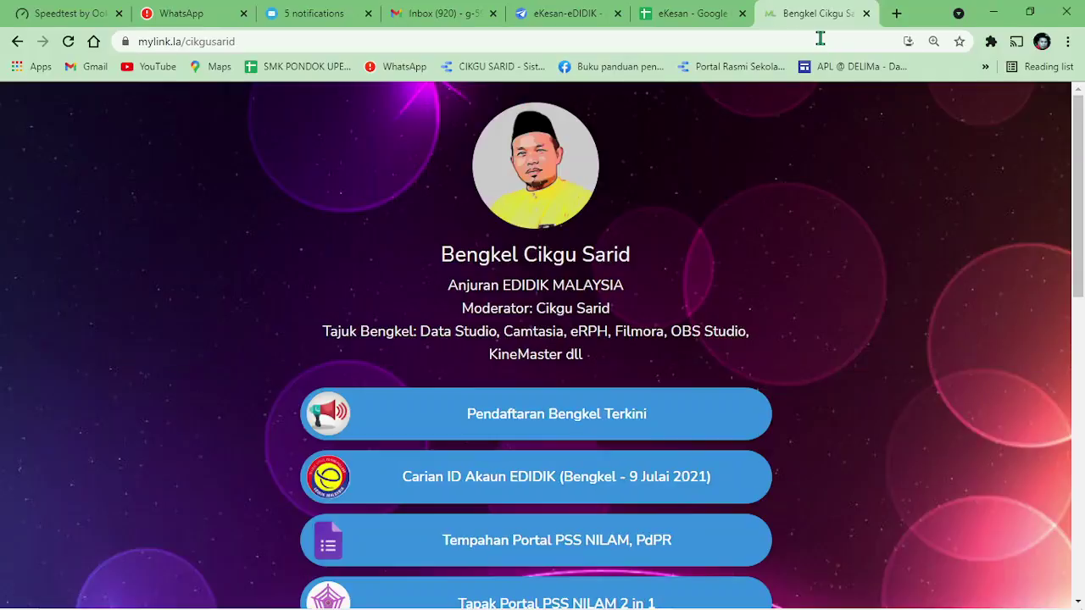
{"action": "scroll", "coordinate": [263, 223], "scroll_direction": "down", "scroll_amount": 9}
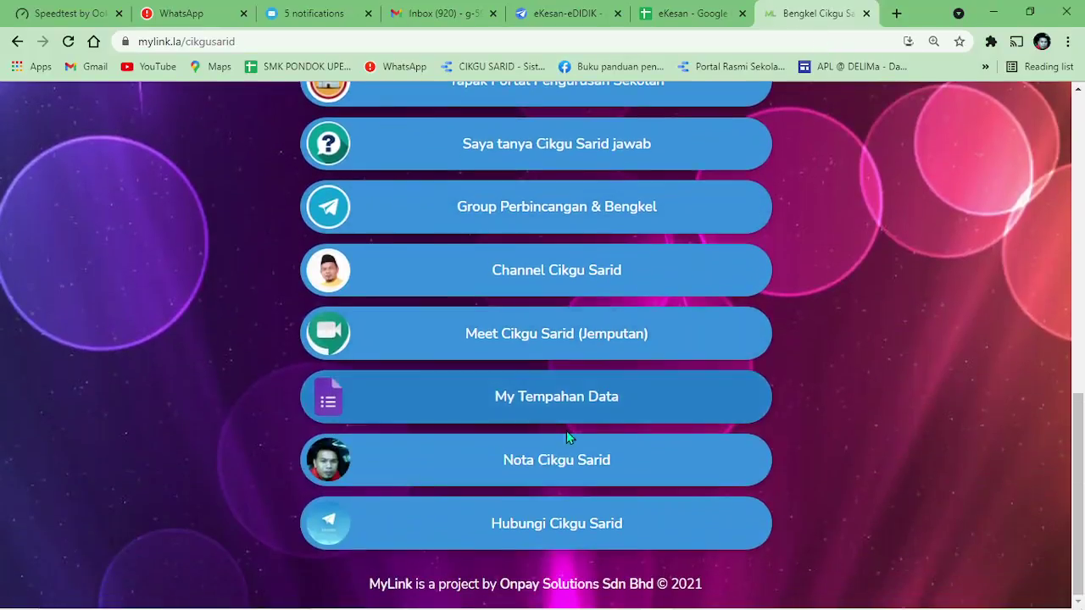
{"action": "left_click", "coordinate": [522, 457]}
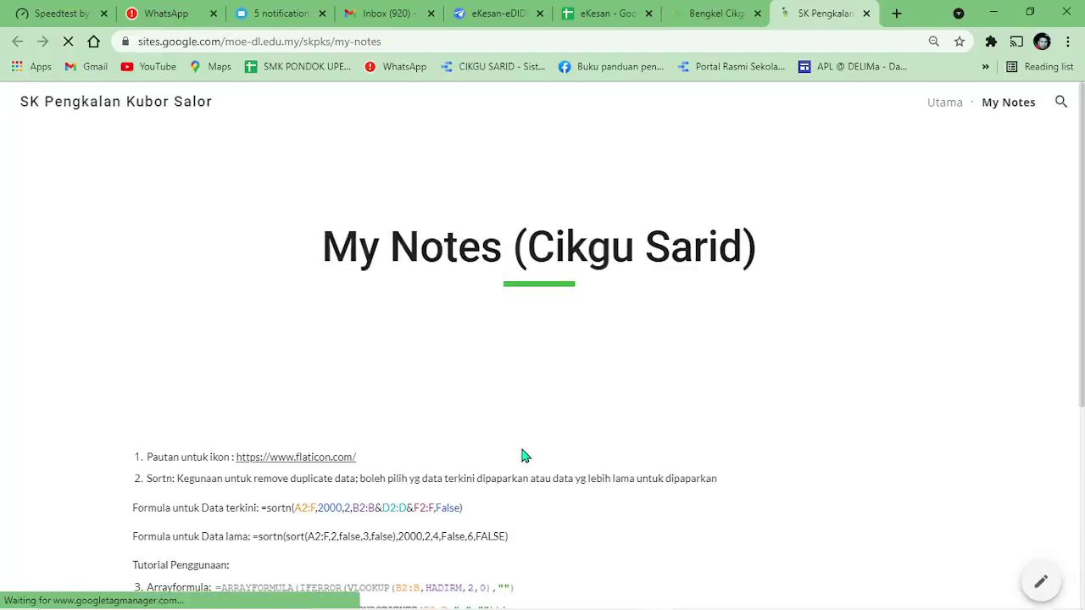
Open the notes' "Skript bagi check box" link and copy the whole result(range) function from the script document.
{"action": "scroll", "coordinate": [324, 400], "scroll_direction": "down", "scroll_amount": 4}
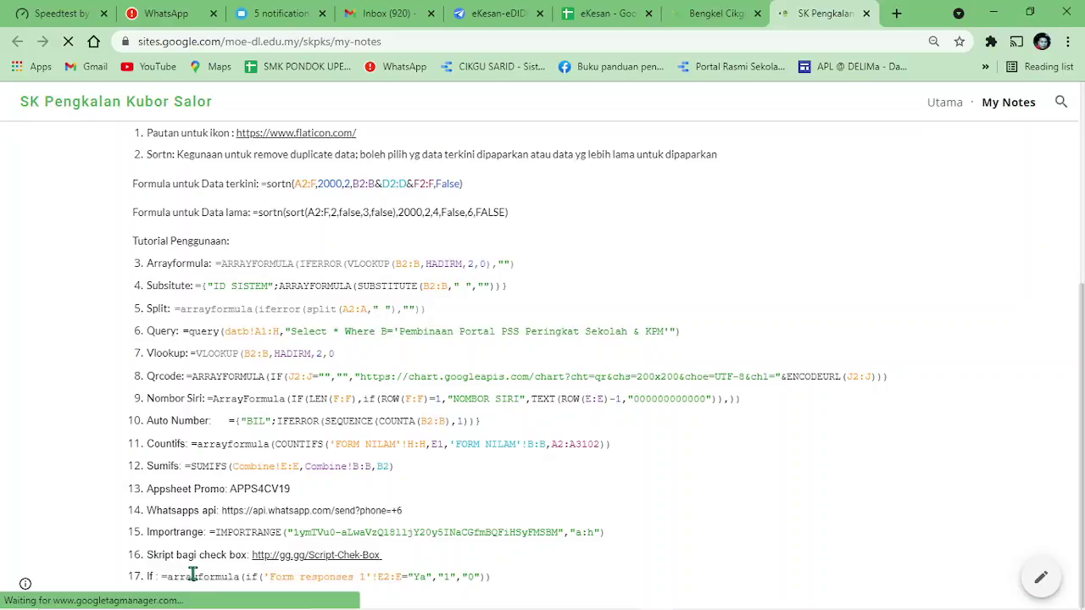
{"action": "left_click", "coordinate": [341, 559]}
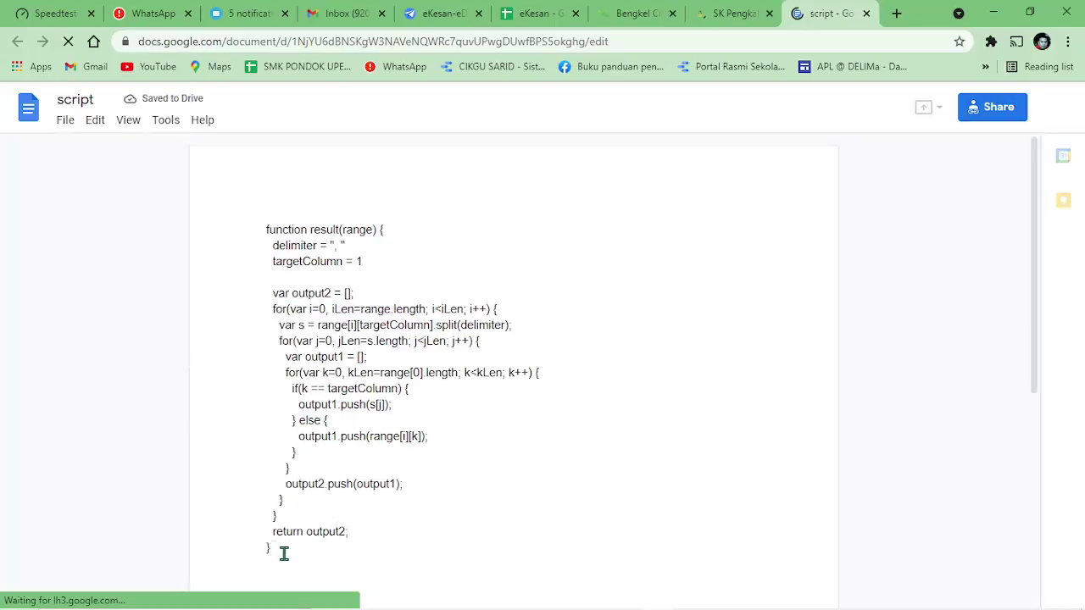
{"action": "left_click_drag", "start_coordinate": [284, 552], "coordinate": [251, 207]}
{"action": "right_click", "coordinate": [304, 252]}
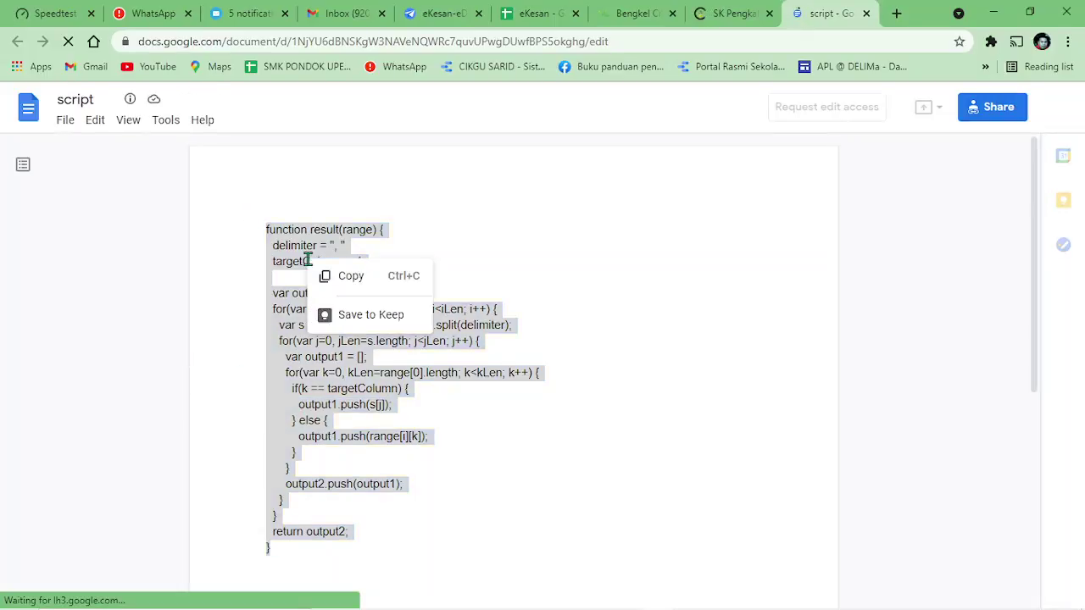
{"action": "left_click", "coordinate": [342, 278]}
Switch back to the eKesan spreadsheet and open its script editor.
{"action": "left_click", "coordinate": [540, 8]}
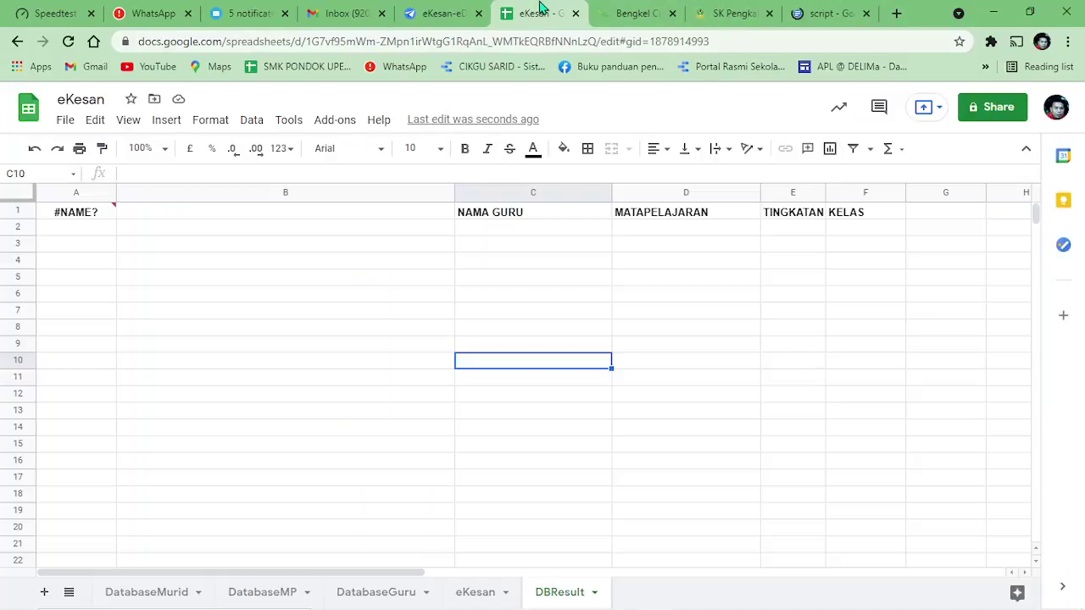
{"action": "left_click", "coordinate": [290, 123]}
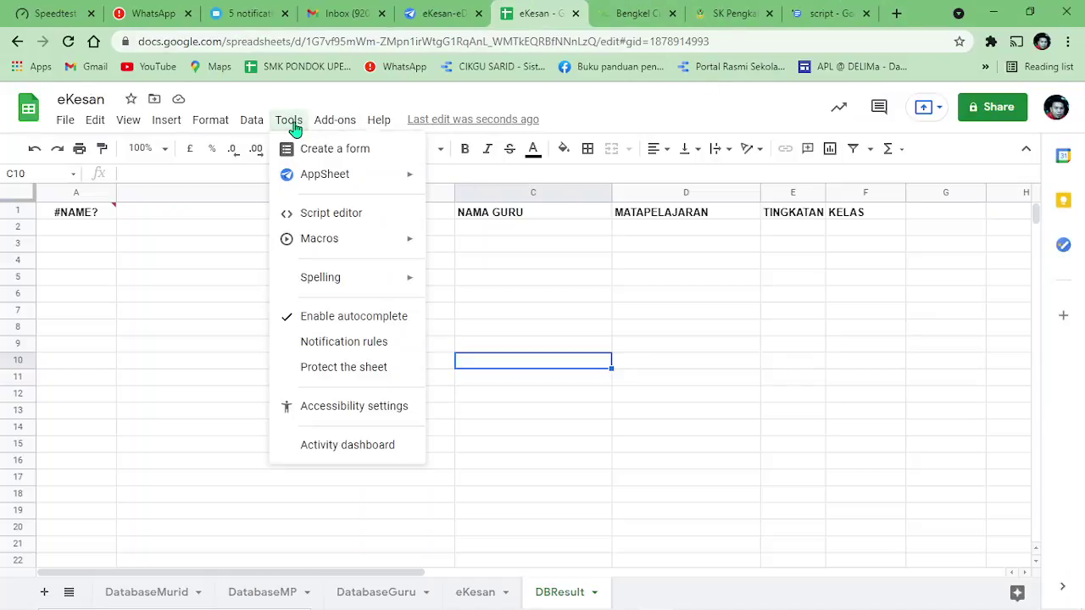
{"action": "left_click", "coordinate": [331, 214]}
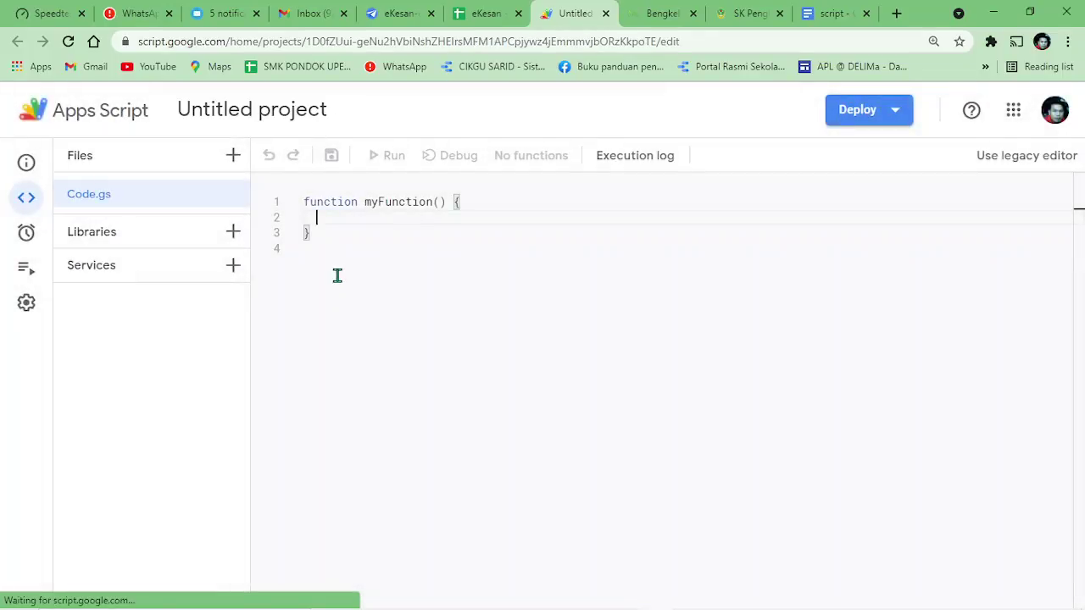
Replace the default myFunction code in Code.gs with the copied result(range) function and save the project.
{"action": "left_click_drag", "start_coordinate": [337, 275], "coordinate": [300, 201]}
{"action": "key", "text": "BackSpace"}
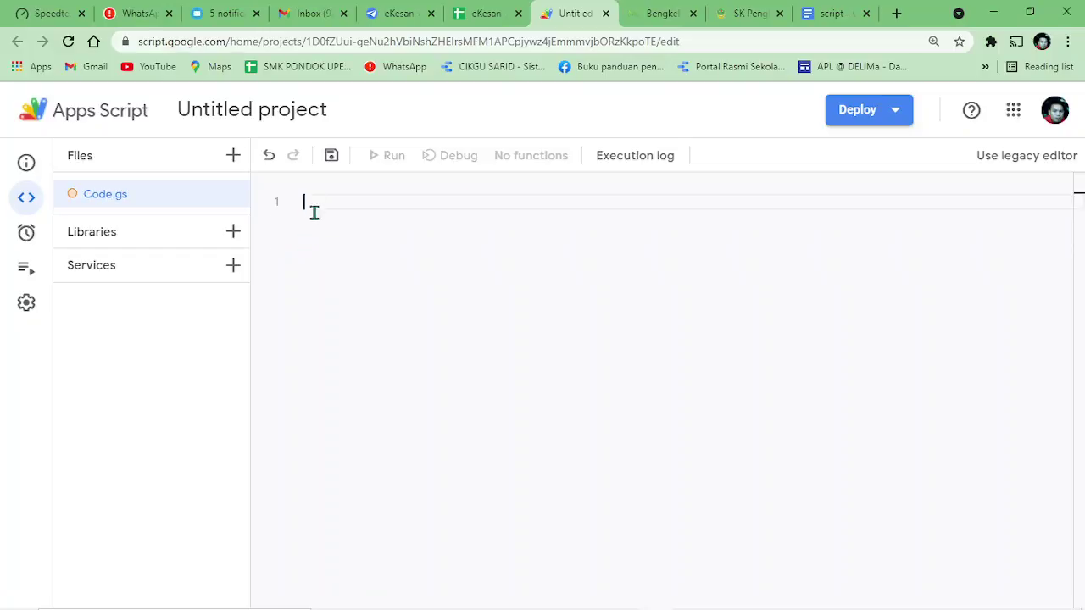
{"action": "right_click", "coordinate": [313, 209]}
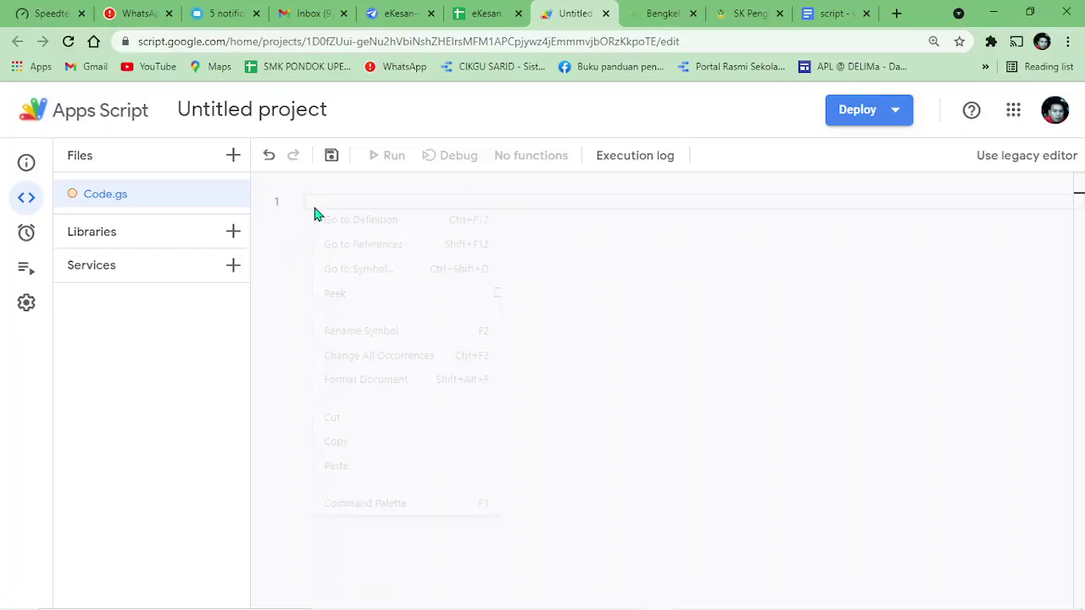
{"action": "left_click", "coordinate": [363, 466]}
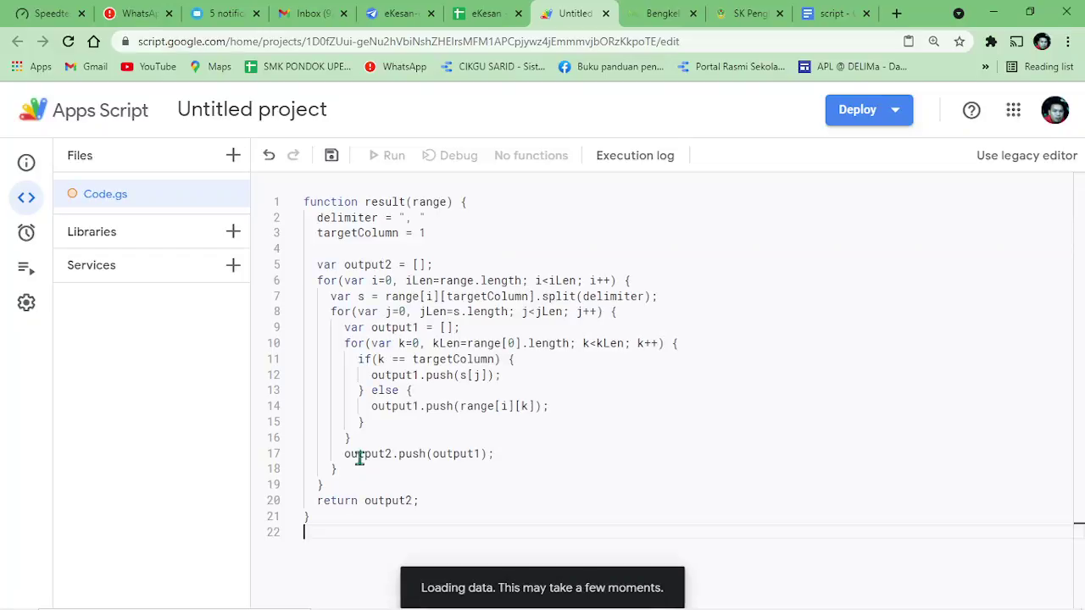
{"action": "left_click", "coordinate": [330, 157]}
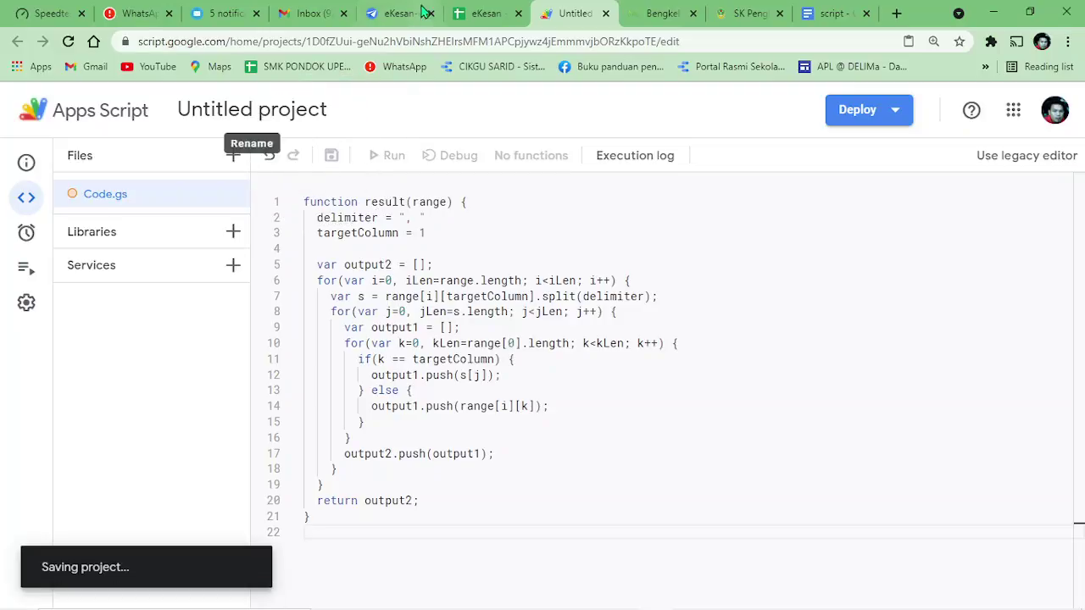
Return to the eKesan spreadsheet, delete the empty rows 42 to 1020 of the eKesan sheet and review the remaining rows.
{"action": "left_click", "coordinate": [487, 10]}
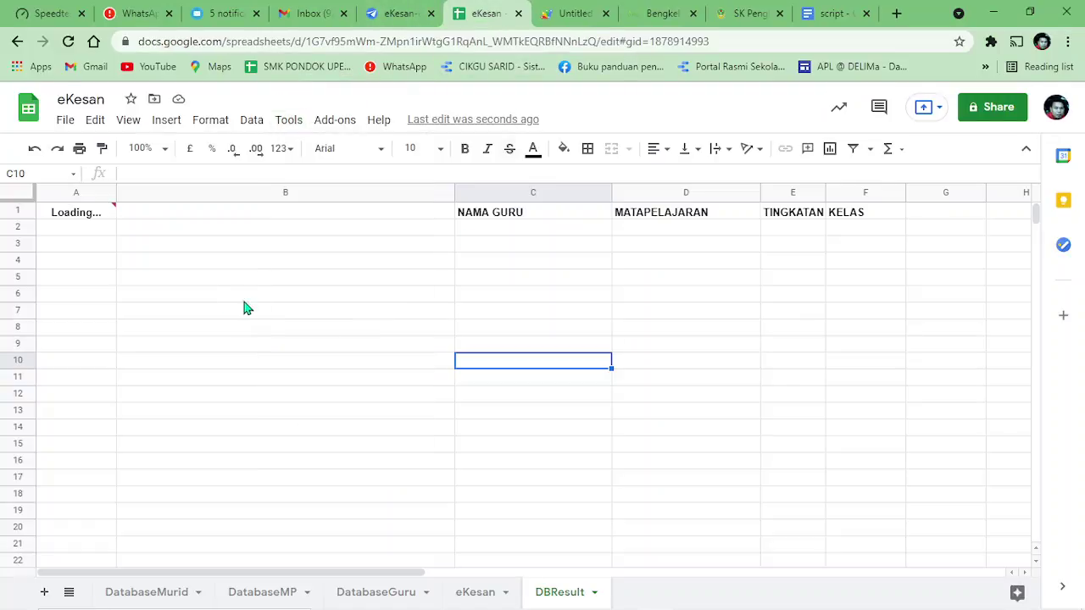
{"action": "left_click", "coordinate": [217, 295]}
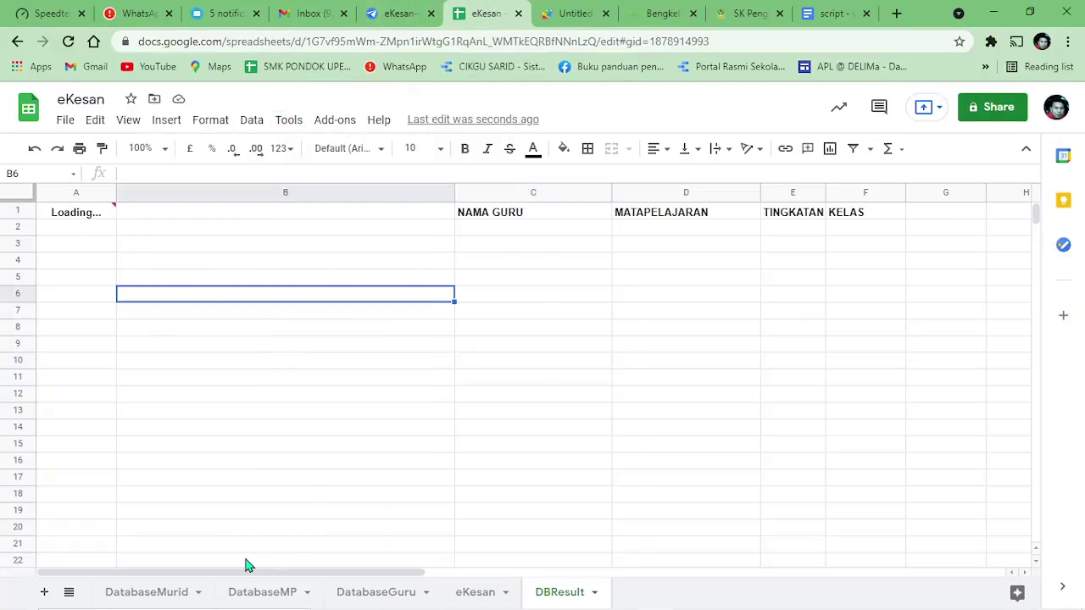
{"action": "left_click", "coordinate": [485, 595]}
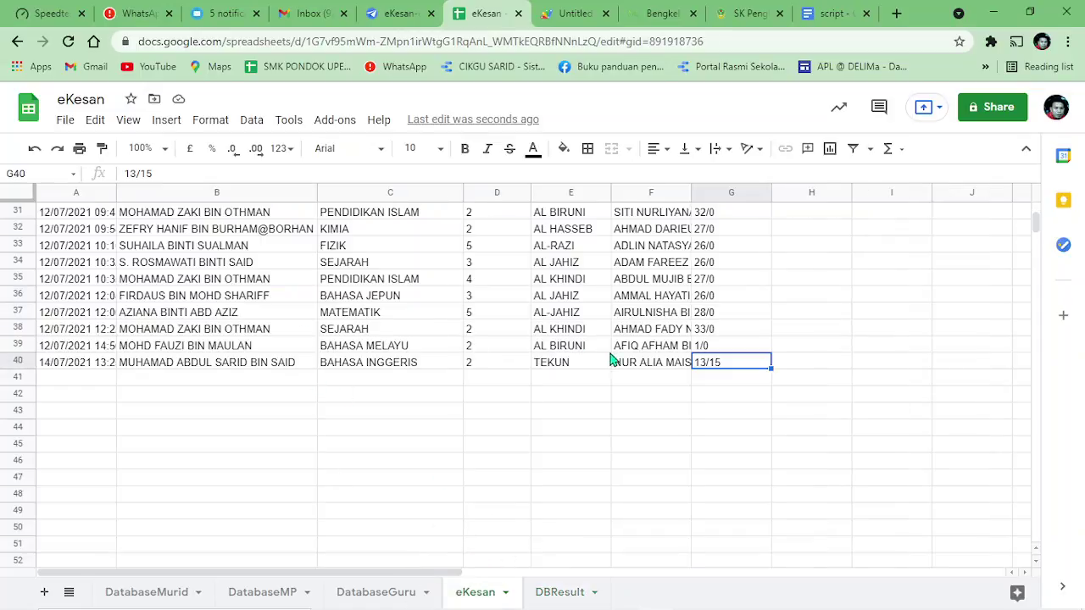
{"action": "left_click", "coordinate": [28, 392]}
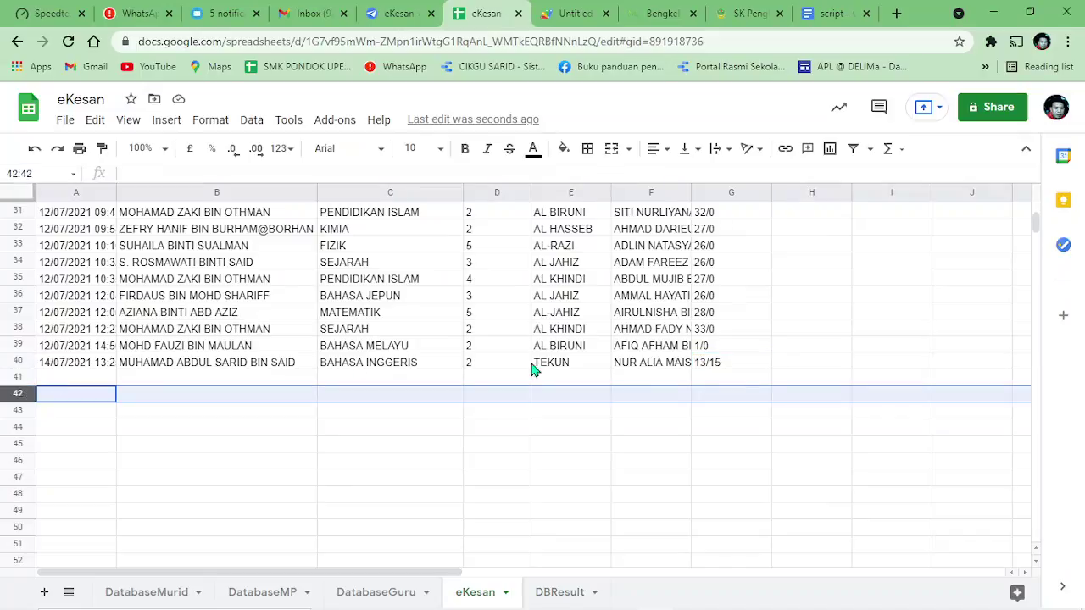
{"action": "left_click_drag", "start_coordinate": [1036, 223], "coordinate": [1036, 534]}
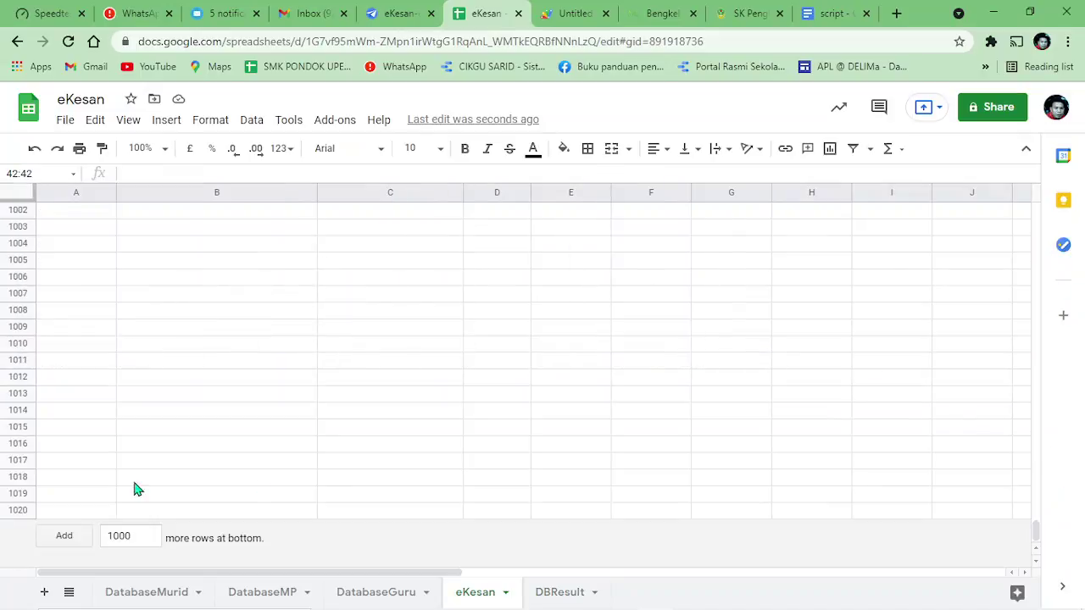
{"action": "left_click", "coordinate": [23, 510], "text": "shift"}
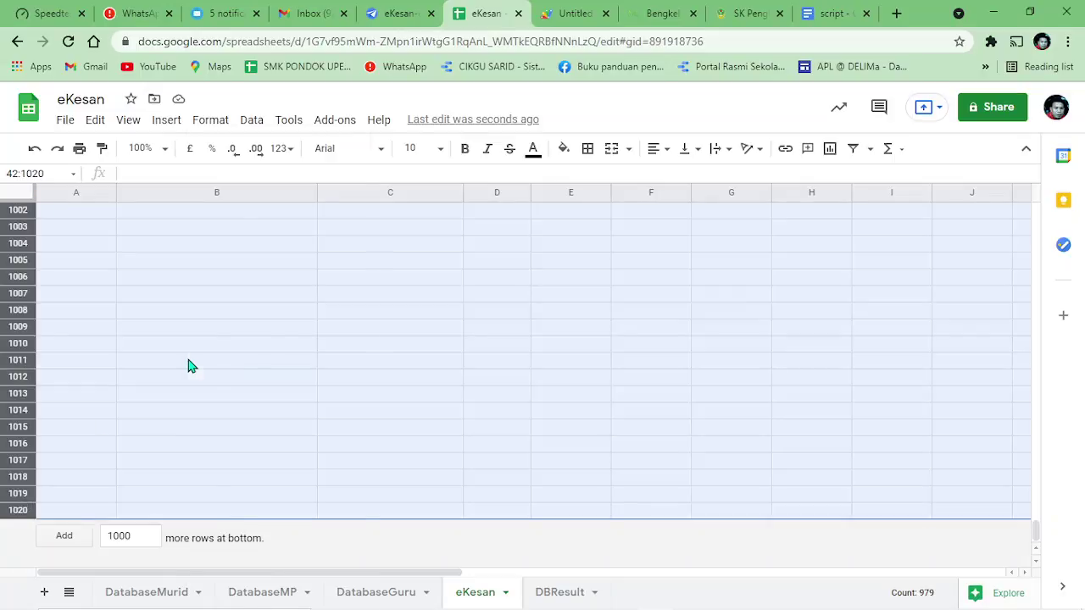
{"action": "right_click", "coordinate": [189, 365]}
{"action": "left_click", "coordinate": [227, 315]}
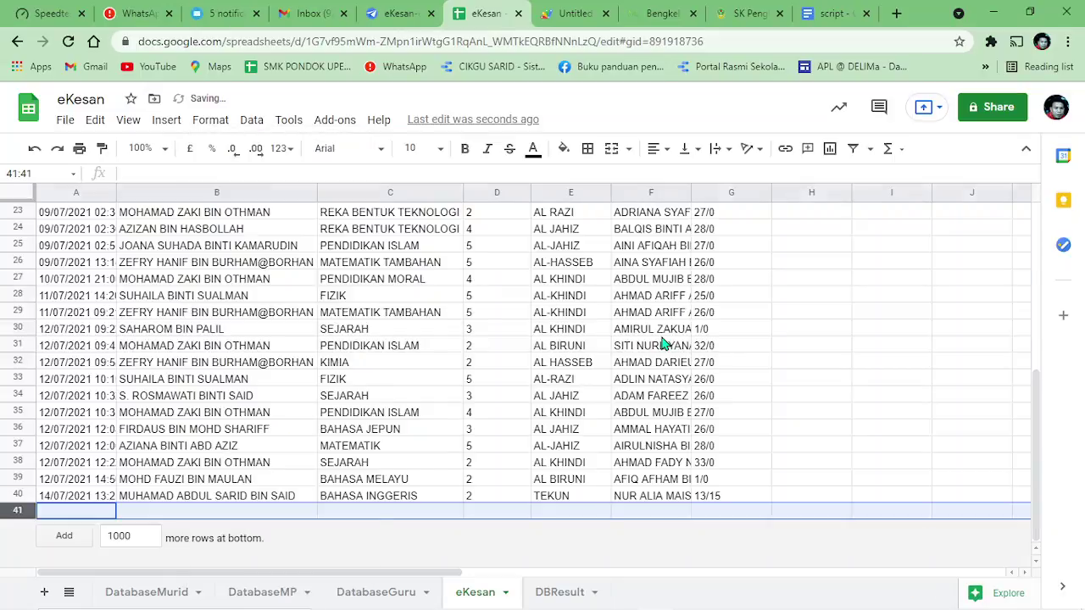
{"action": "left_click", "coordinate": [663, 335]}
{"action": "scroll", "coordinate": [932, 356], "scroll_direction": "up", "scroll_amount": 5}
{"action": "scroll", "coordinate": [763, 322], "scroll_direction": "down", "scroll_amount": 5}
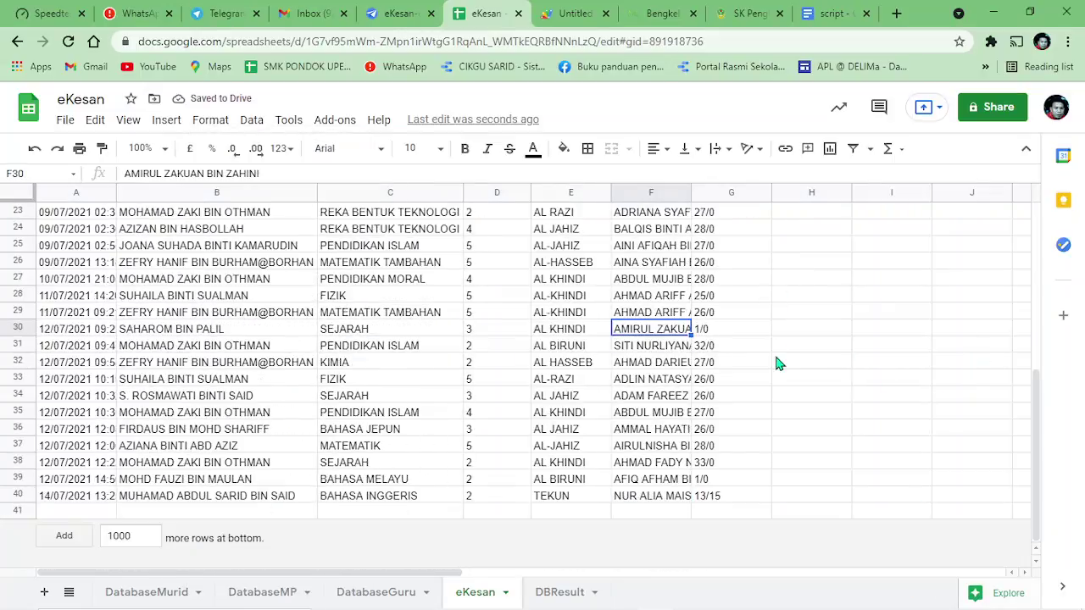
Open the DBResult sheet and delete its empty columns G to Z.
{"action": "left_click", "coordinate": [558, 591]}
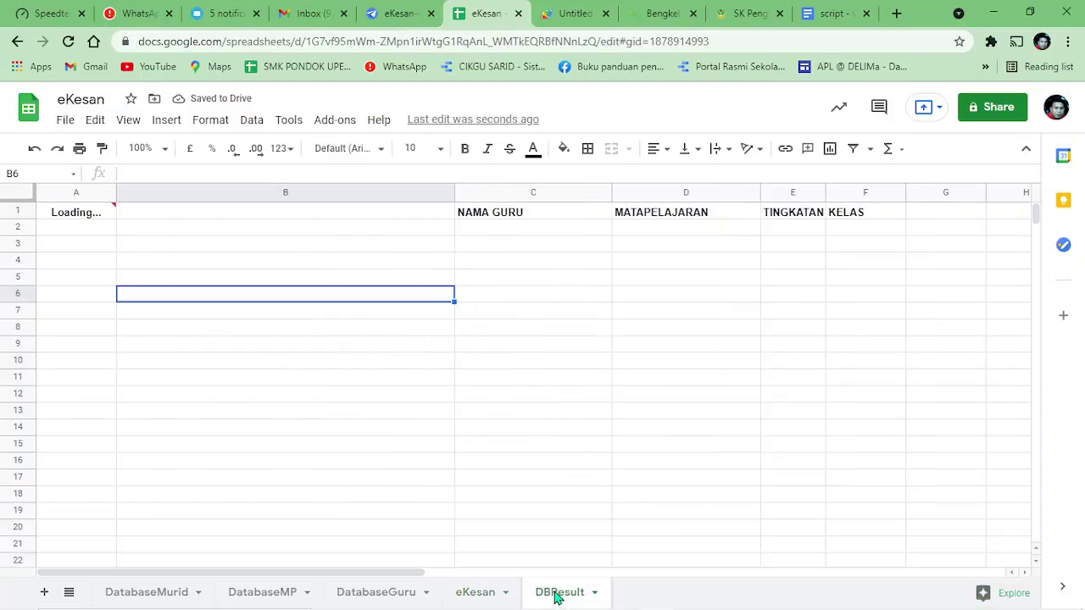
{"action": "left_click", "coordinate": [387, 305]}
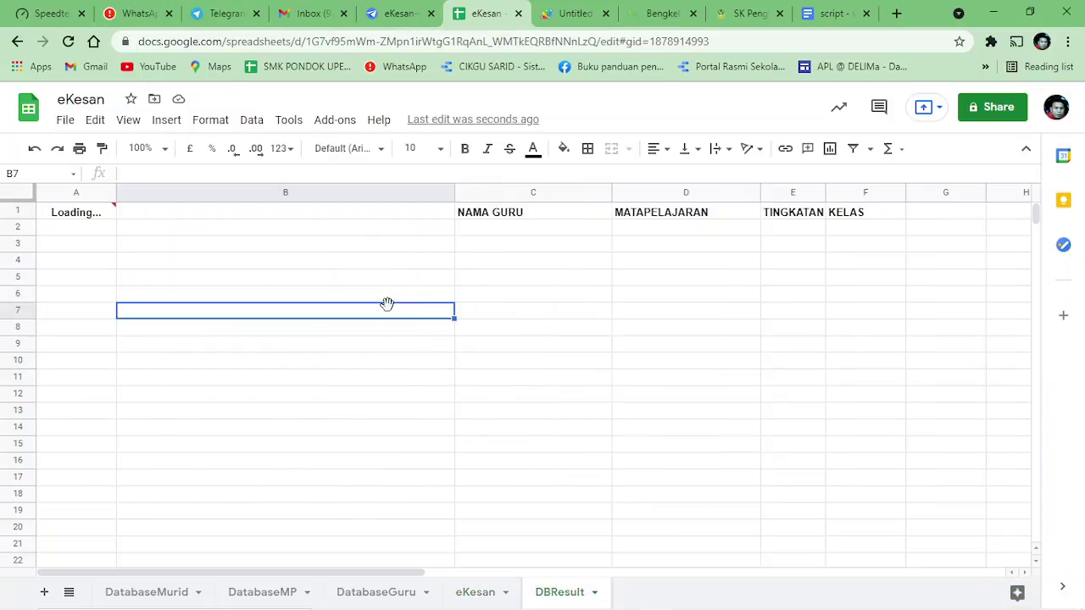
{"action": "left_click_drag", "start_coordinate": [412, 573], "coordinate": [577, 573]}
{"action": "left_click_drag", "start_coordinate": [525, 195], "coordinate": [640, 288]}
{"action": "right_click", "coordinate": [553, 291]}
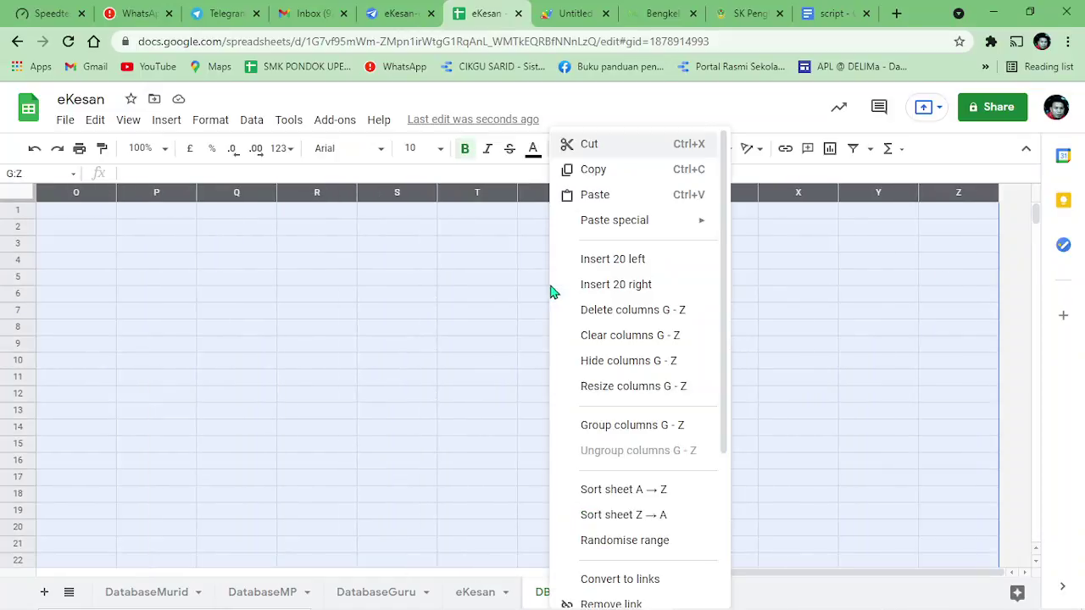
{"action": "left_click", "coordinate": [638, 318]}
{"action": "left_click", "coordinate": [640, 319]}
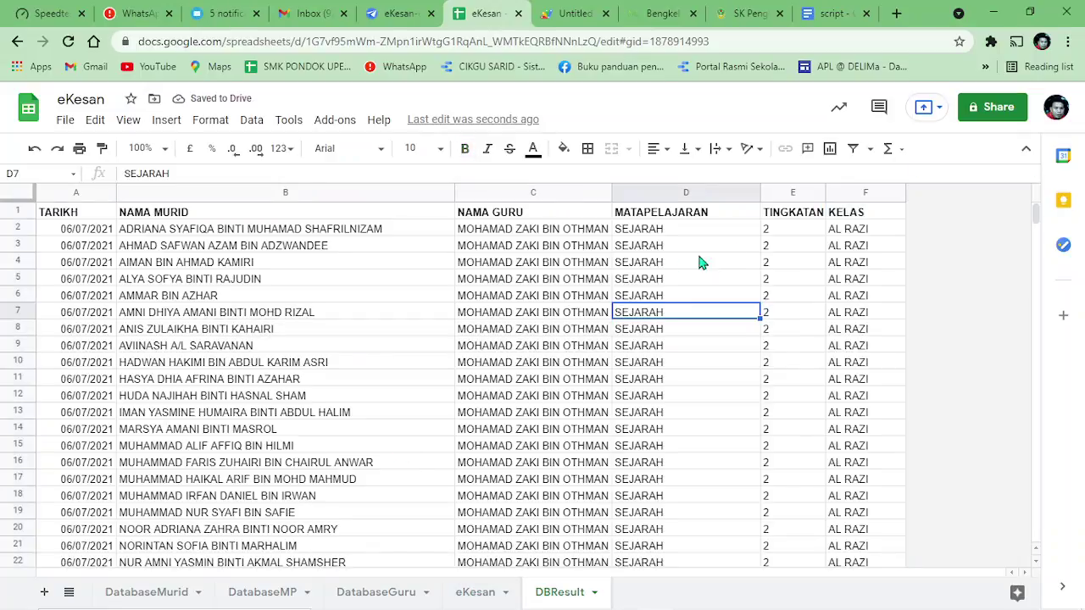
Review the DBResult records column by column and down to the last filled row.
{"action": "left_click", "coordinate": [96, 248]}
{"action": "left_click", "coordinate": [273, 262]}
{"action": "left_click", "coordinate": [521, 251]}
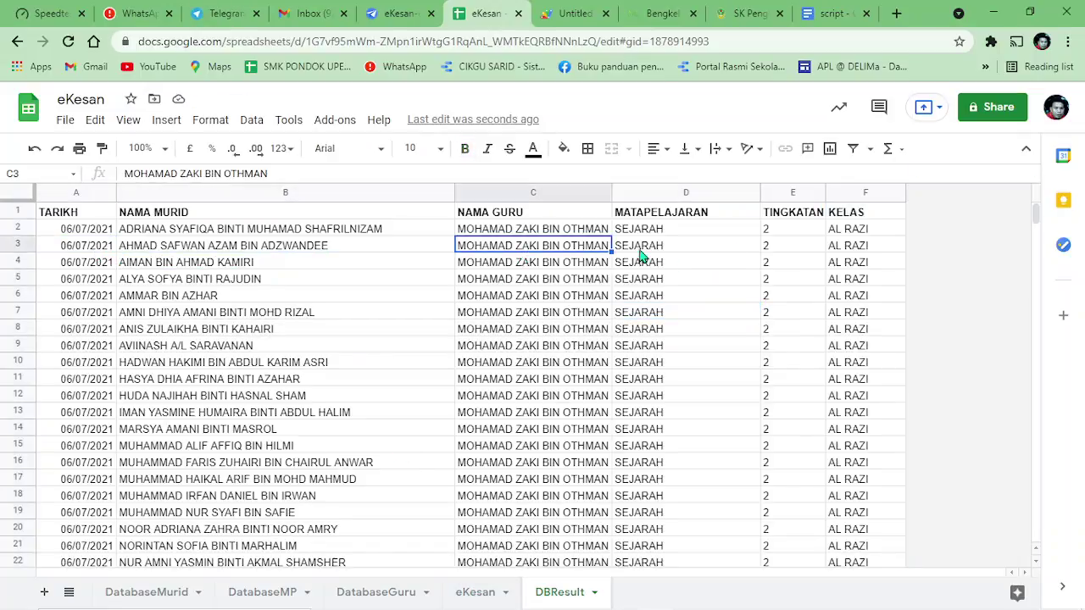
{"action": "left_click", "coordinate": [657, 249]}
{"action": "left_click", "coordinate": [801, 268]}
{"action": "scroll", "coordinate": [552, 416], "scroll_direction": "down", "scroll_amount": 15}
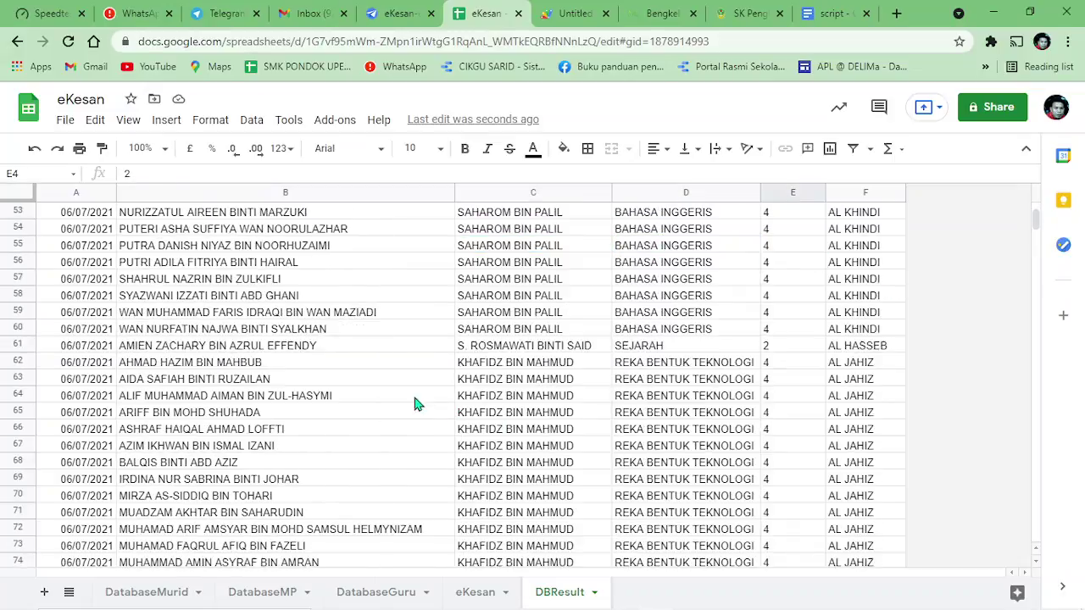
{"action": "scroll", "coordinate": [368, 385], "scroll_direction": "down", "scroll_amount": 20}
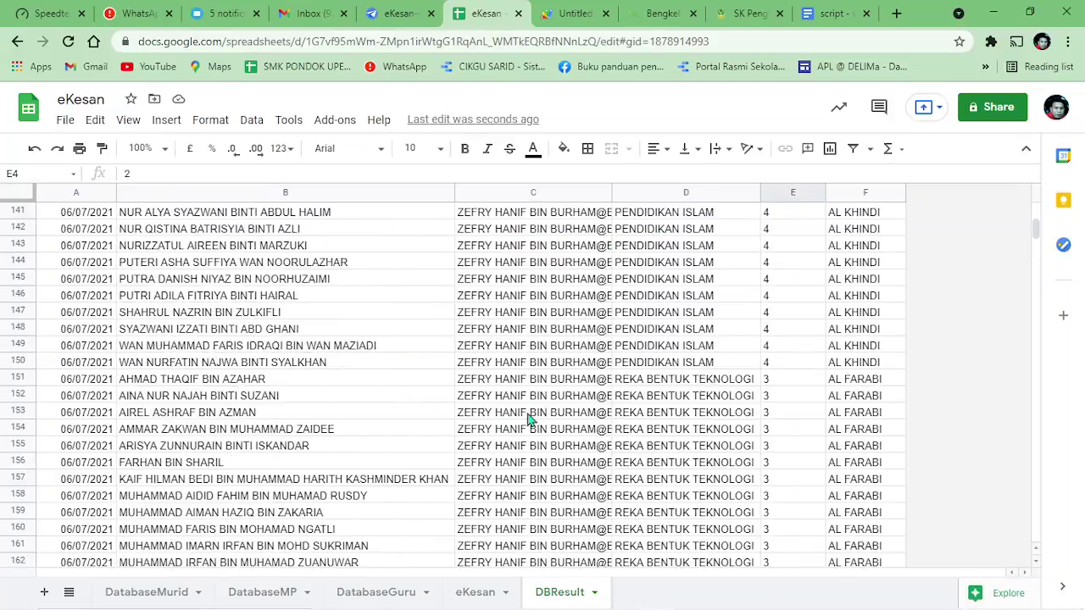
{"action": "scroll", "coordinate": [762, 436], "scroll_direction": "down", "scroll_amount": 7}
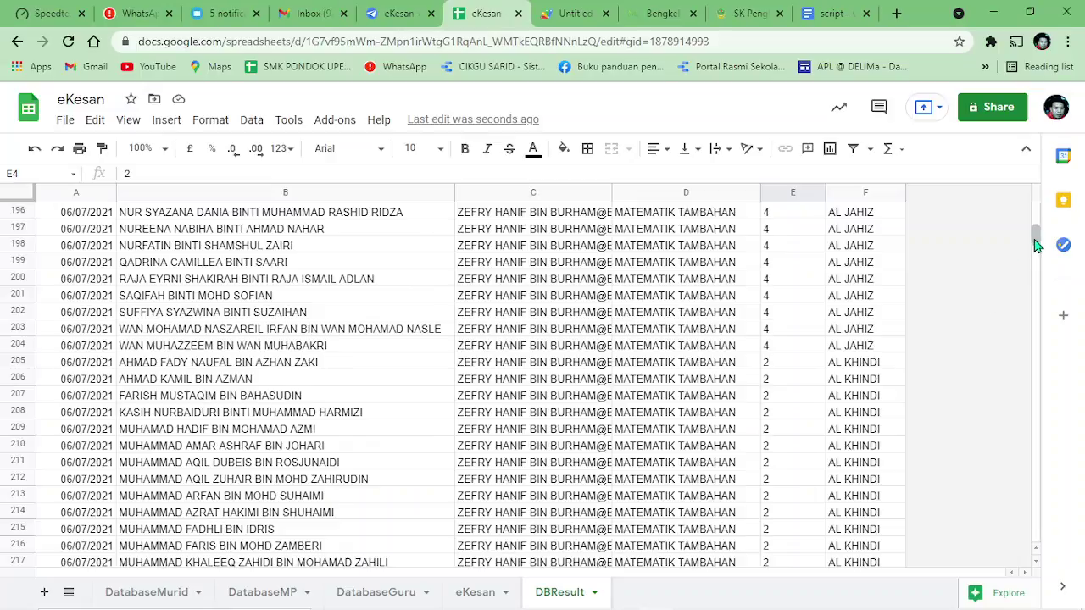
{"action": "left_click_drag", "start_coordinate": [1034, 238], "coordinate": [1046, 337]}
{"action": "left_click", "coordinate": [207, 312]}
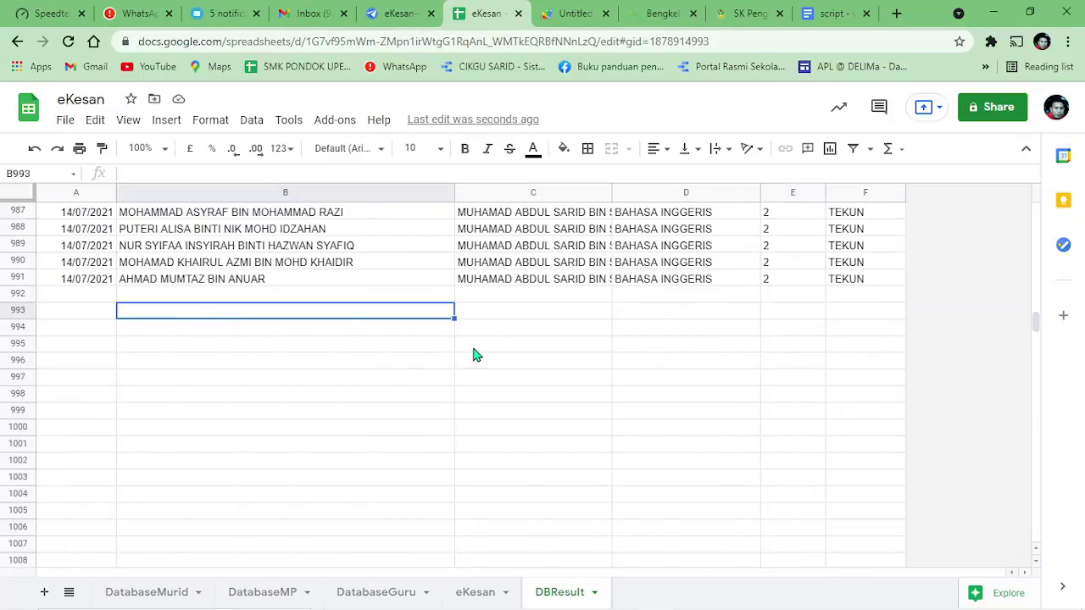
Switch to the AppSheet editor and start an eKesan entry in the preview with the first listed teacher, BAHASA MELAYU, TAHUN 6 and KELAS DEDIKASI.
{"action": "left_click", "coordinate": [397, 12]}
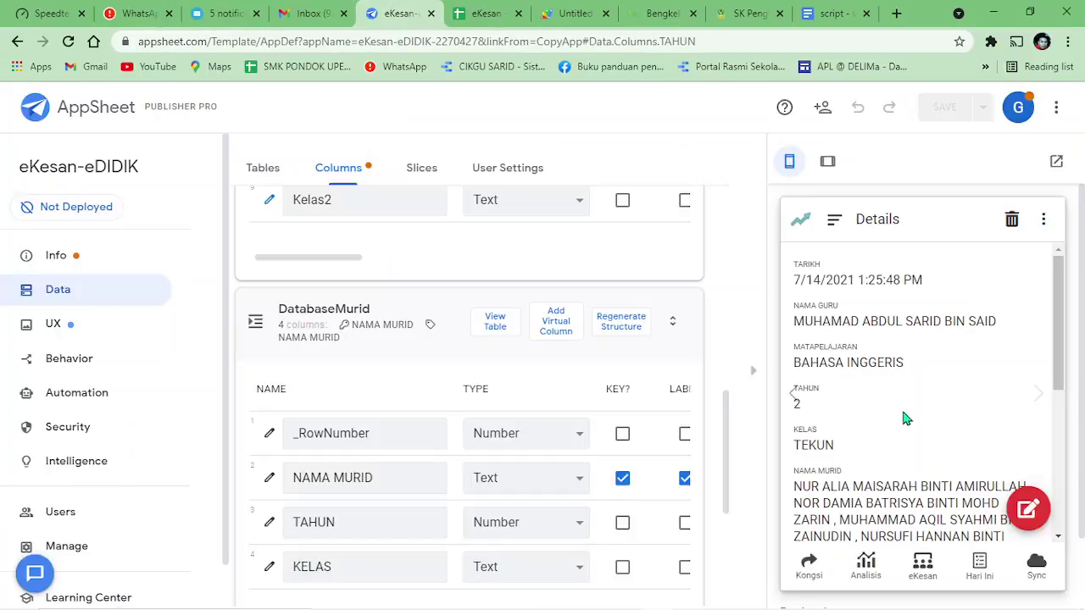
{"action": "left_click", "coordinate": [926, 568]}
{"action": "left_click", "coordinate": [945, 414]}
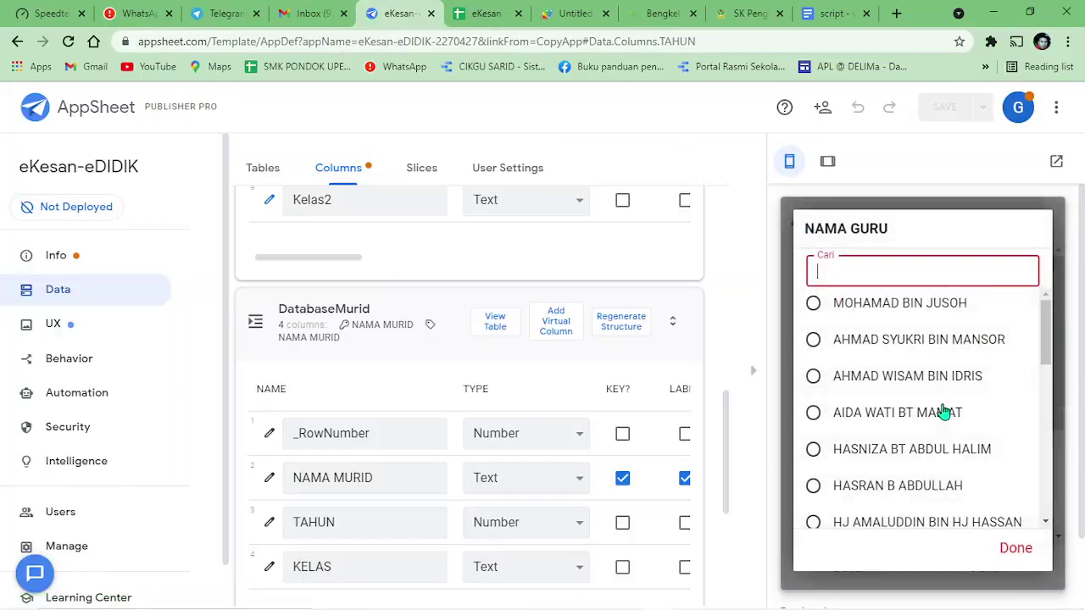
{"action": "left_click", "coordinate": [888, 320]}
{"action": "left_click", "coordinate": [975, 409]}
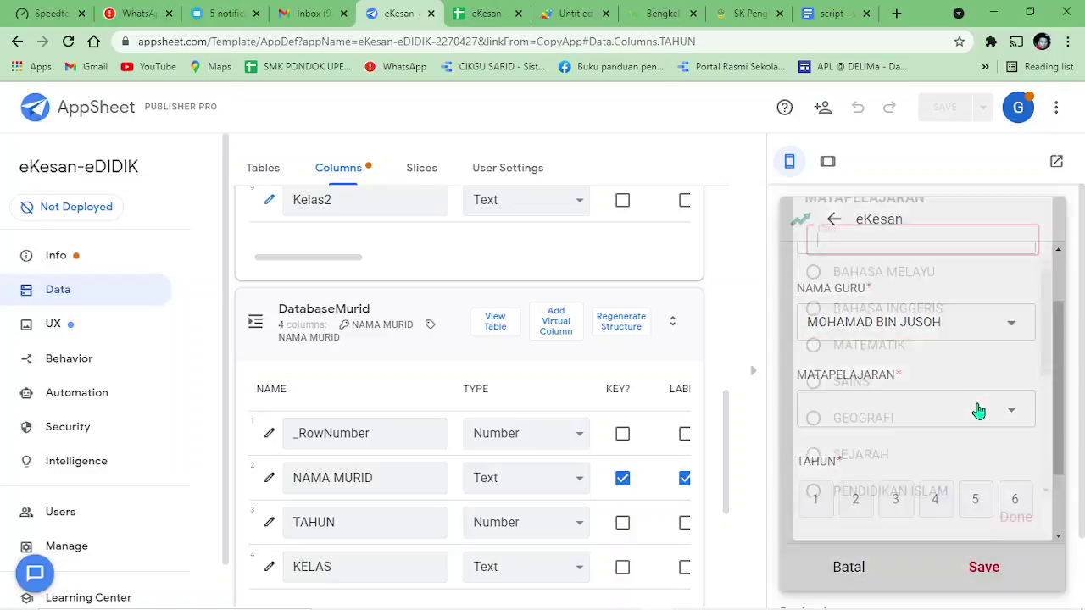
{"action": "left_click", "coordinate": [871, 321]}
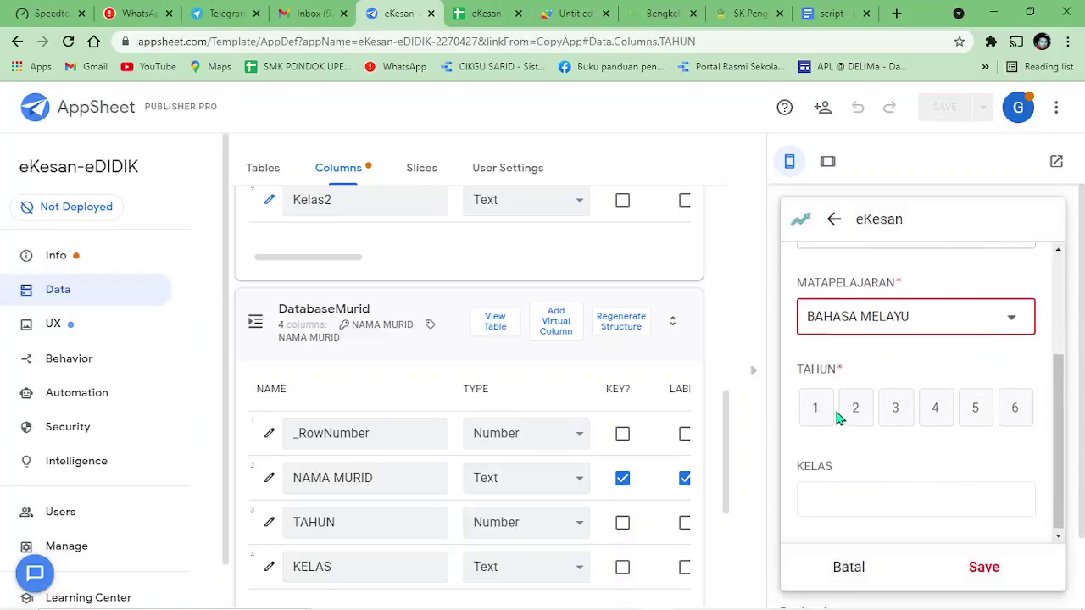
{"action": "left_click", "coordinate": [1013, 407]}
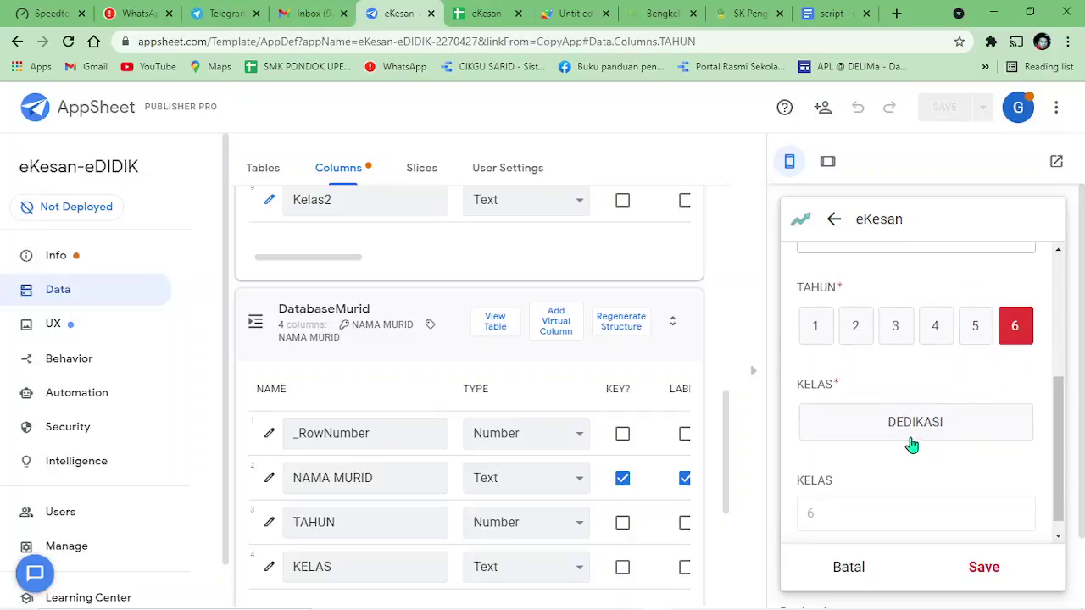
{"action": "left_click", "coordinate": [915, 429]}
Choose the second and third listed pupils under NAMA MURID and save the eKesan entry.
{"action": "left_click", "coordinate": [1012, 410]}
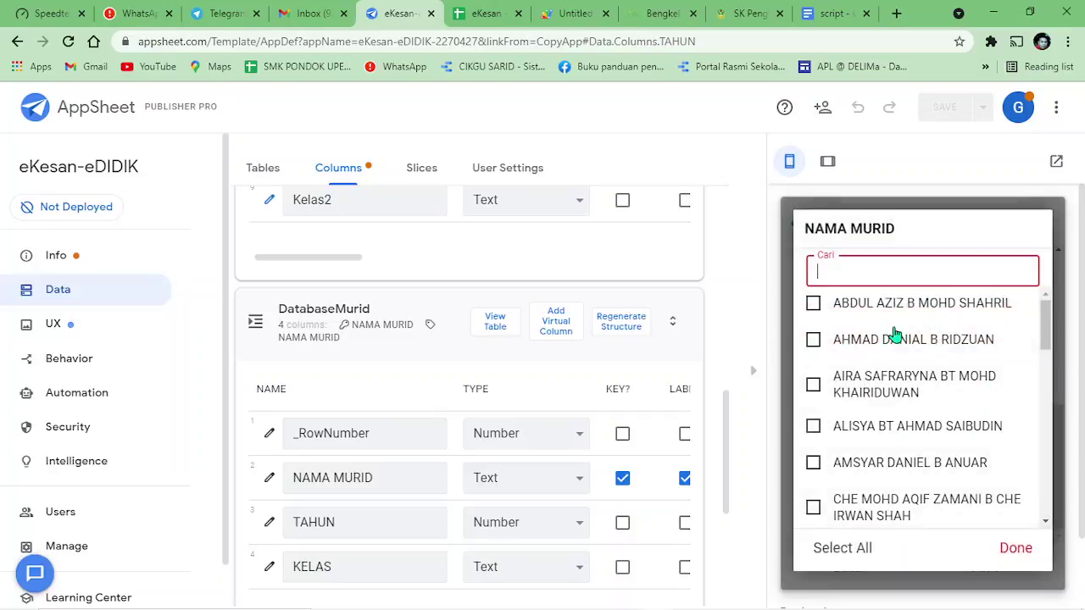
{"action": "left_click", "coordinate": [839, 345]}
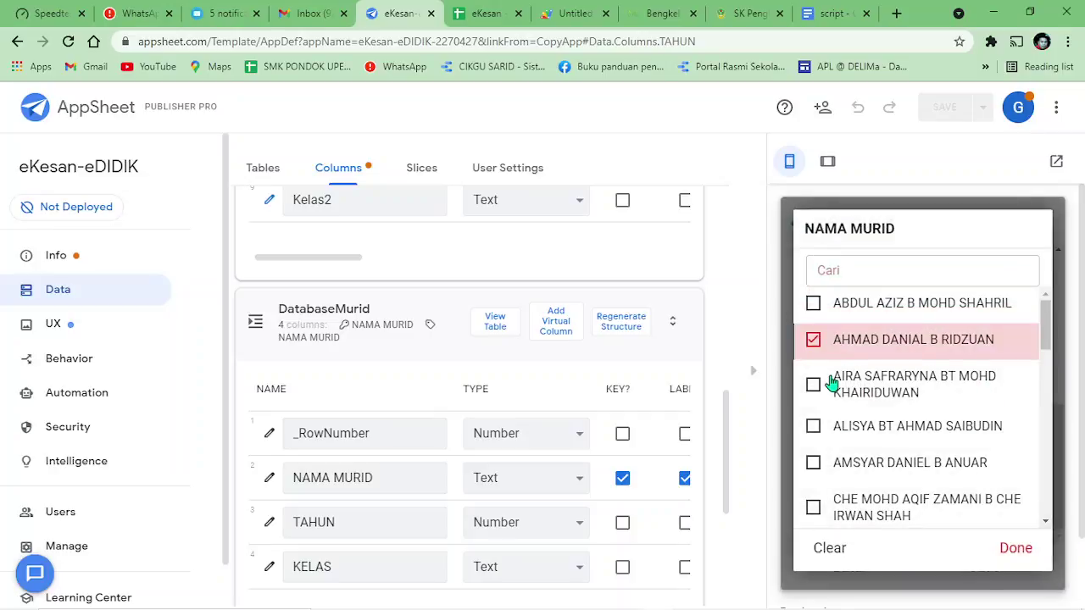
{"action": "left_click", "coordinate": [835, 385]}
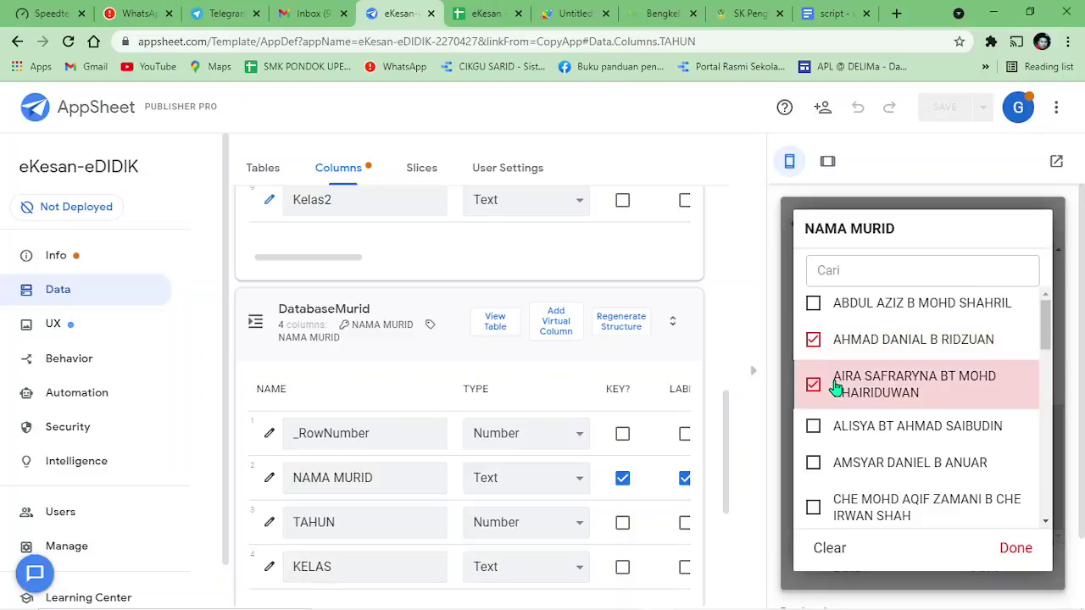
{"action": "left_click", "coordinate": [1014, 551]}
{"action": "scroll", "coordinate": [1008, 566], "scroll_direction": "down", "scroll_amount": 1}
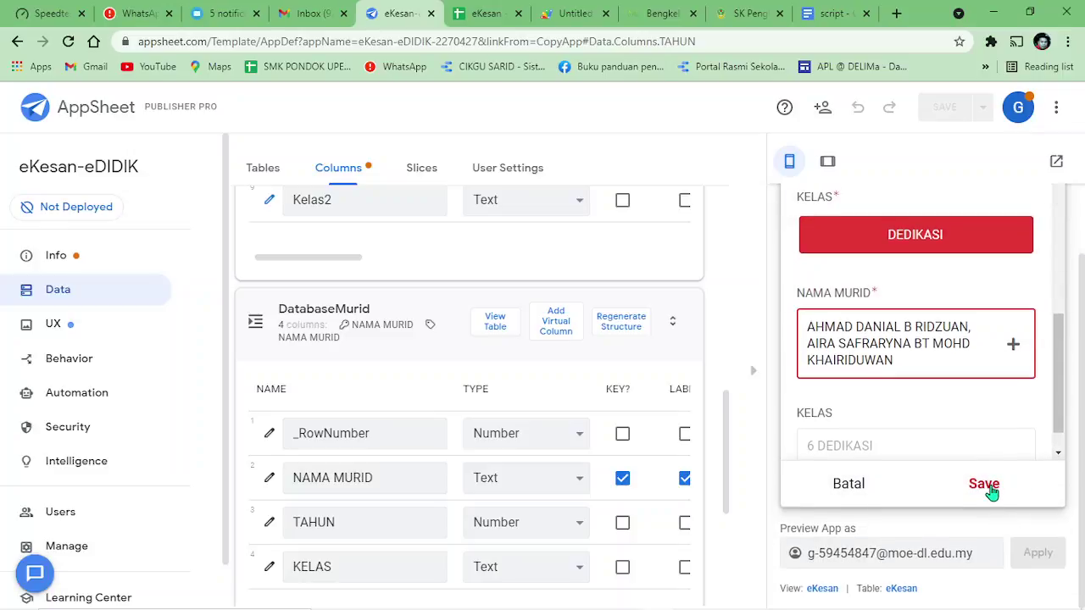
{"action": "left_click", "coordinate": [987, 488]}
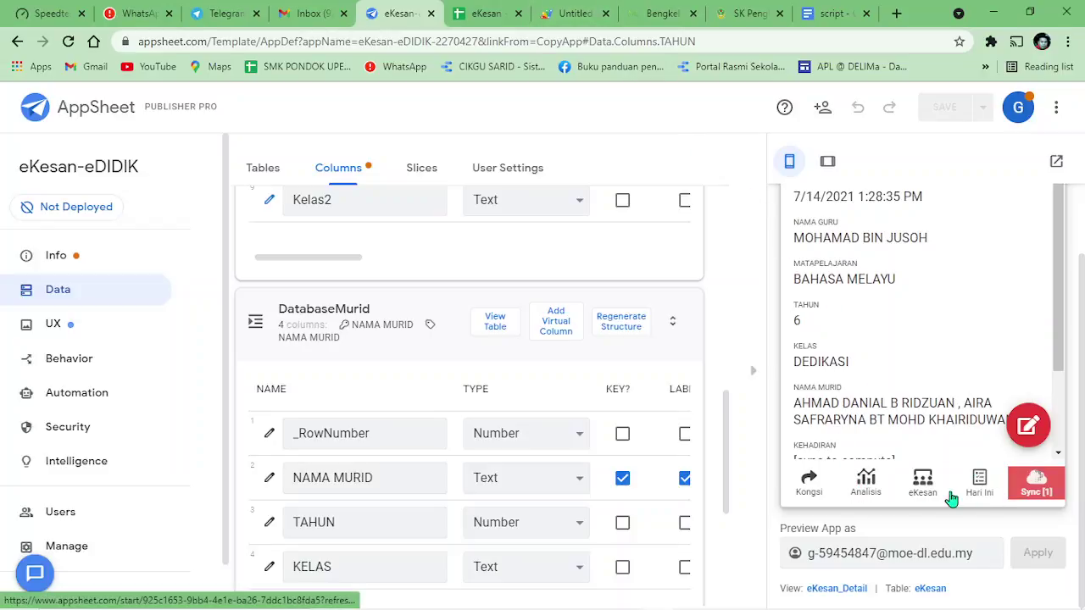
Check the Analisis Harian chart in the app preview, cancelling any blank eKesan form that is opened.
{"action": "left_click", "coordinate": [869, 483]}
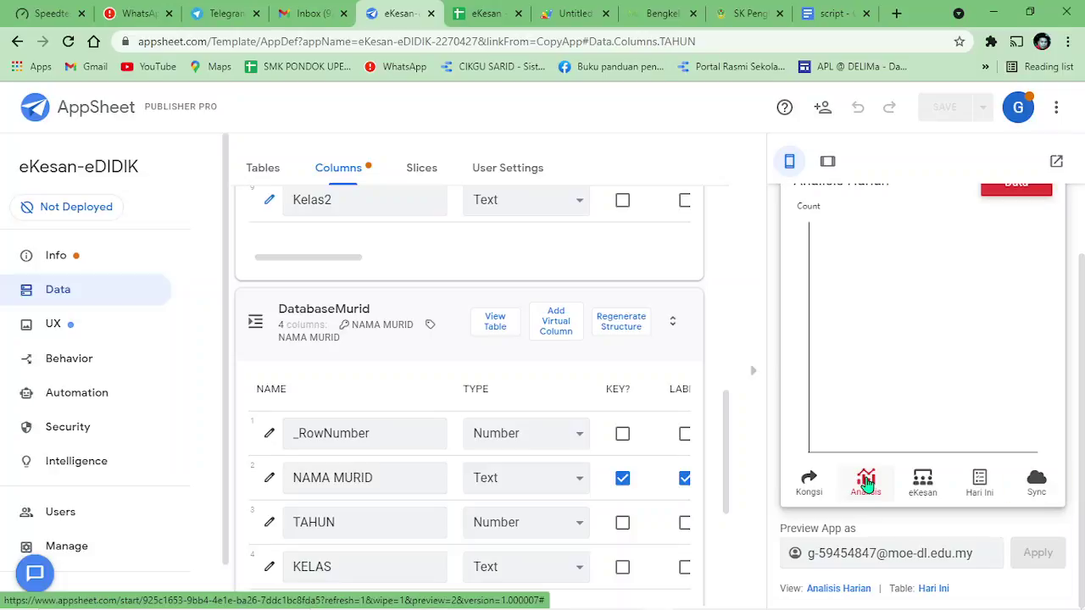
{"action": "left_click", "coordinate": [922, 480]}
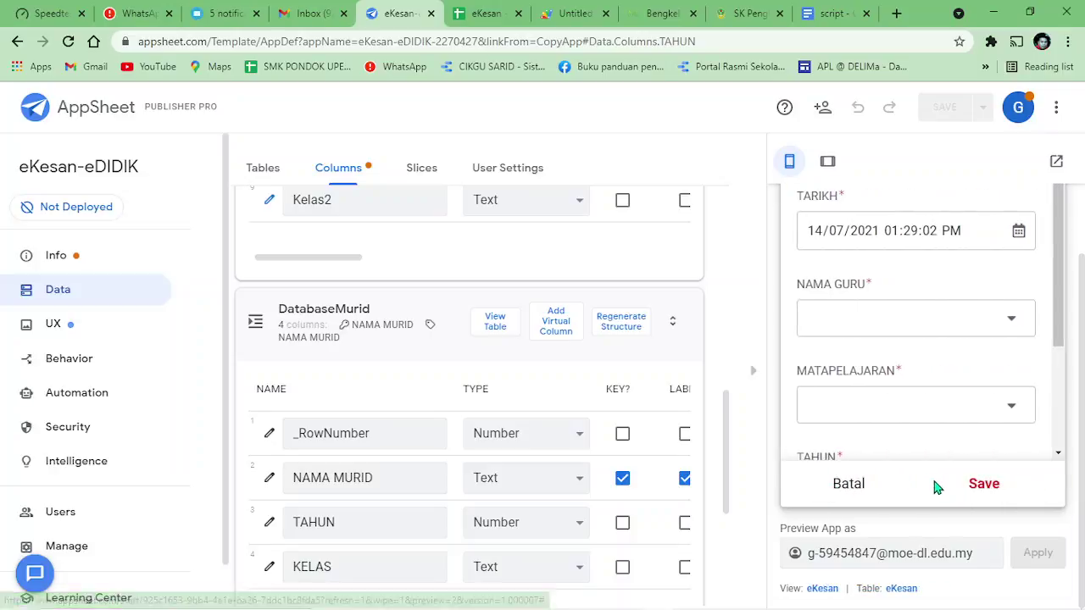
{"action": "left_click", "coordinate": [864, 482]}
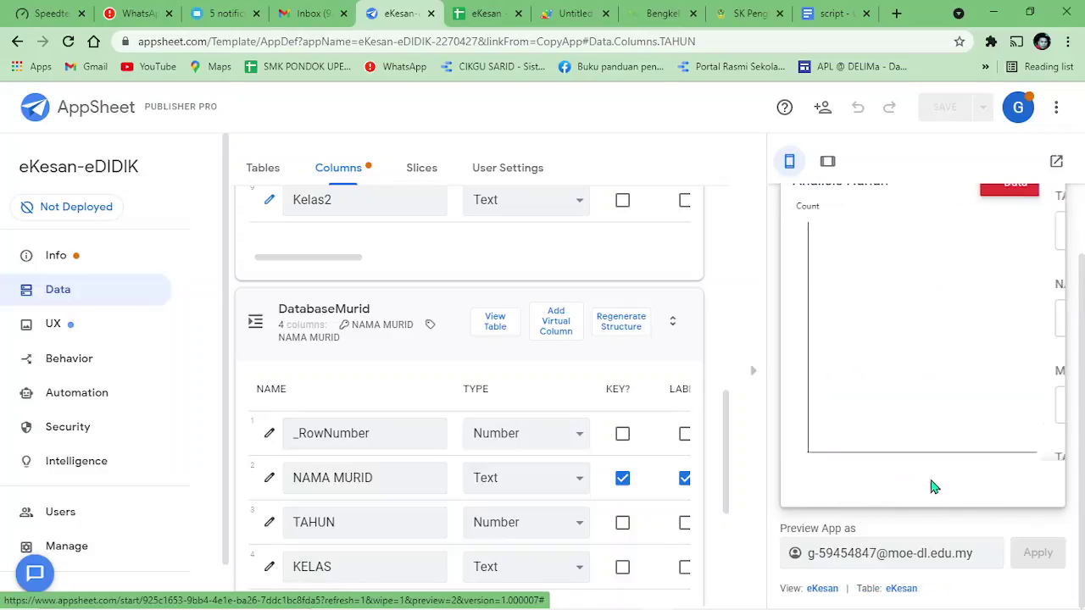
{"action": "left_click", "coordinate": [930, 484]}
{"action": "left_click", "coordinate": [849, 485]}
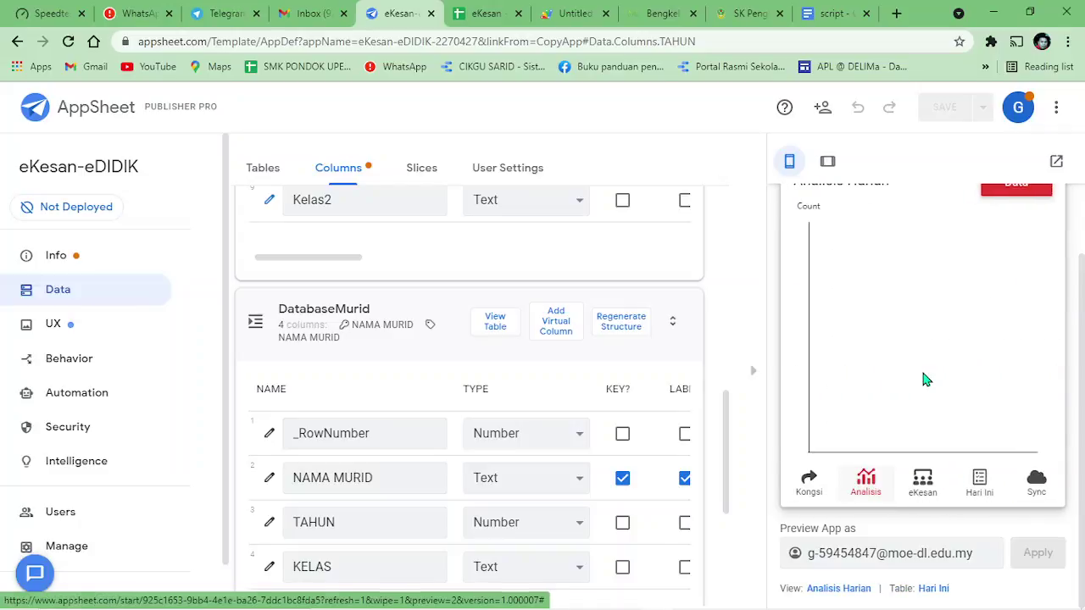
Switch to the eKesan spreadsheet and check the new 6 DEDIKASI entry in the DBResult sheet and in row 41 of the eKesan sheet.
{"action": "left_click", "coordinate": [489, 21]}
{"action": "left_click", "coordinate": [581, 347]}
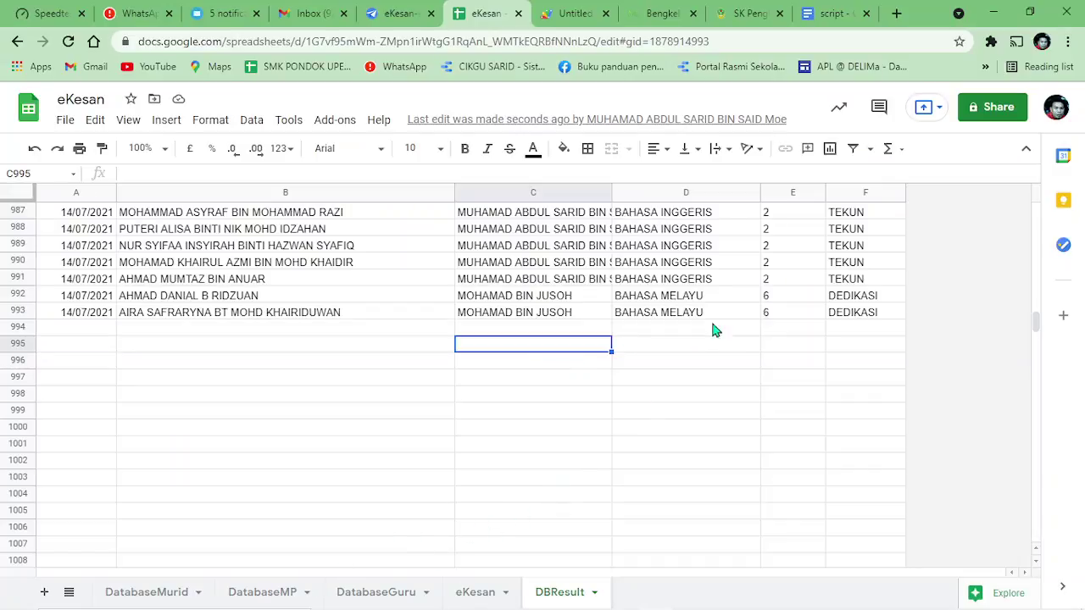
{"action": "left_click", "coordinate": [475, 591]}
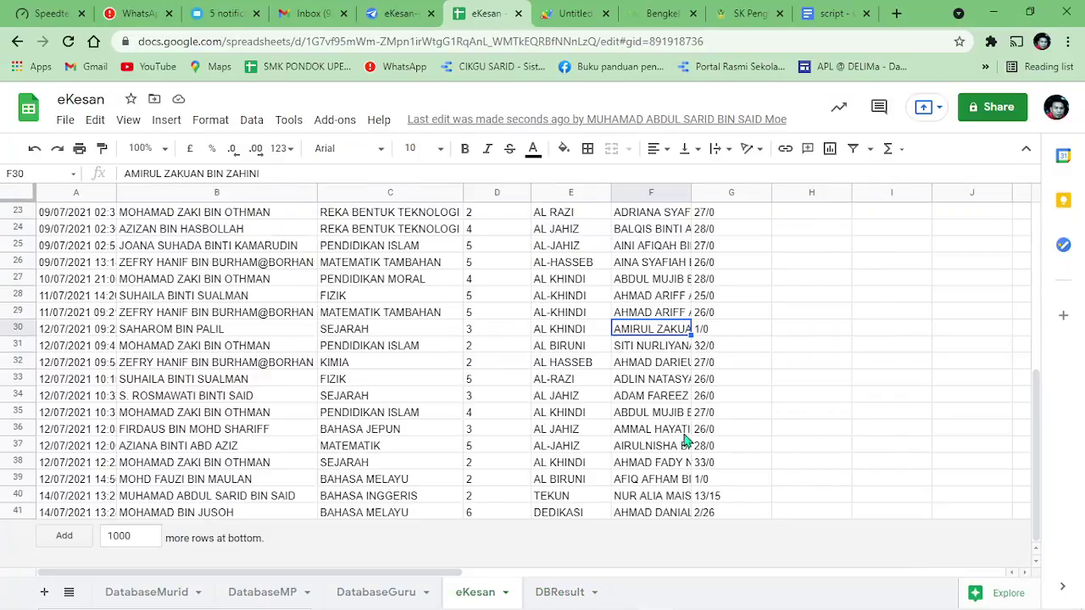
{"action": "left_click", "coordinate": [721, 518]}
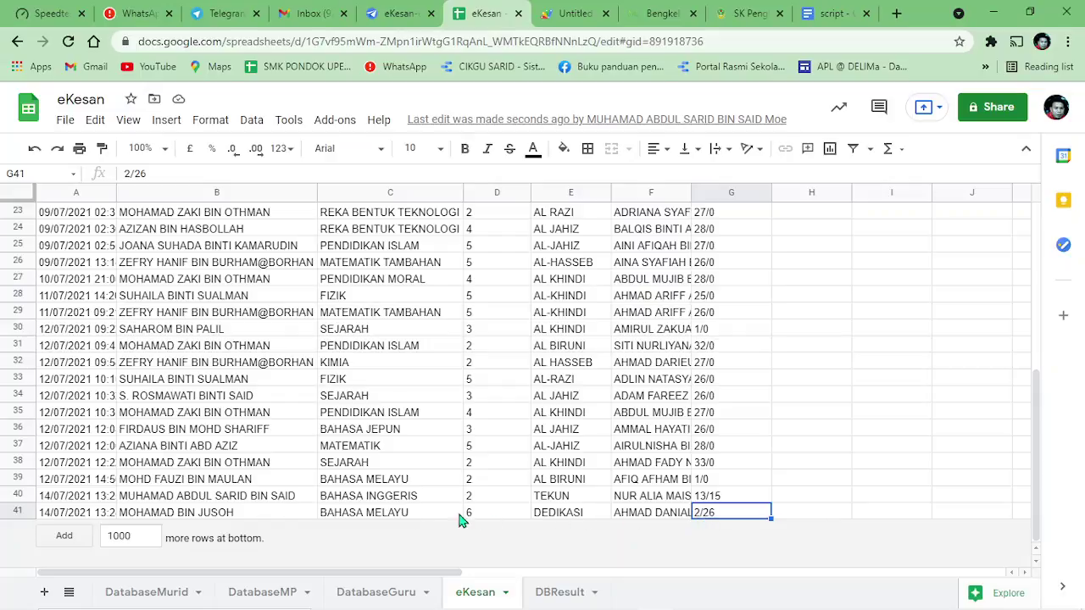
{"action": "left_click", "coordinate": [506, 516]}
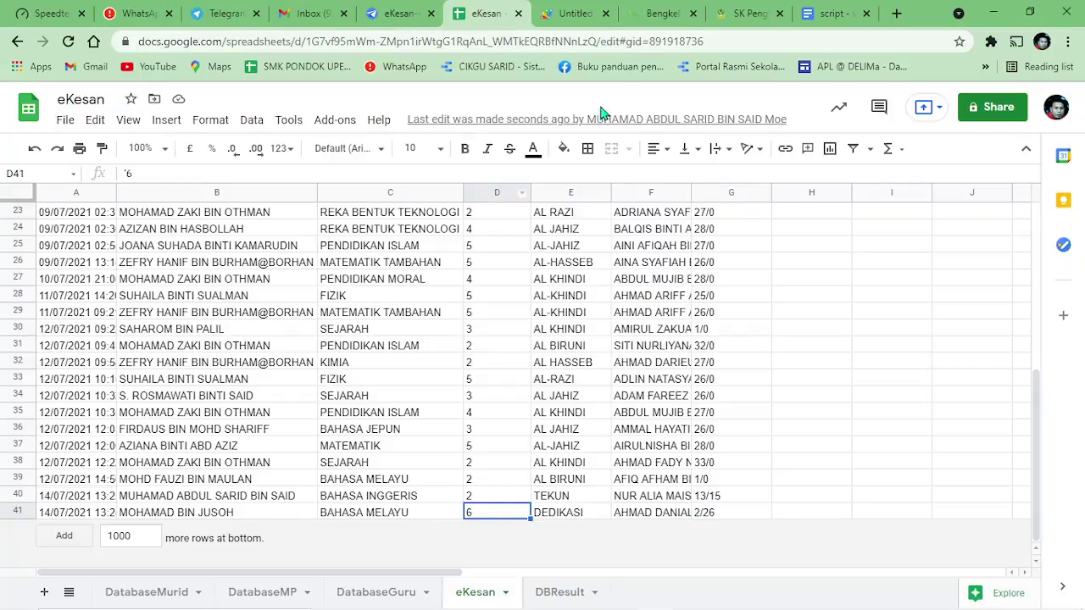
Return to the AppSheet editor, examine the 6 DEDIKASI record's details in the Hari Ini view and go back to the list.
{"action": "left_click", "coordinate": [398, 10]}
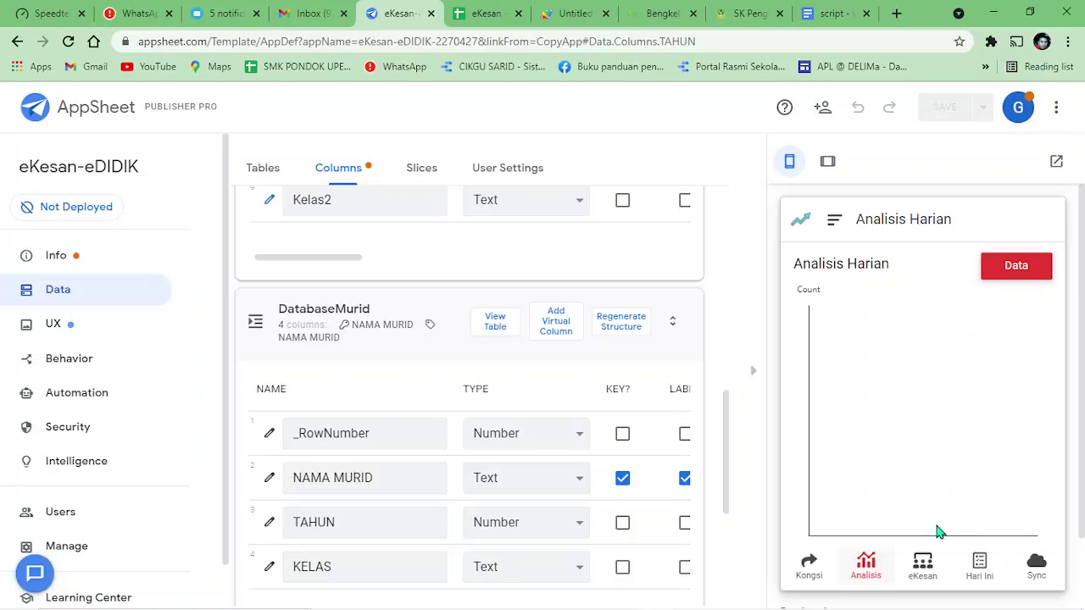
{"action": "left_click", "coordinate": [980, 570]}
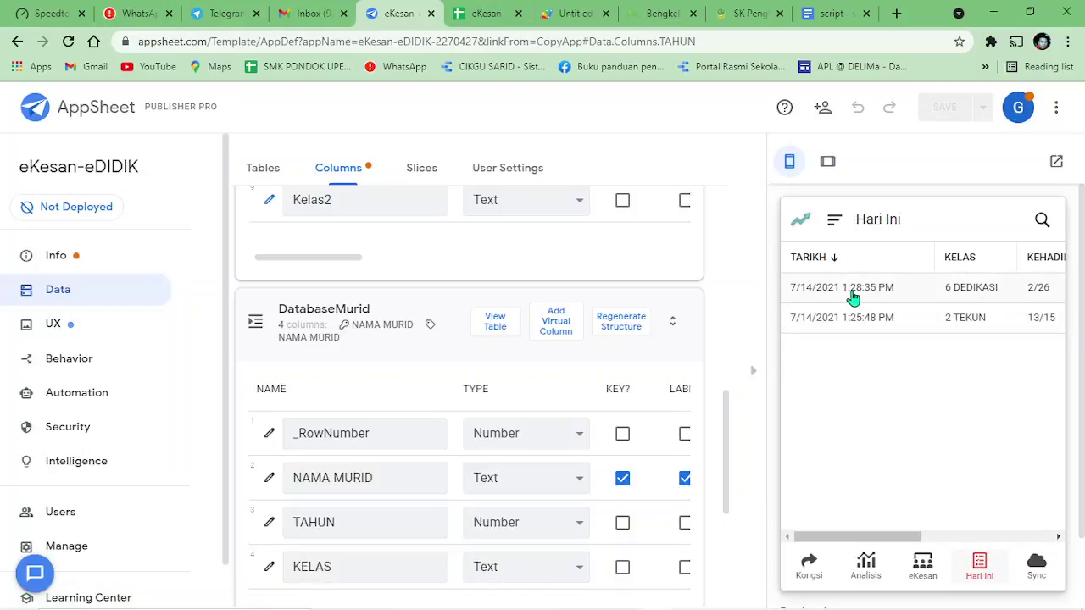
{"action": "left_click", "coordinate": [971, 291]}
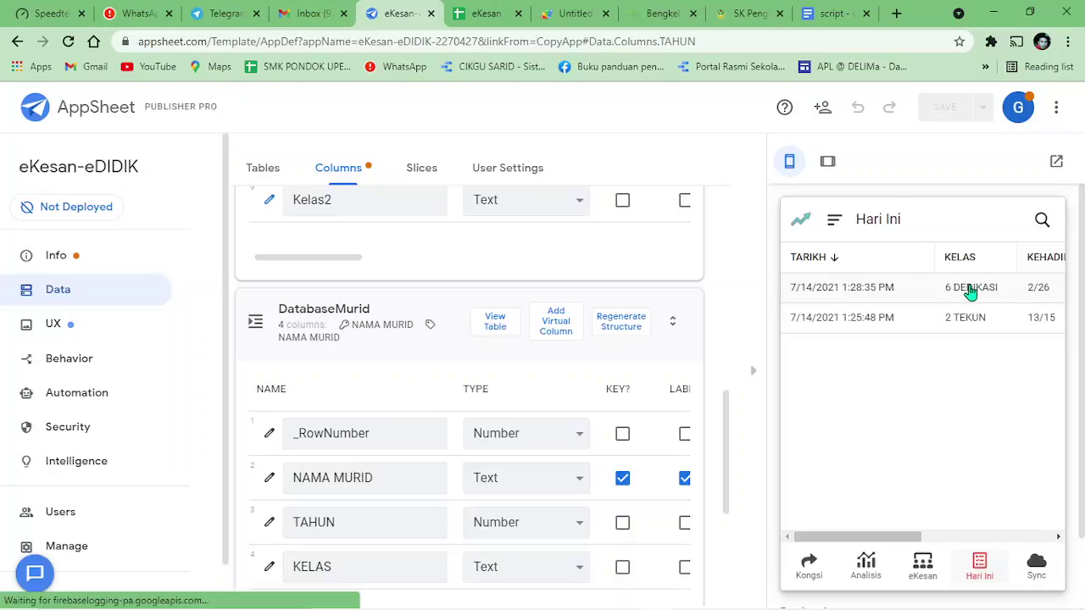
{"action": "scroll", "coordinate": [841, 430], "scroll_direction": "down", "scroll_amount": 1}
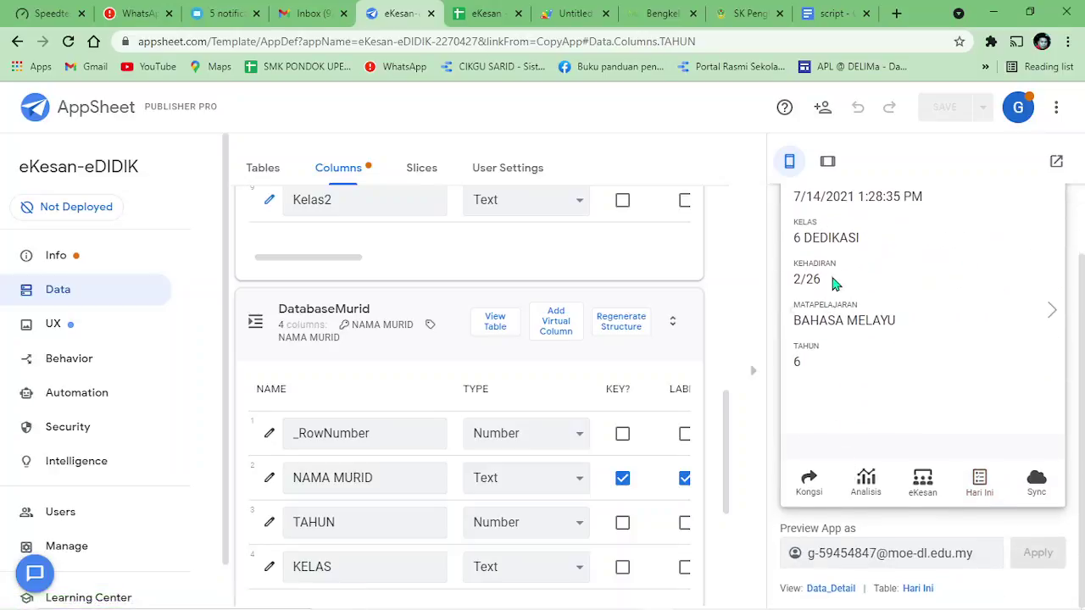
{"action": "scroll", "coordinate": [835, 284], "scroll_direction": "up", "scroll_amount": 1}
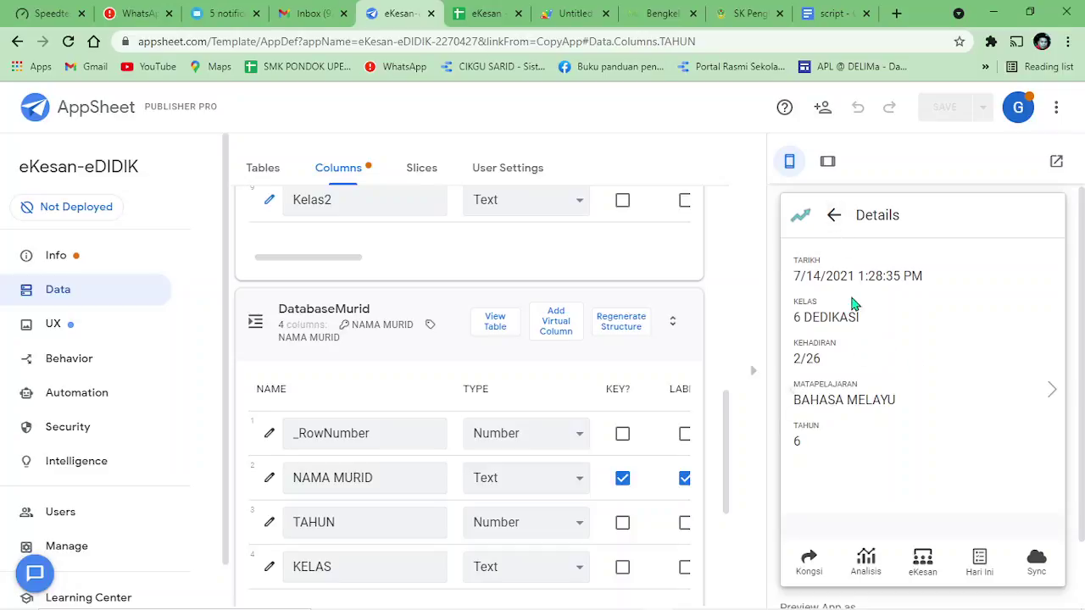
{"action": "left_click", "coordinate": [832, 219]}
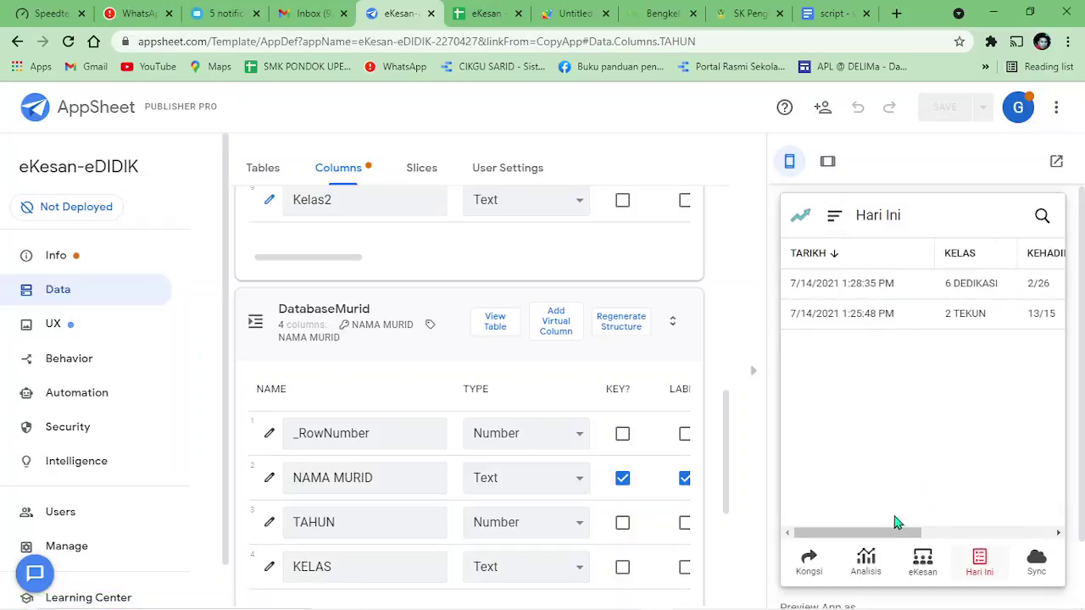
Set the Analisis Harian chart view to use the TAHUN column instead of TINGKATAN.
{"action": "left_click", "coordinate": [865, 561]}
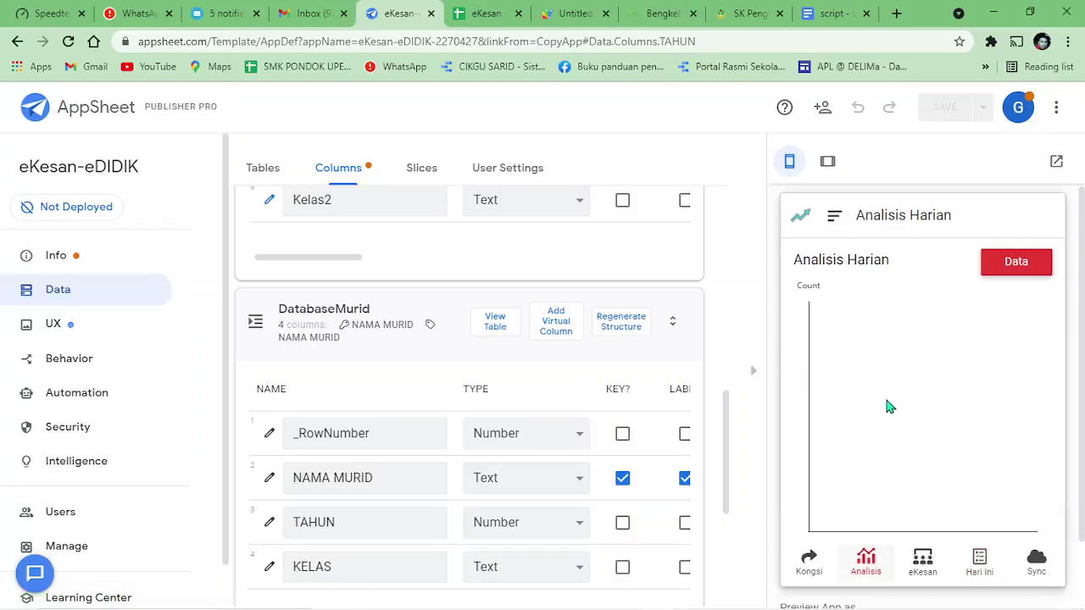
{"action": "left_click", "coordinate": [53, 323]}
{"action": "scroll", "coordinate": [435, 399], "scroll_direction": "down", "scroll_amount": 2}
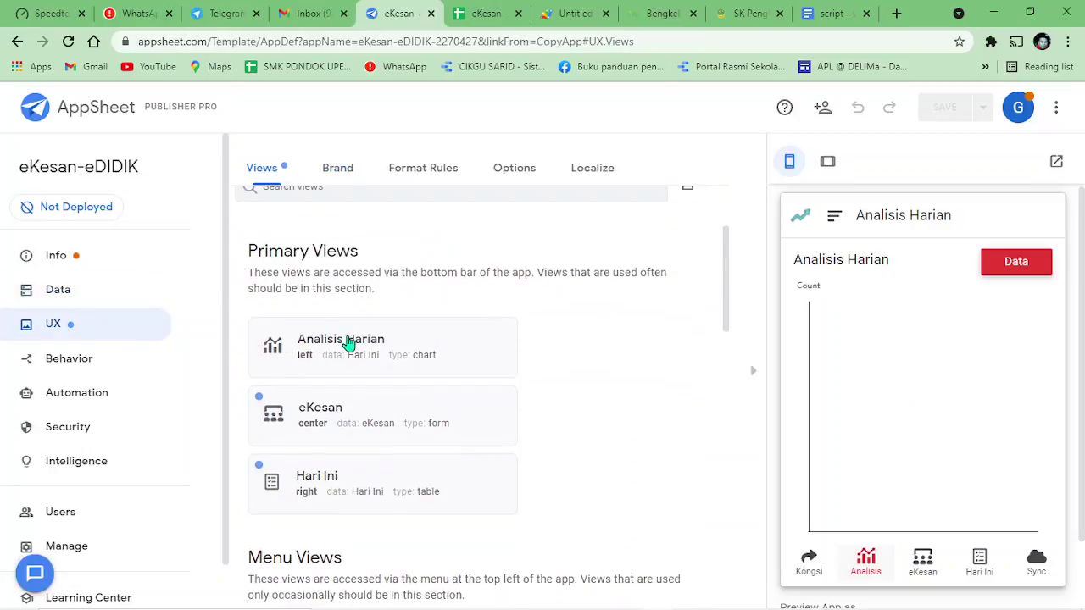
{"action": "left_click", "coordinate": [347, 342]}
{"action": "scroll", "coordinate": [599, 327], "scroll_direction": "down", "scroll_amount": 4}
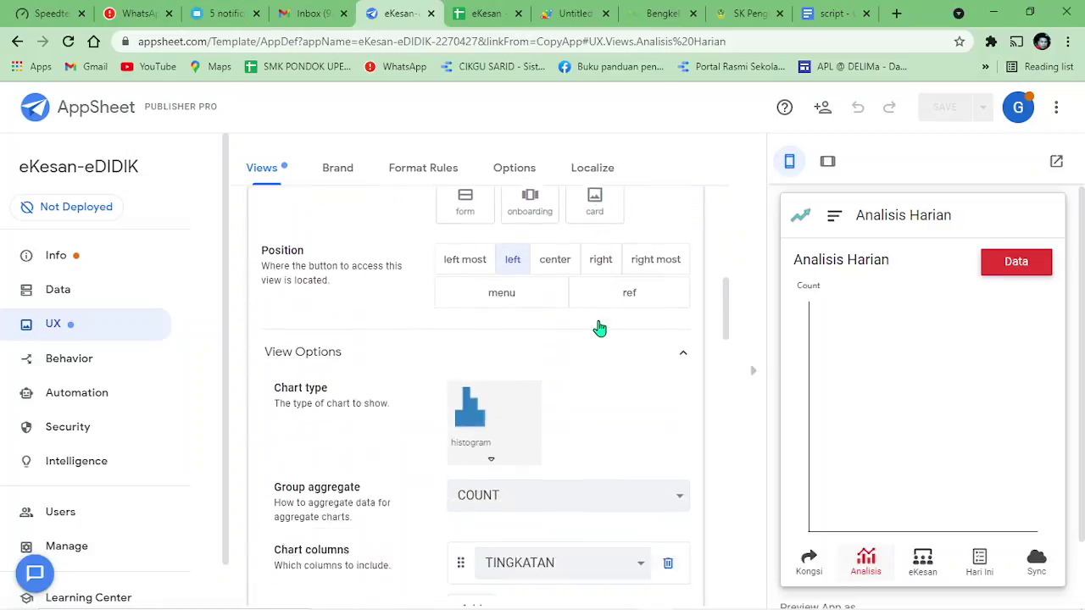
{"action": "scroll", "coordinate": [599, 328], "scroll_direction": "down", "scroll_amount": 2}
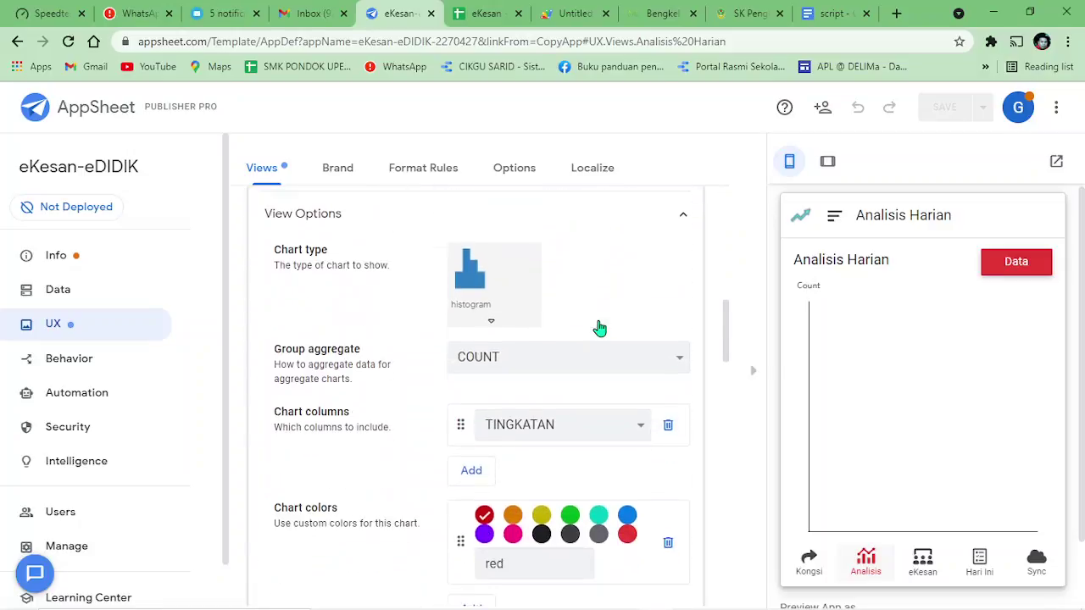
{"action": "left_click", "coordinate": [555, 428]}
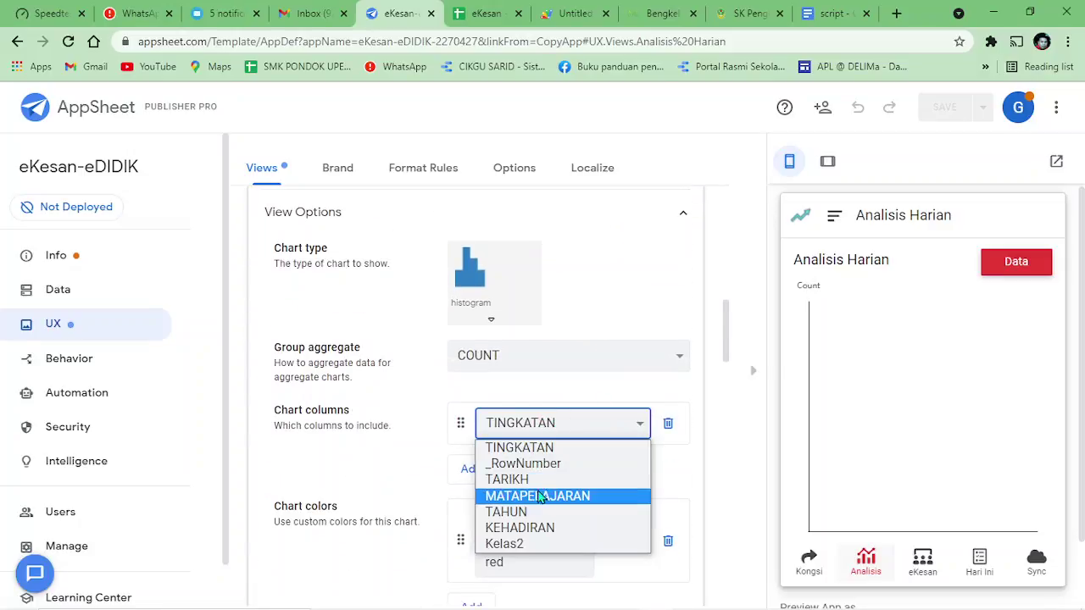
{"action": "left_click", "coordinate": [508, 512]}
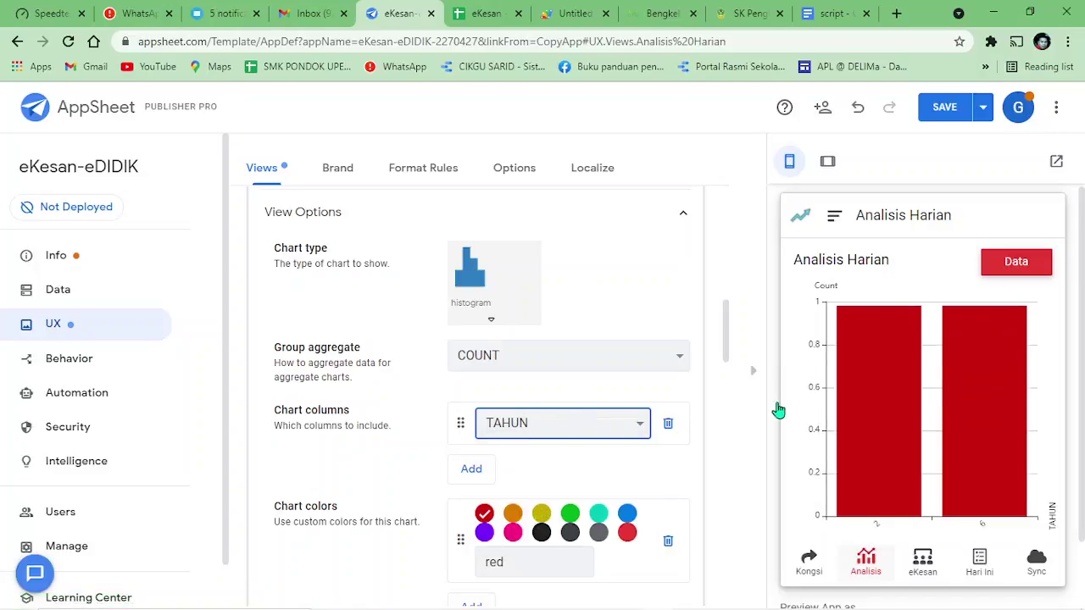
Add MATAPELAJARAN as a second chart column in the Analisis Harian view and save the app.
{"action": "scroll", "coordinate": [508, 403], "scroll_direction": "down", "scroll_amount": 1}
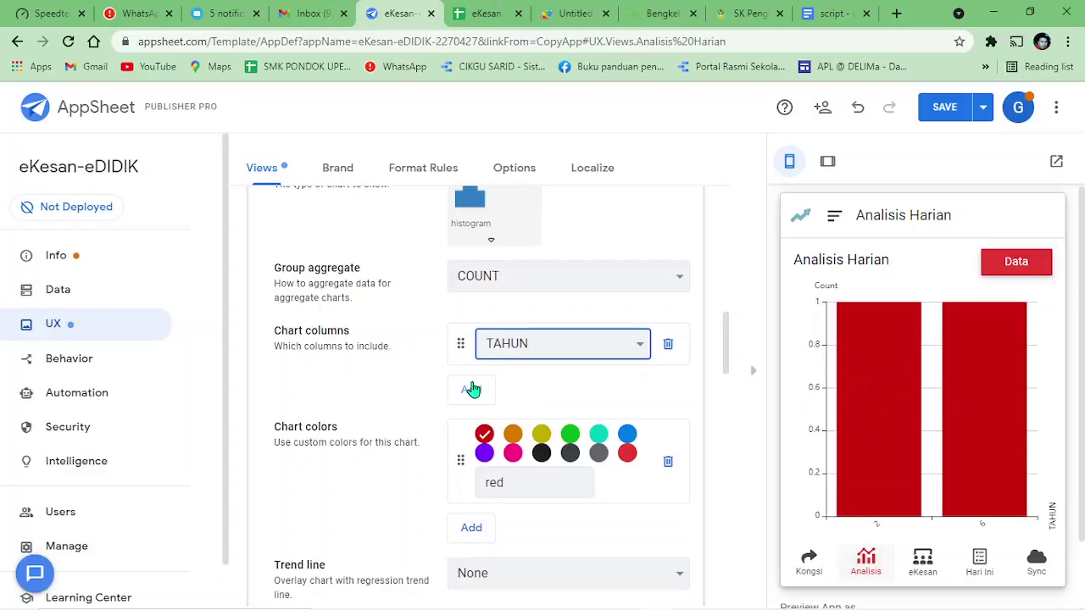
{"action": "left_click", "coordinate": [473, 389]}
{"action": "left_click", "coordinate": [539, 386]}
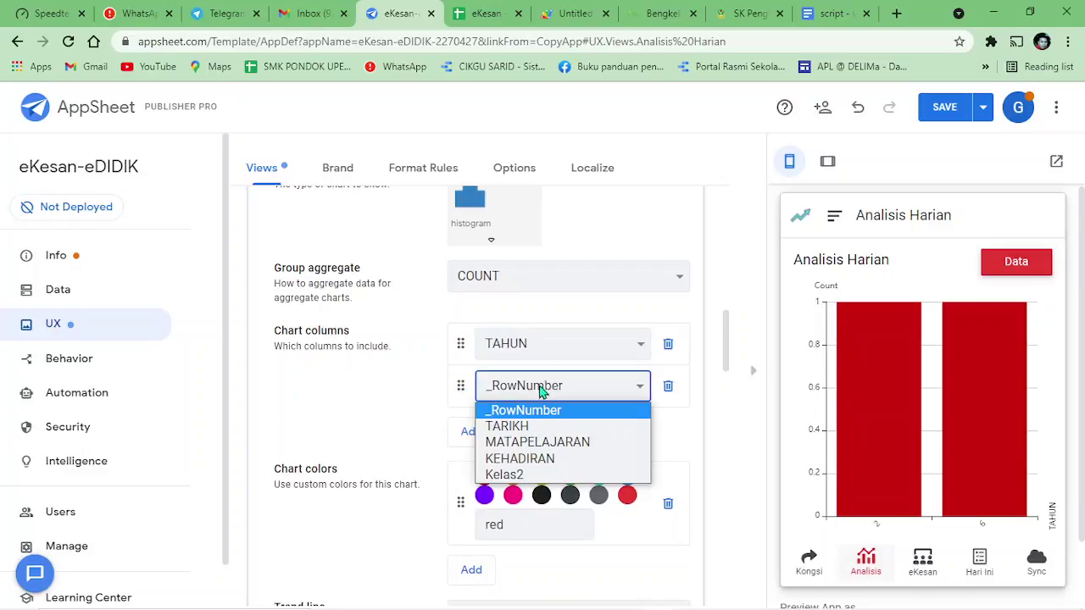
{"action": "left_click", "coordinate": [546, 444]}
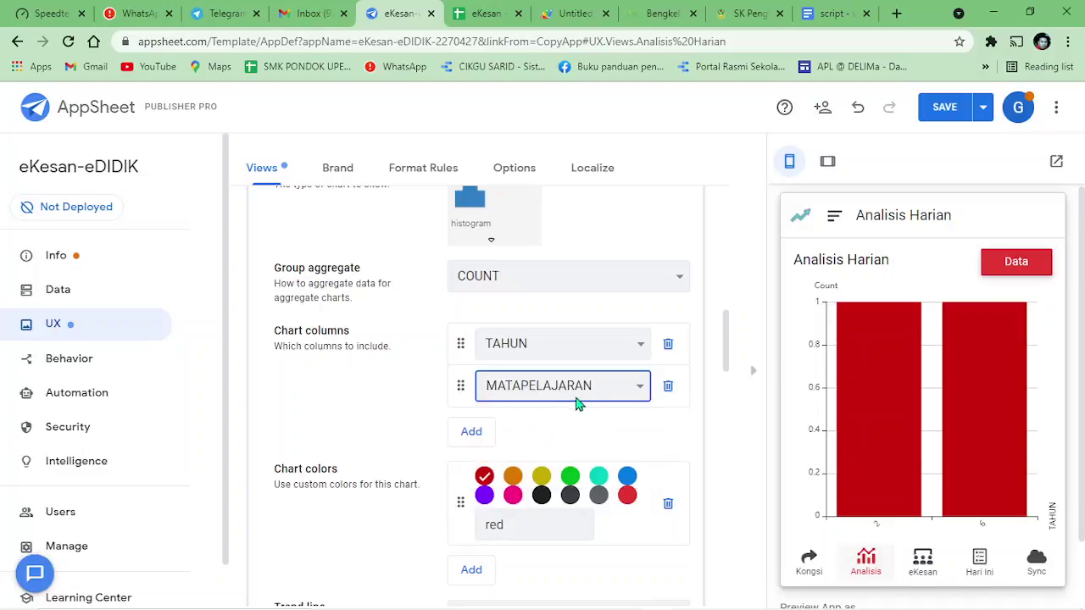
{"action": "mouse_move", "coordinate": [903, 407]}
{"action": "left_click", "coordinate": [938, 108]}
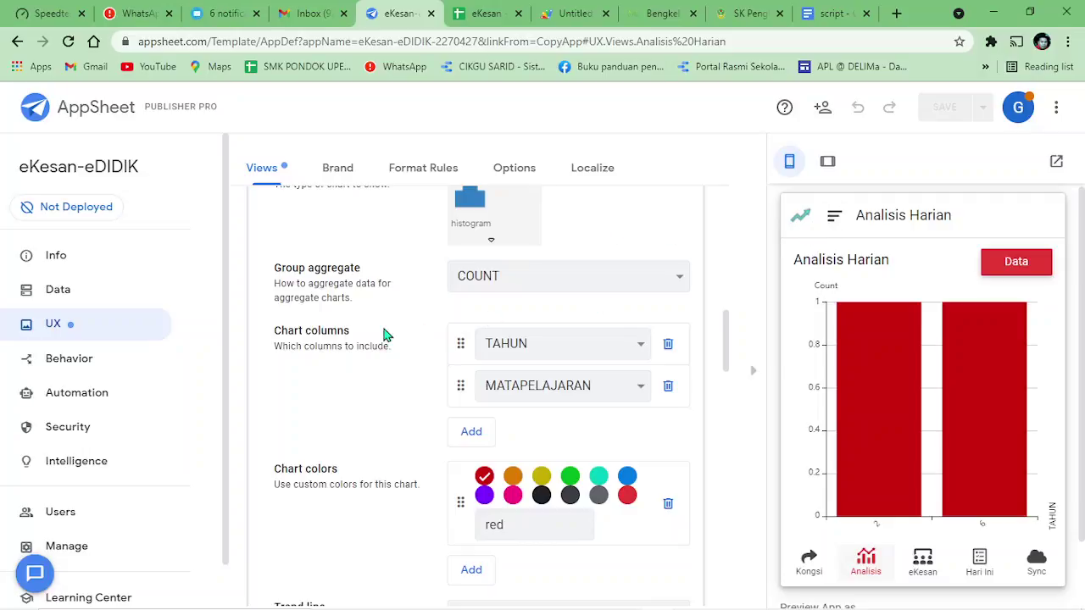
Go from the app's information pages to its Brand customization settings.
{"action": "left_click", "coordinate": [72, 263]}
{"action": "left_click", "coordinate": [337, 172]}
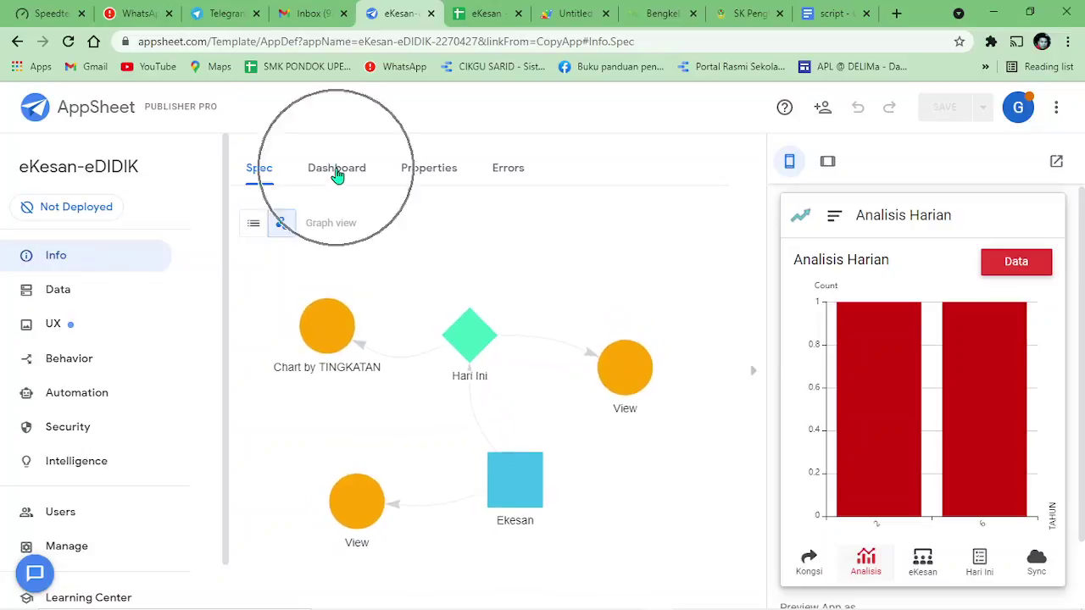
{"action": "left_click", "coordinate": [337, 264]}
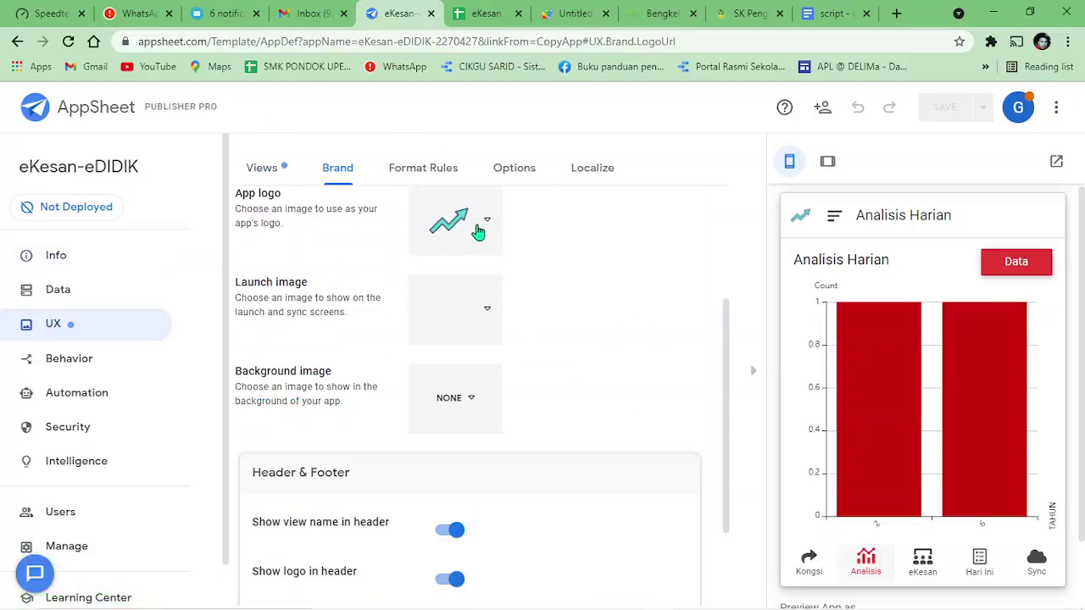
Set the app logo to a custom image and try to browse for its file.
{"action": "left_click", "coordinate": [478, 232]}
{"action": "scroll", "coordinate": [546, 406], "scroll_direction": "down", "scroll_amount": 4}
{"action": "left_click", "coordinate": [470, 573]}
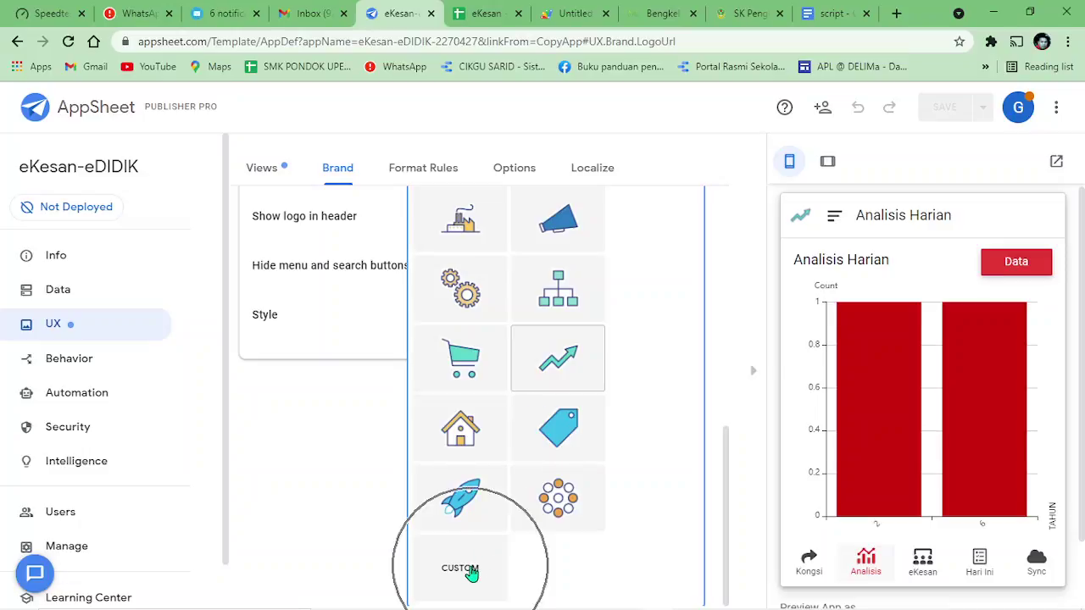
{"action": "scroll", "coordinate": [572, 414], "scroll_direction": "up", "scroll_amount": 4}
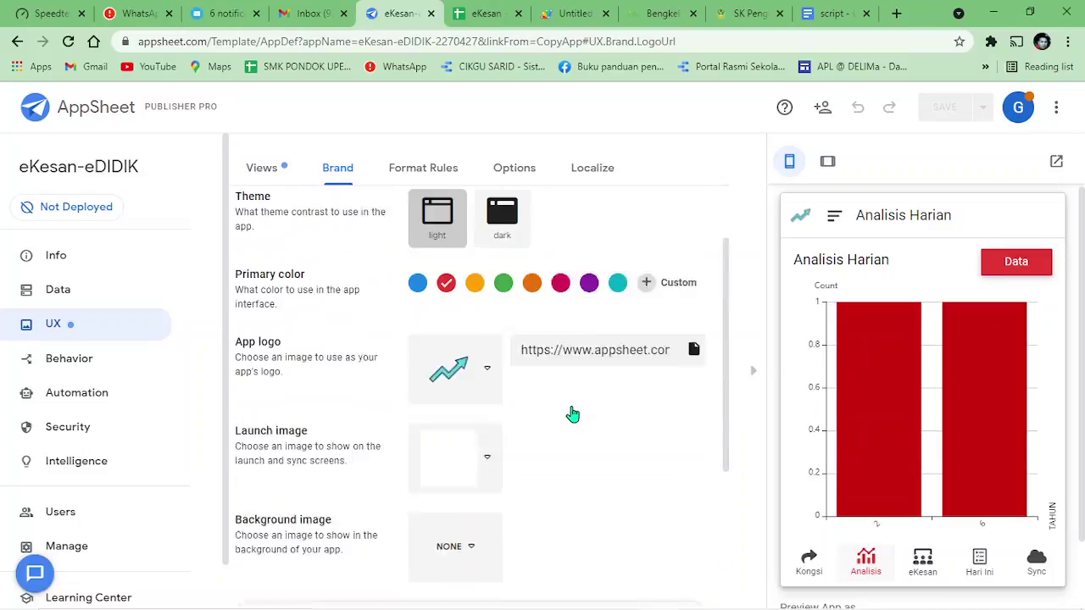
{"action": "scroll", "coordinate": [573, 398], "scroll_direction": "up", "scroll_amount": 1}
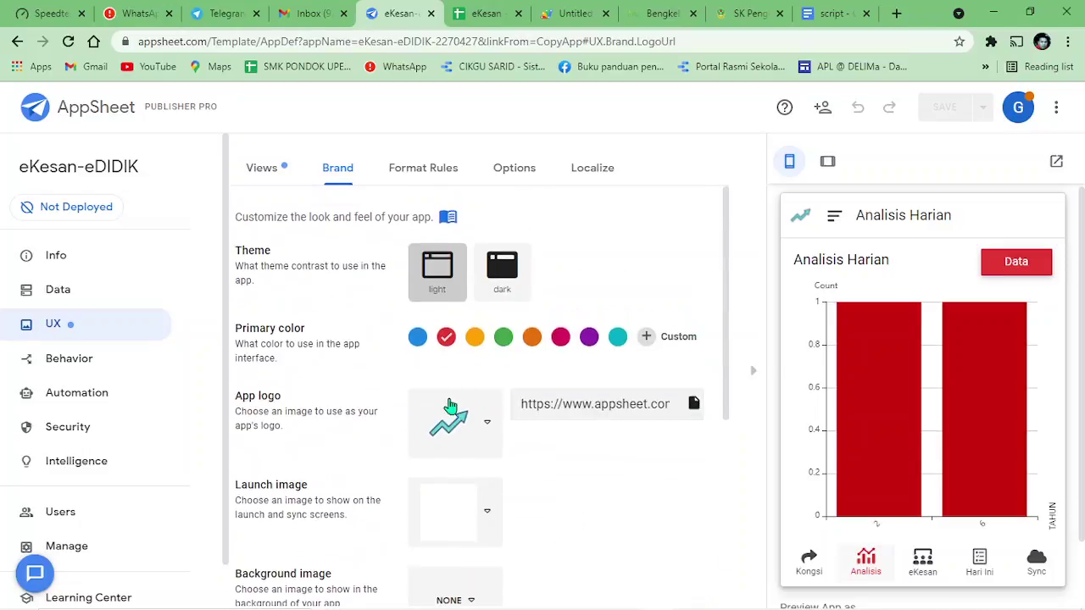
{"action": "left_click", "coordinate": [694, 403]}
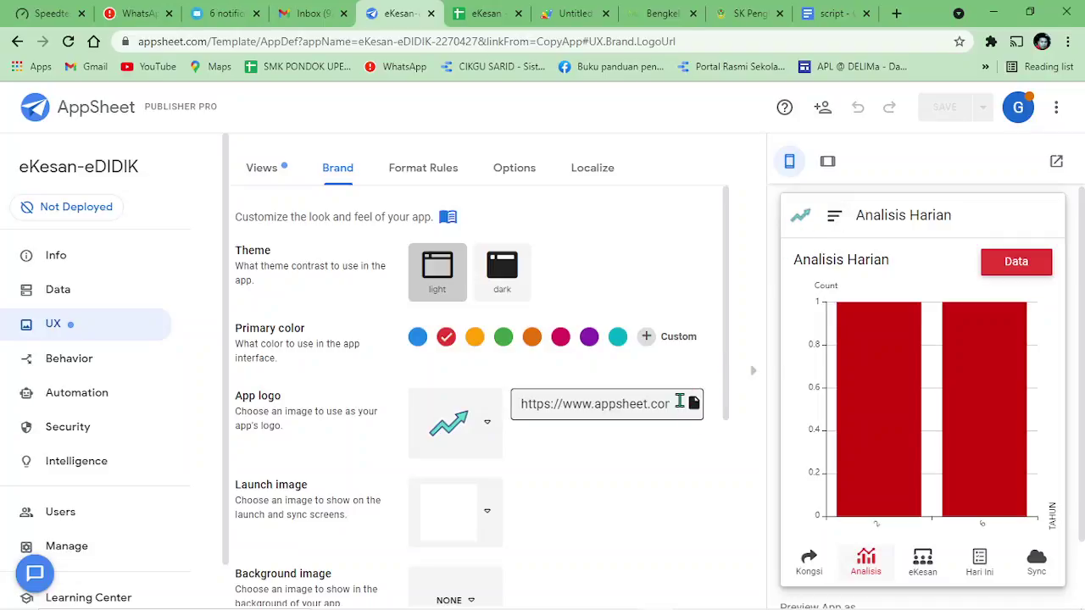
Check the Analisis Harian chart in the app preview down to the 2 TEKUN record's details, cancelling any blank eKesan form that is opened.
{"action": "left_click", "coordinate": [922, 562]}
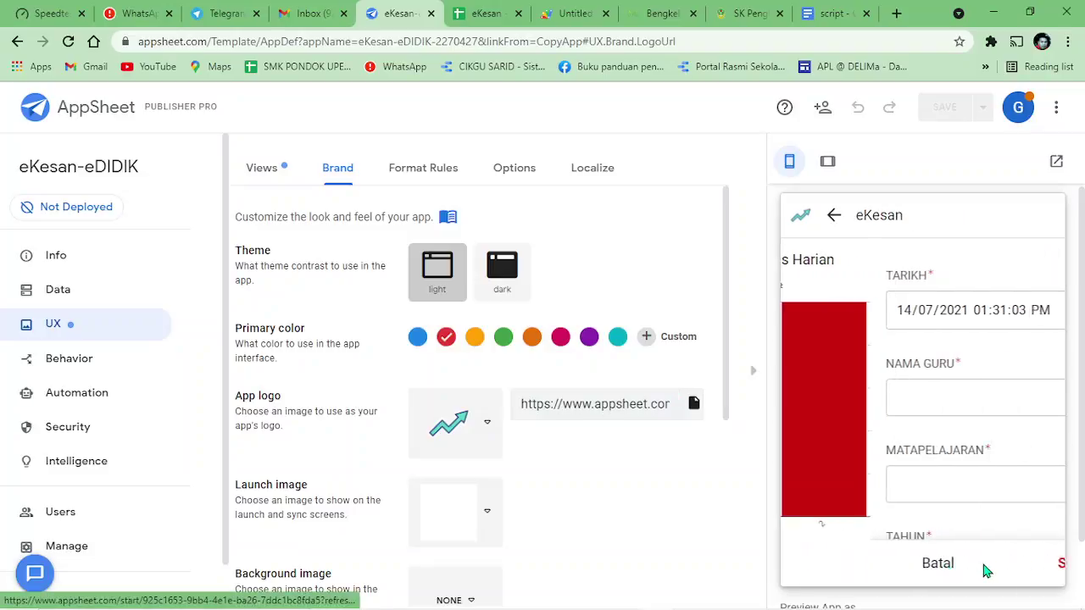
{"action": "left_click", "coordinate": [884, 574]}
{"action": "left_click", "coordinate": [978, 560]}
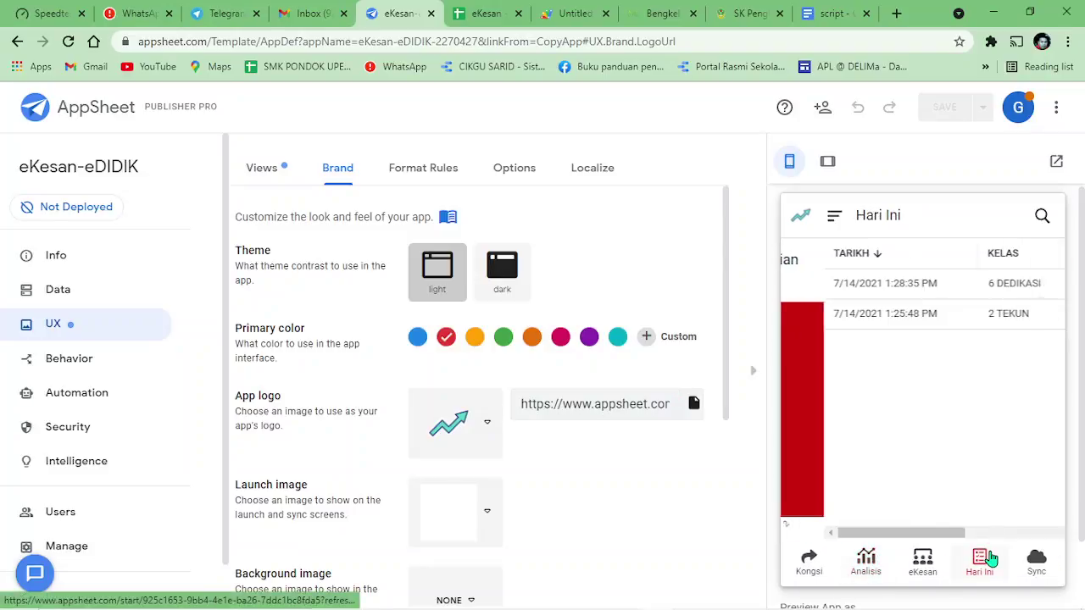
{"action": "left_click", "coordinate": [865, 564]}
{"action": "left_click", "coordinate": [892, 427]}
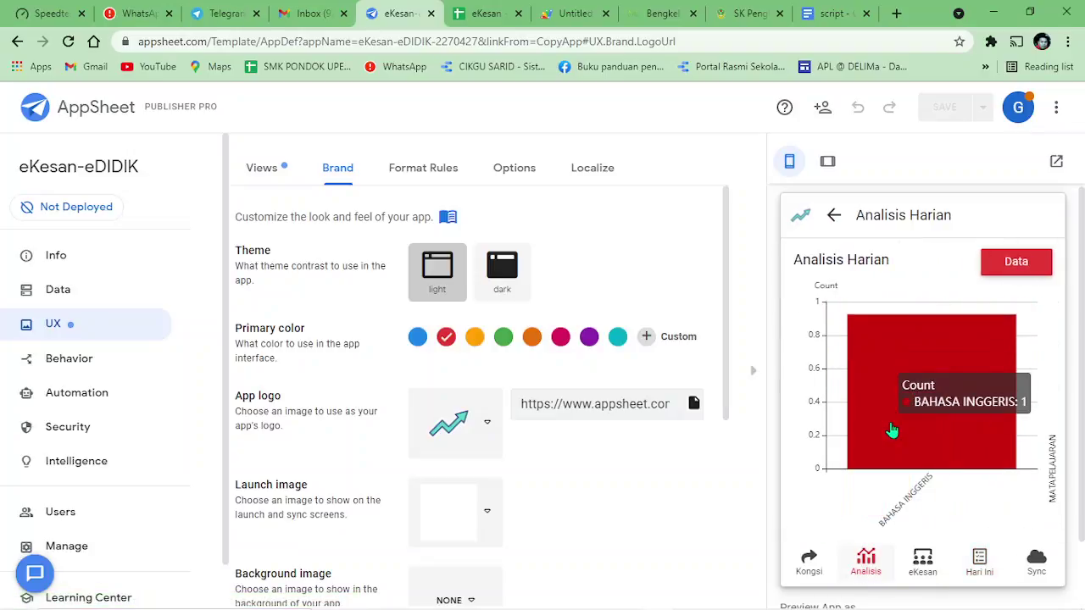
{"action": "left_click", "coordinate": [962, 403]}
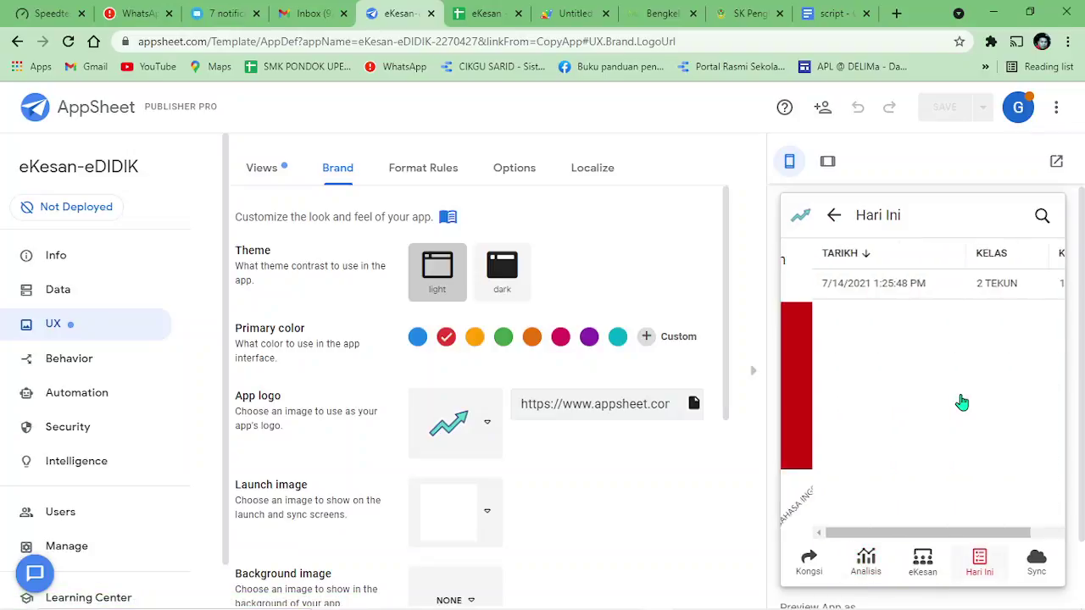
{"action": "left_click", "coordinate": [913, 290]}
{"action": "scroll", "coordinate": [905, 412], "scroll_direction": "down", "scroll_amount": 1}
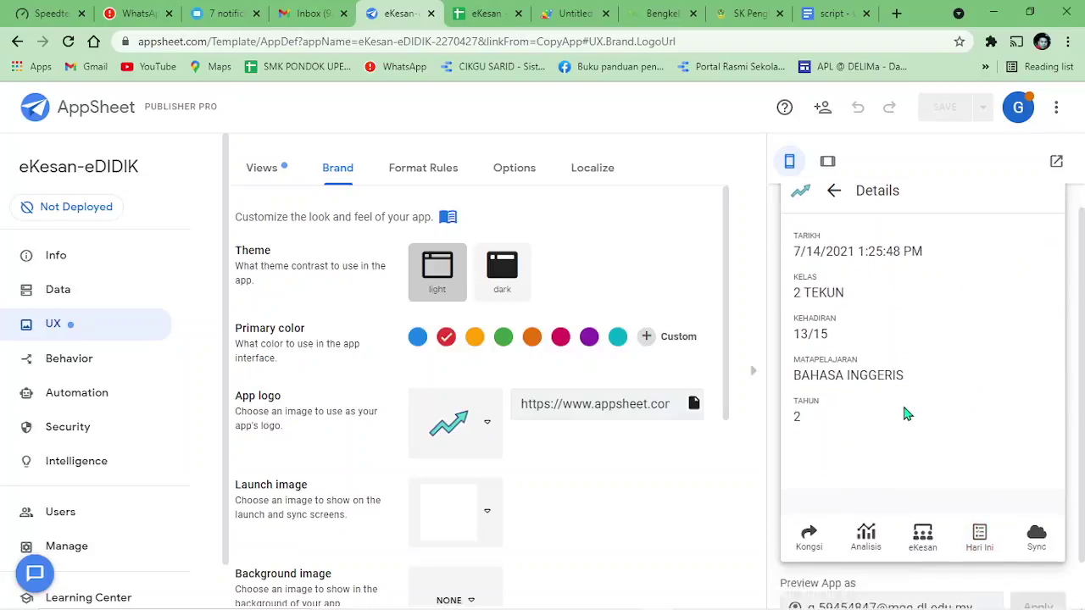
{"action": "left_click", "coordinate": [920, 490]}
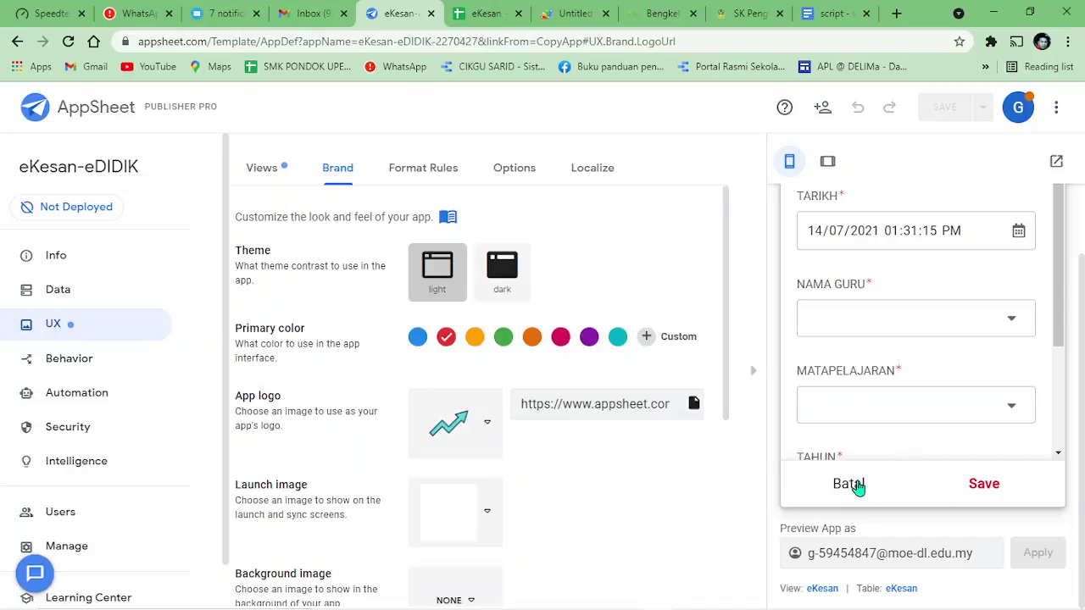
{"action": "left_click", "coordinate": [852, 484]}
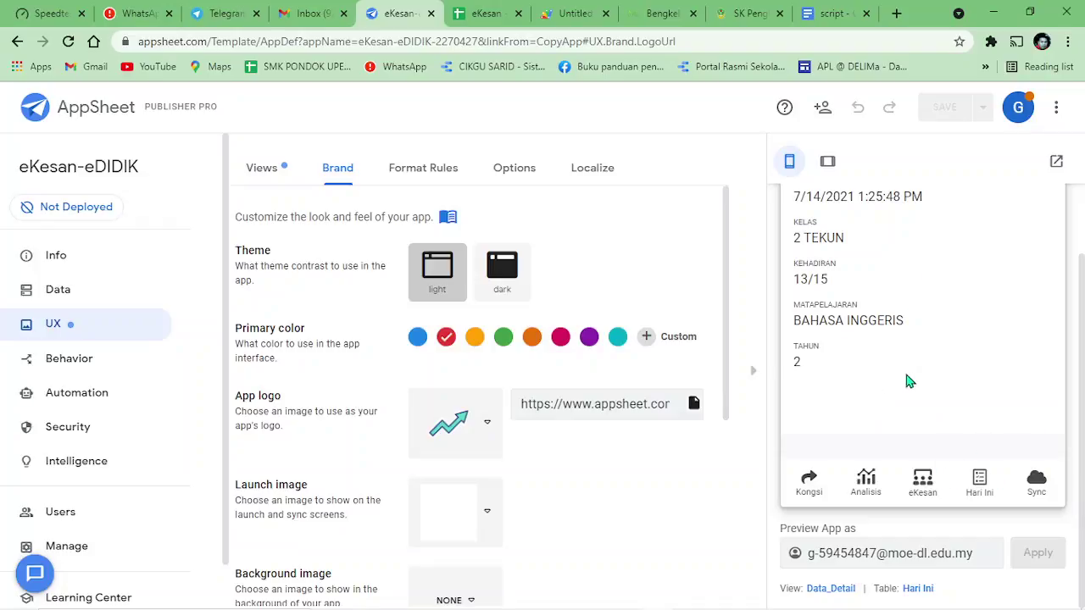
Set the launch image to the green-turquoise gradient and the background image to the light blue pattern.
{"action": "left_click", "coordinate": [693, 404]}
{"action": "scroll", "coordinate": [542, 411], "scroll_direction": "down", "scroll_amount": 3}
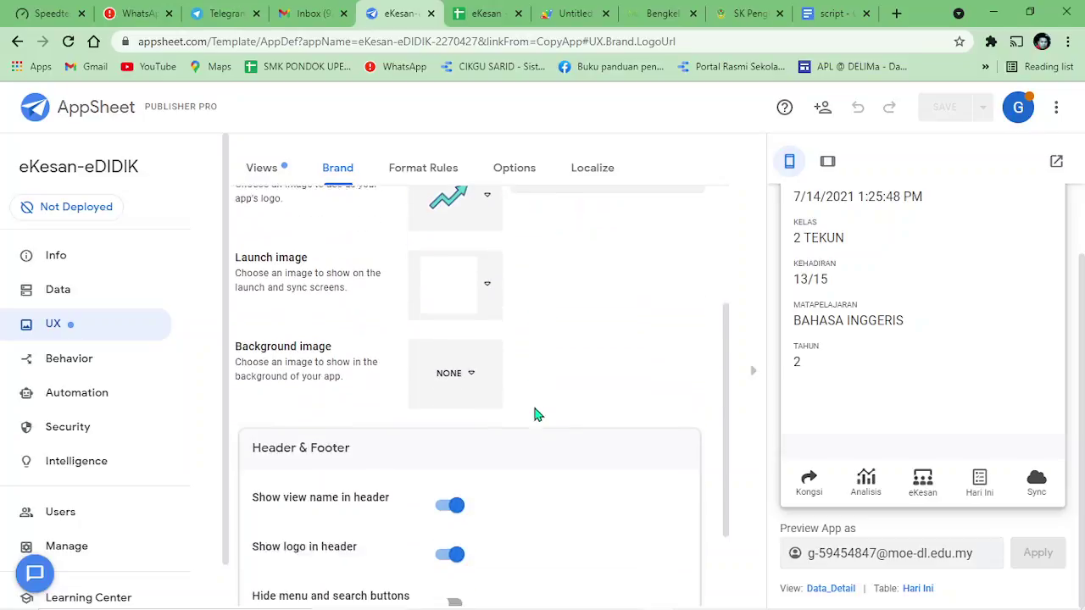
{"action": "left_click", "coordinate": [479, 279]}
{"action": "left_click", "coordinate": [488, 275]}
{"action": "left_click", "coordinate": [487, 276]}
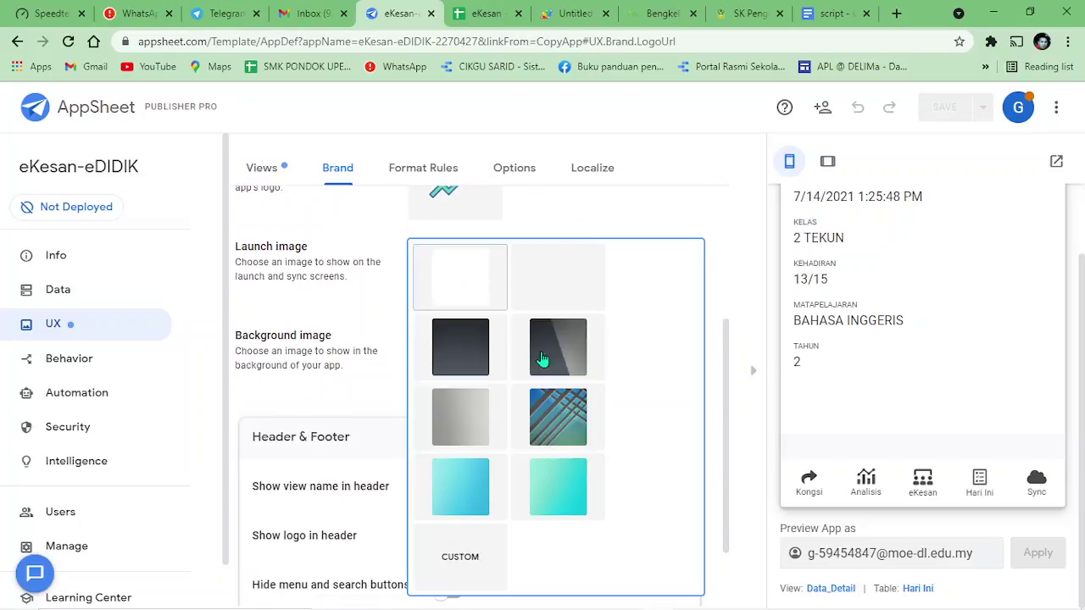
{"action": "left_click", "coordinate": [545, 467]}
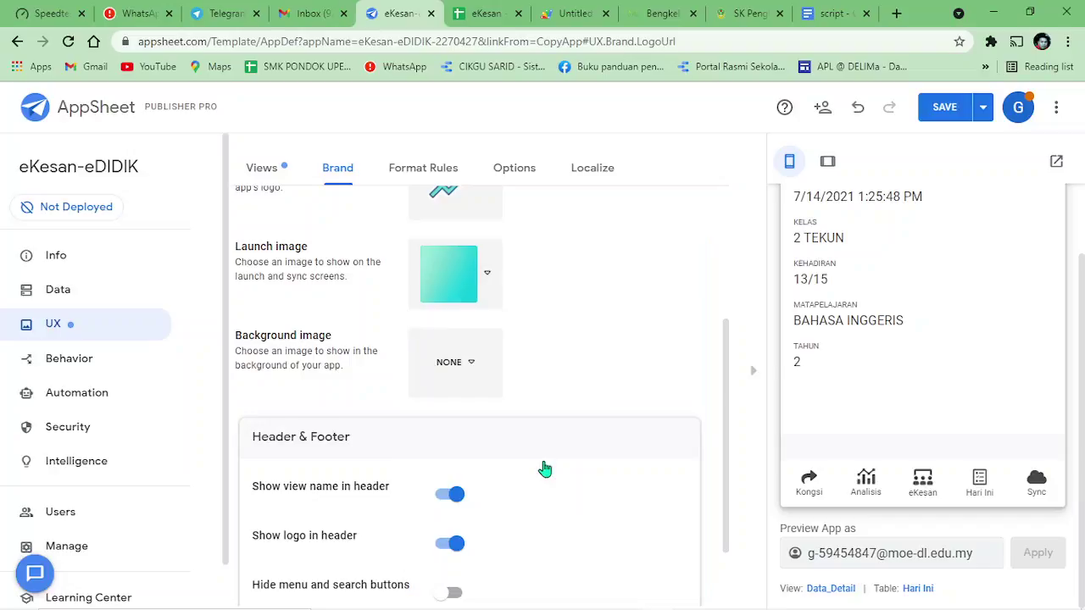
{"action": "left_click", "coordinate": [477, 365]}
{"action": "left_click", "coordinate": [554, 365]}
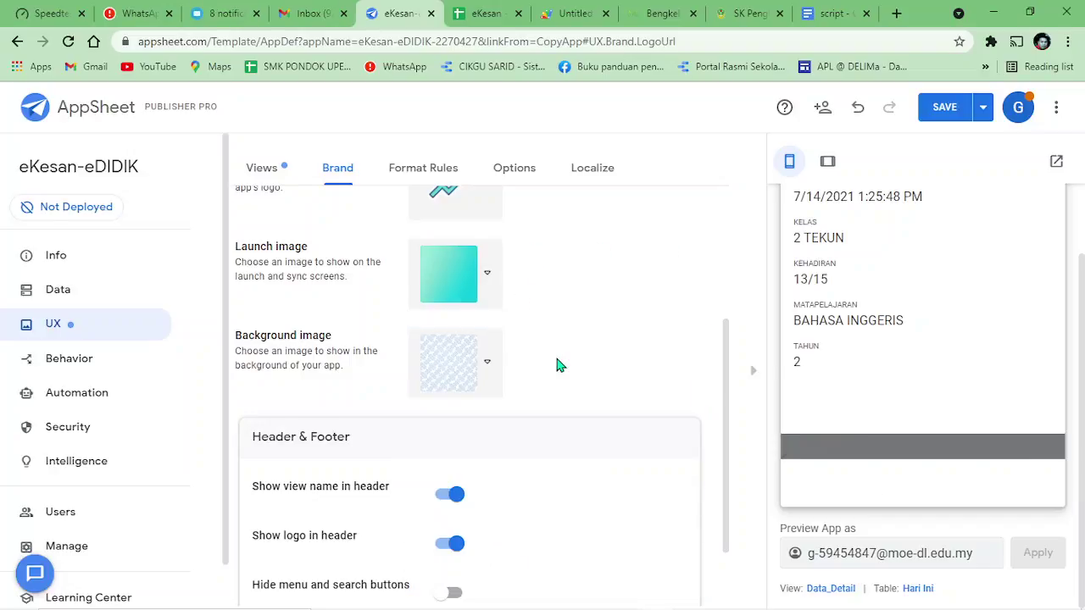
{"action": "scroll", "coordinate": [629, 366], "scroll_direction": "down", "scroll_amount": 1}
{"action": "scroll", "coordinate": [630, 366], "scroll_direction": "up", "scroll_amount": 4}
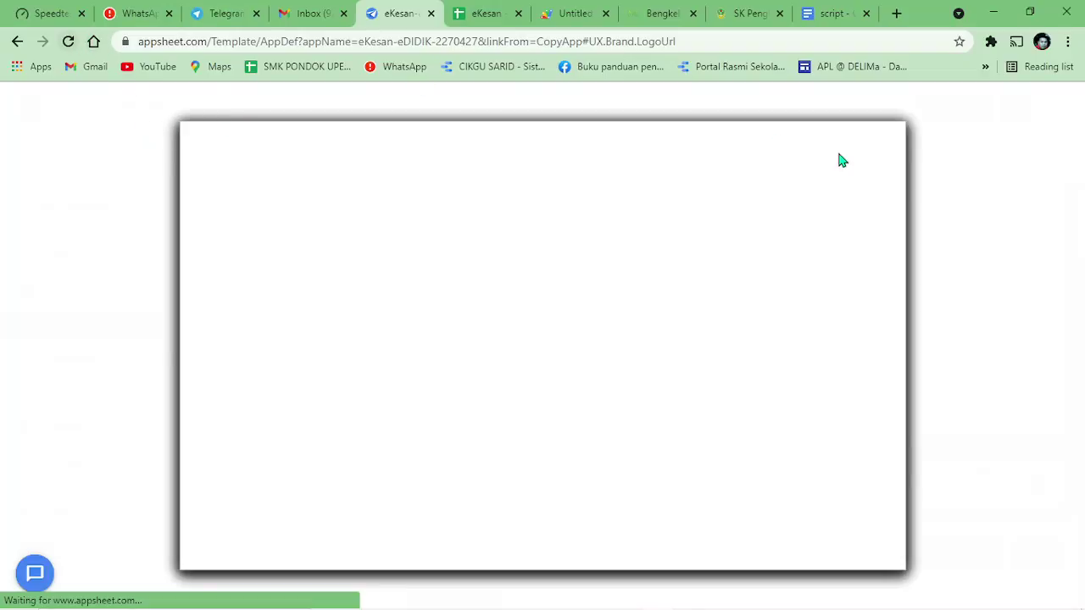
Reload the editor, set the app logo to a custom image and open the Drive file browser for it.
{"action": "left_click", "coordinate": [72, 45]}
{"action": "left_click", "coordinate": [623, 139]}
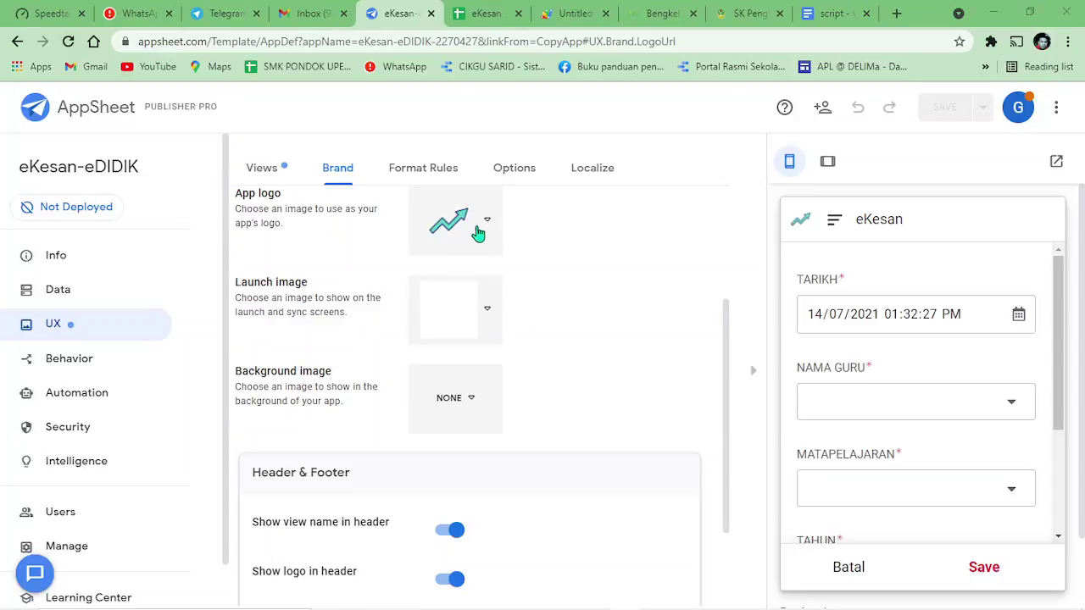
{"action": "left_click", "coordinate": [479, 231]}
{"action": "scroll", "coordinate": [543, 259], "scroll_direction": "down", "scroll_amount": 5}
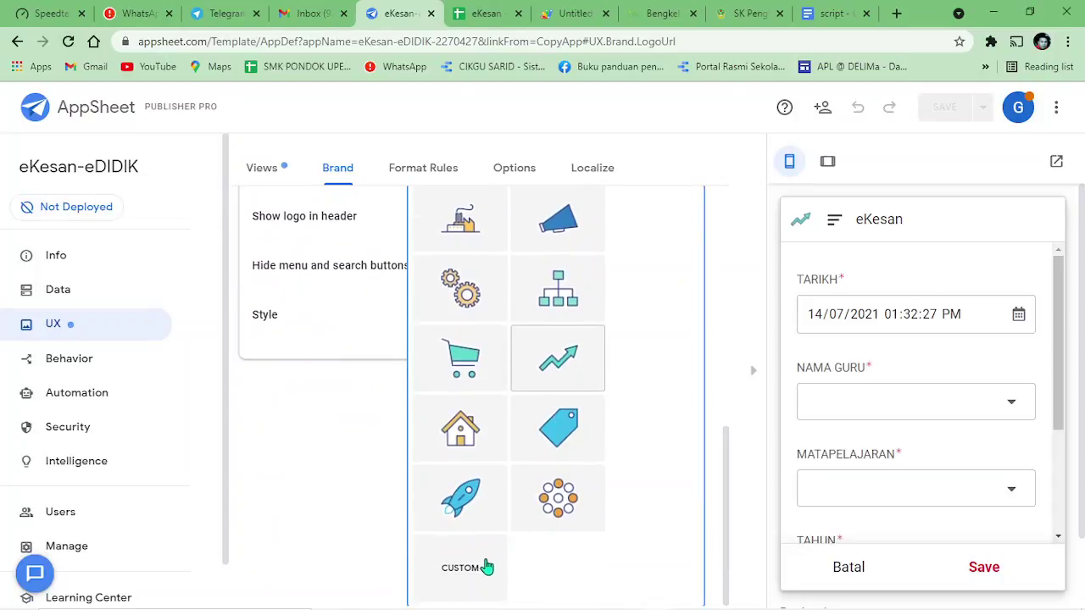
{"action": "left_click", "coordinate": [477, 569]}
{"action": "scroll", "coordinate": [550, 375], "scroll_direction": "up", "scroll_amount": 3}
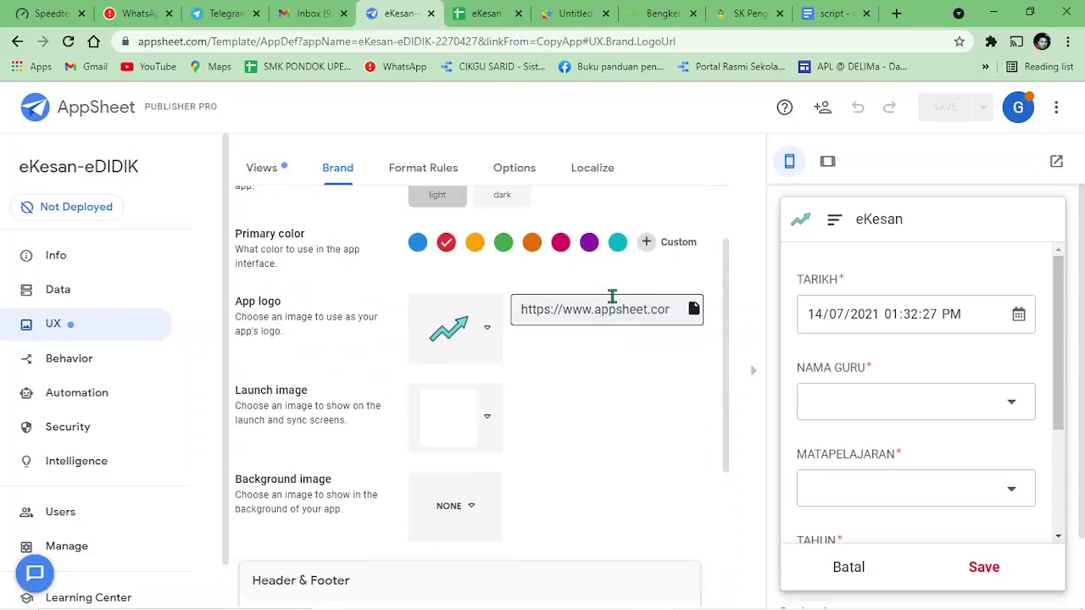
{"action": "left_click", "coordinate": [693, 310]}
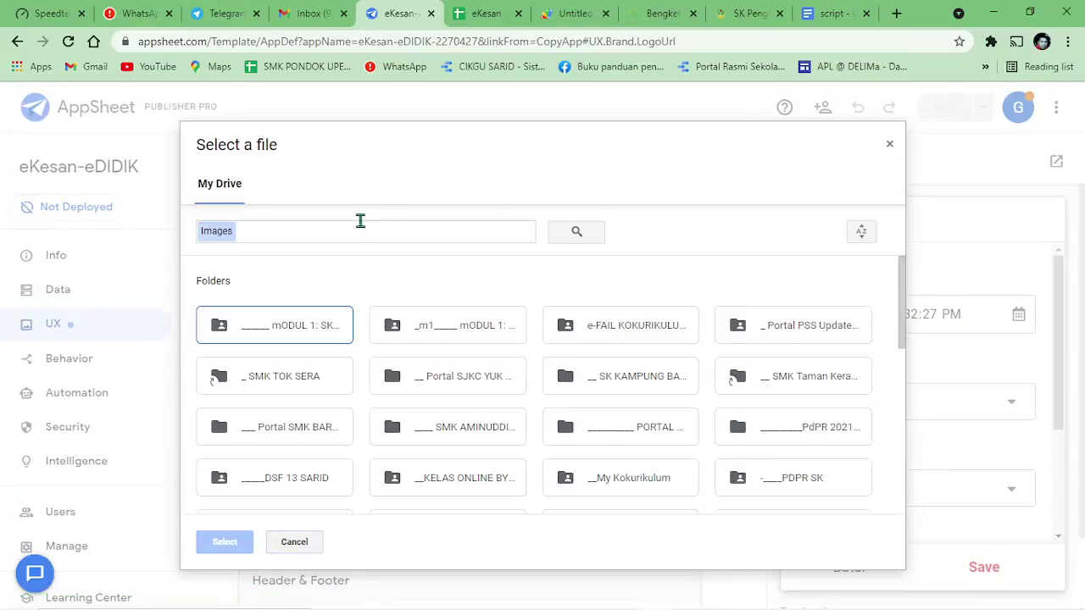
Search the Drive images for "skps".
{"action": "left_click", "coordinate": [339, 230]}
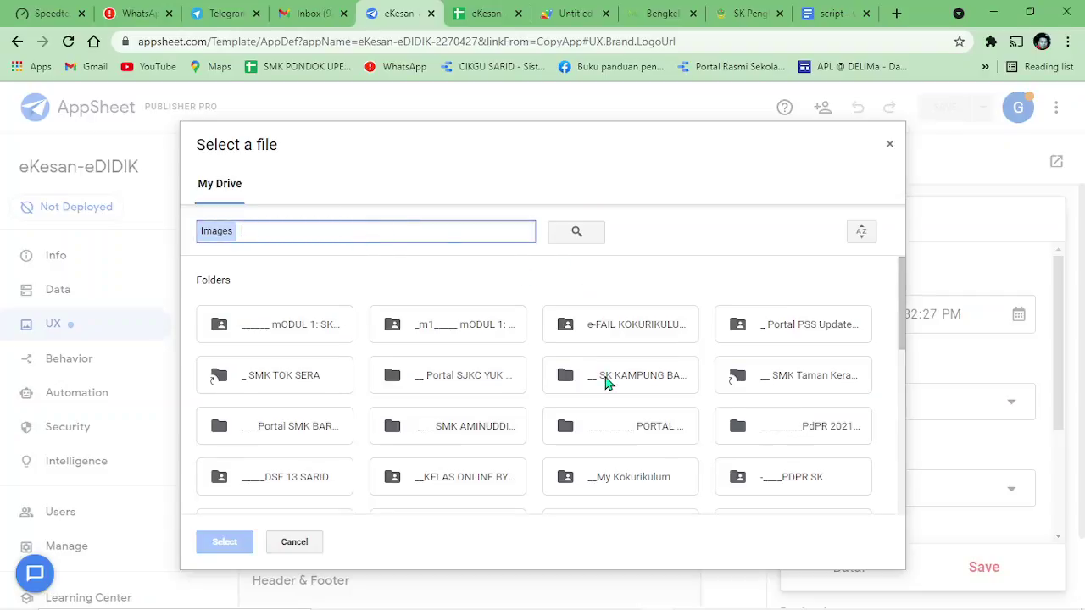
{"action": "scroll", "coordinate": [605, 380], "scroll_direction": "down", "scroll_amount": 3}
{"action": "scroll", "coordinate": [542, 356], "scroll_direction": "up", "scroll_amount": 2}
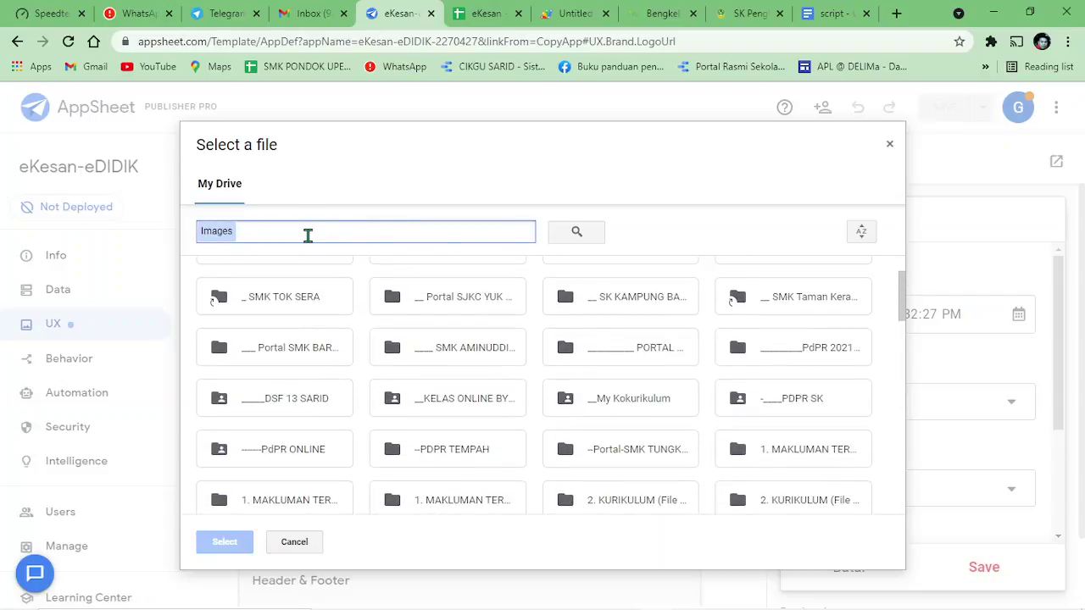
{"action": "type", "text": "sp"}
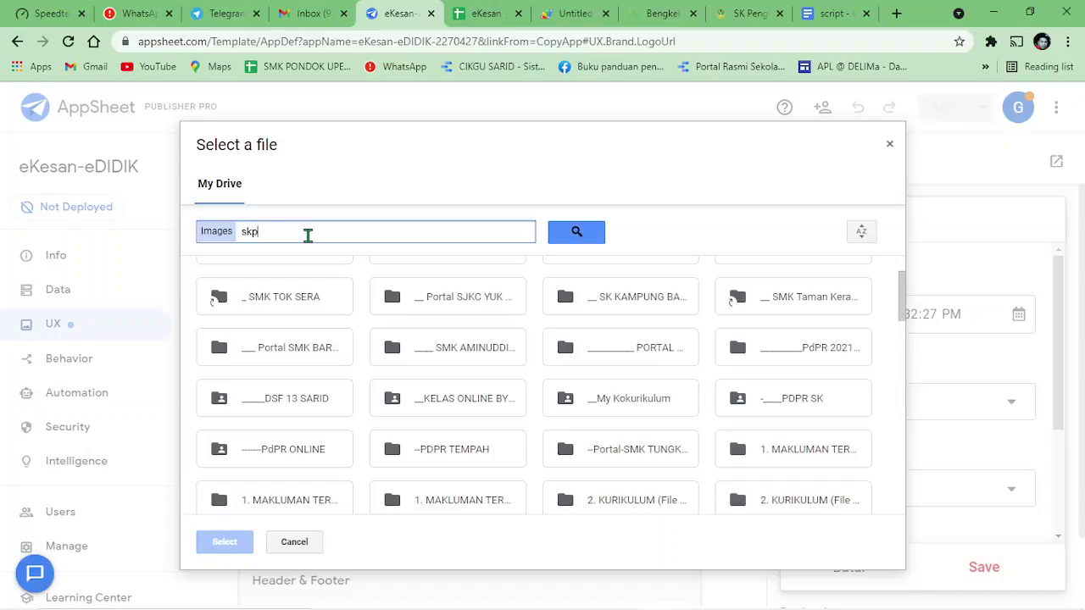
{"action": "left_click", "coordinate": [584, 233]}
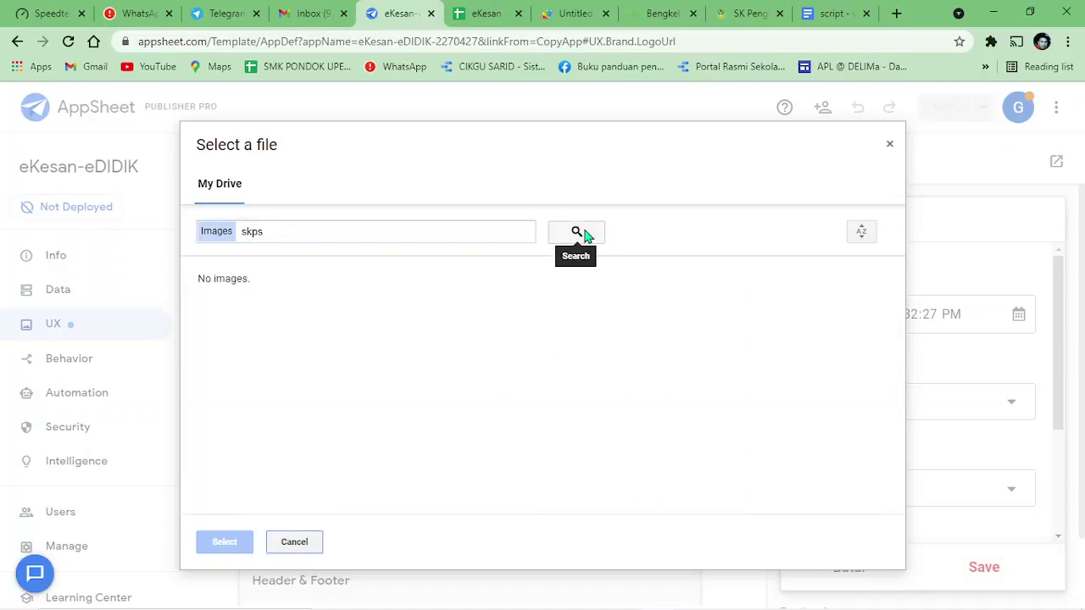
Search the Drive images for "unti" and use Untitled-3.png as the app logo.
{"action": "left_click", "coordinate": [337, 222]}
{"action": "type", "text": "unti"}
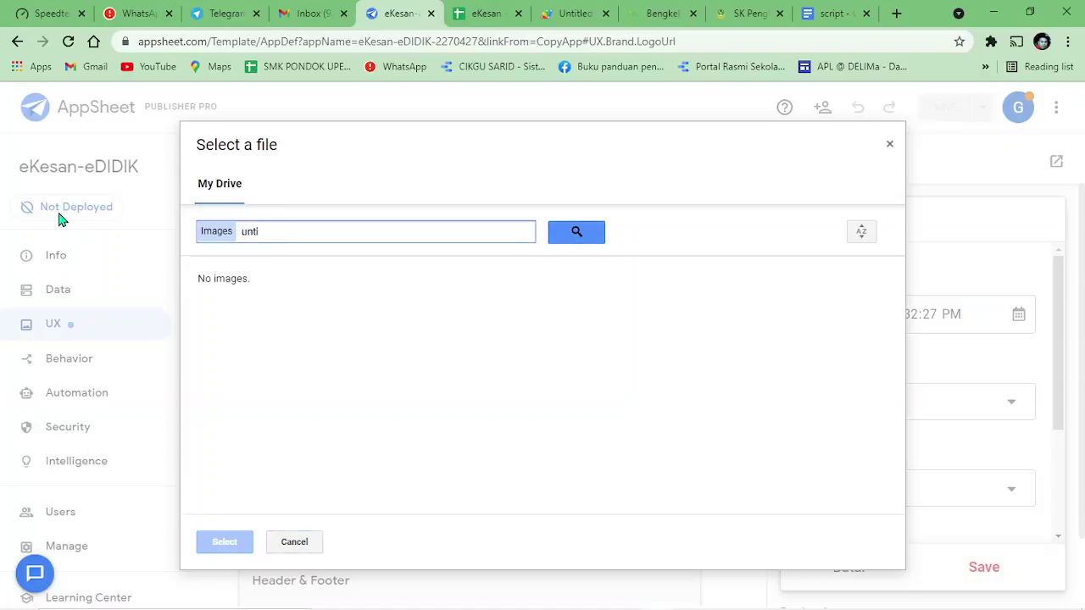
{"action": "key", "text": "Return"}
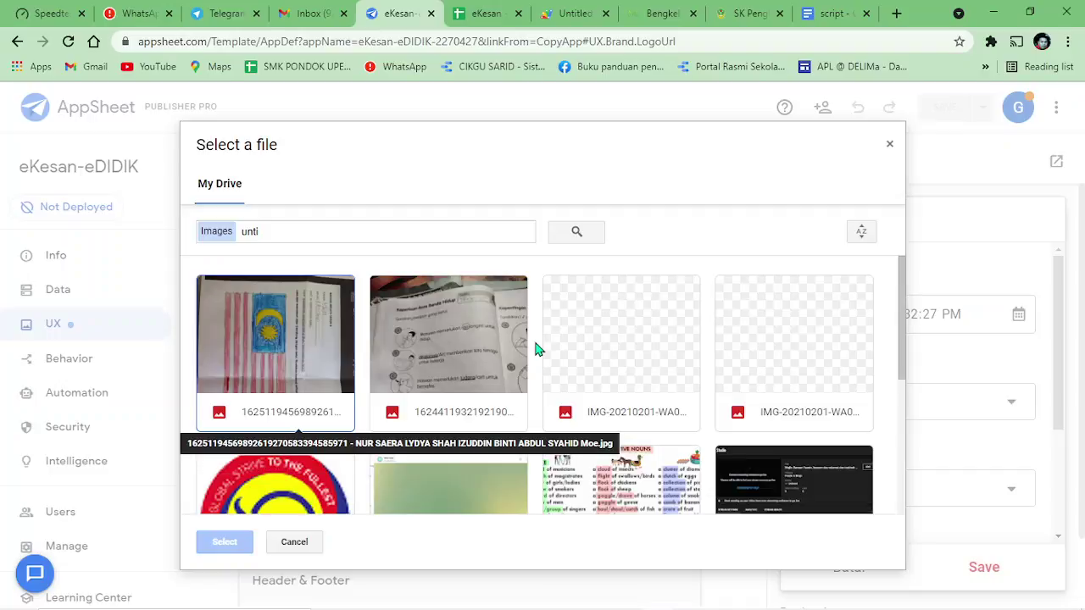
{"action": "scroll", "coordinate": [537, 348], "scroll_direction": "down", "scroll_amount": 3}
{"action": "scroll", "coordinate": [377, 355], "scroll_direction": "up", "scroll_amount": 2}
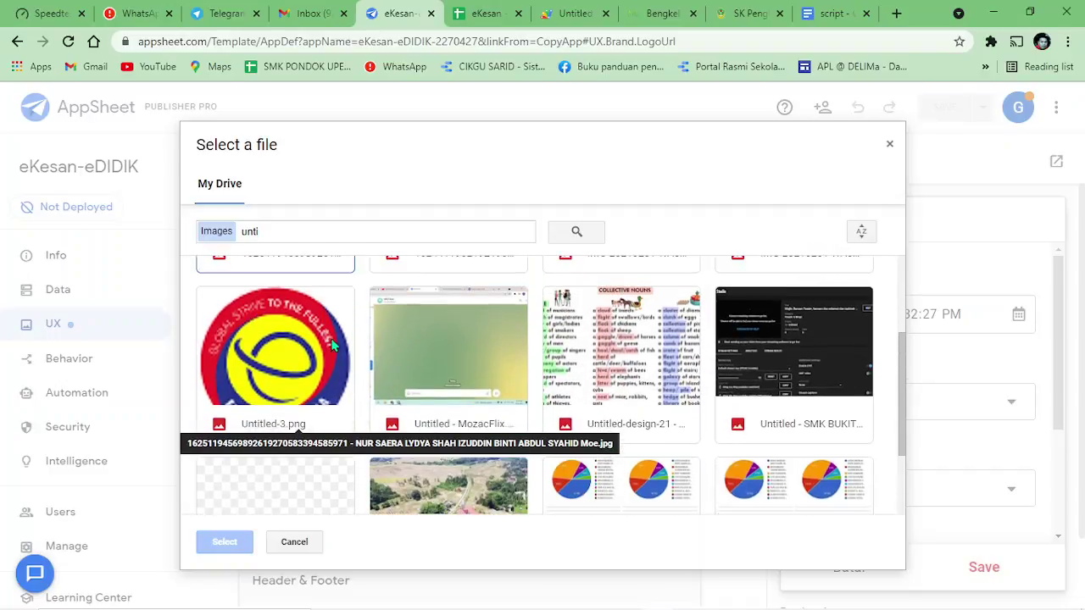
{"action": "left_click", "coordinate": [311, 345]}
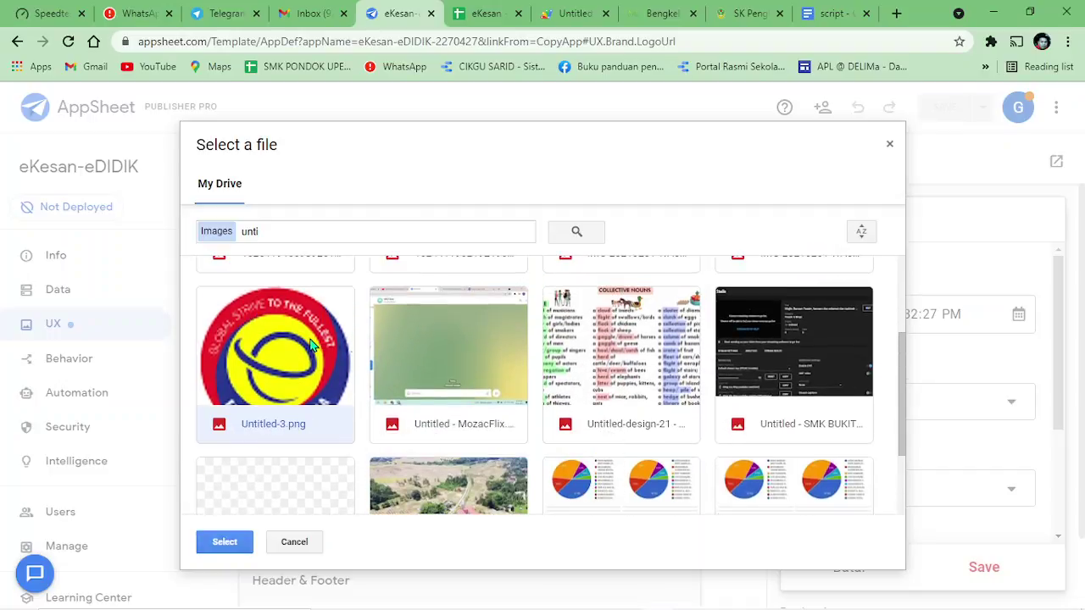
{"action": "left_click", "coordinate": [240, 542]}
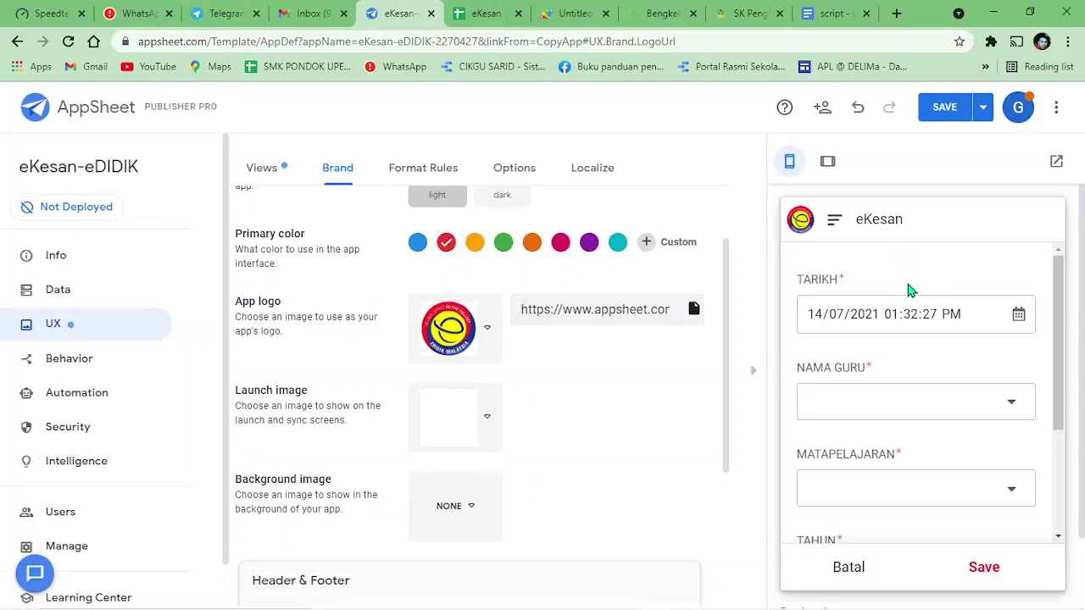
Set the app's primary color to magenta and its background image to the light blue diagonal pattern.
{"action": "scroll", "coordinate": [941, 428], "scroll_direction": "down", "scroll_amount": 4}
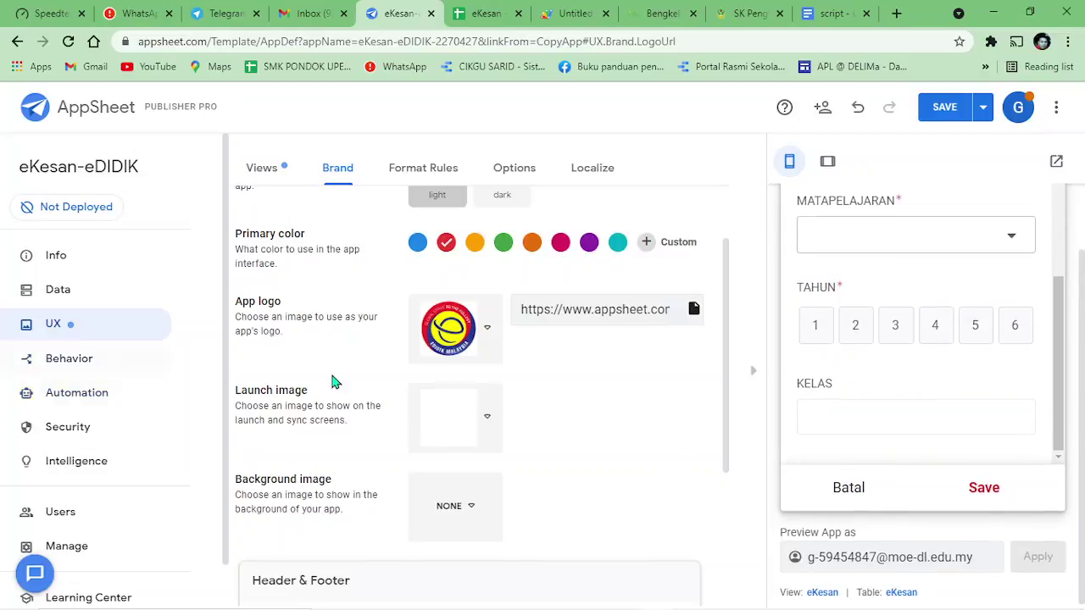
{"action": "scroll", "coordinate": [333, 381], "scroll_direction": "up", "scroll_amount": 2}
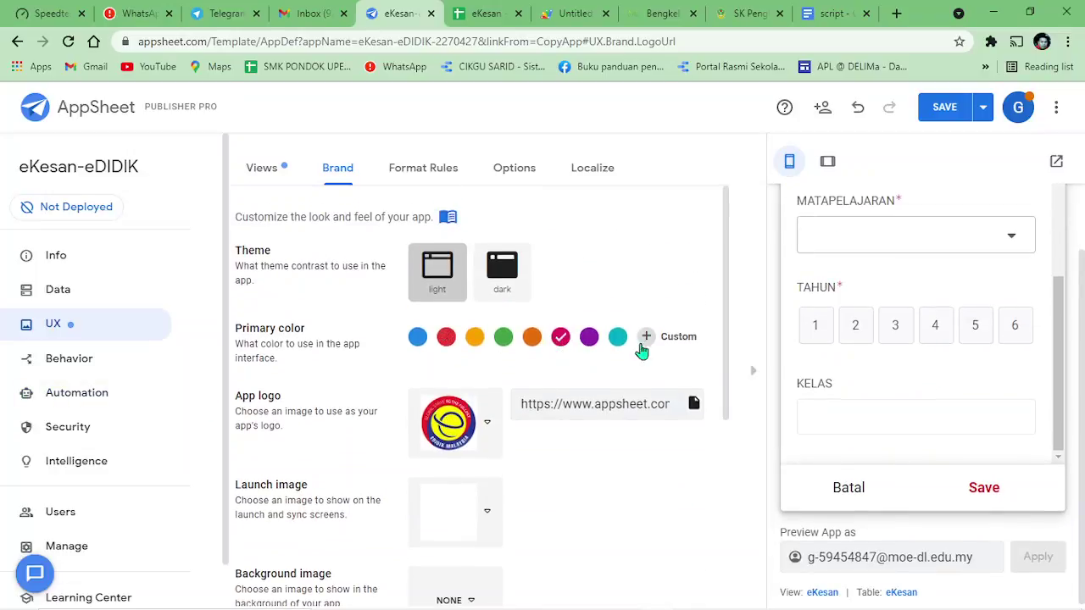
{"action": "scroll", "coordinate": [533, 424], "scroll_direction": "down", "scroll_amount": 2}
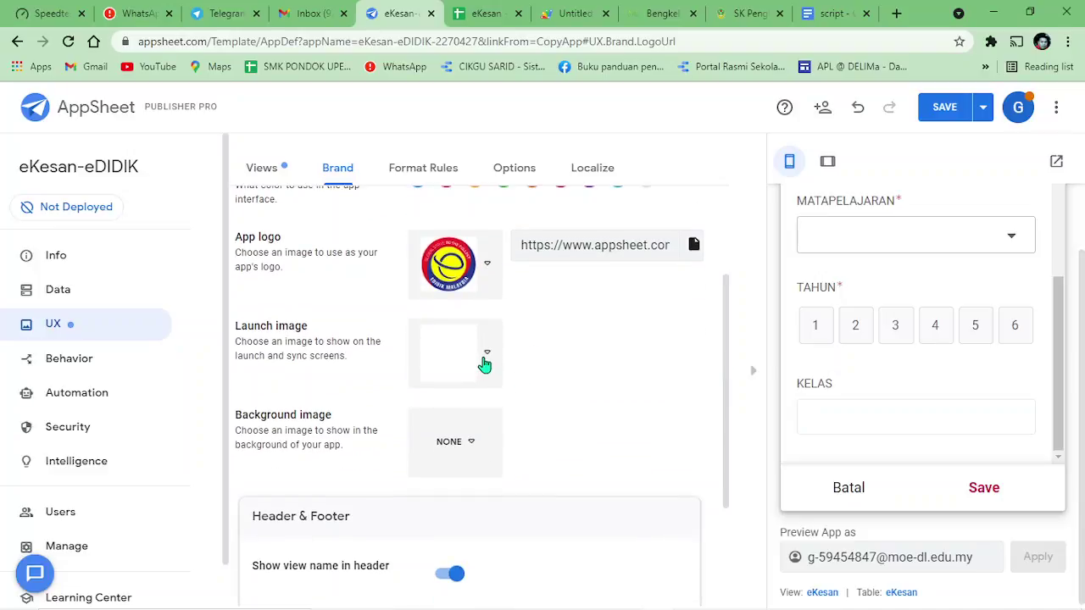
{"action": "left_click", "coordinate": [473, 440]}
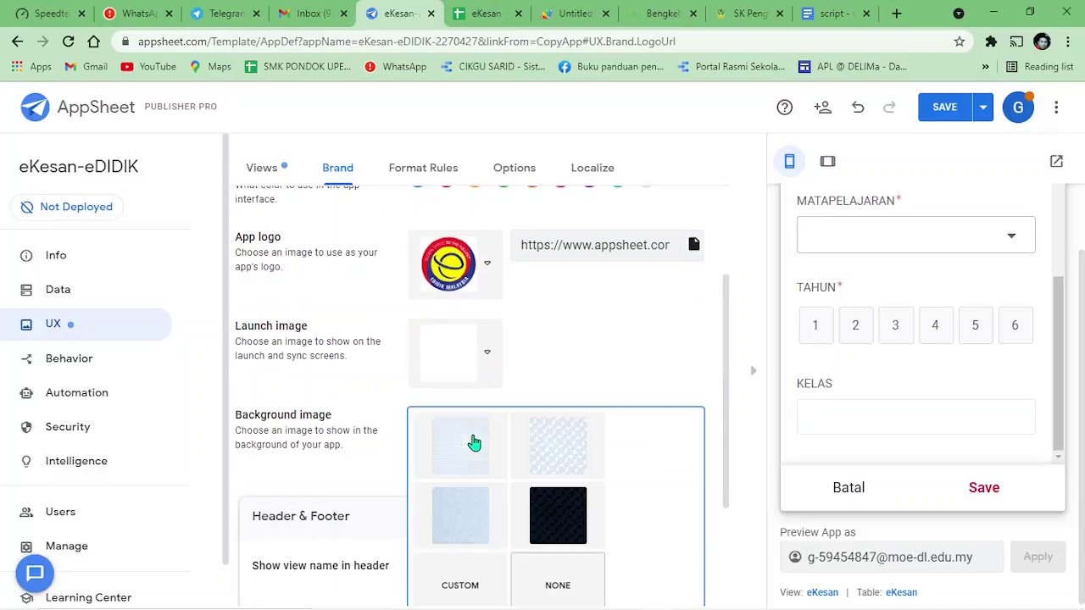
{"action": "left_click", "coordinate": [532, 458]}
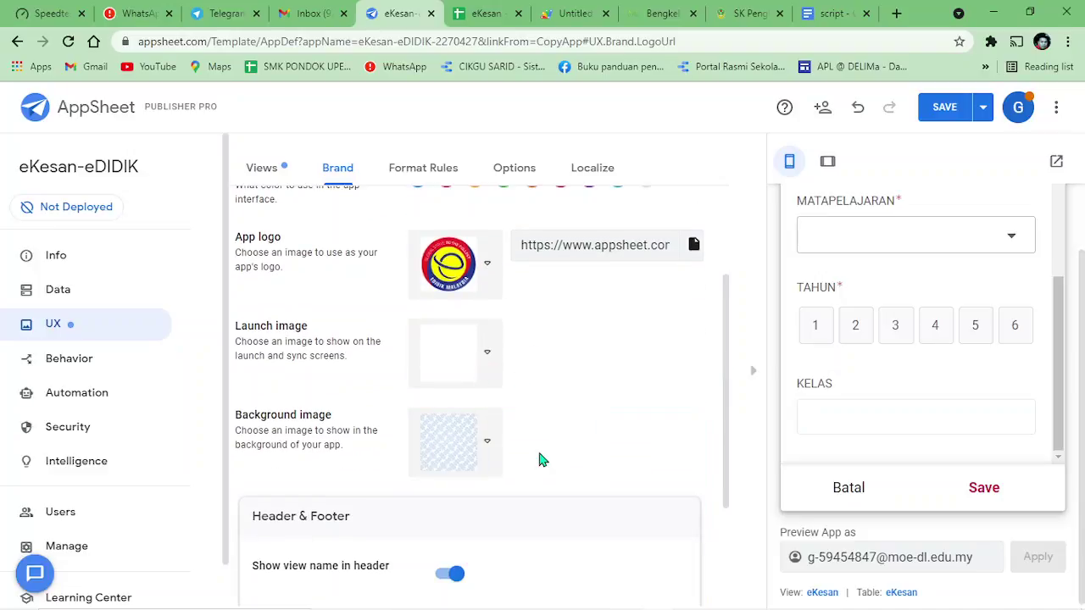
Set the launch image to a custom image and open the Drive file browser for it.
{"action": "left_click", "coordinate": [476, 360]}
{"action": "scroll", "coordinate": [612, 461], "scroll_direction": "down", "scroll_amount": 2}
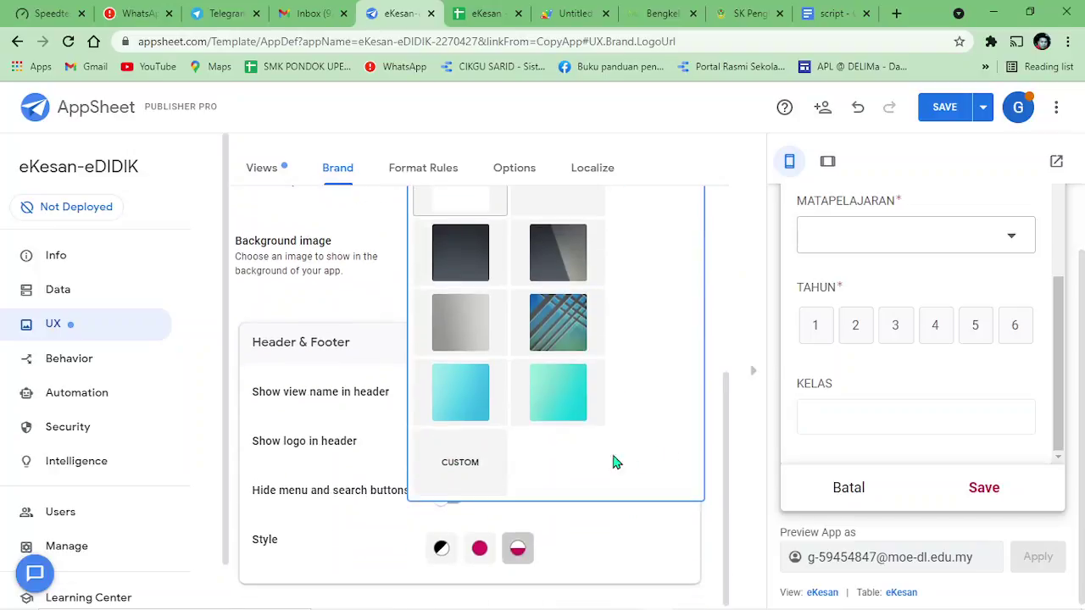
{"action": "left_click", "coordinate": [455, 465]}
{"action": "scroll", "coordinate": [650, 274], "scroll_direction": "up", "scroll_amount": 4}
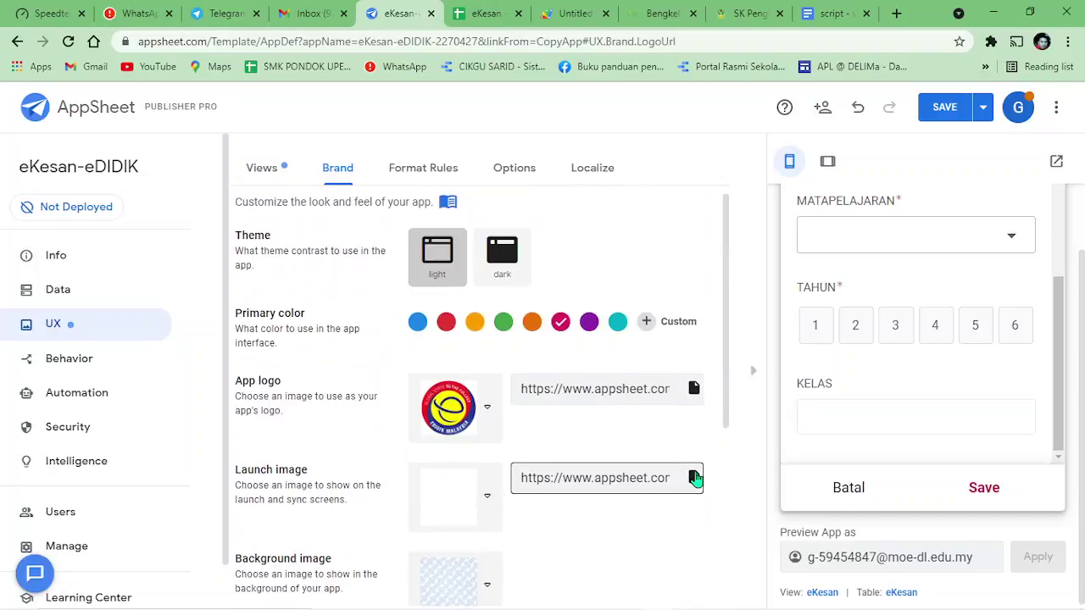
{"action": "left_click", "coordinate": [693, 478]}
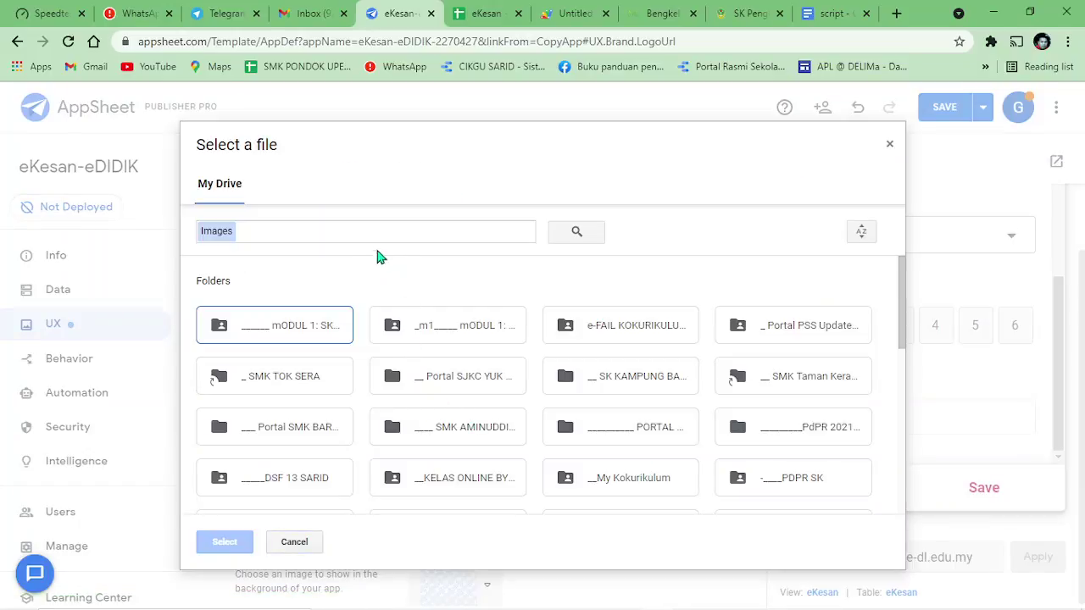
Search the Drive images for "unti" and use the aerial photo Untitled.jpg as the launch image.
{"action": "left_click", "coordinate": [366, 234]}
{"action": "type", "text": "unti"}
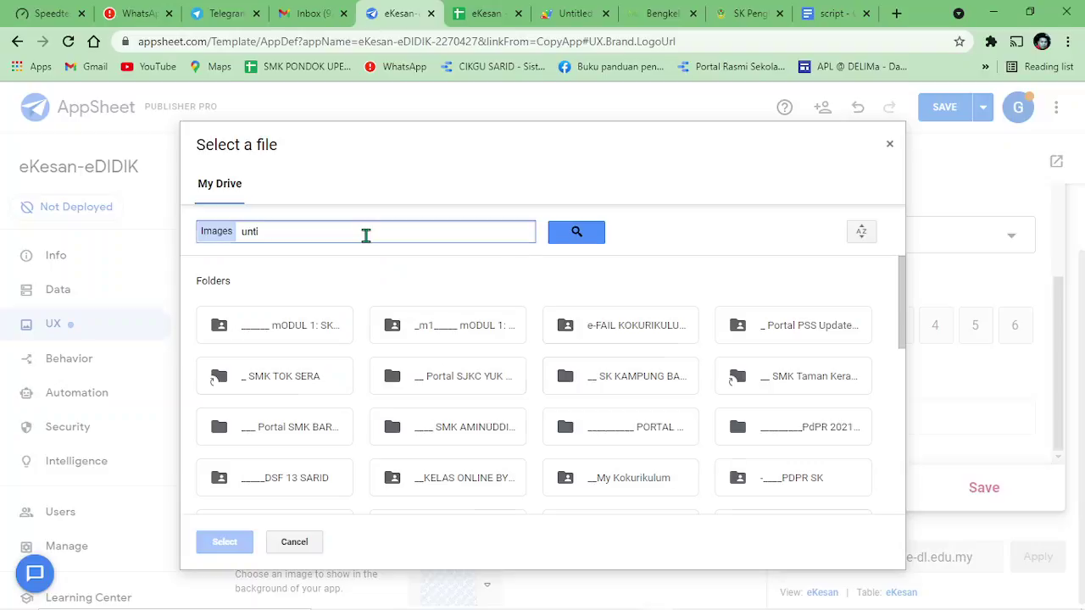
{"action": "key", "text": "Return"}
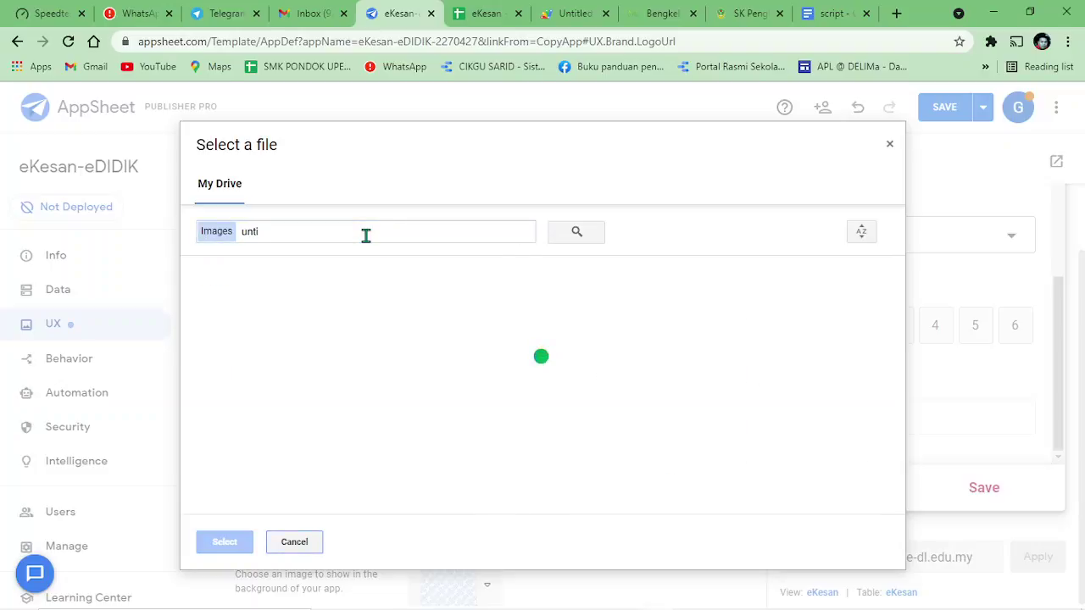
{"action": "scroll", "coordinate": [487, 356], "scroll_direction": "down", "scroll_amount": 3}
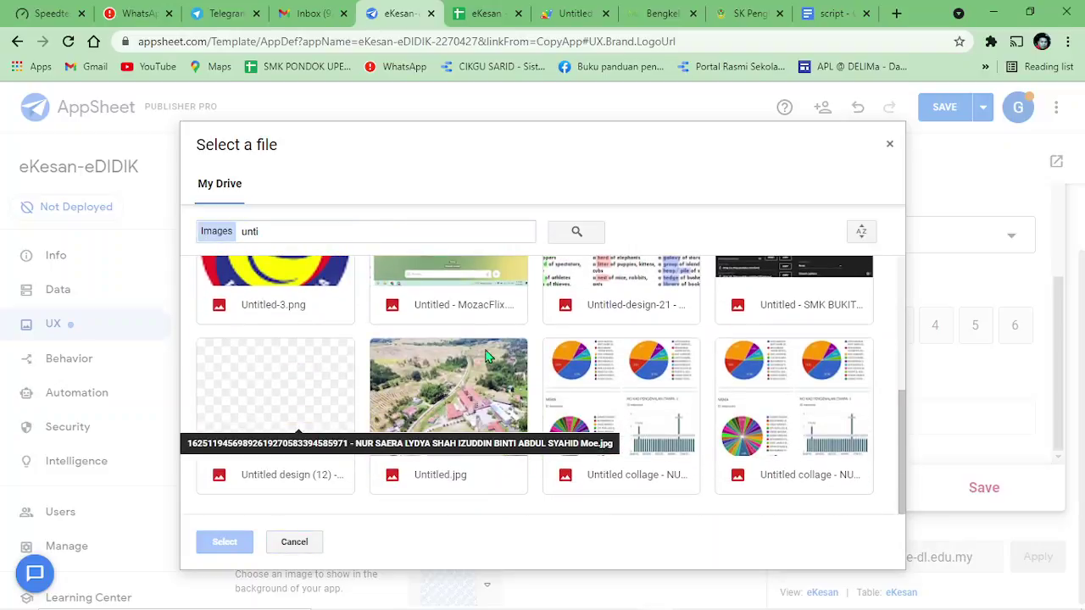
{"action": "left_click", "coordinate": [488, 356]}
{"action": "left_click", "coordinate": [224, 541]}
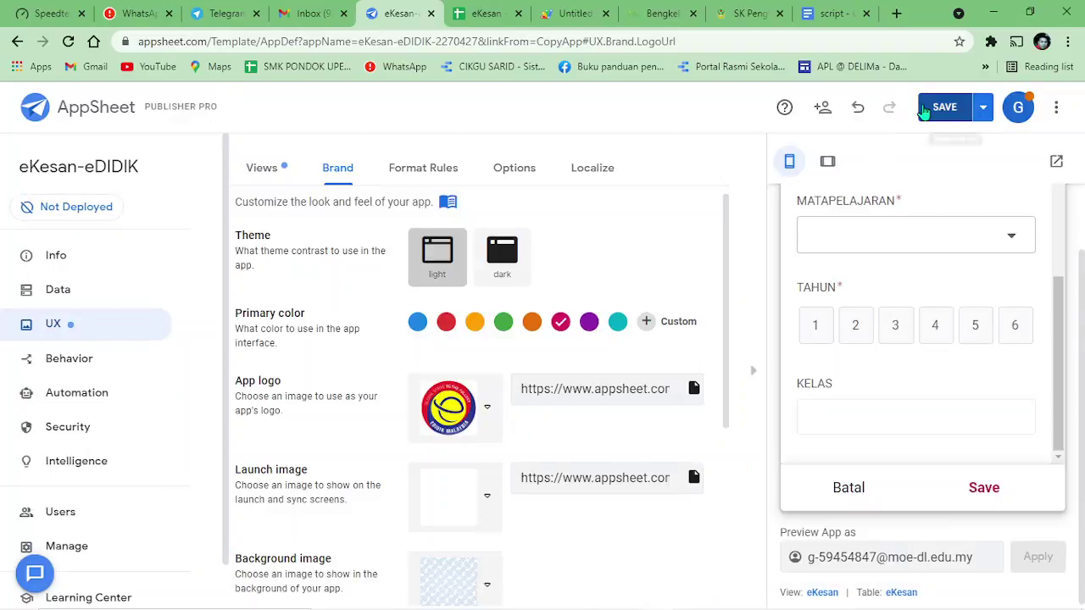
Save the app, cancel the blank form in the preview to show the Analisis Harian chart, and reopen the eKesan form.
{"action": "left_click", "coordinate": [924, 112]}
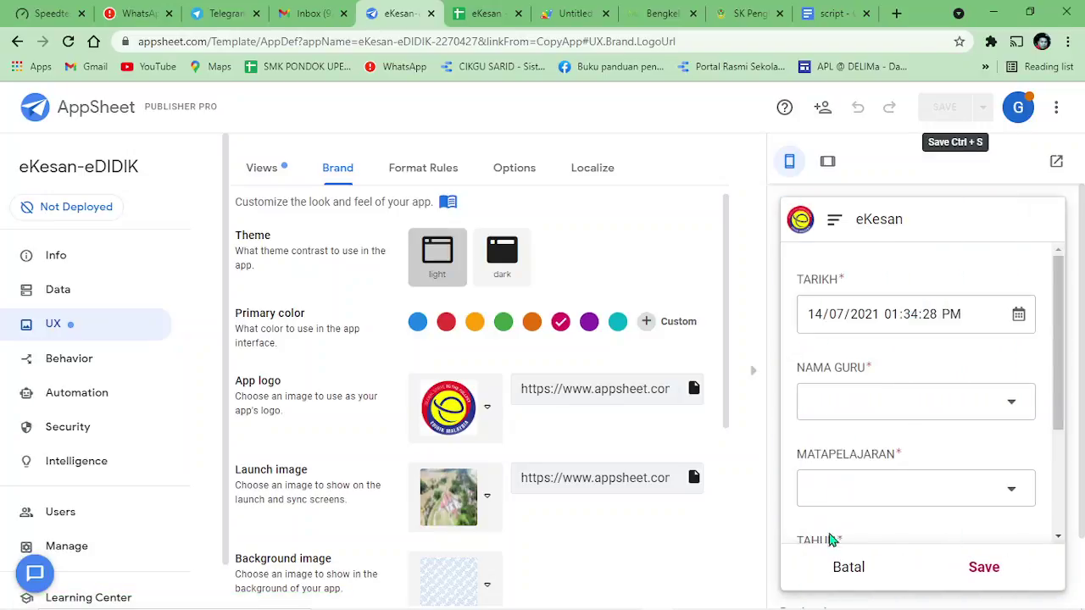
{"action": "left_click", "coordinate": [849, 567]}
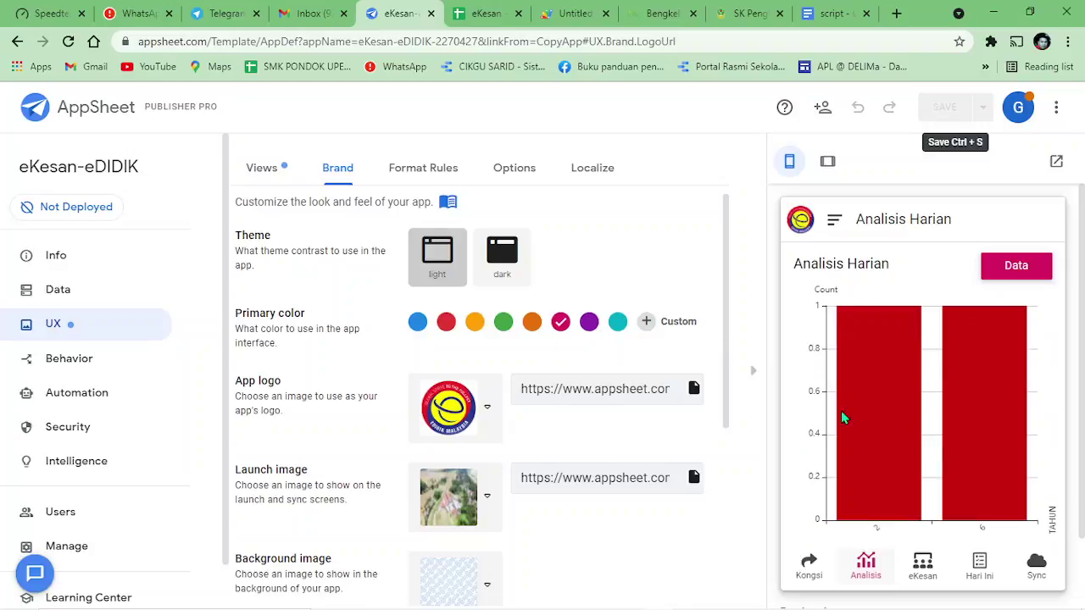
{"action": "left_click", "coordinate": [927, 575]}
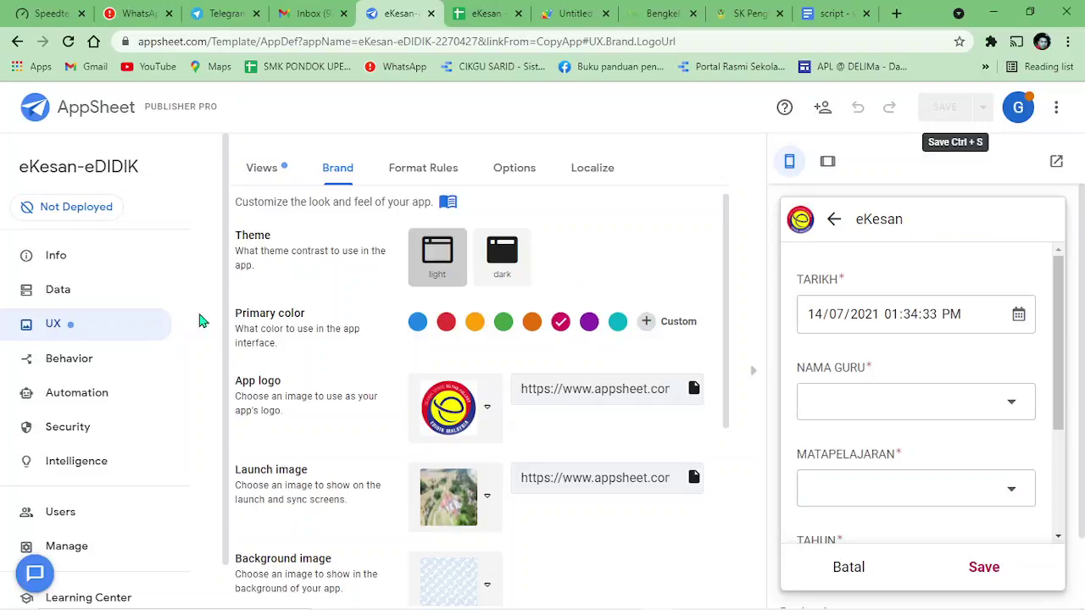
Rename the primary view eKesan to "eKesan SKPKS" and save the app.
{"action": "left_click", "coordinate": [87, 333]}
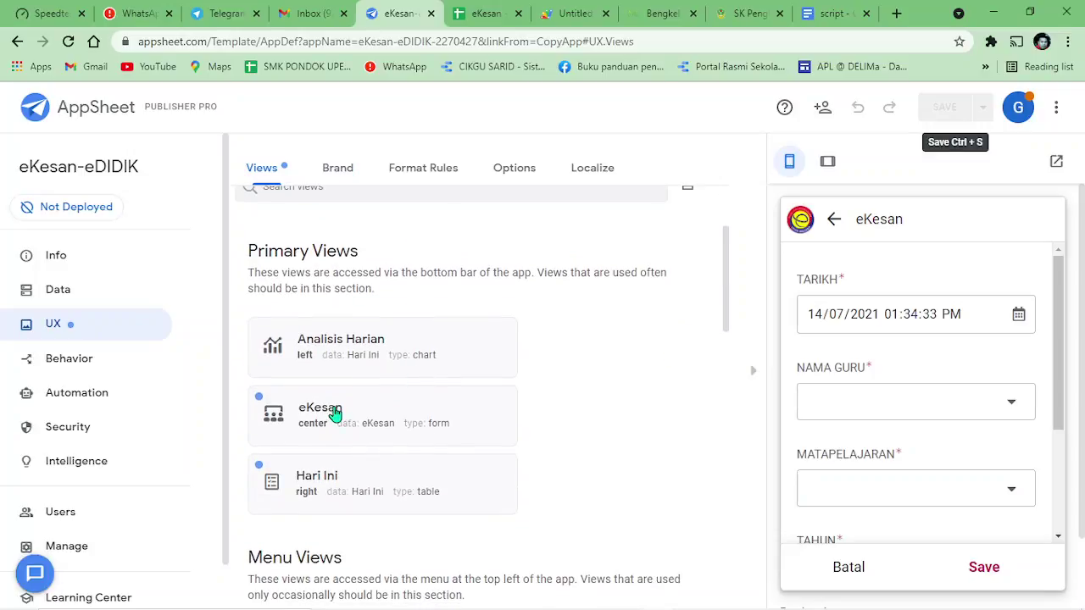
{"action": "left_click", "coordinate": [335, 412]}
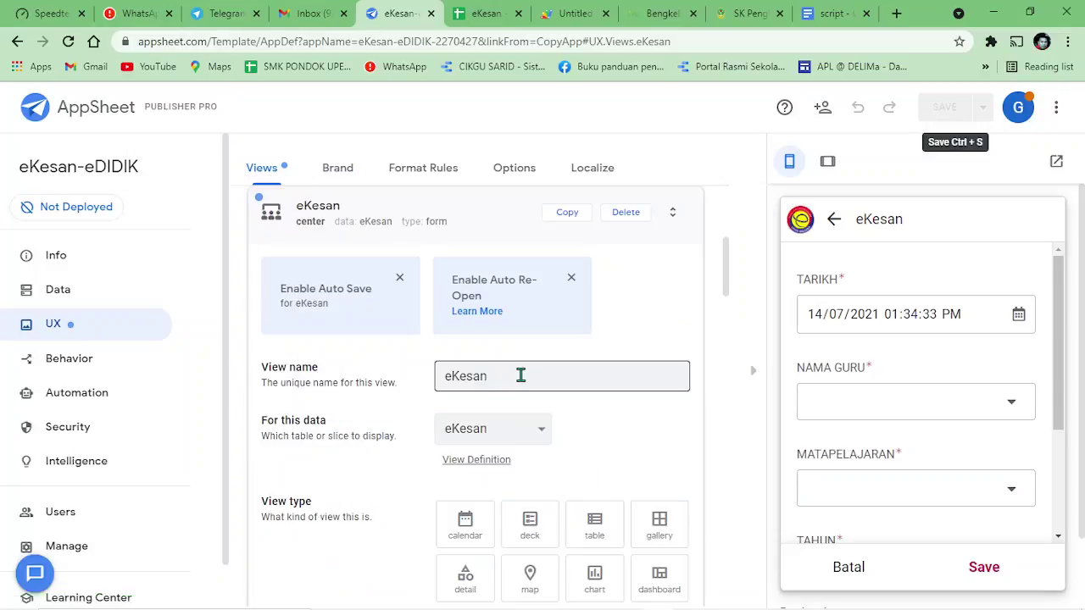
{"action": "left_click", "coordinate": [520, 376]}
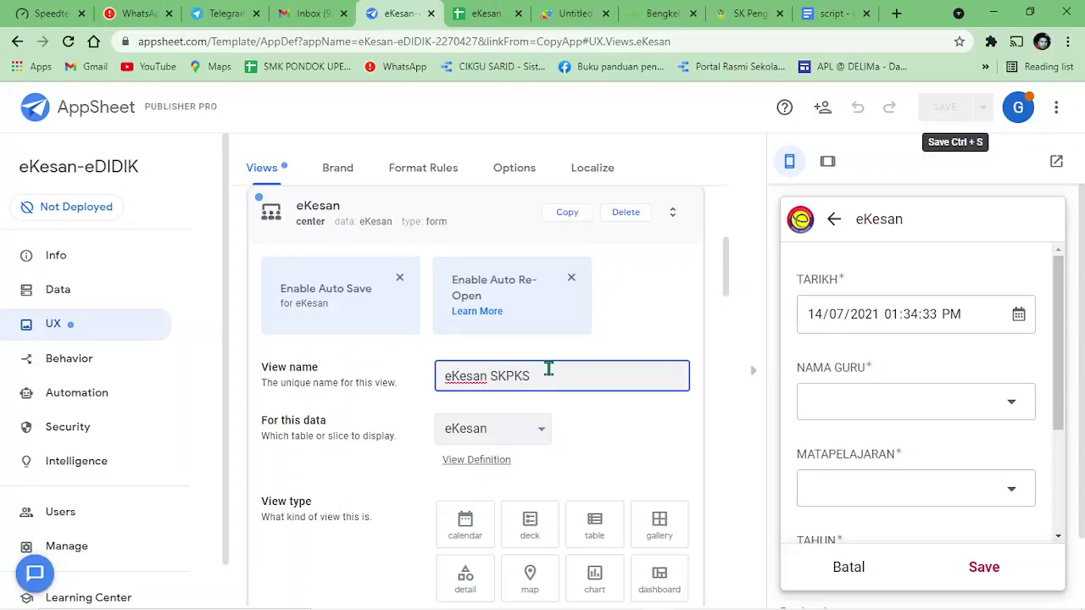
{"action": "left_click", "coordinate": [708, 157]}
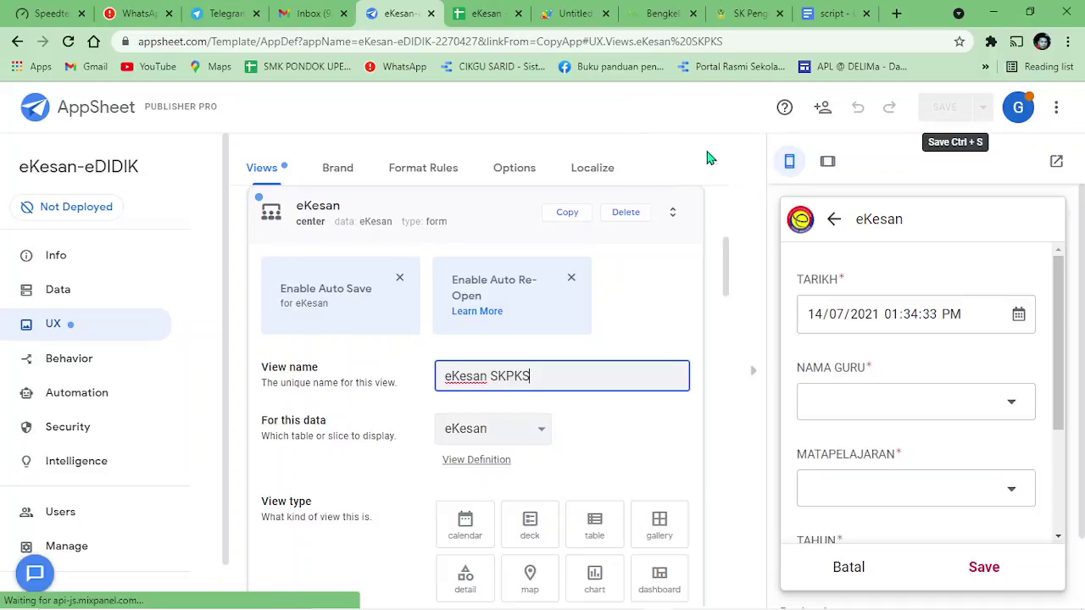
{"action": "left_click", "coordinate": [939, 114]}
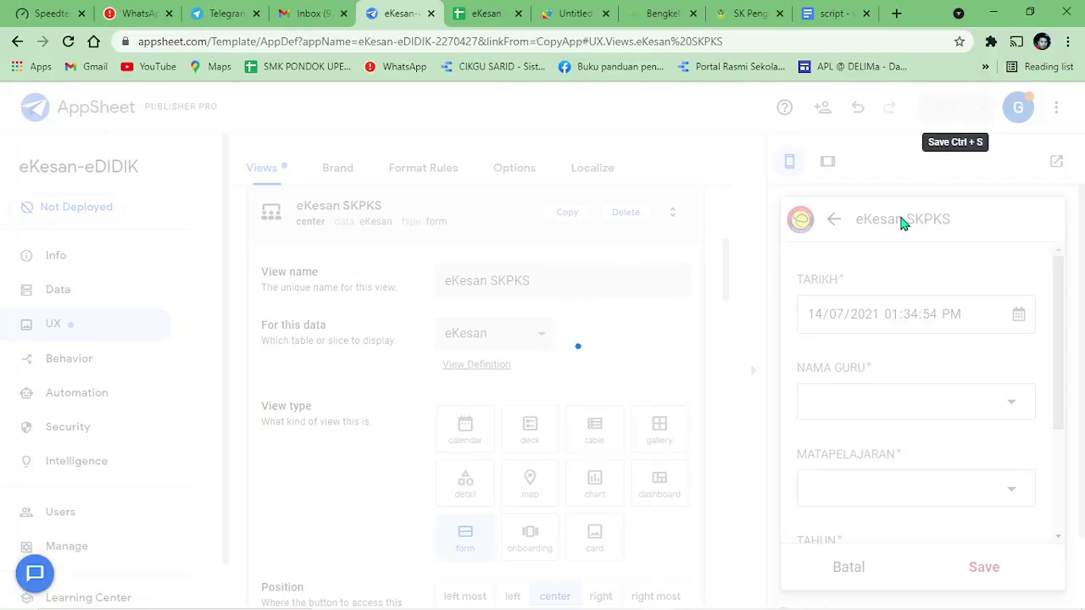
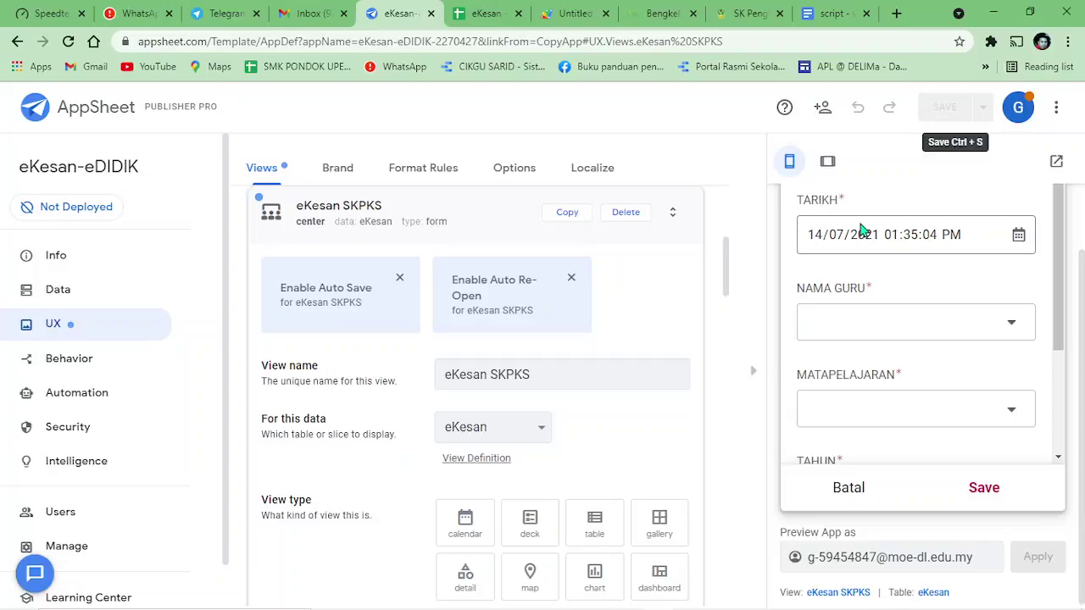
Look through the eKesan SKPKS form in the app preview and select the third listed teacher as NAMA GURU.
{"action": "scroll", "coordinate": [935, 293], "scroll_direction": "down", "scroll_amount": 2}
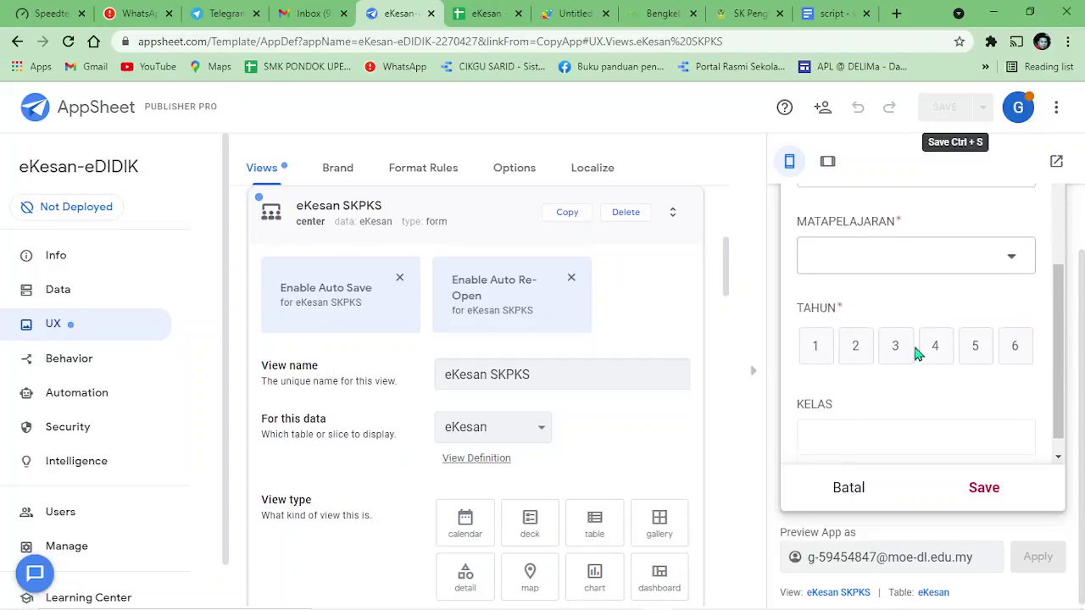
{"action": "scroll", "coordinate": [975, 322], "scroll_direction": "down", "scroll_amount": 1}
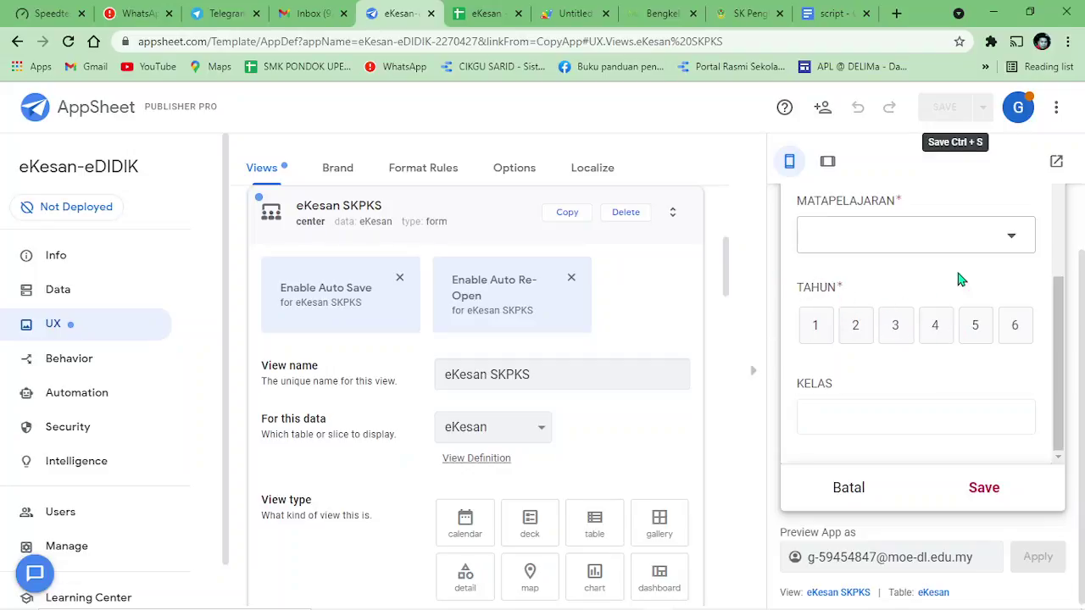
{"action": "scroll", "coordinate": [961, 278], "scroll_direction": "up", "scroll_amount": 2}
{"action": "scroll", "coordinate": [876, 274], "scroll_direction": "down", "scroll_amount": 2}
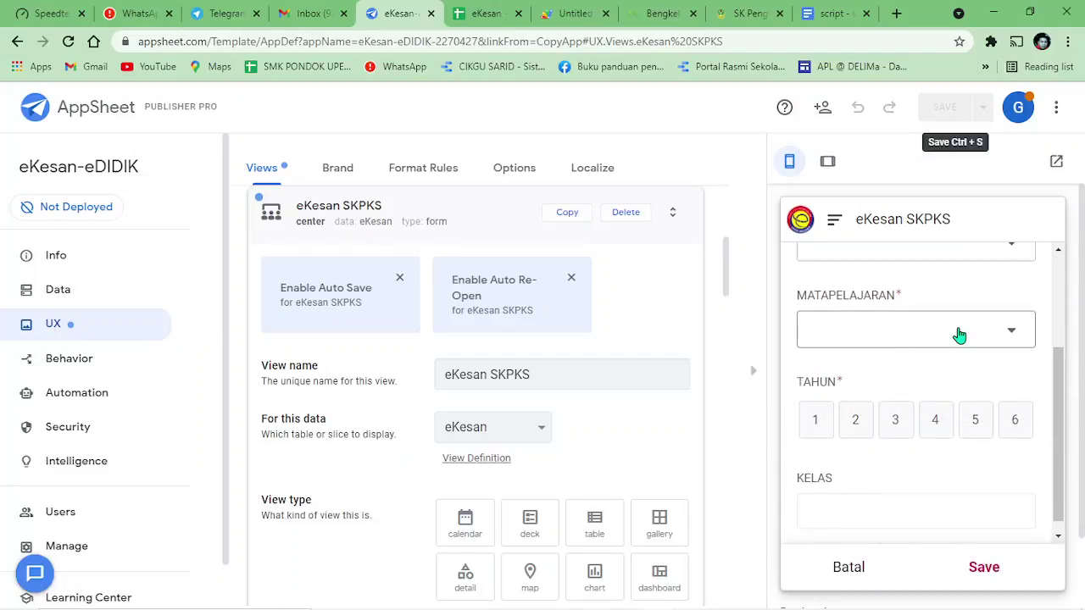
{"action": "scroll", "coordinate": [992, 334], "scroll_direction": "up", "scroll_amount": 2}
{"action": "left_click", "coordinate": [1010, 407]}
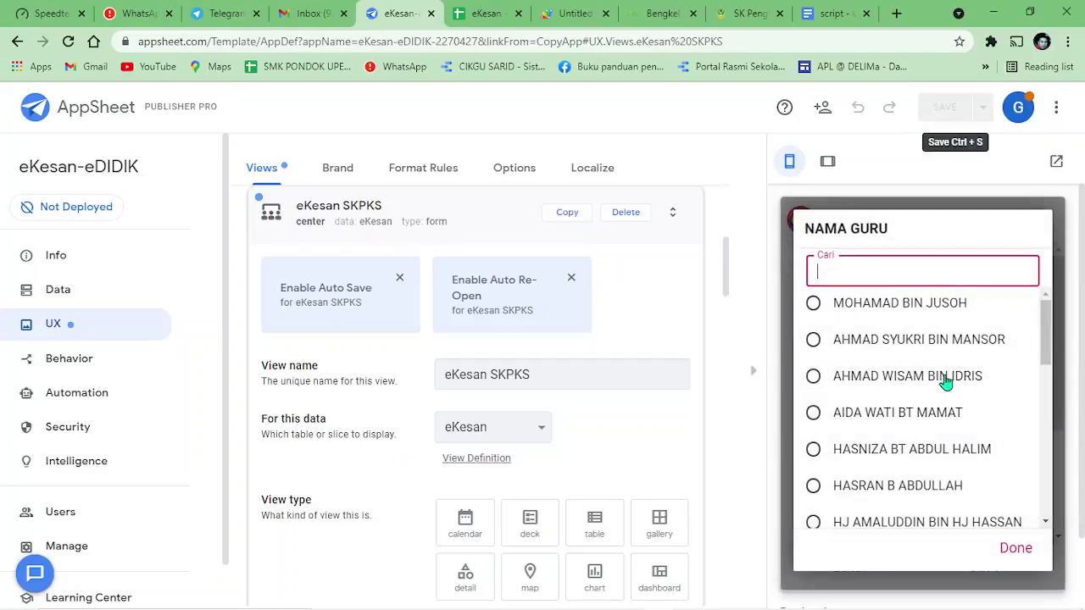
{"action": "left_click", "coordinate": [892, 381]}
{"action": "scroll", "coordinate": [915, 402], "scroll_direction": "down", "scroll_amount": 2}
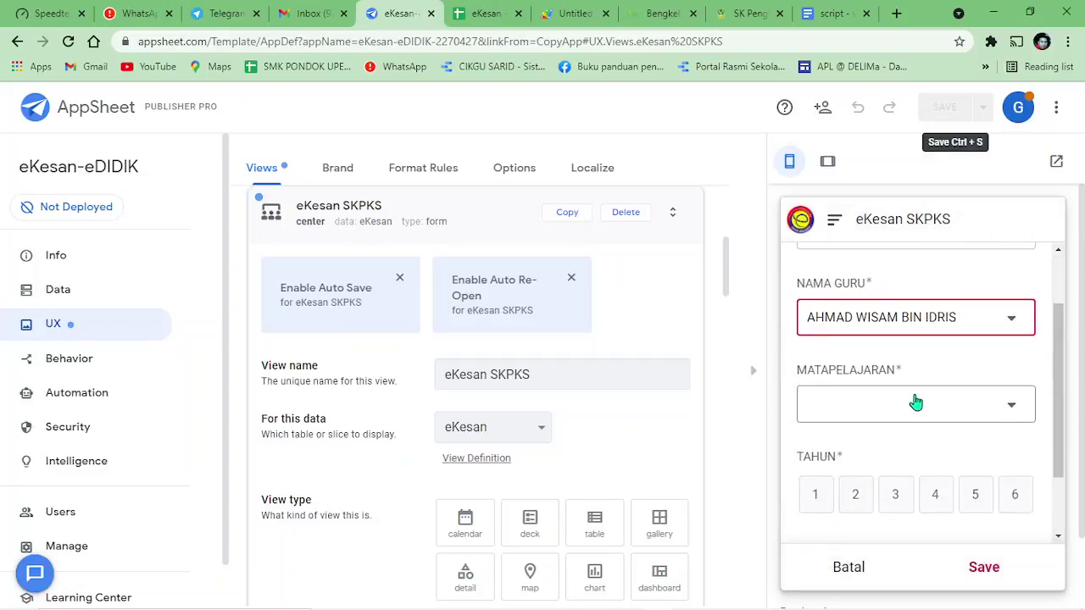
Set MATAPELAJARAN to REKA BENTUK TEKNOLOGI, TAHUN to 2 and KELAS to TEKUN in the eKesan SKPKS form.
{"action": "left_click", "coordinate": [983, 327]}
{"action": "scroll", "coordinate": [882, 352], "scroll_direction": "down", "scroll_amount": 1}
{"action": "scroll", "coordinate": [880, 351], "scroll_direction": "down", "scroll_amount": 3}
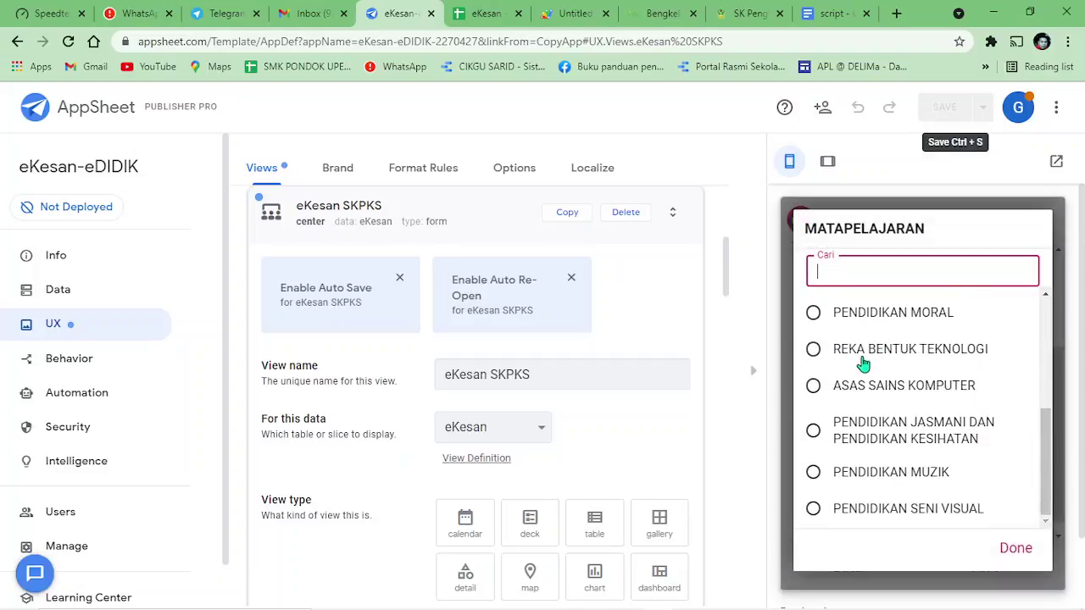
{"action": "left_click", "coordinate": [858, 344]}
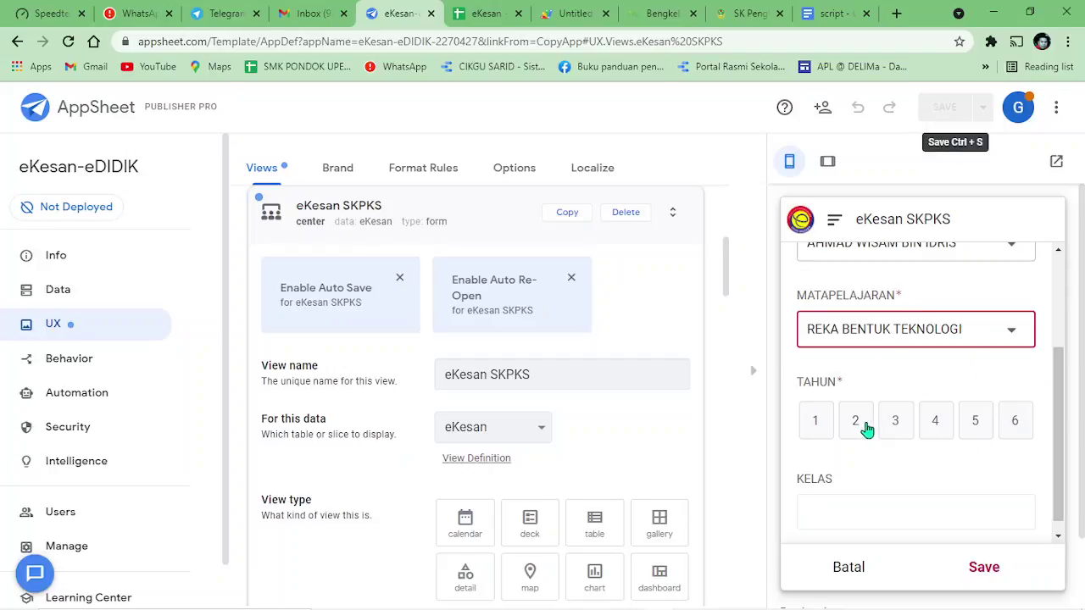
{"action": "left_click", "coordinate": [858, 421]}
{"action": "scroll", "coordinate": [938, 394], "scroll_direction": "down", "scroll_amount": 2}
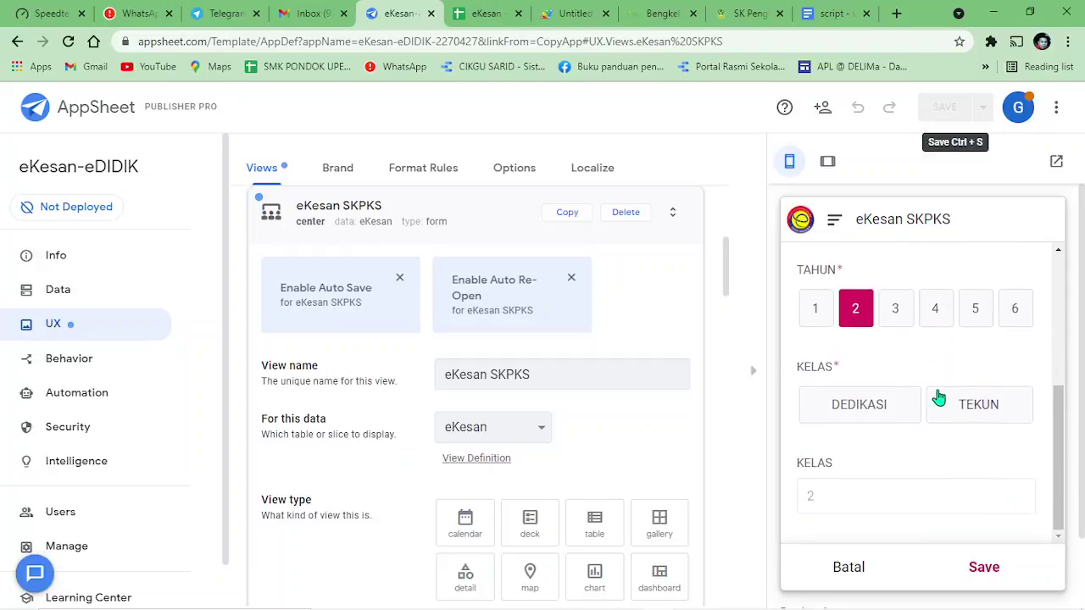
{"action": "left_click", "coordinate": [985, 418]}
{"action": "scroll", "coordinate": [1000, 412], "scroll_direction": "down", "scroll_amount": 1}
Select all pupils for NAMA MURID except the fourth and fifth from the list's end, and save the form entry.
{"action": "left_click", "coordinate": [1014, 416]}
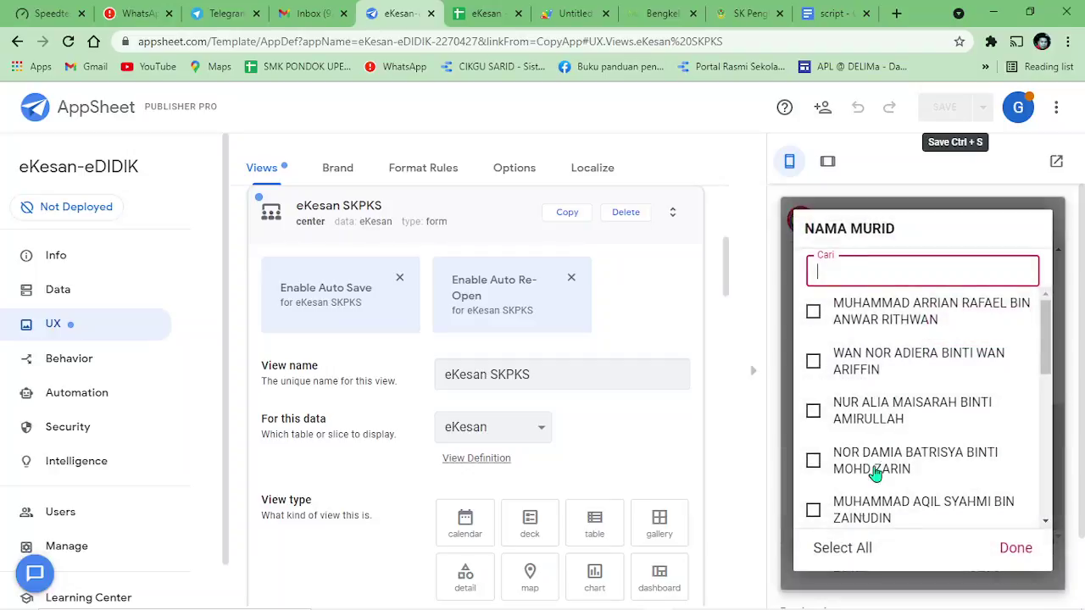
{"action": "left_click", "coordinate": [848, 551]}
{"action": "scroll", "coordinate": [860, 377], "scroll_direction": "down", "scroll_amount": 2}
{"action": "scroll", "coordinate": [860, 377], "scroll_direction": "down", "scroll_amount": 3}
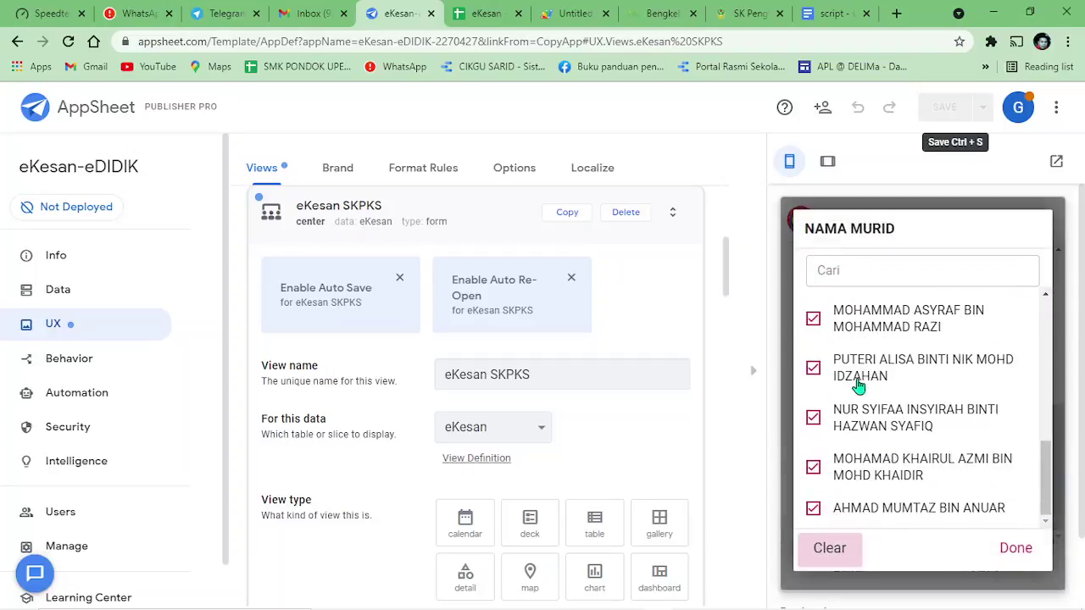
{"action": "left_click", "coordinate": [828, 371]}
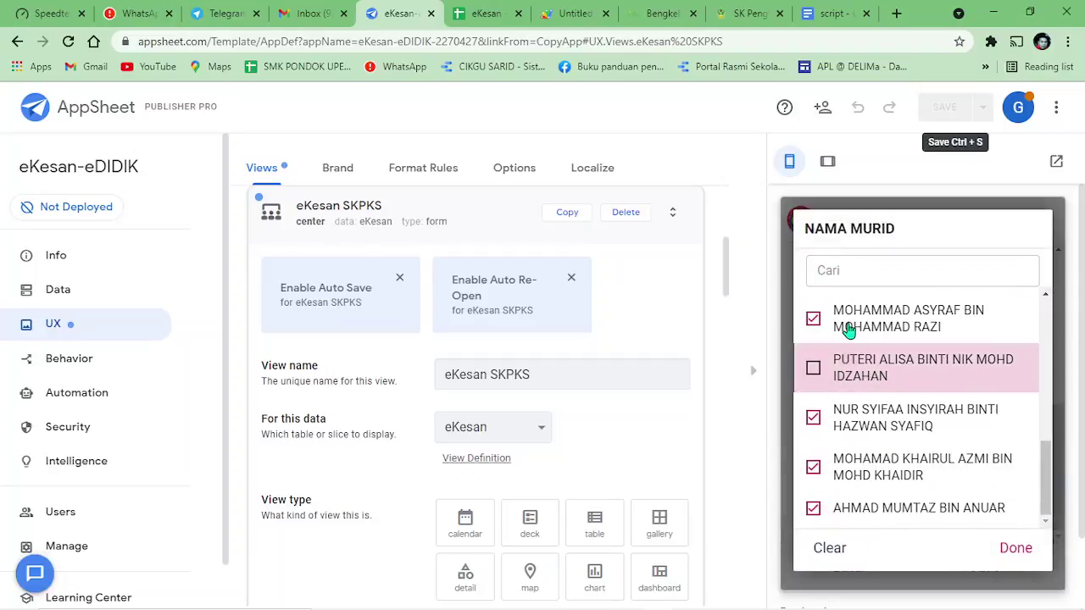
{"action": "left_click", "coordinate": [849, 331]}
{"action": "left_click", "coordinate": [1017, 550]}
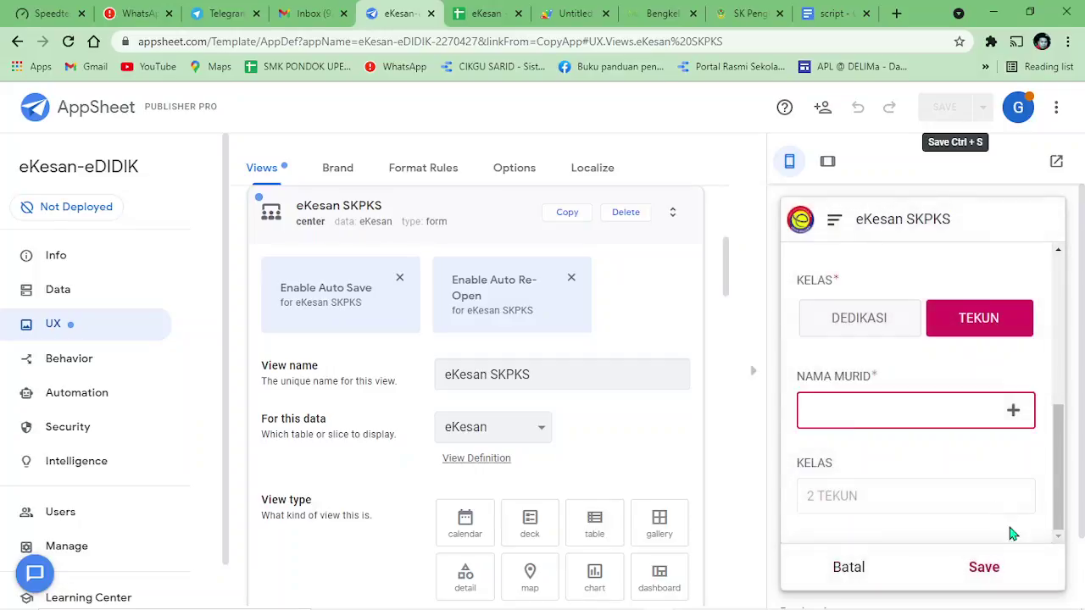
{"action": "left_click", "coordinate": [988, 569]}
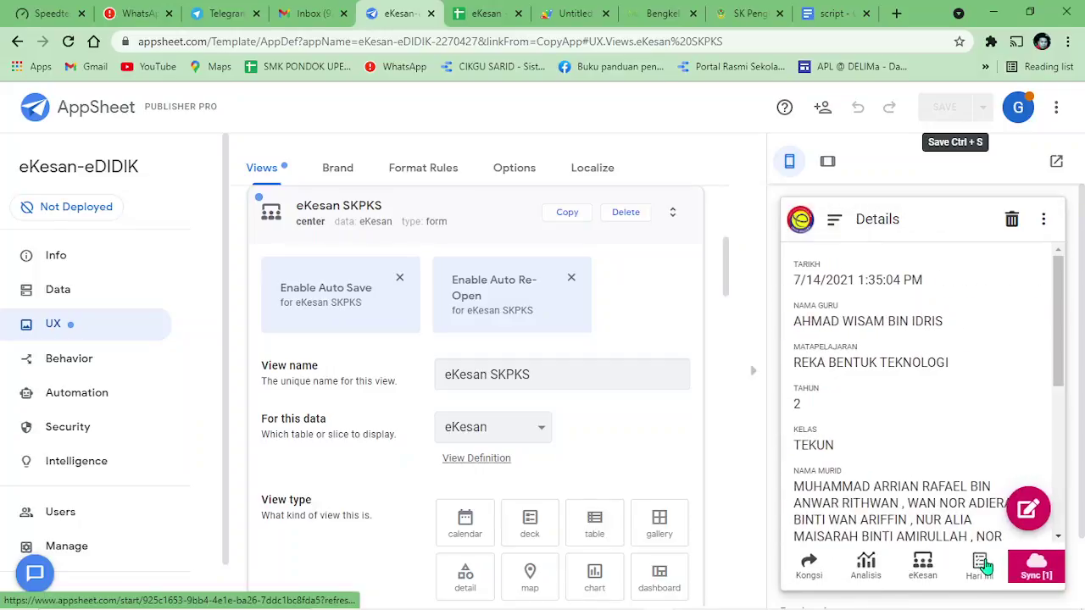
Switch to the eKesan spreadsheet in Google Sheets and delete rows 2 to 39 of the eKesan sheet.
{"action": "left_click", "coordinate": [474, 10]}
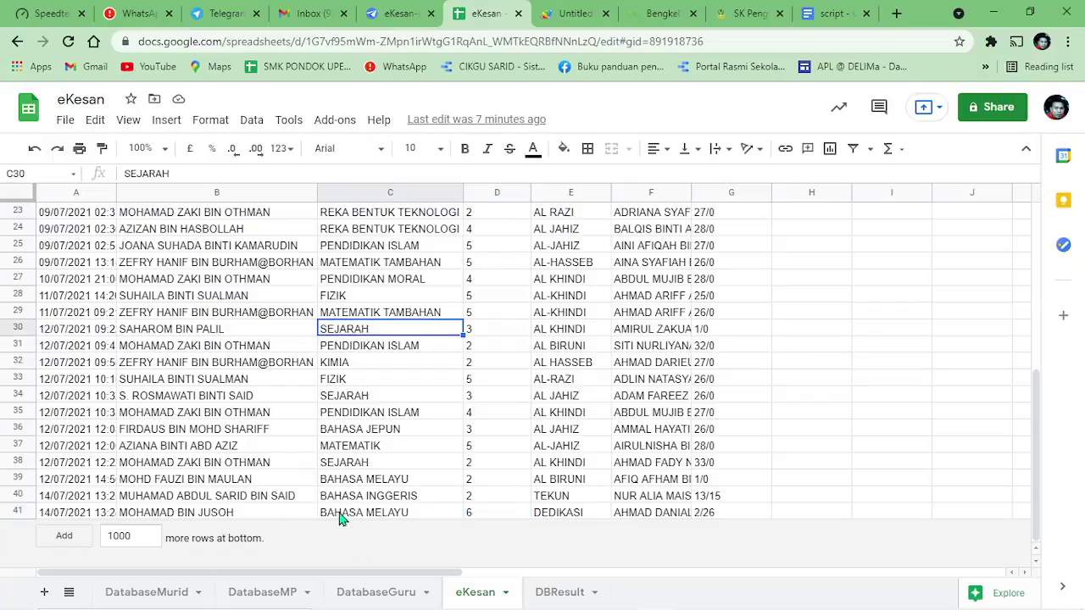
{"action": "scroll", "coordinate": [80, 305], "scroll_direction": "up", "scroll_amount": 7}
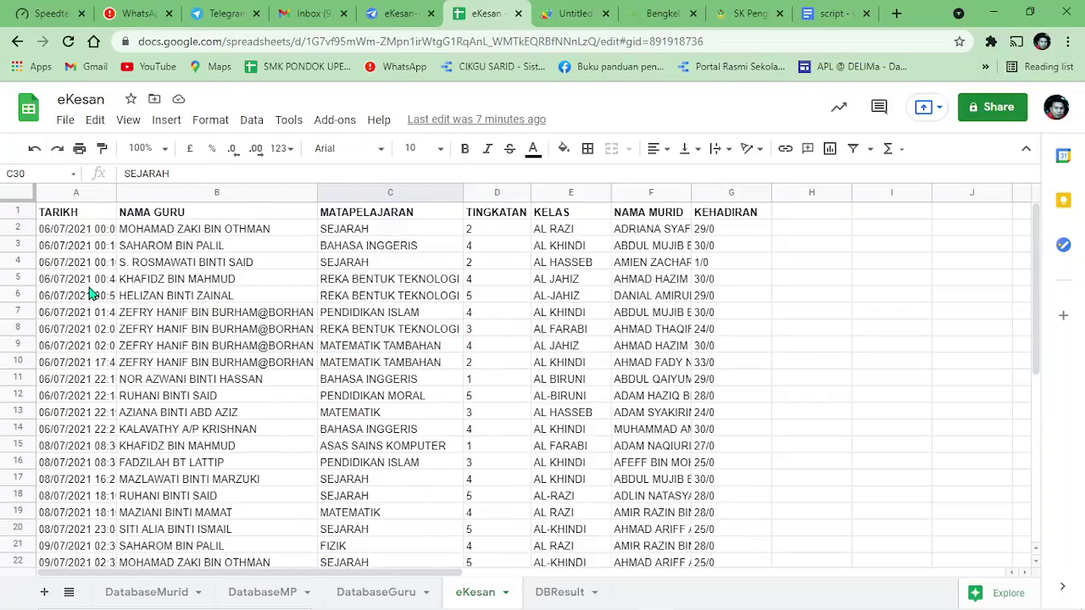
{"action": "left_click_drag", "start_coordinate": [25, 229], "coordinate": [42, 485]}
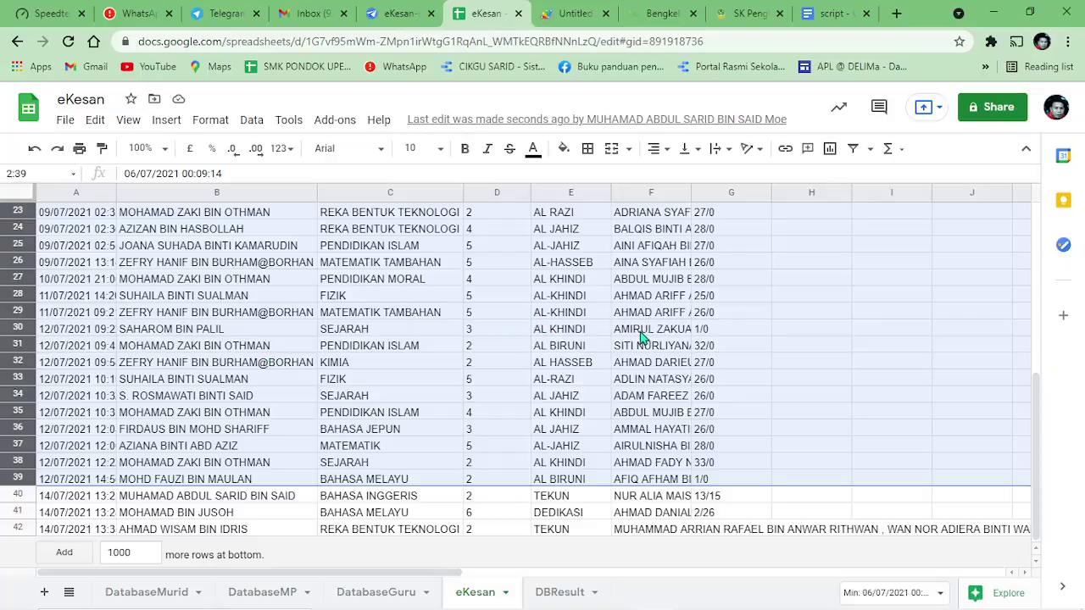
{"action": "right_click", "coordinate": [555, 340]}
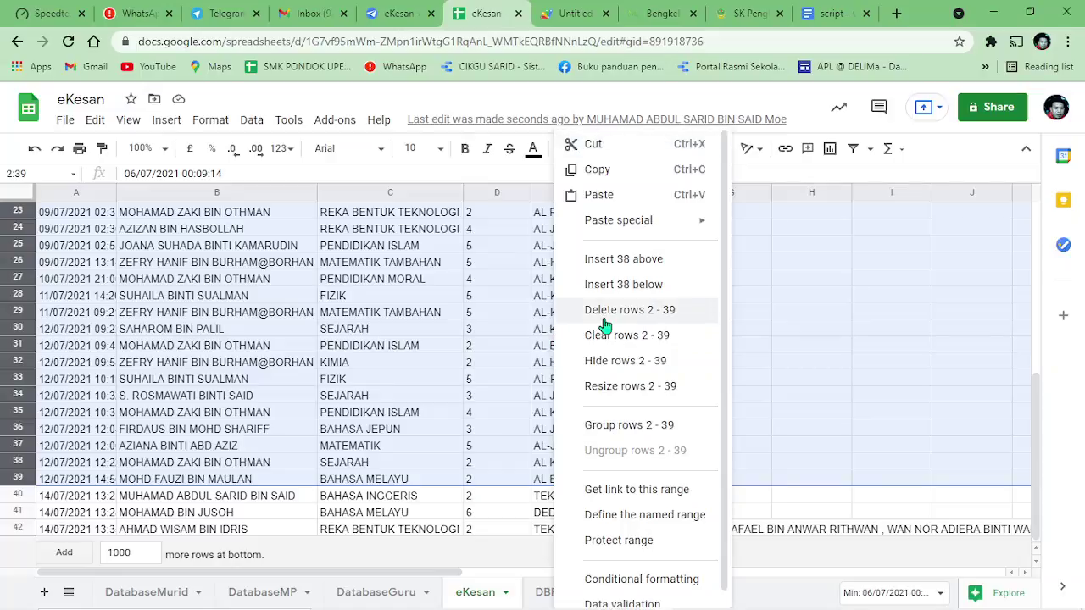
{"action": "left_click", "coordinate": [571, 311]}
{"action": "left_click", "coordinate": [570, 262]}
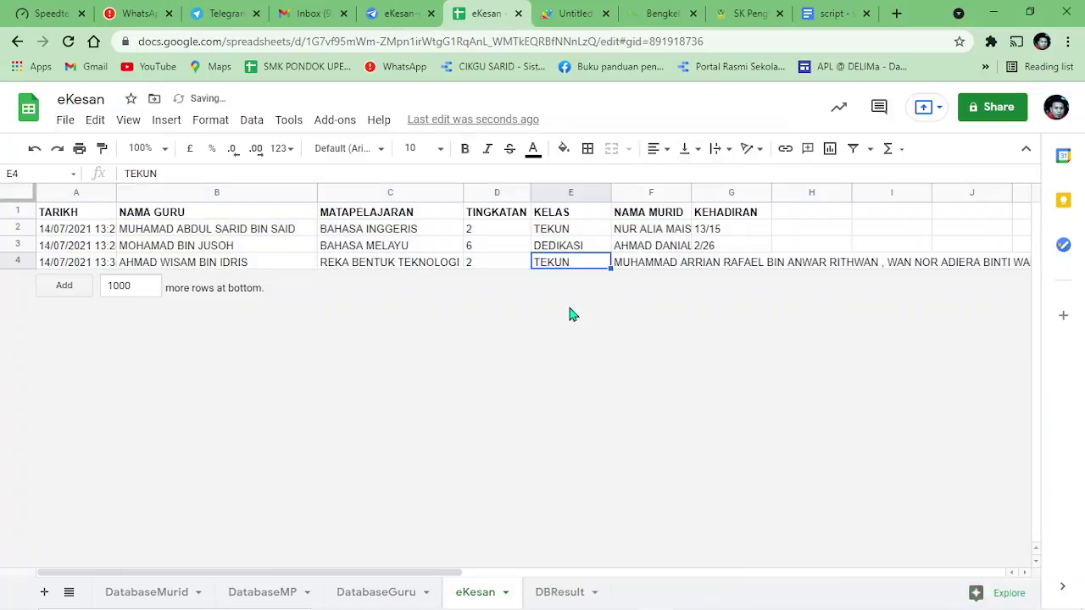
Examine the pupil records in the DBResult sheet from its first row.
{"action": "left_click", "coordinate": [658, 268]}
{"action": "left_click", "coordinate": [555, 592]}
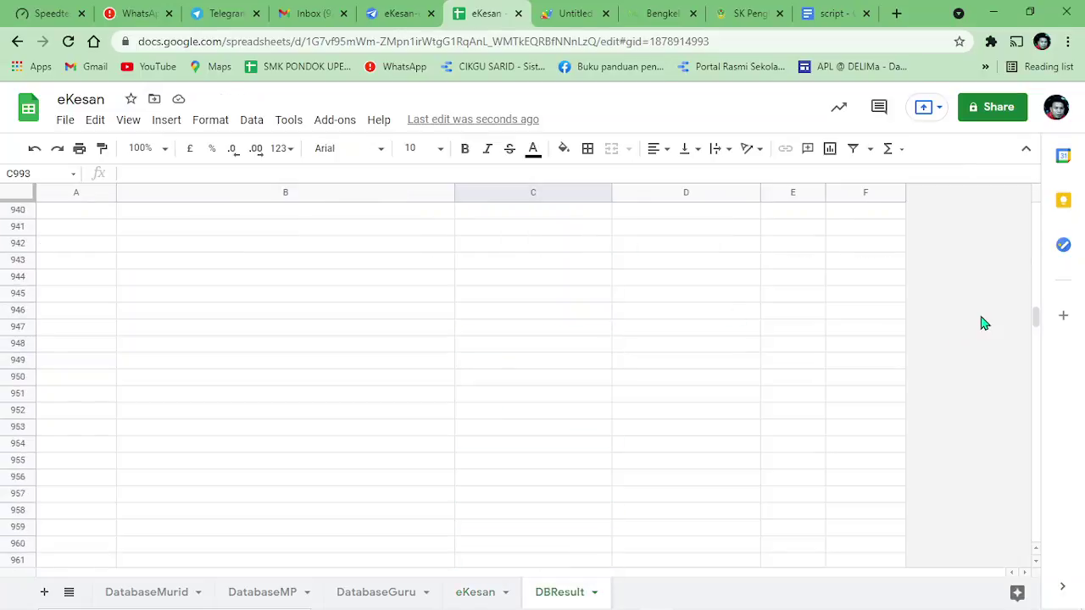
{"action": "left_click_drag", "start_coordinate": [1033, 312], "coordinate": [1005, 193]}
{"action": "left_click", "coordinate": [607, 300]}
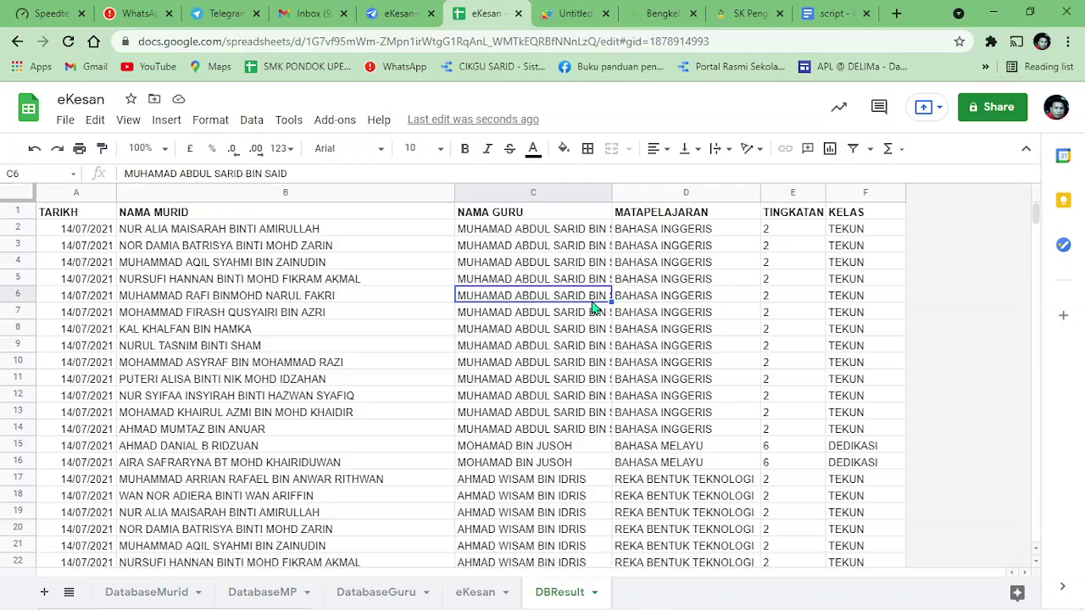
{"action": "scroll", "coordinate": [568, 388], "scroll_direction": "down", "scroll_amount": 5}
Return to the eKesan sheet and check the KEHADIRAN and NAMA MURID cells of the newest entry in row 4.
{"action": "left_click", "coordinate": [479, 591]}
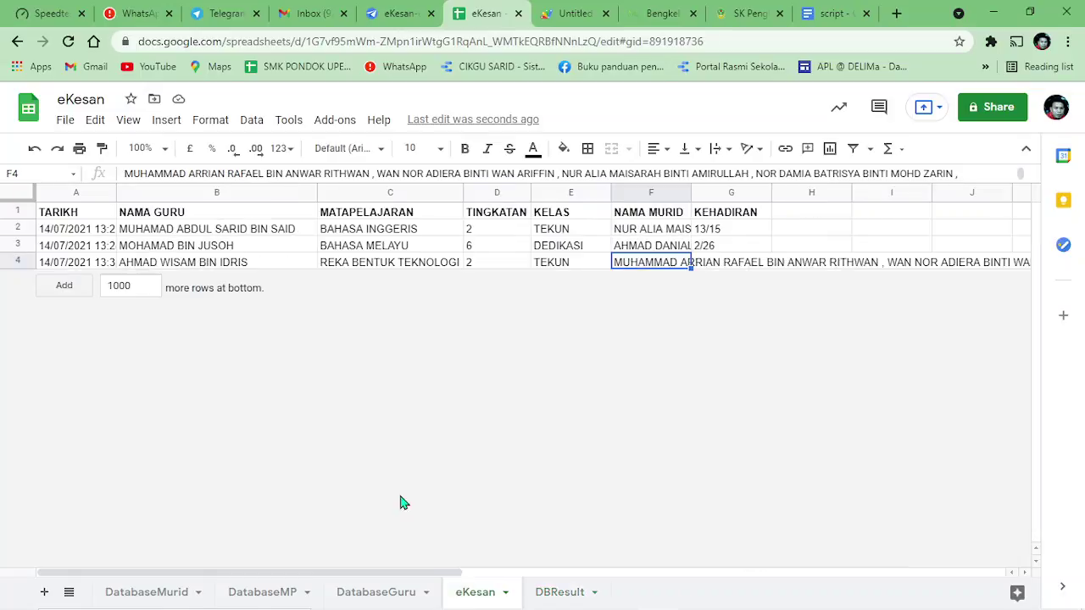
{"action": "key", "text": "Left"}
{"action": "key", "text": "Left"}
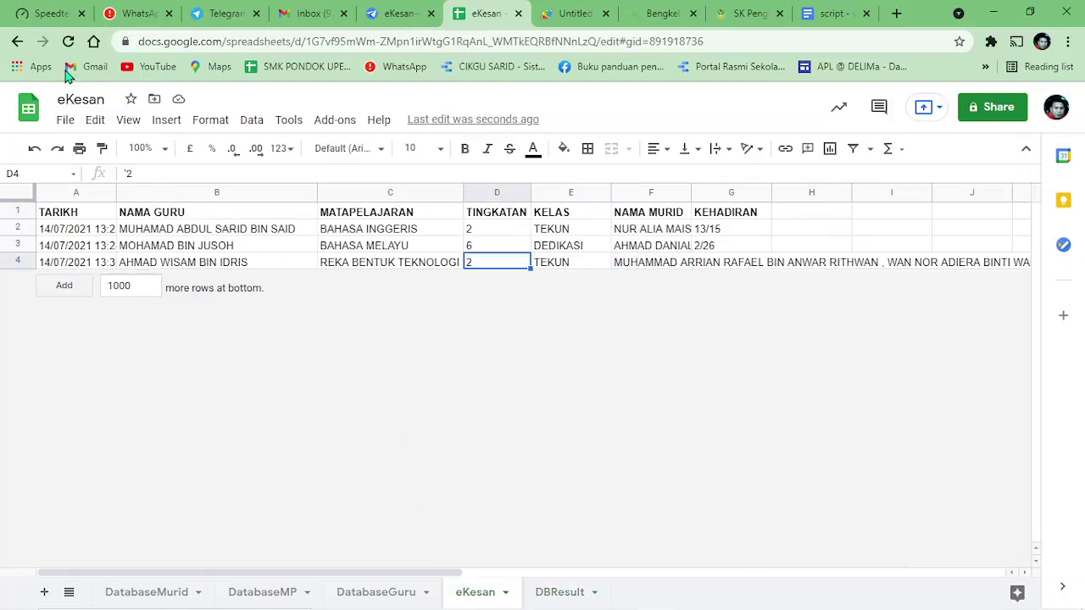
{"action": "left_click", "coordinate": [738, 266]}
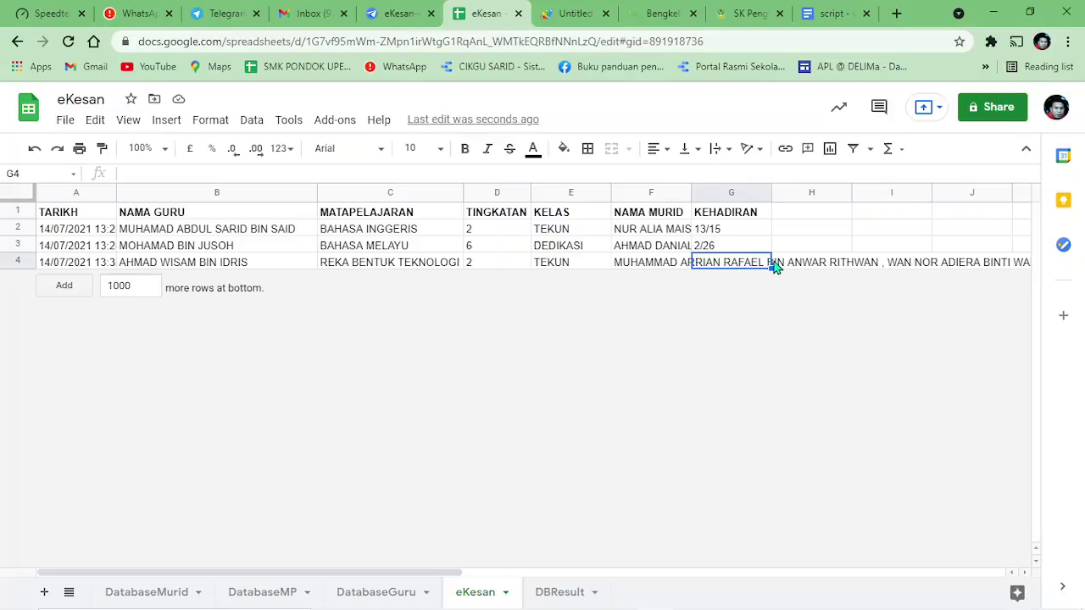
{"action": "left_click", "coordinate": [776, 266]}
{"action": "left_click", "coordinate": [688, 266]}
{"action": "left_click", "coordinate": [724, 264]}
{"action": "left_click", "coordinate": [723, 246]}
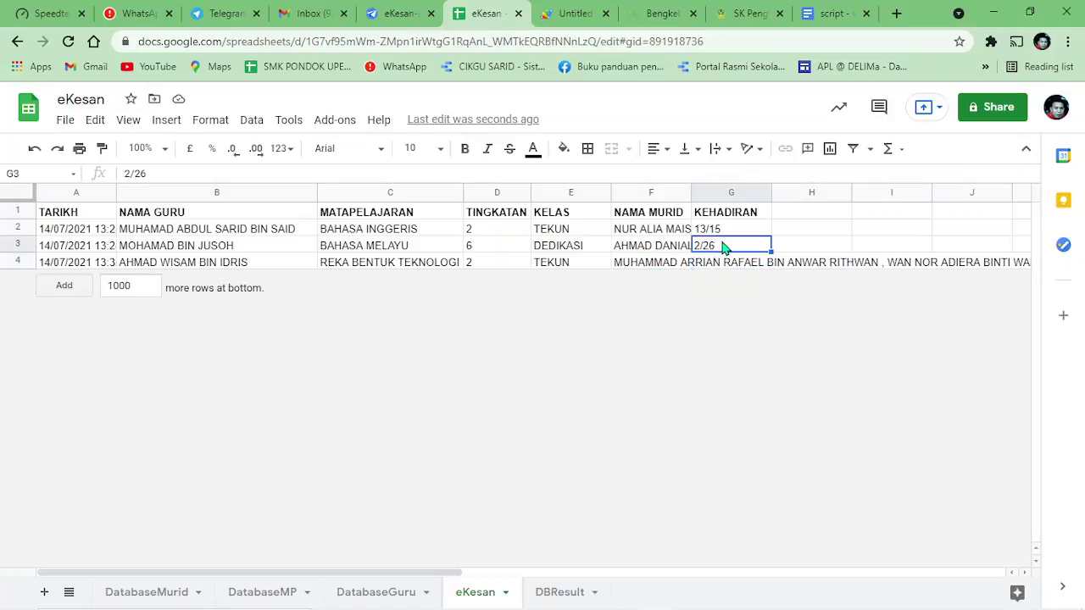
Undo the deletion of rows 2 to 39 in the eKesan sheet.
{"action": "left_click", "coordinate": [35, 150]}
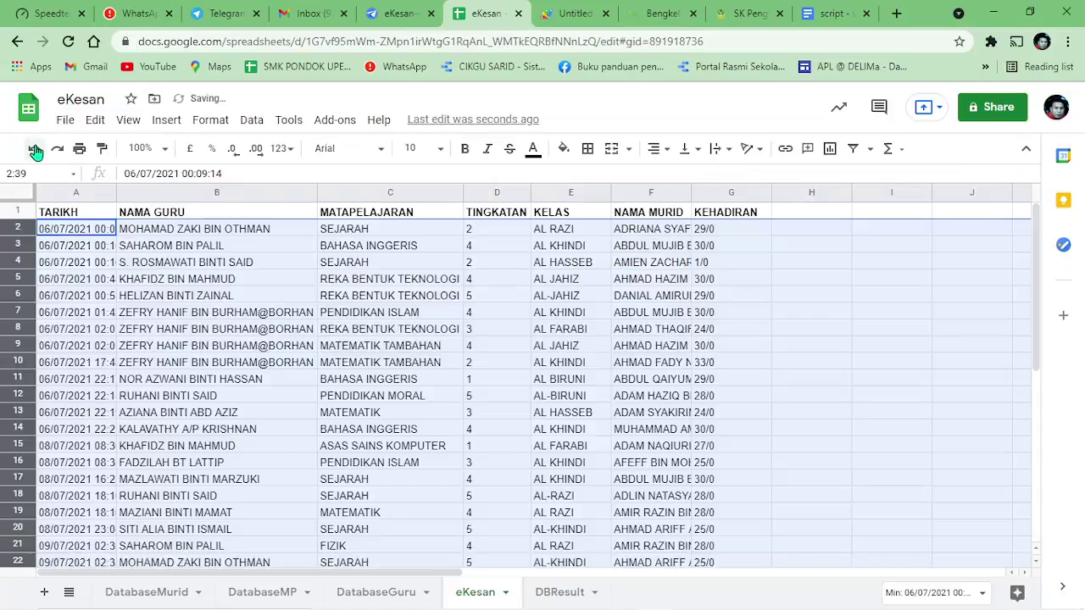
{"action": "left_click", "coordinate": [576, 332]}
{"action": "scroll", "coordinate": [685, 454], "scroll_direction": "down", "scroll_amount": 5}
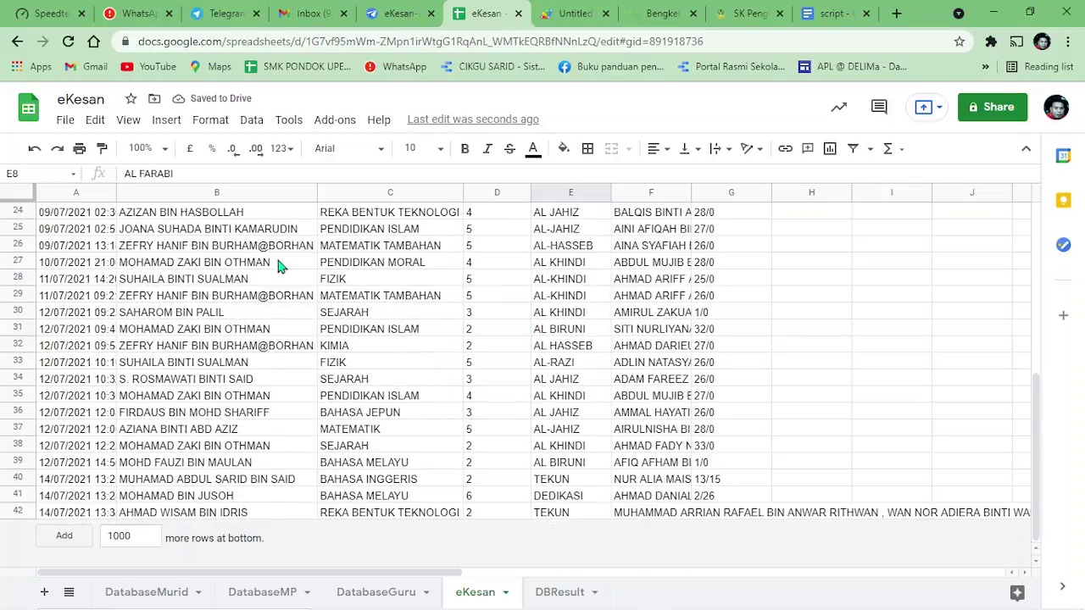
Undo the earlier removal of columns G to Z in the DBResult sheet and look through its records.
{"action": "left_click", "coordinate": [33, 150]}
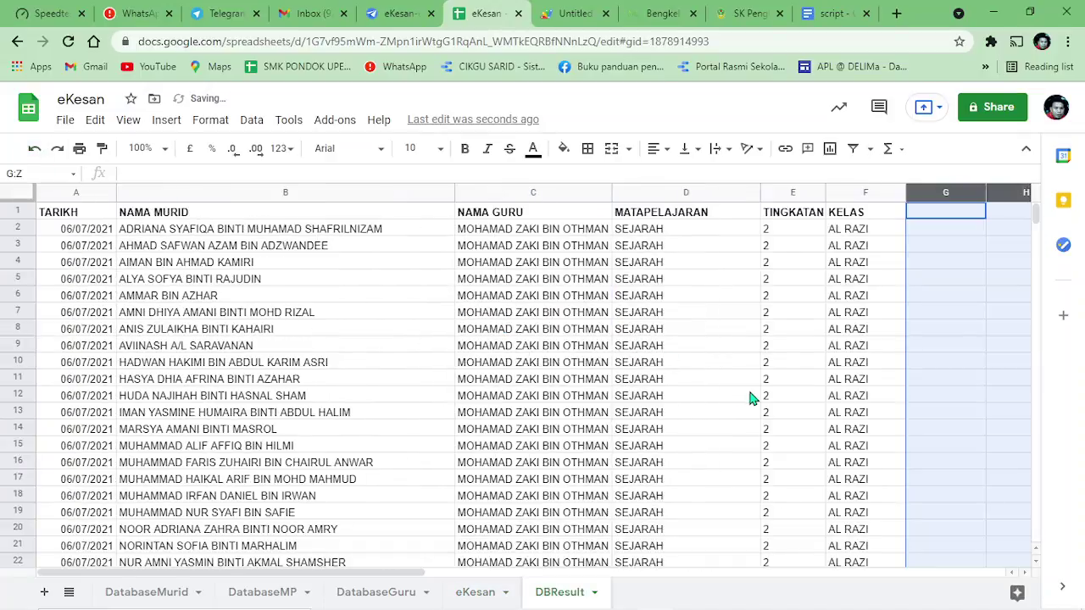
{"action": "left_click", "coordinate": [754, 392]}
{"action": "scroll", "coordinate": [779, 424], "scroll_direction": "down", "scroll_amount": 15}
{"action": "scroll", "coordinate": [814, 466], "scroll_direction": "down", "scroll_amount": 12}
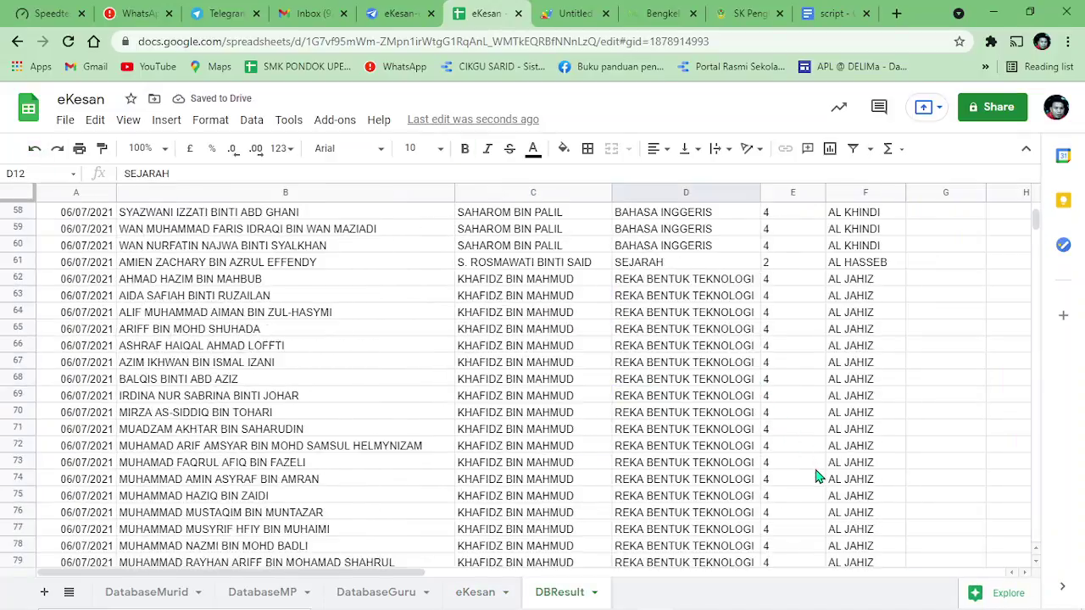
Check the KEHADIRAN cell of the newest entry in row 42 of the eKesan sheet.
{"action": "left_click", "coordinate": [480, 598]}
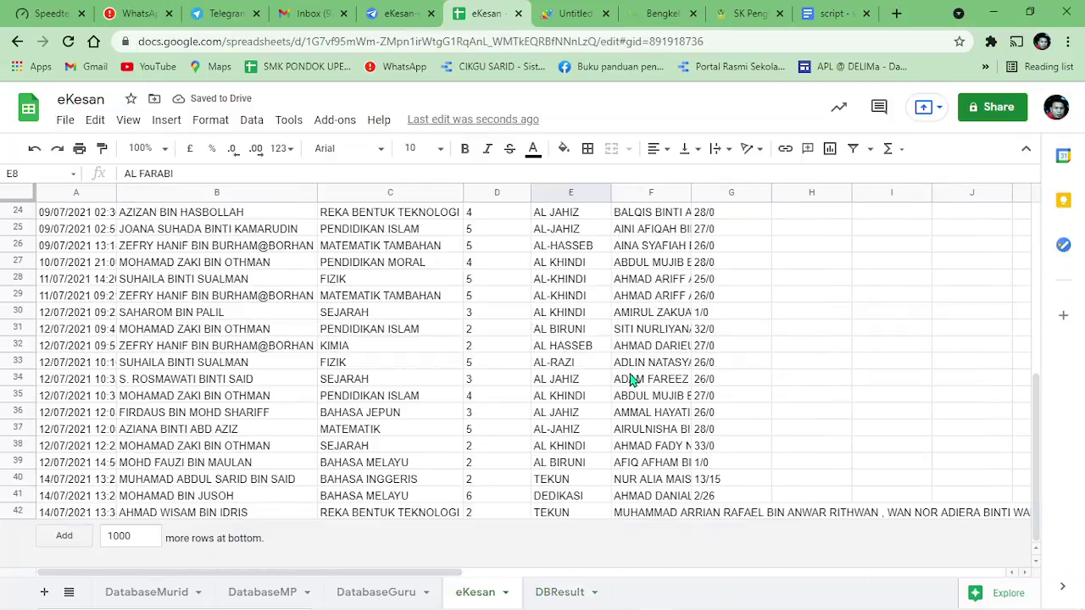
{"action": "left_click", "coordinate": [634, 379]}
{"action": "left_click", "coordinate": [680, 513]}
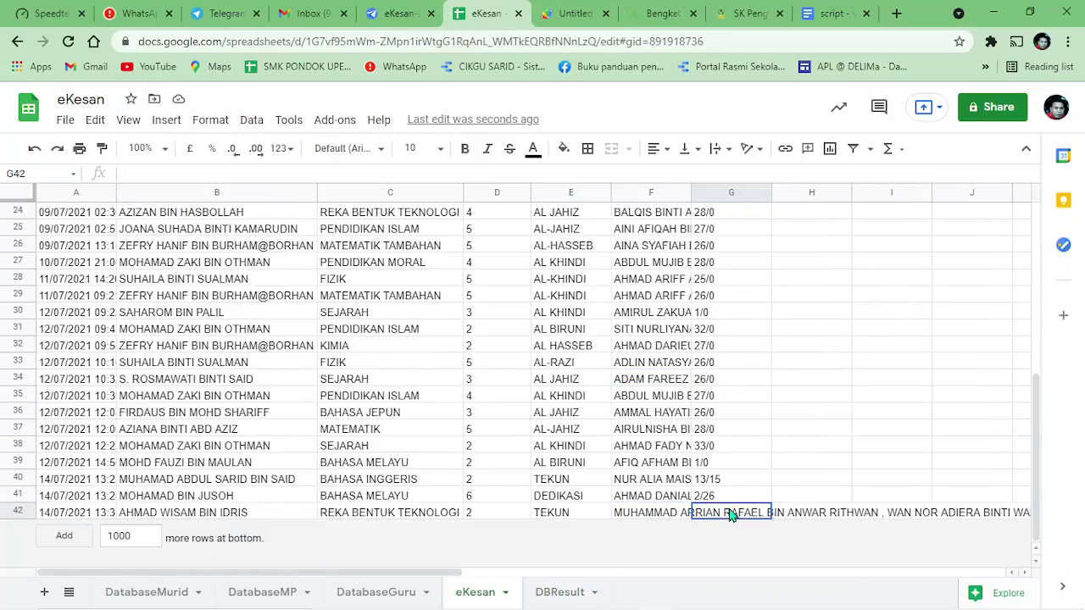
Switch to AppSheet, sync the app in the preview, and recheck the eKesan sheet in Google Sheets.
{"action": "left_click", "coordinate": [398, 13]}
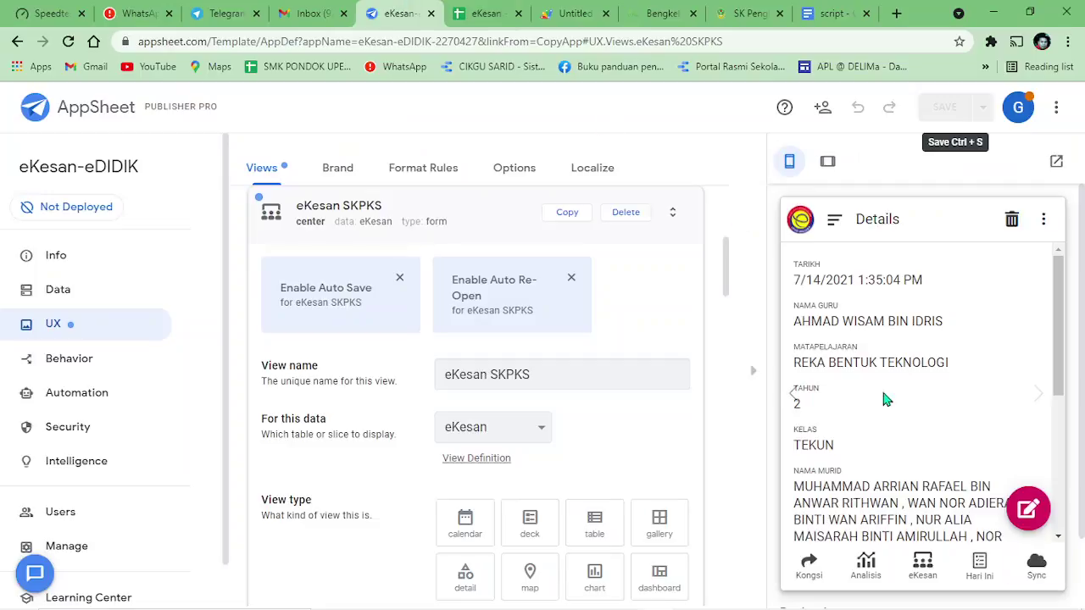
{"action": "left_click", "coordinate": [1035, 562]}
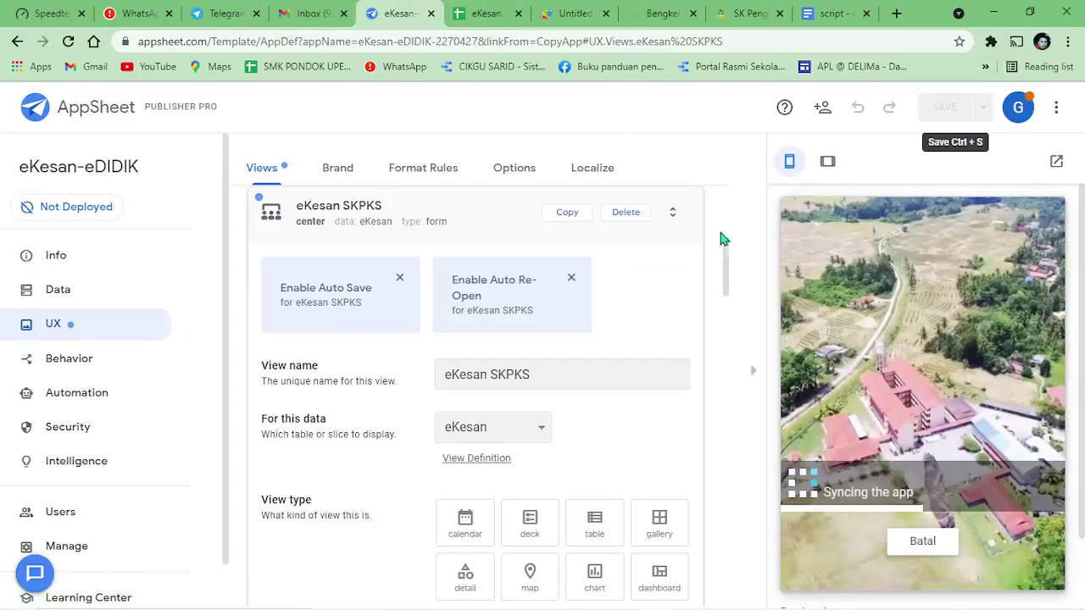
{"action": "left_click", "coordinate": [483, 11]}
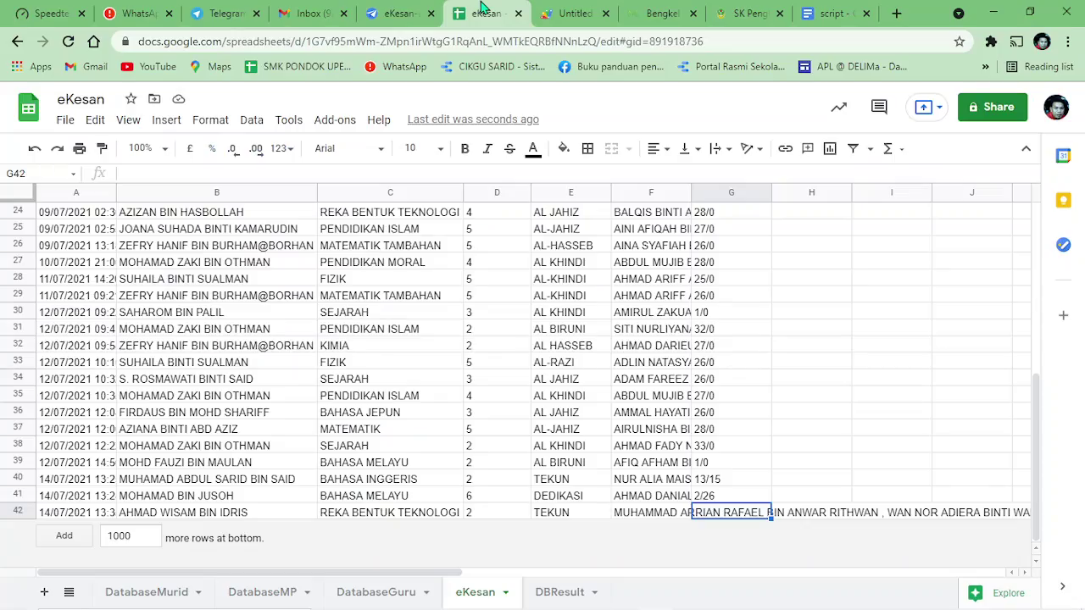
Return to AppSheet, view Analisis and Hari Ini in the preview, and show the details of the newest 2 TEKUN entry.
{"action": "left_click", "coordinate": [400, 13]}
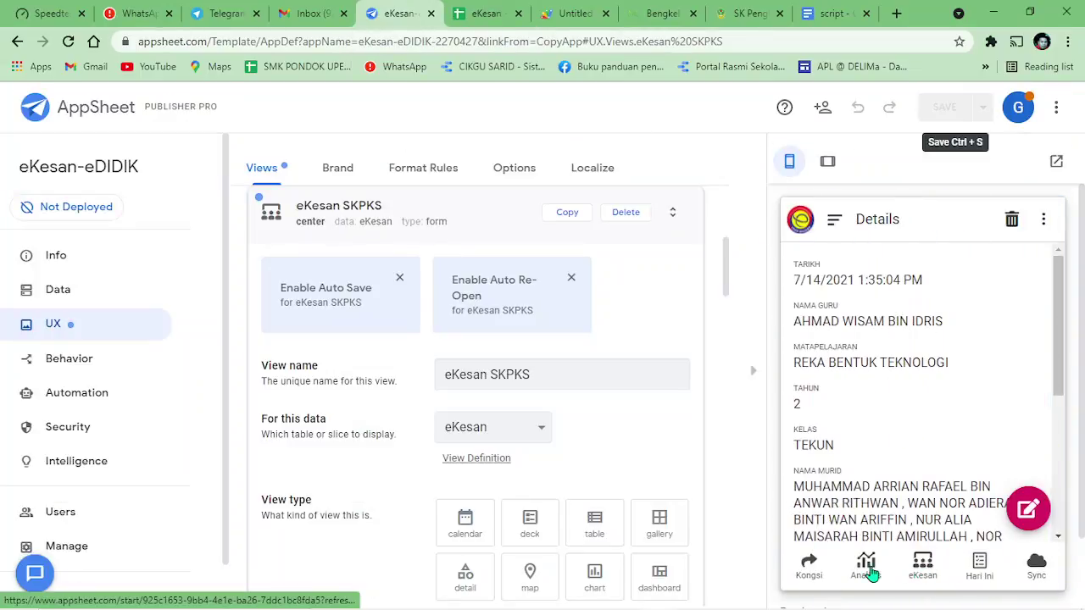
{"action": "left_click", "coordinate": [865, 566]}
{"action": "left_click", "coordinate": [969, 578]}
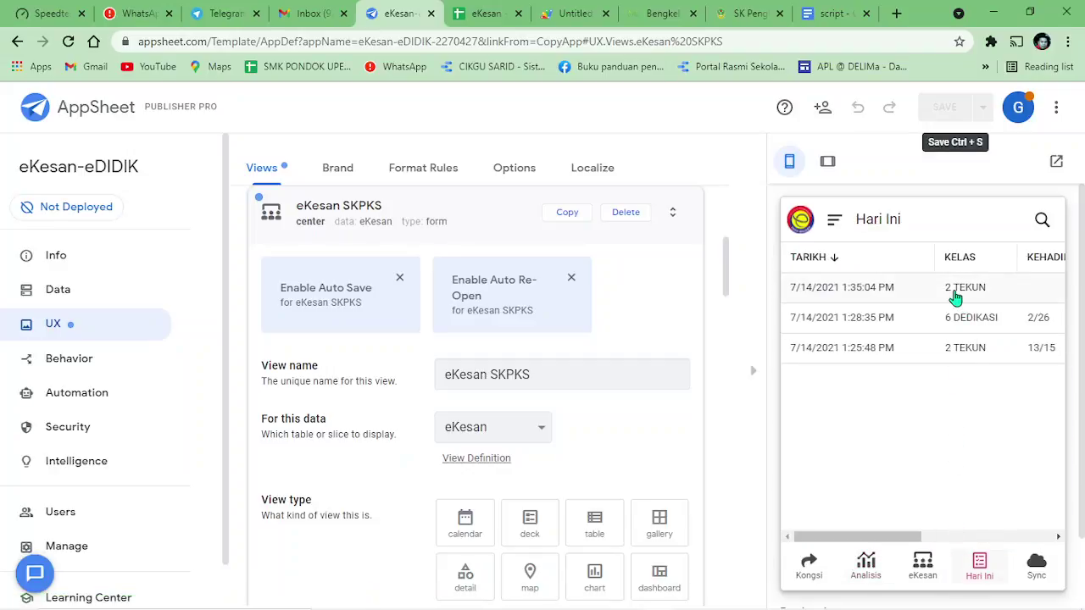
{"action": "left_click", "coordinate": [956, 294]}
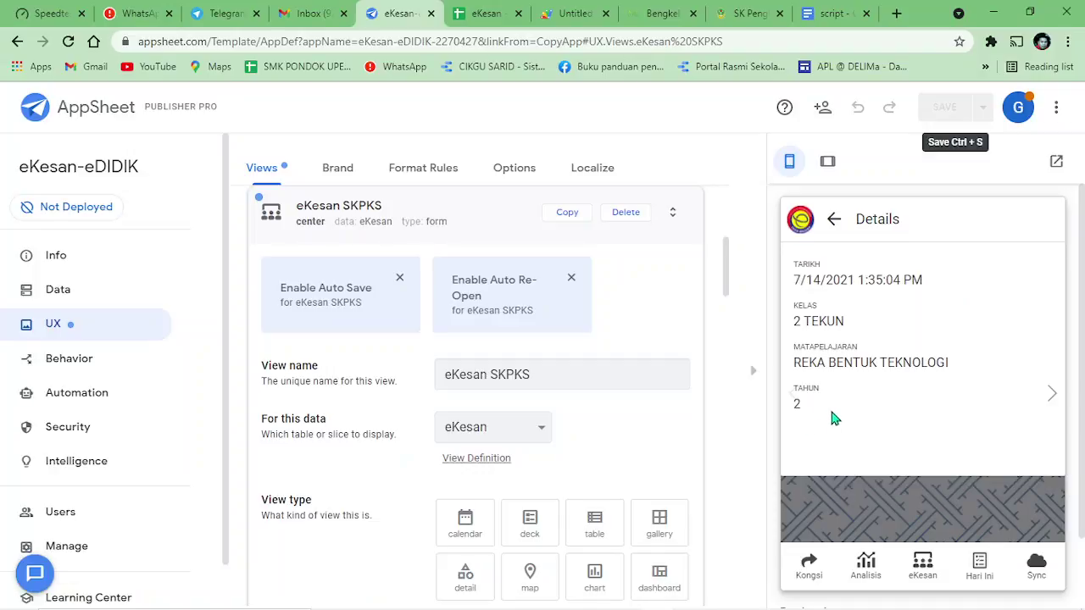
Switch to Google Sheets and look over the KEHADIRAN column of the eKesan sheet up to its header.
{"action": "left_click", "coordinate": [487, 12]}
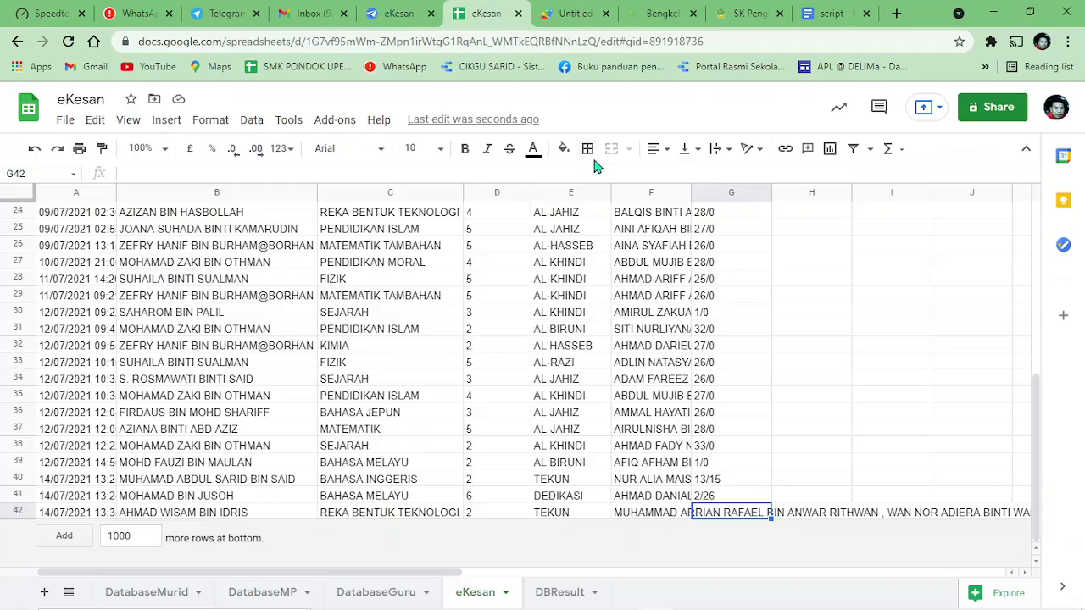
{"action": "left_click", "coordinate": [700, 420]}
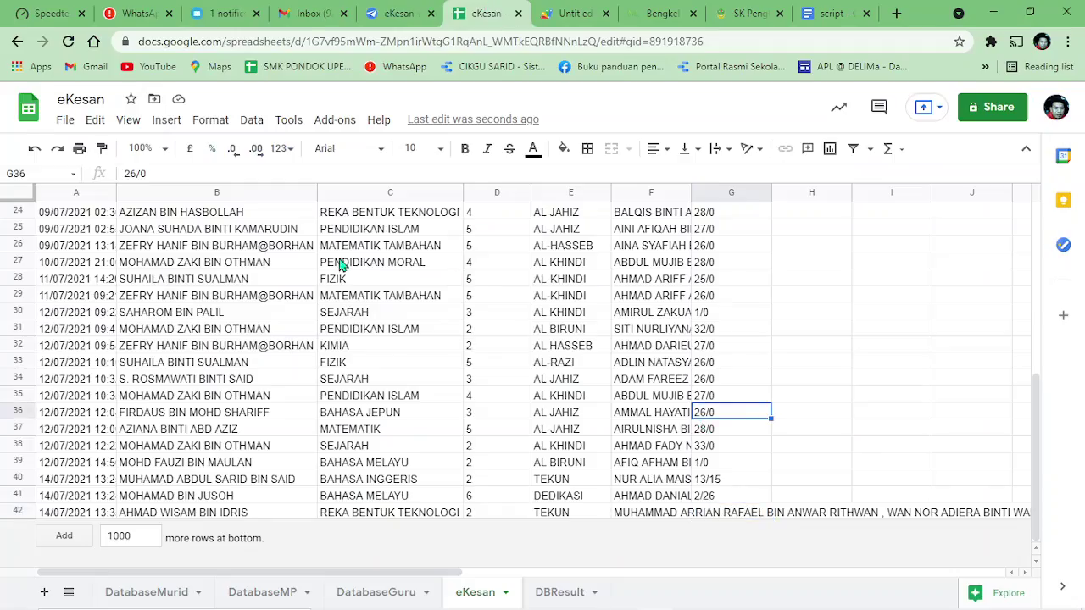
{"action": "left_click", "coordinate": [280, 312]}
{"action": "scroll", "coordinate": [746, 279], "scroll_direction": "up", "scroll_amount": 5}
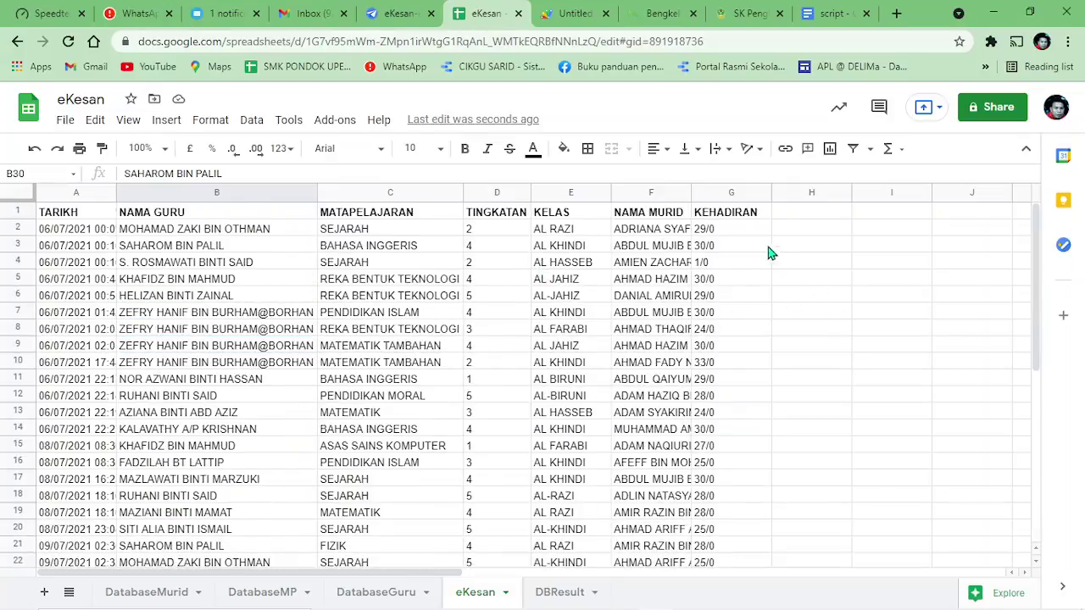
Try to make the KEHADIRAN formula in G1 open-ended by removing the end row from its A2:A41 and F2:F41 ranges.
{"action": "left_click", "coordinate": [729, 213]}
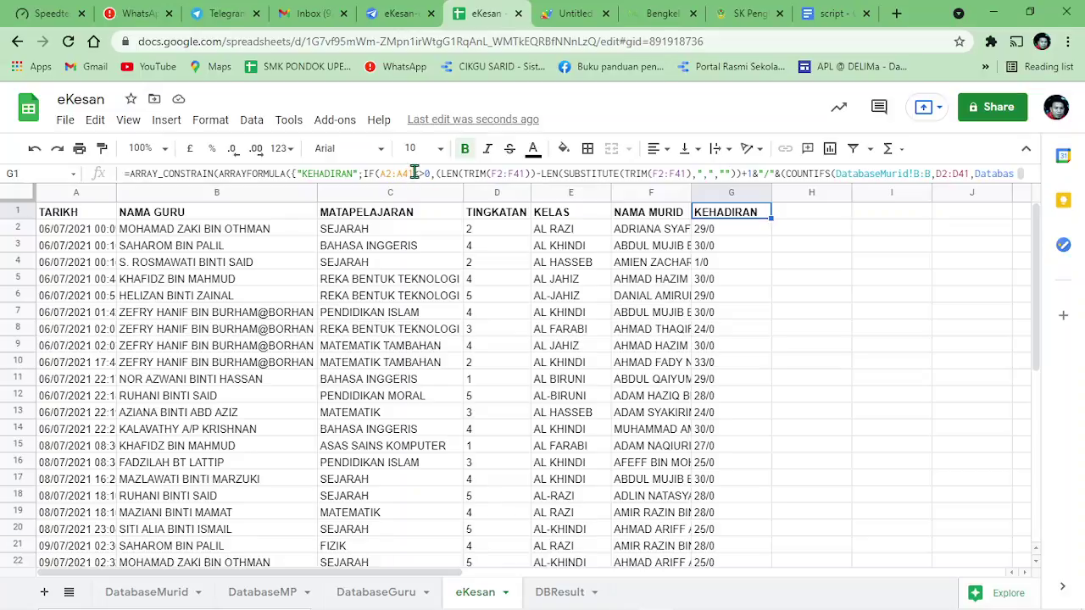
{"action": "double_click", "coordinate": [407, 172]}
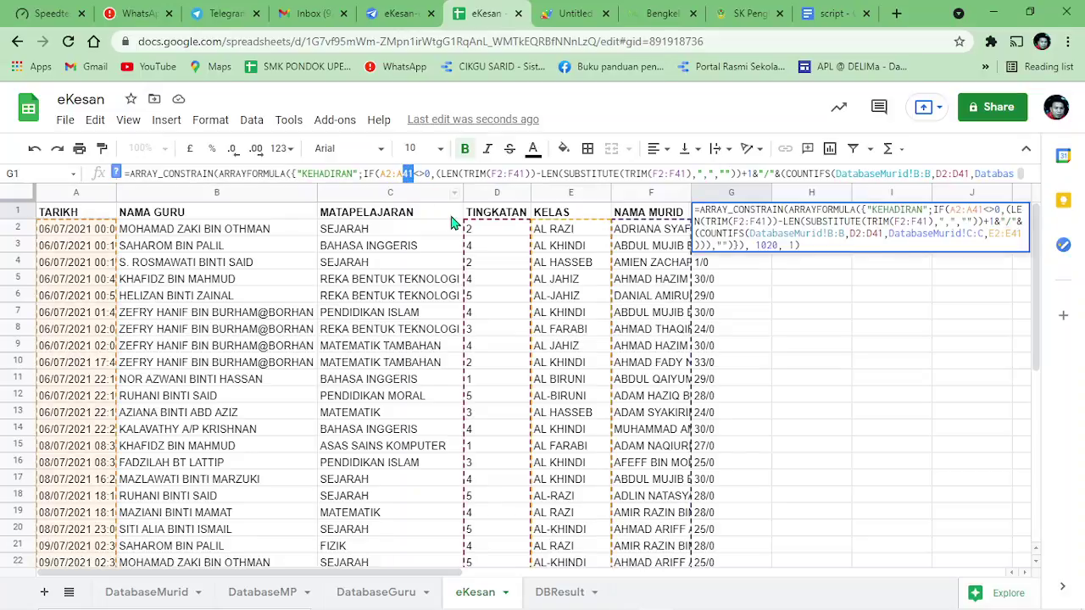
{"action": "key", "text": "BackSpace"}
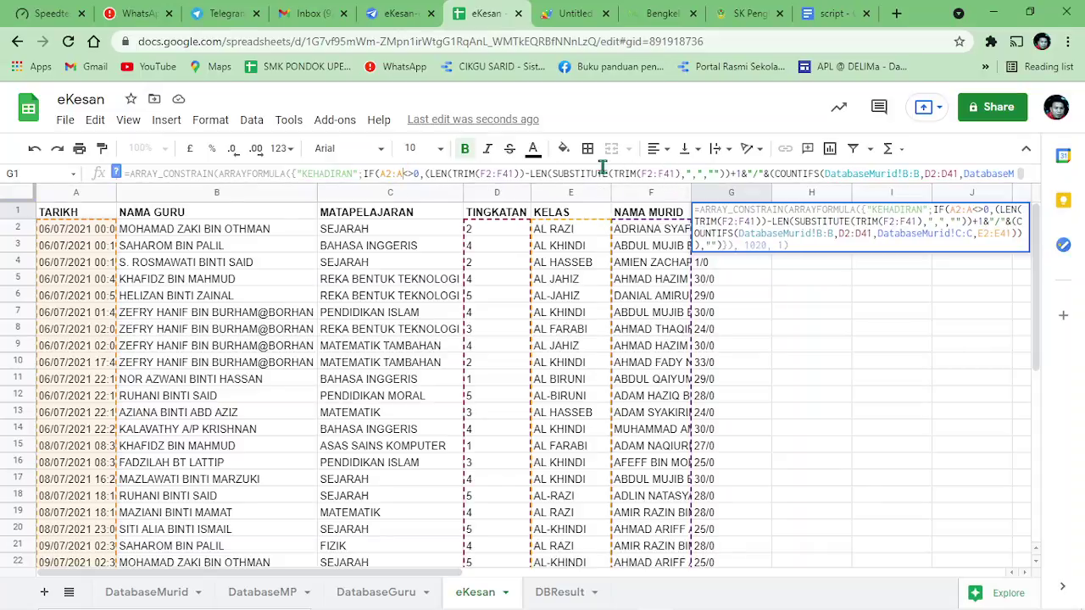
{"action": "left_click", "coordinate": [510, 173]}
{"action": "key", "text": "BackSpace"}
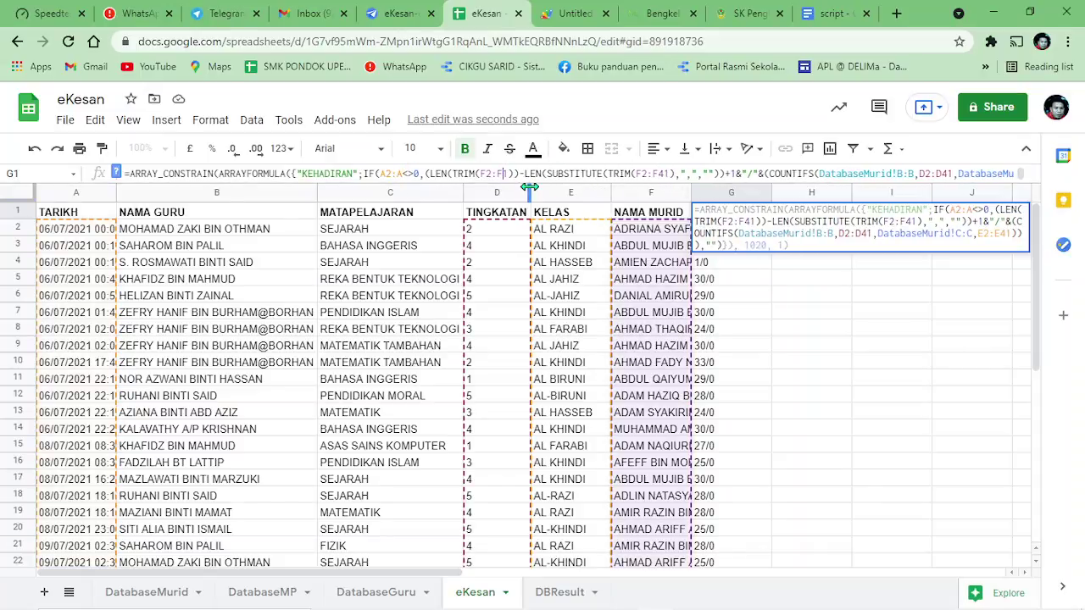
{"action": "key", "text": "Delete"}
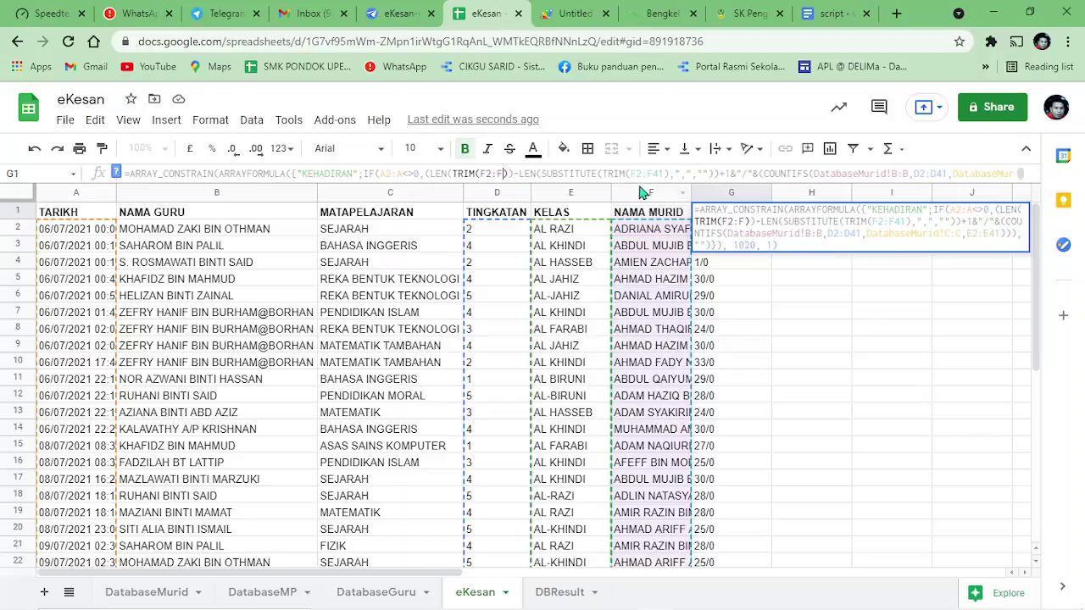
{"action": "left_click", "coordinate": [666, 174]}
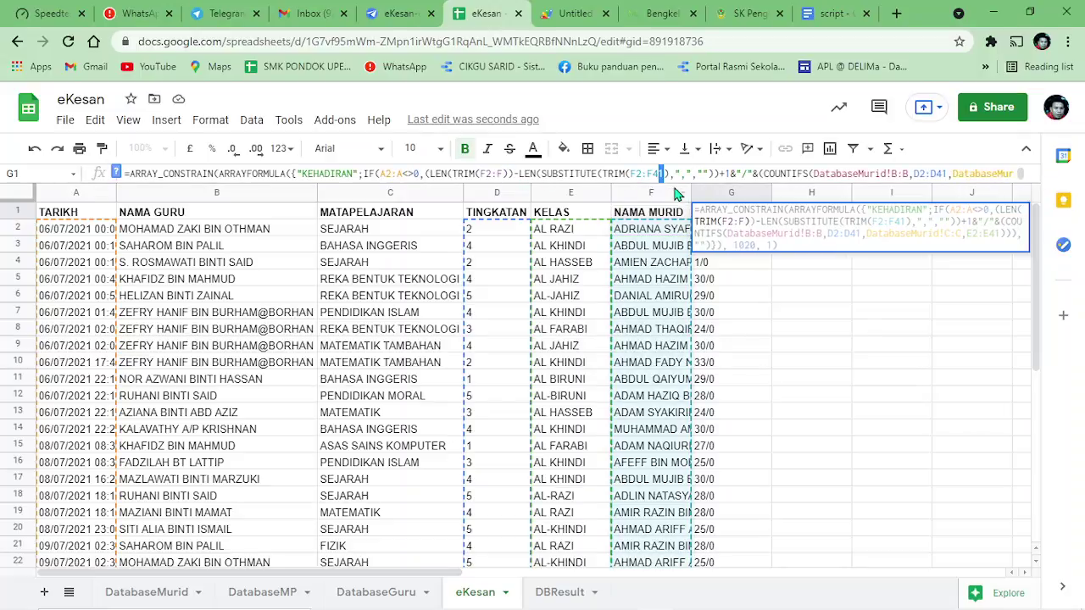
{"action": "key", "text": "BackSpace"}
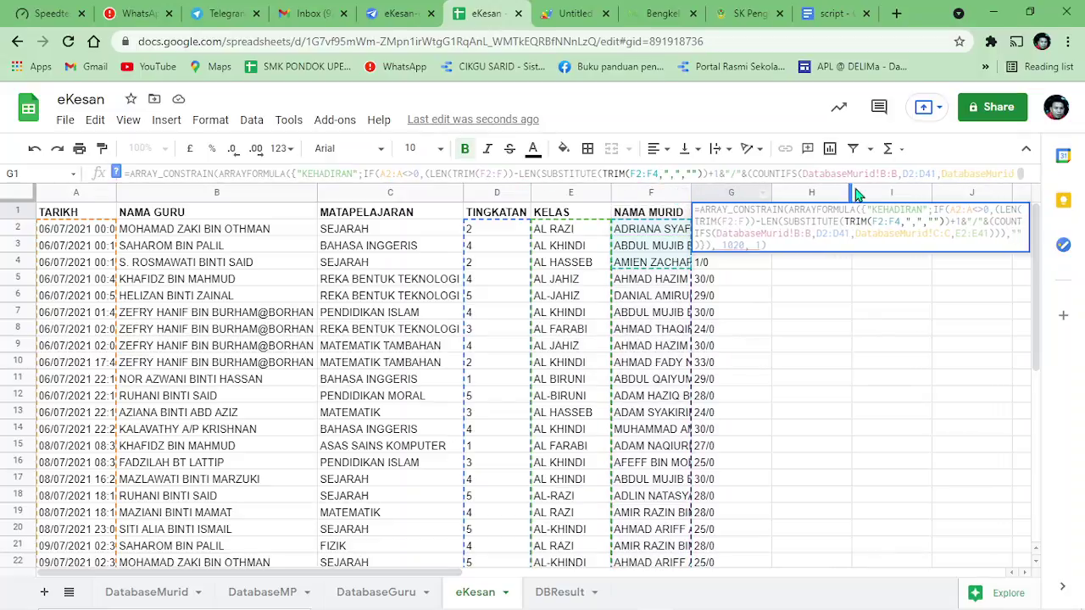
Shorten the COUNTIFS ranges in the G1 formula to D2:D and E2:E and apply the edited formula.
{"action": "left_click_drag", "start_coordinate": [935, 174], "coordinate": [925, 174]}
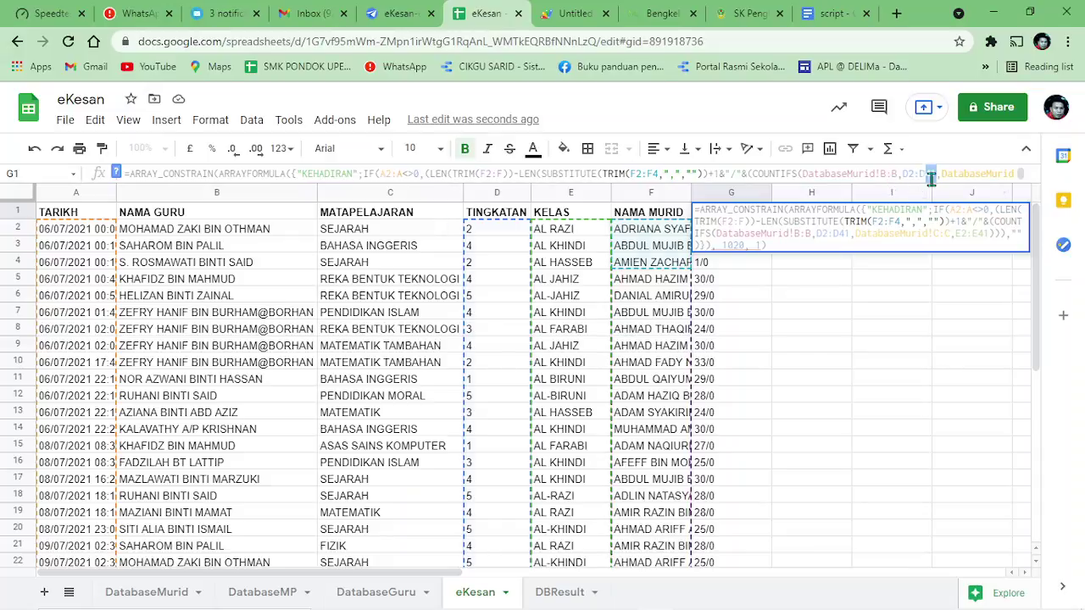
{"action": "key", "text": "BackSpace"}
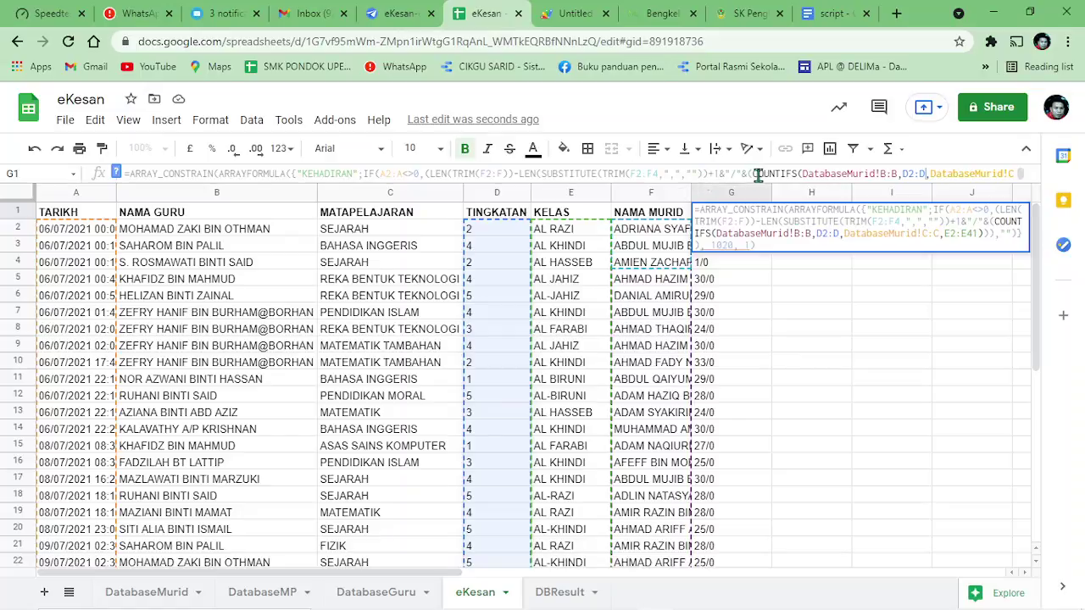
{"action": "key", "text": "Right"}
{"action": "key", "text": "Right"}
{"action": "key", "text": "Right"}
{"action": "key", "text": "Right"}
{"action": "key", "text": "Right"}
{"action": "key", "text": "Right"}
{"action": "key", "text": "Right"}
{"action": "key", "text": "Right"}
{"action": "key", "text": "Right"}
{"action": "key", "text": "Right"}
{"action": "key", "text": "Right"}
{"action": "key", "text": "Right"}
{"action": "key", "text": "Right"}
{"action": "key", "text": "Right"}
{"action": "key", "text": "Right"}
{"action": "key", "text": "Right"}
{"action": "key", "text": "Right"}
{"action": "key", "text": "Right"}
{"action": "key", "text": "Right"}
{"action": "key", "text": "Right"}
{"action": "key", "text": "Right"}
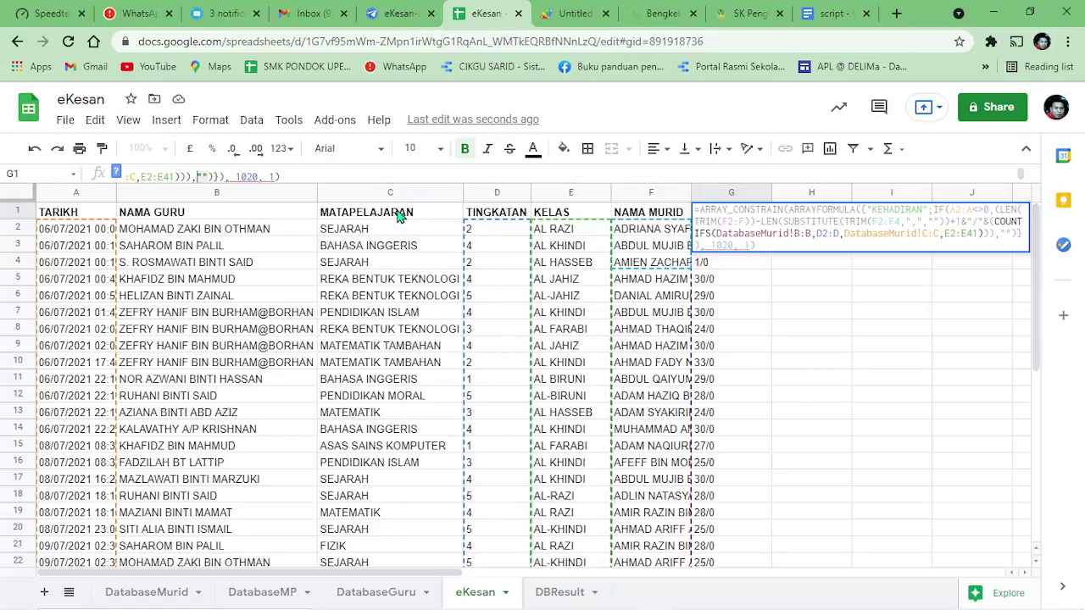
{"action": "key", "text": "Left"}
{"action": "key", "text": "Left"}
{"action": "key", "text": "Left"}
{"action": "key", "text": "Left"}
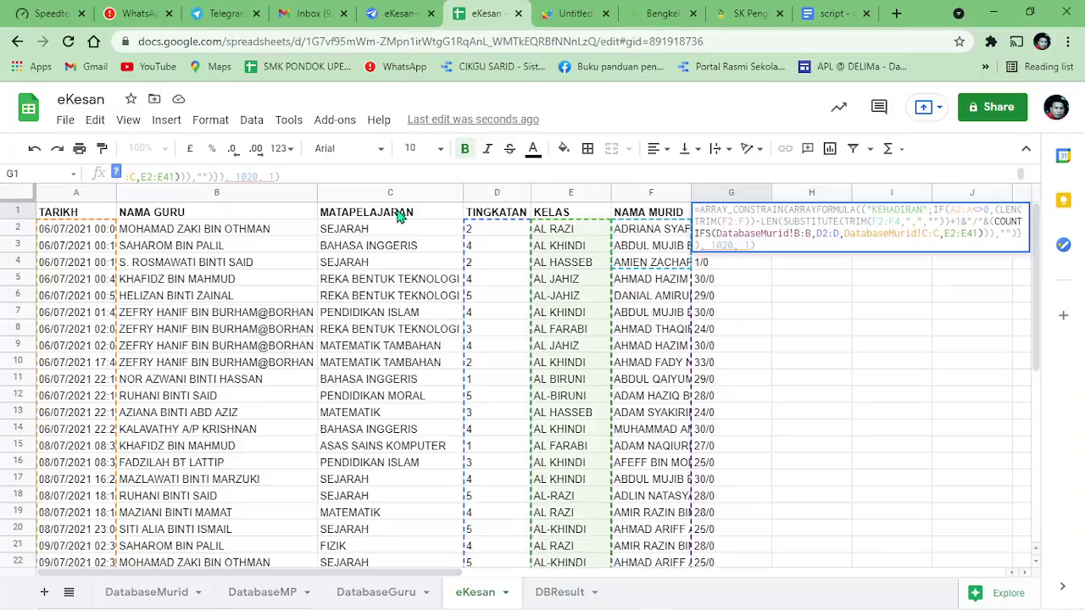
{"action": "key", "text": "BackSpace"}
{"action": "key", "text": "BackSpace"}
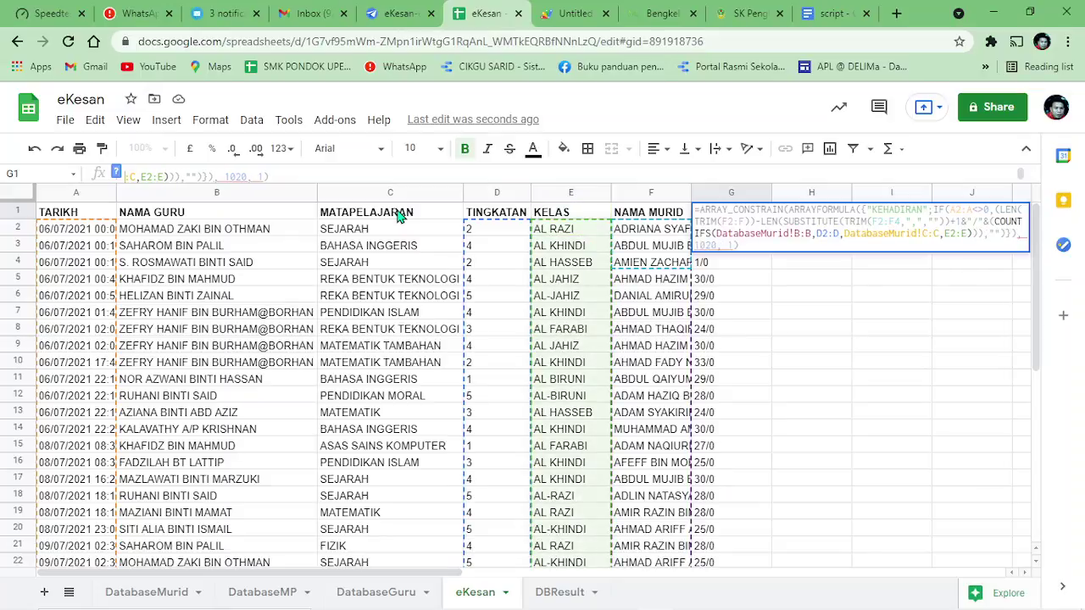
{"action": "key", "text": "Return"}
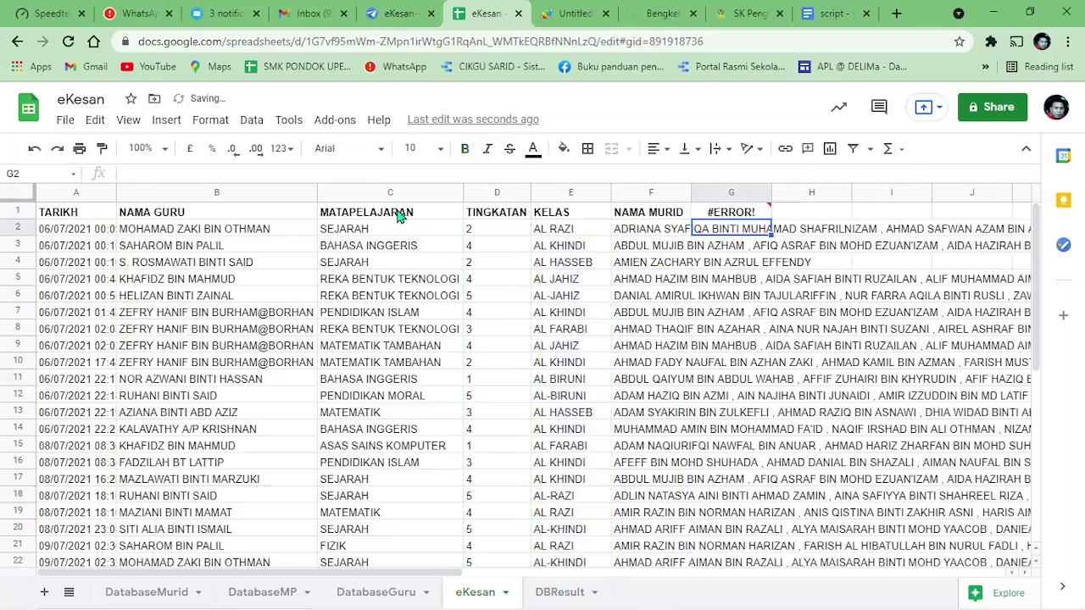
Try replacing ARRAY_CONSTRAIN with N in the G1 formula and removing its 1020, 1 arguments.
{"action": "left_click", "coordinate": [561, 281]}
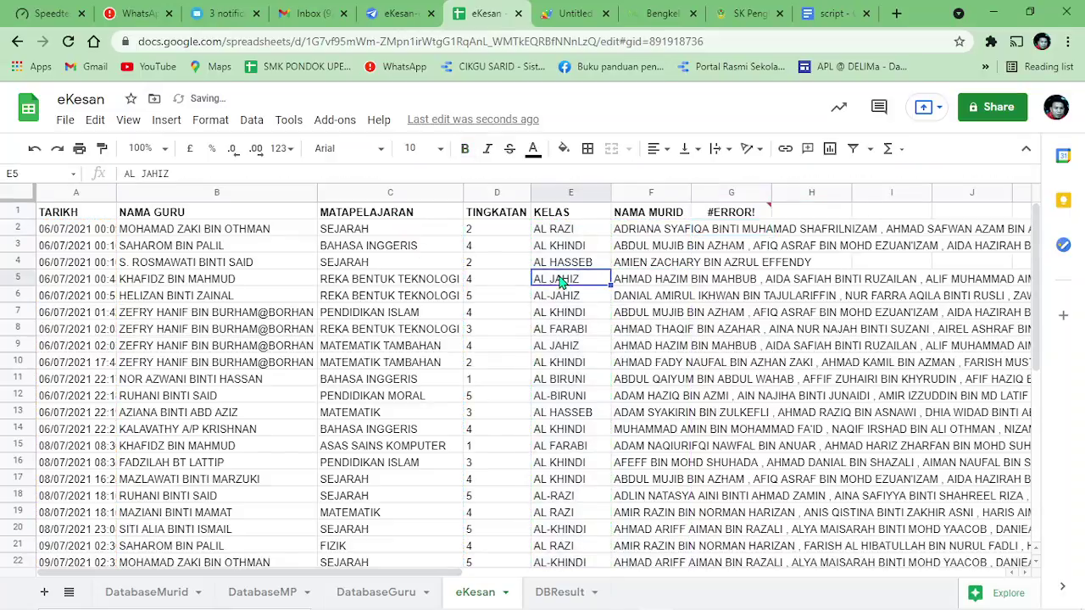
{"action": "left_click", "coordinate": [736, 213]}
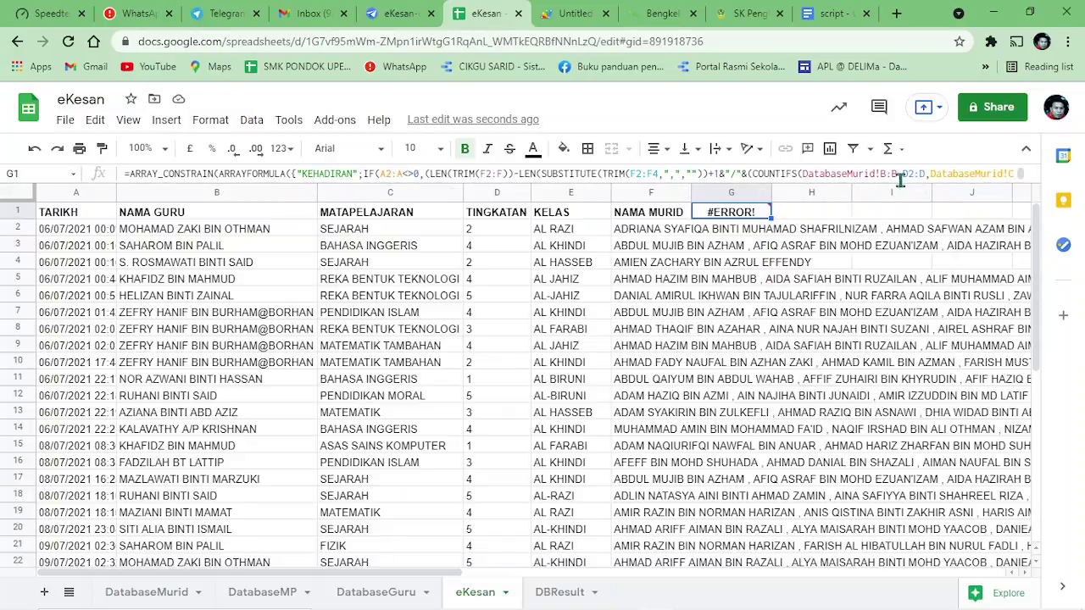
{"action": "left_click_drag", "start_coordinate": [107, 186], "coordinate": [102, 250]}
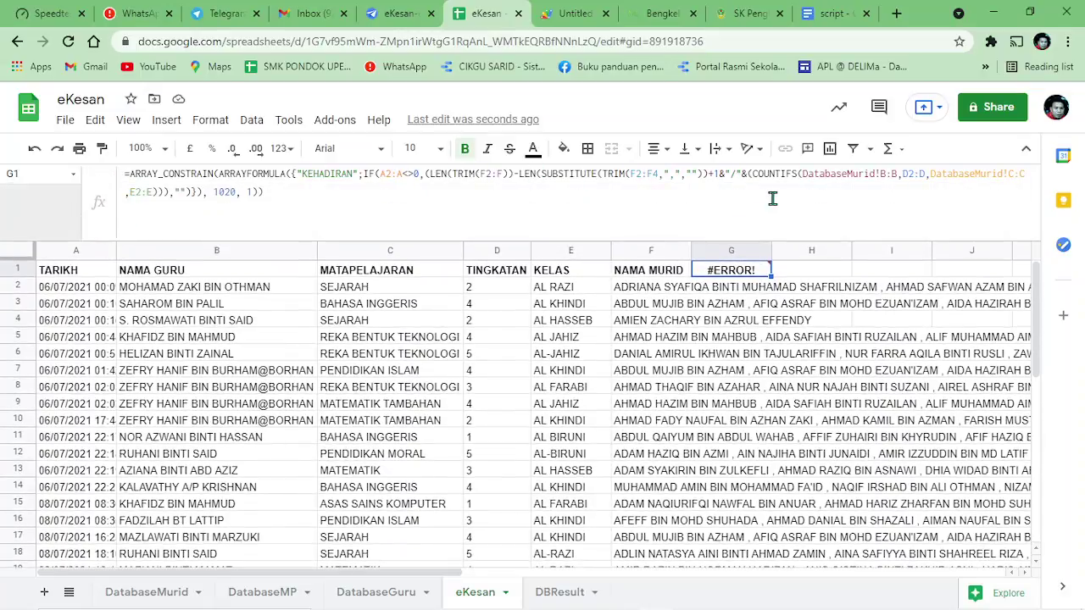
{"action": "left_click", "coordinate": [829, 174]}
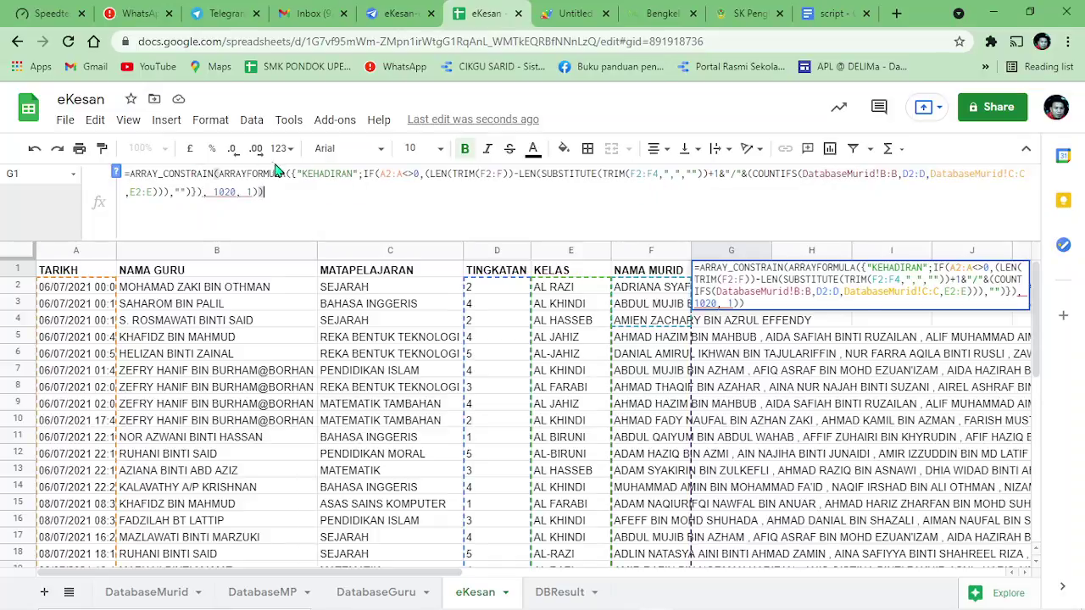
{"action": "left_click_drag", "start_coordinate": [210, 173], "coordinate": [136, 175]}
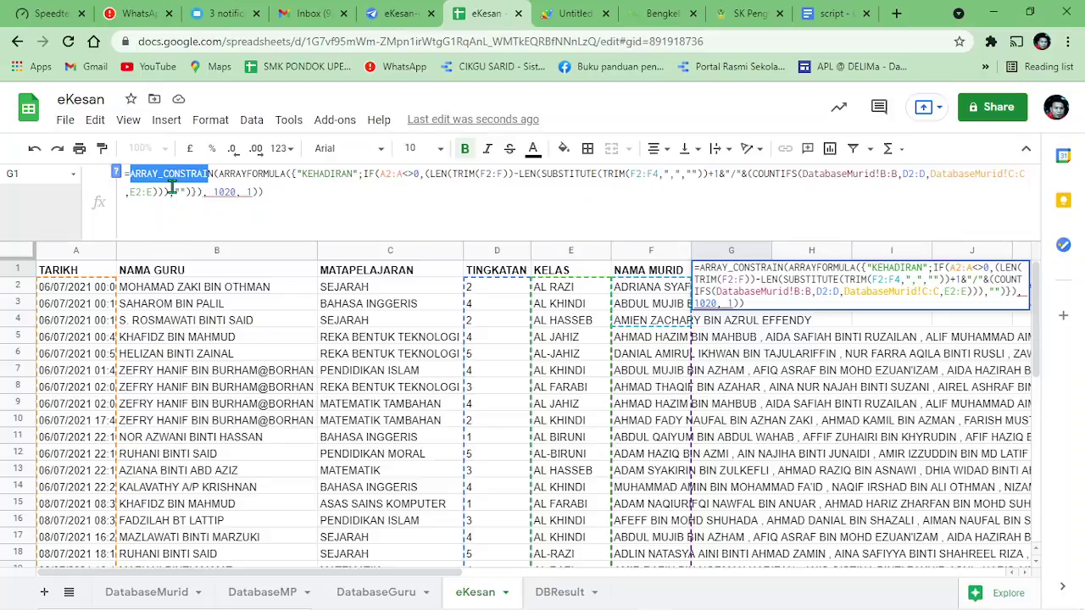
{"action": "type", "text": "N"}
{"action": "left_click_drag", "start_coordinate": [220, 190], "coordinate": [123, 200]}
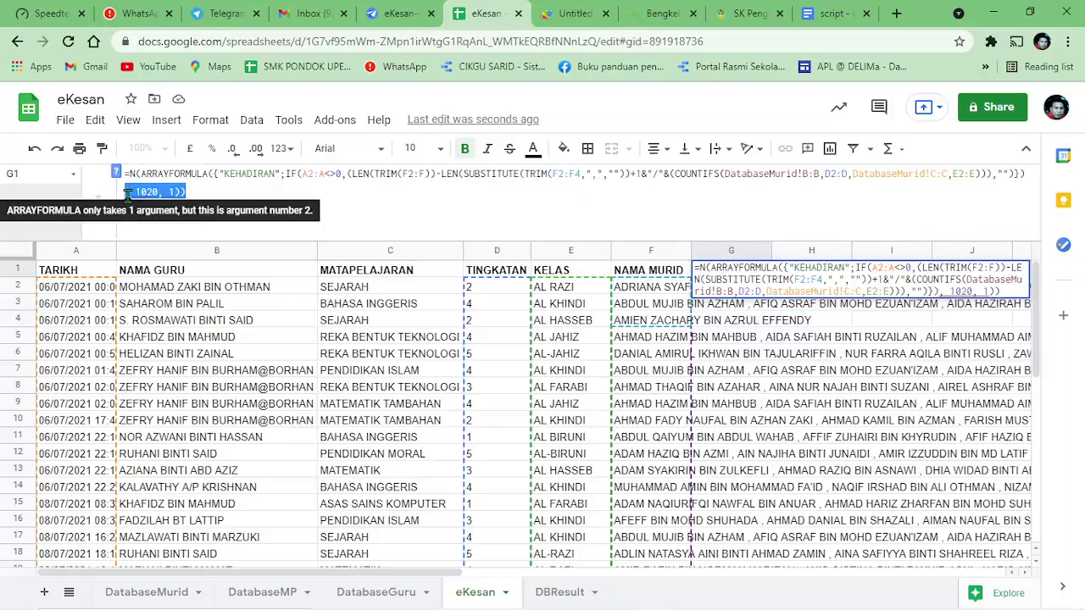
{"action": "key", "text": "BackSpace"}
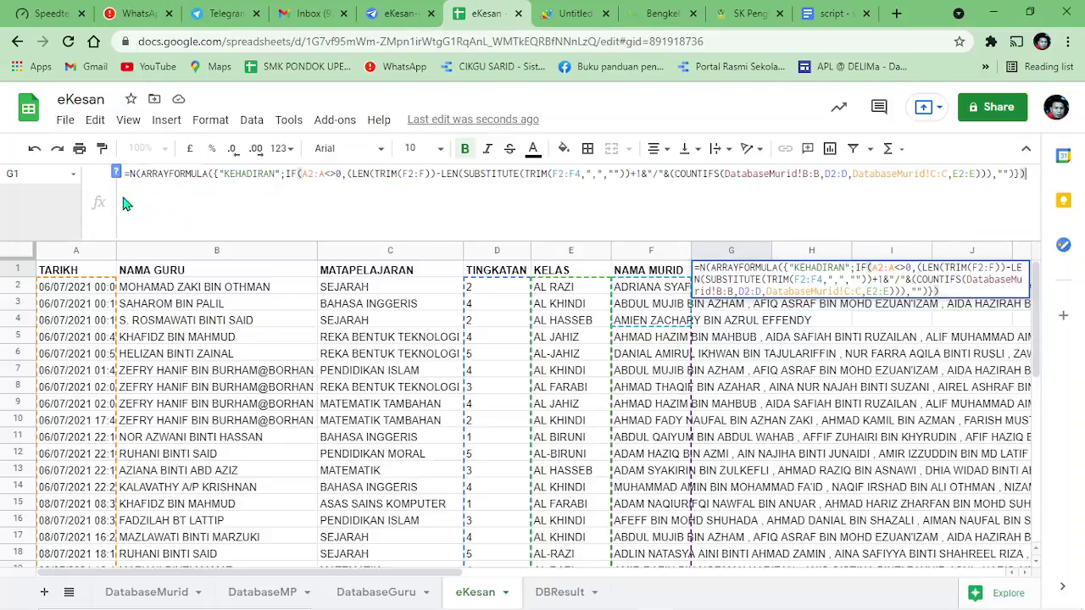
{"action": "key", "text": "BackSpace"}
{"action": "key", "text": "Return"}
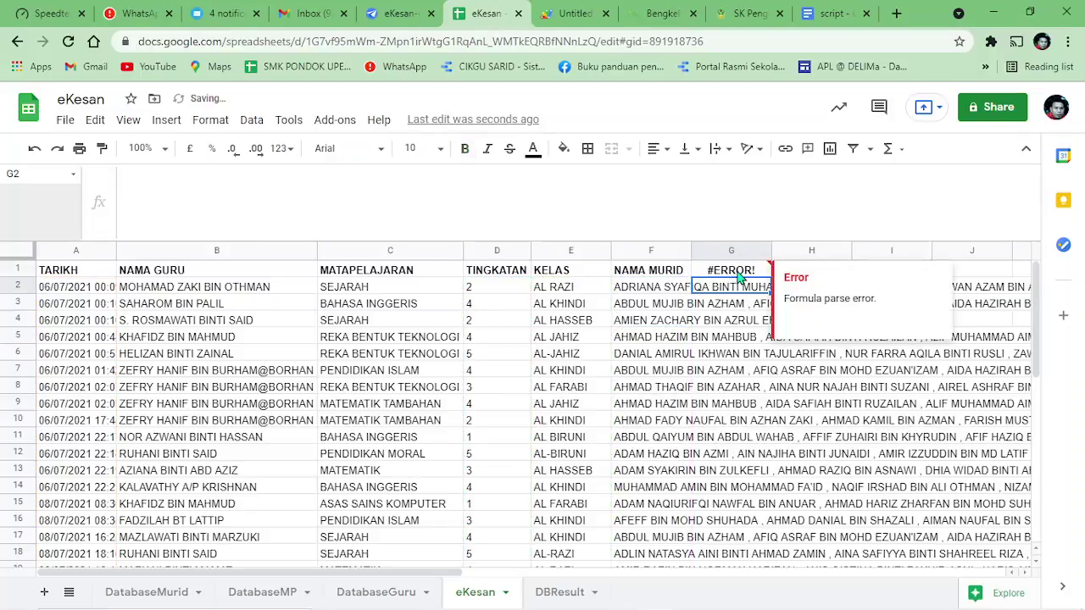
Undo the recent edits to the KEHADIRAN formula in the eKesan sheet.
{"action": "left_click", "coordinate": [737, 273]}
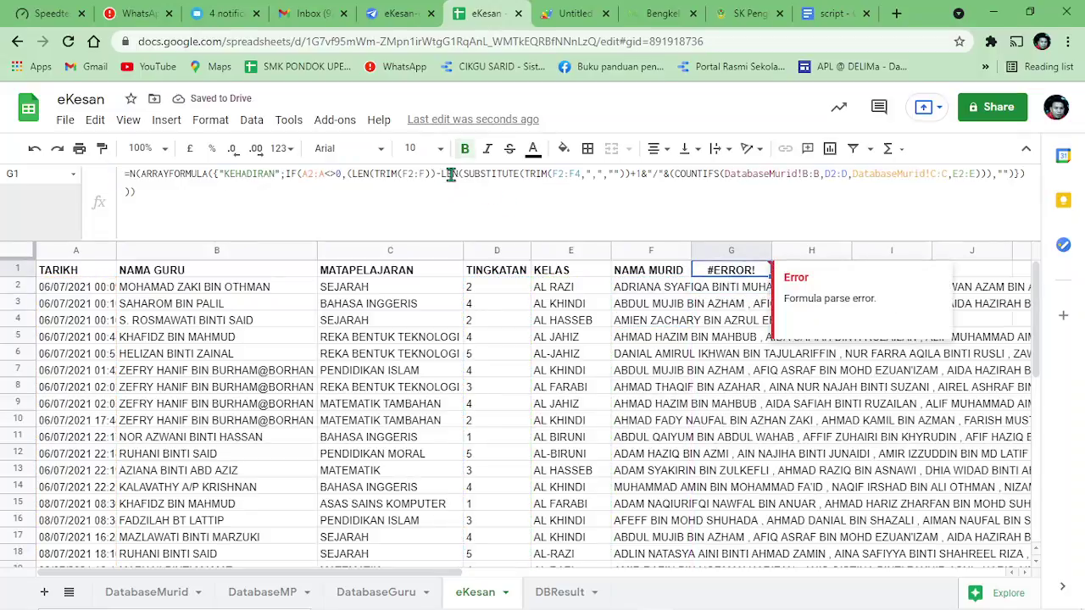
{"action": "left_click", "coordinate": [34, 150]}
{"action": "left_click", "coordinate": [35, 150]}
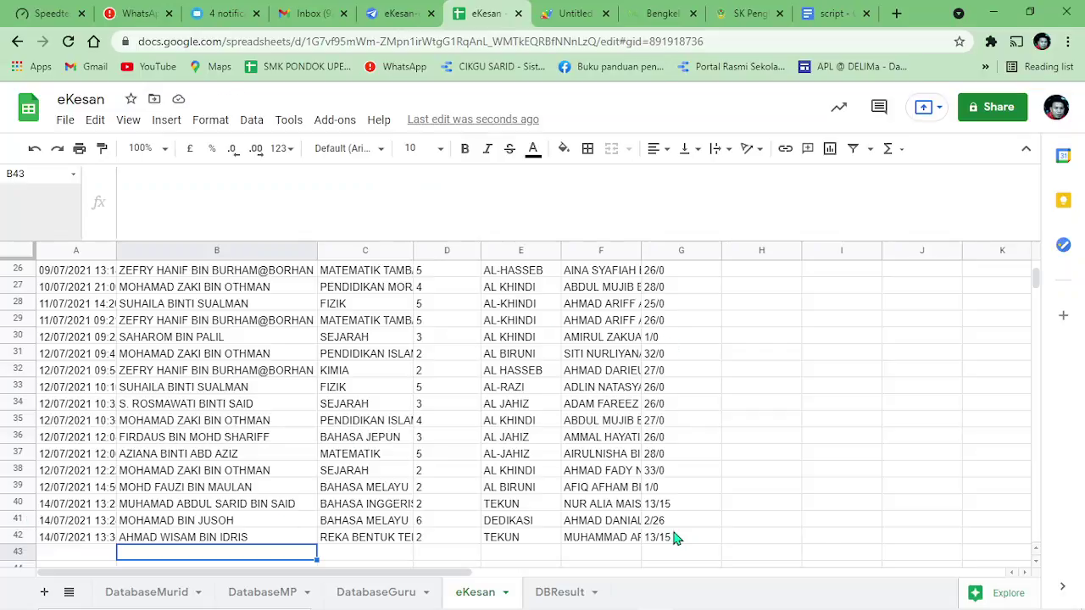
Check the newest entries' KEHADIRAN values and examine the ranges in the restored G1 formula.
{"action": "left_click", "coordinate": [74, 521]}
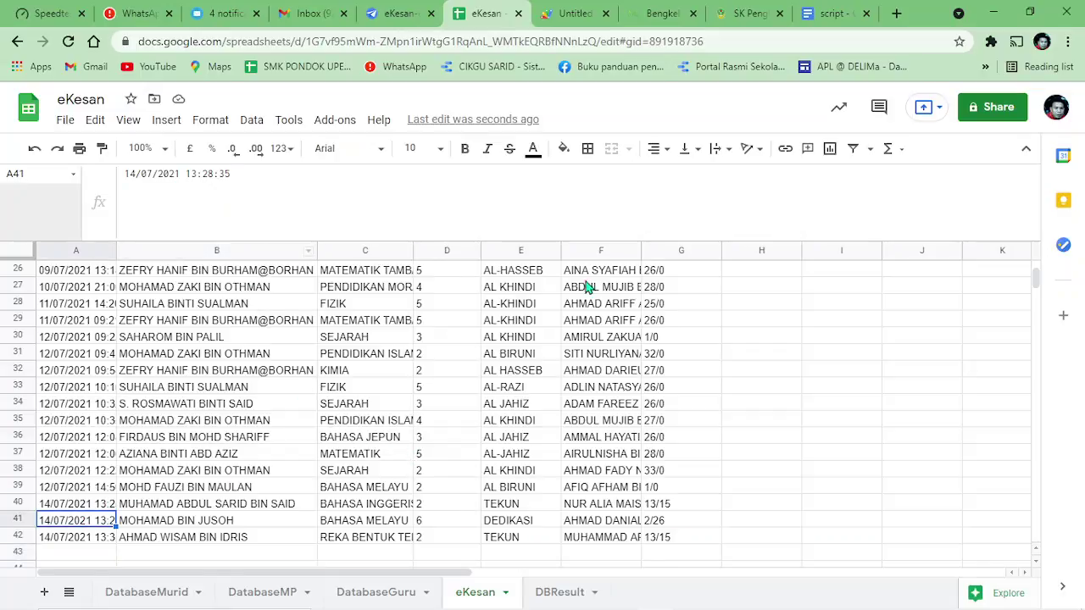
{"action": "scroll", "coordinate": [927, 249], "scroll_direction": "up", "scroll_amount": 5}
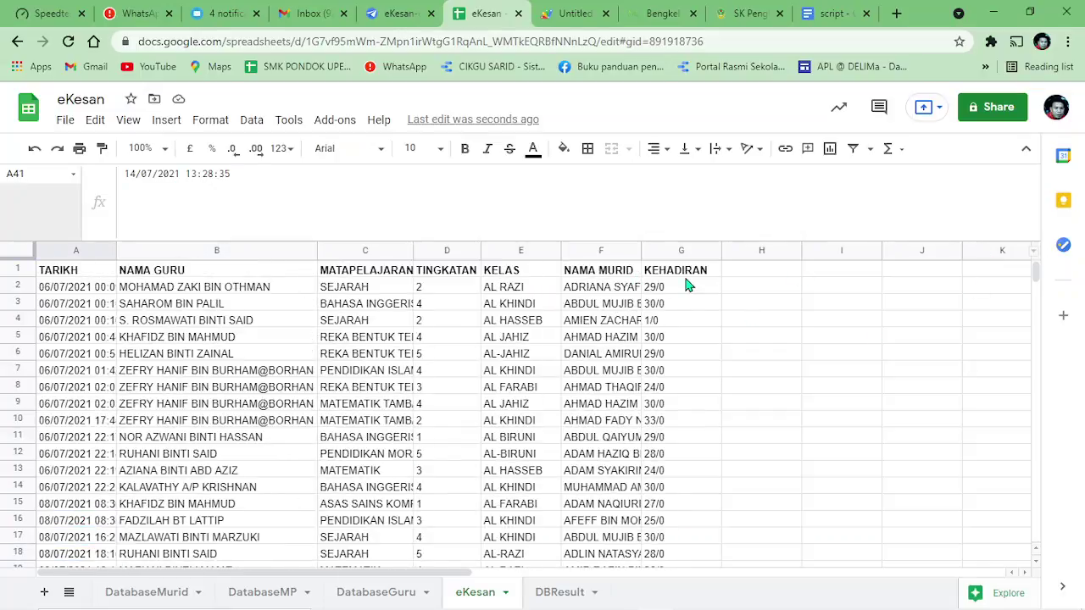
{"action": "left_click", "coordinate": [682, 273]}
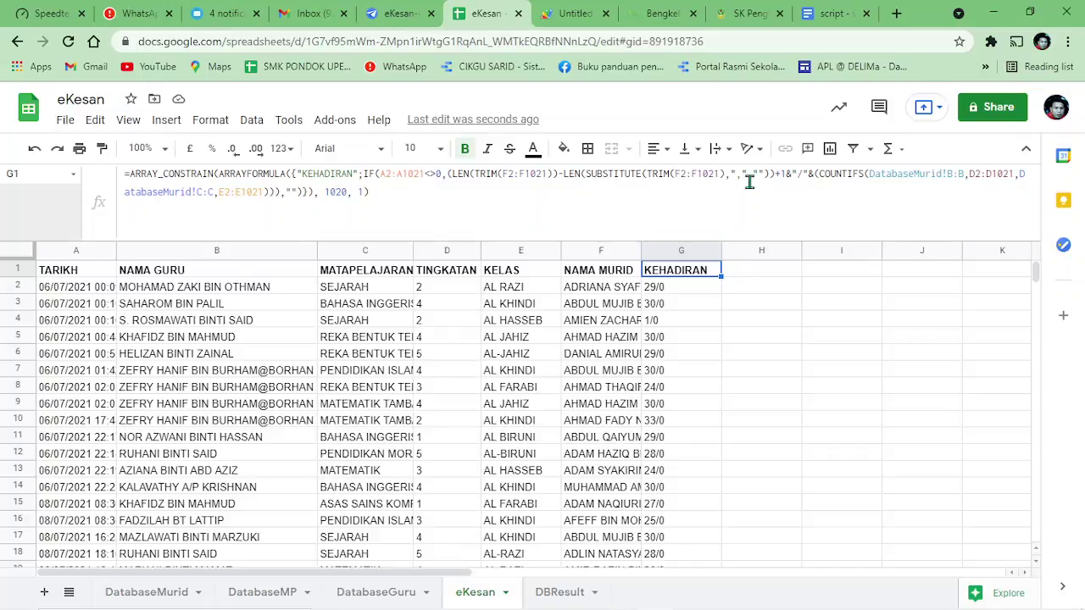
{"action": "left_click", "coordinate": [449, 305]}
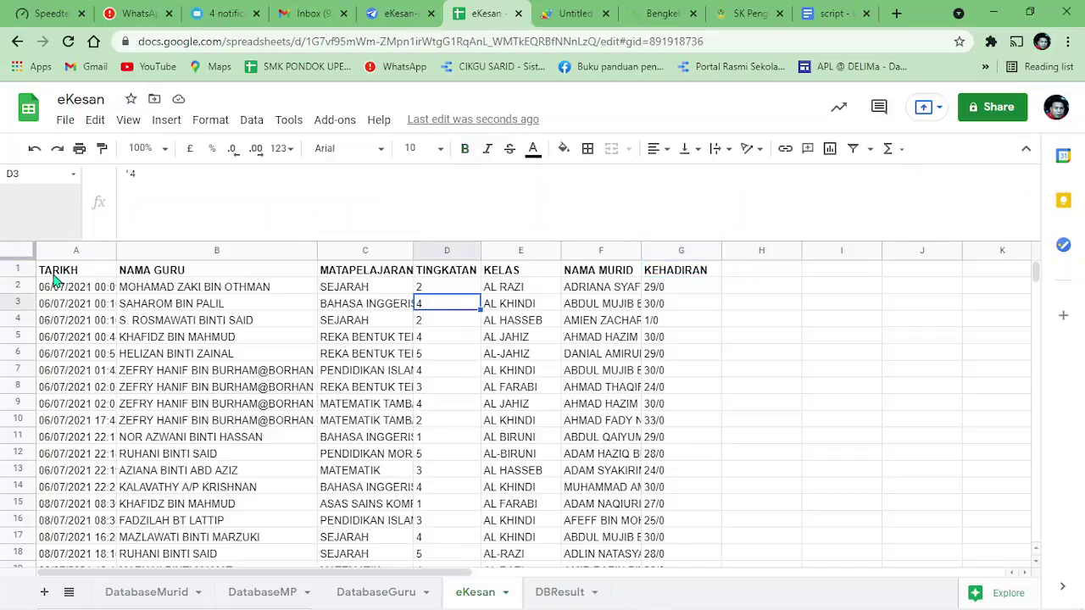
Delete rows 2 to 39, the old sample entries, from the eKesan sheet.
{"action": "left_click", "coordinate": [18, 289]}
{"action": "left_click_drag", "start_coordinate": [18, 288], "coordinate": [4, 424]}
{"action": "right_click", "coordinate": [237, 370]}
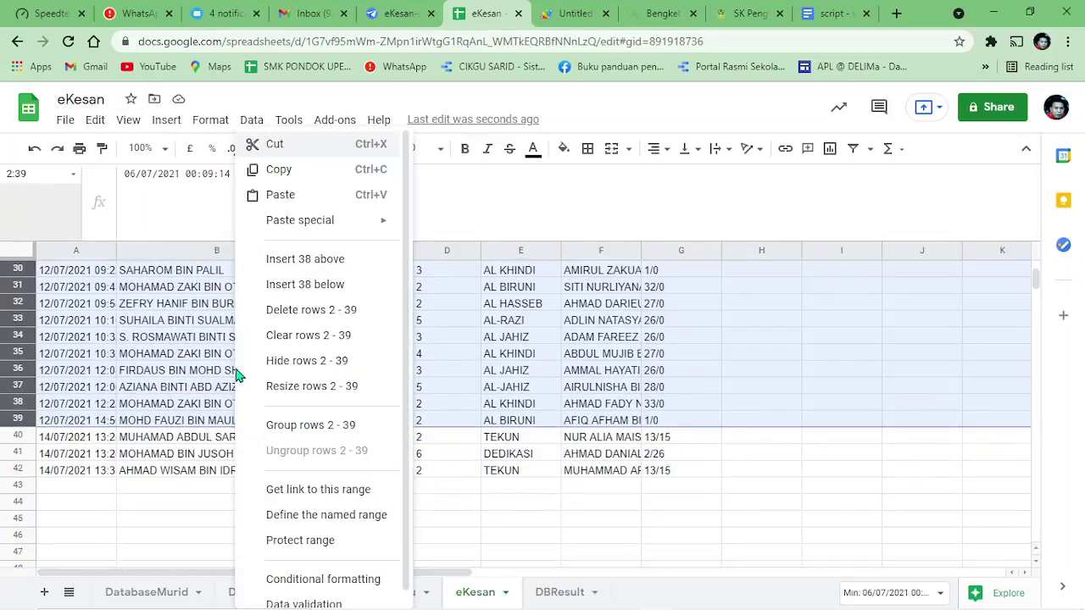
{"action": "left_click", "coordinate": [298, 310]}
{"action": "left_click", "coordinate": [644, 303]}
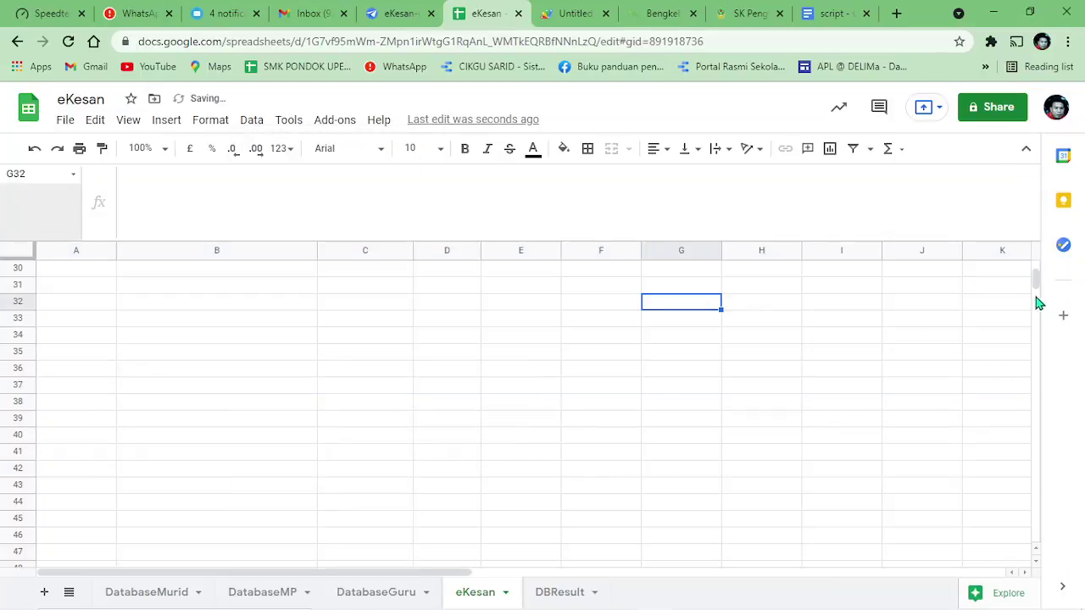
{"action": "left_click_drag", "start_coordinate": [1035, 286], "coordinate": [1041, 254]}
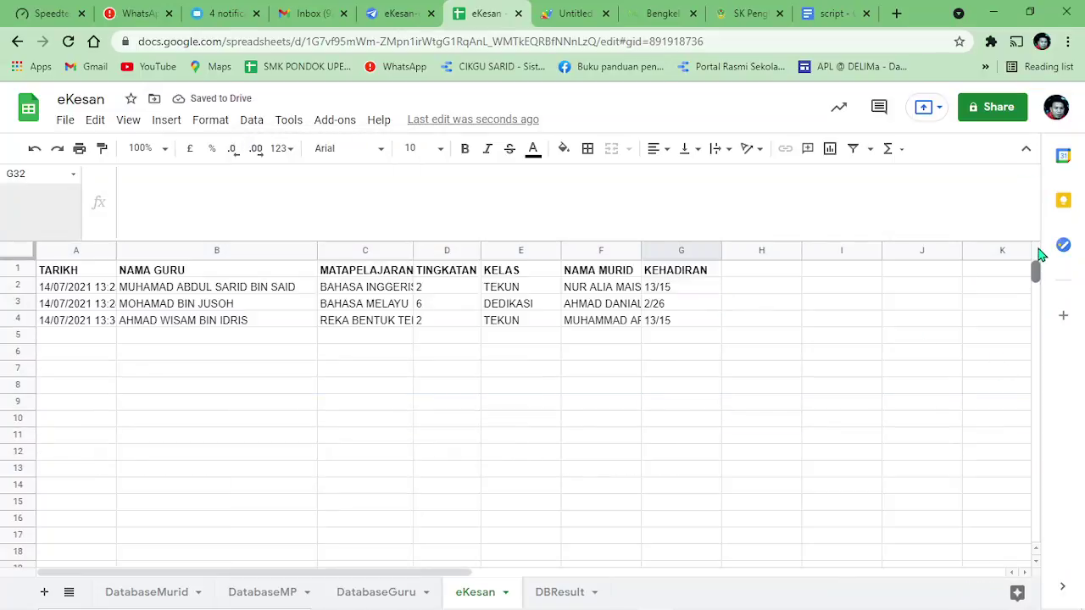
Extend the A, F, D and E column ranges in the G1 KEHADIRAN formula to end at row 1983.
{"action": "left_click", "coordinate": [672, 273]}
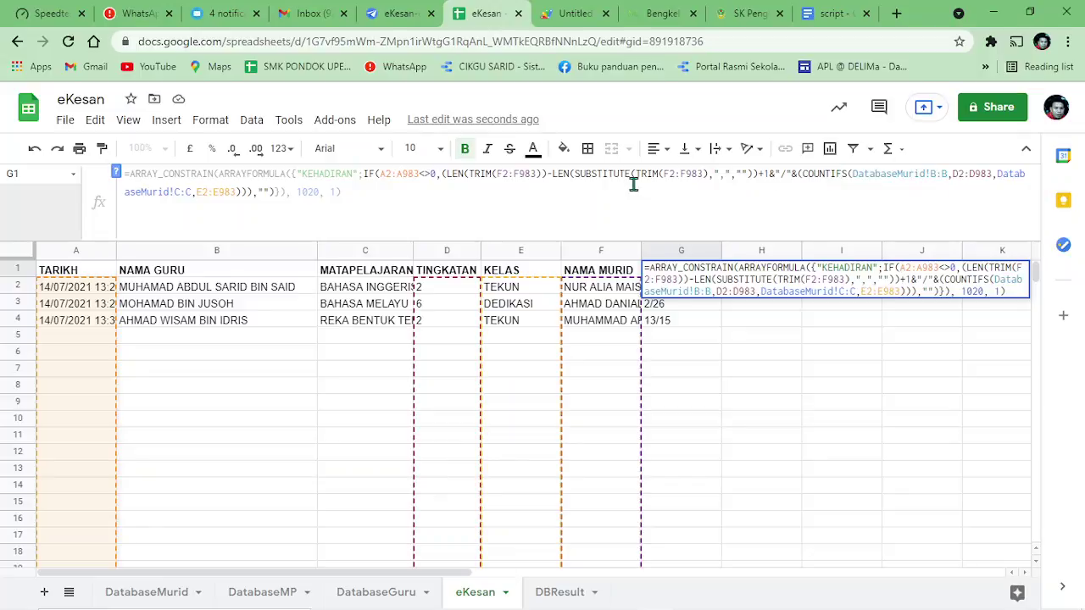
{"action": "type", "text": "1"}
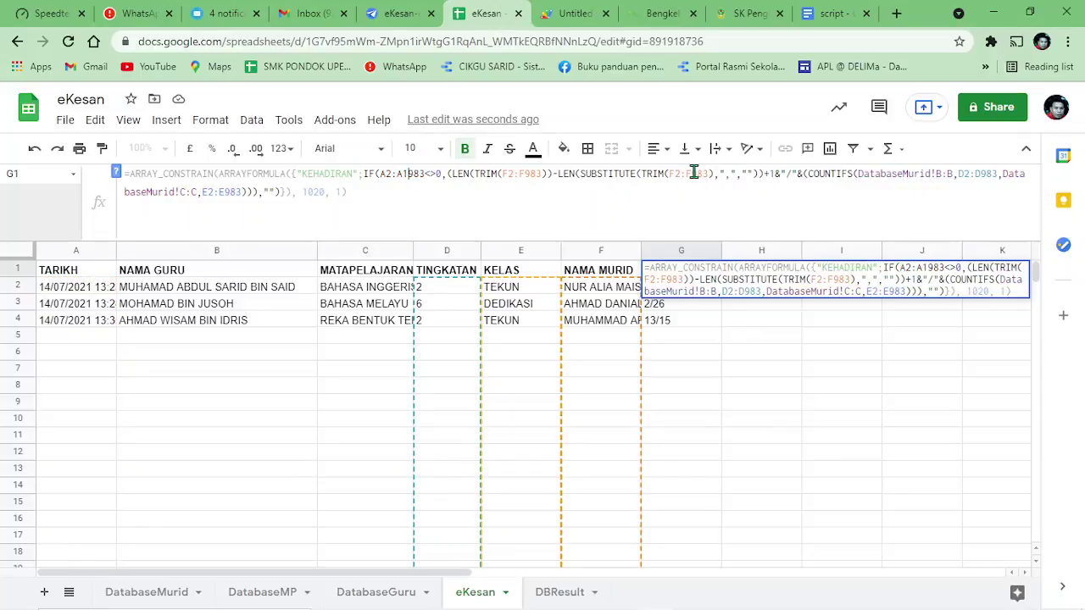
{"action": "left_click", "coordinate": [693, 173]}
{"action": "type", "text": "1"}
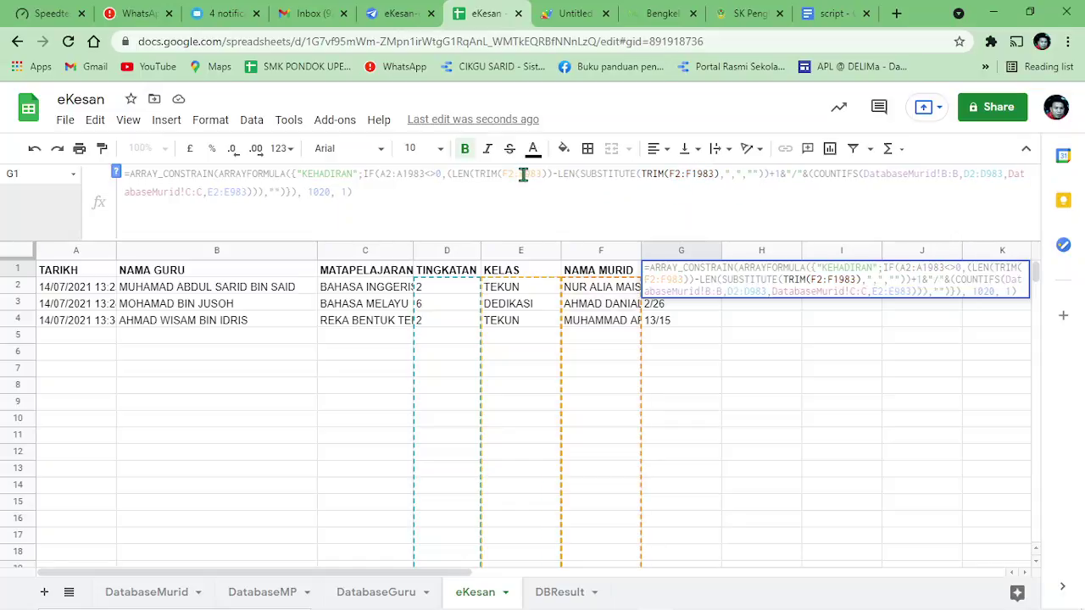
{"action": "left_click", "coordinate": [524, 173]}
{"action": "type", "text": "1"}
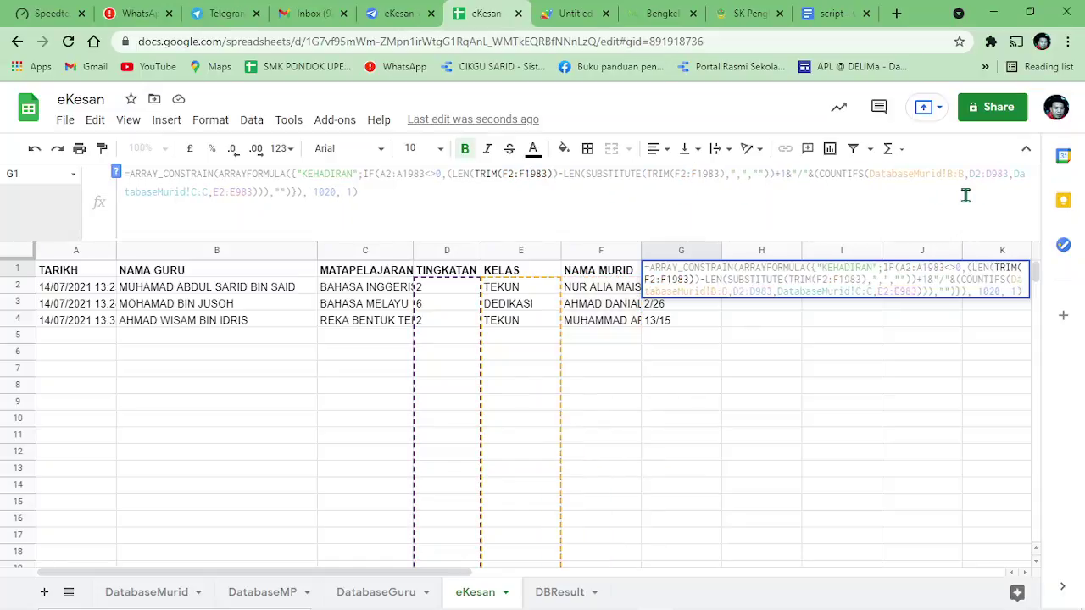
{"action": "left_click", "coordinate": [990, 177]}
{"action": "type", "text": "1"}
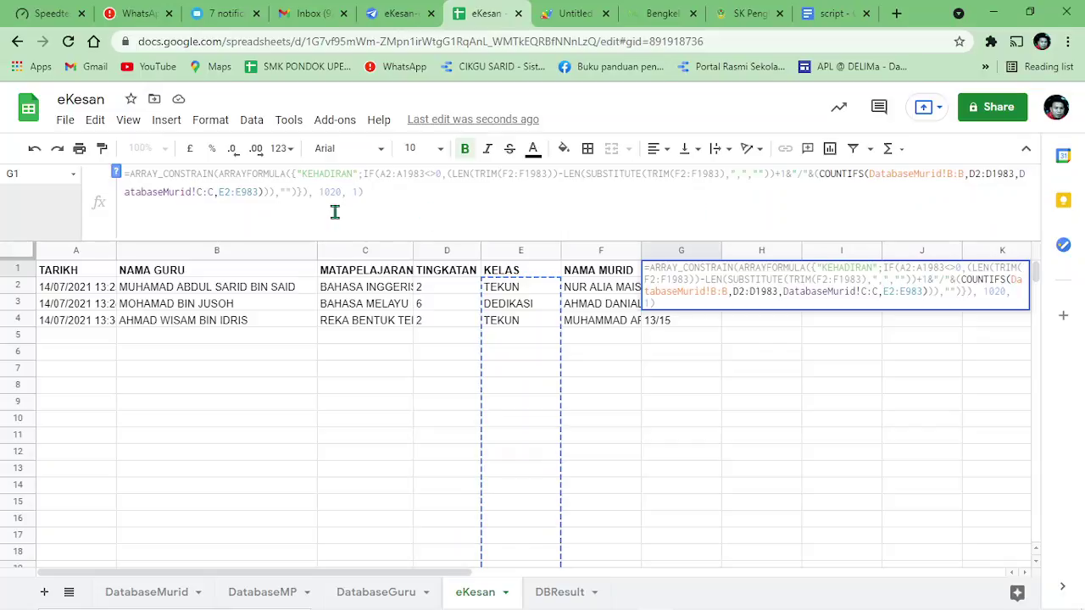
{"action": "left_click", "coordinate": [239, 192]}
{"action": "type", "text": "1"}
{"action": "key", "text": "Return"}
{"action": "left_click", "coordinate": [617, 405]}
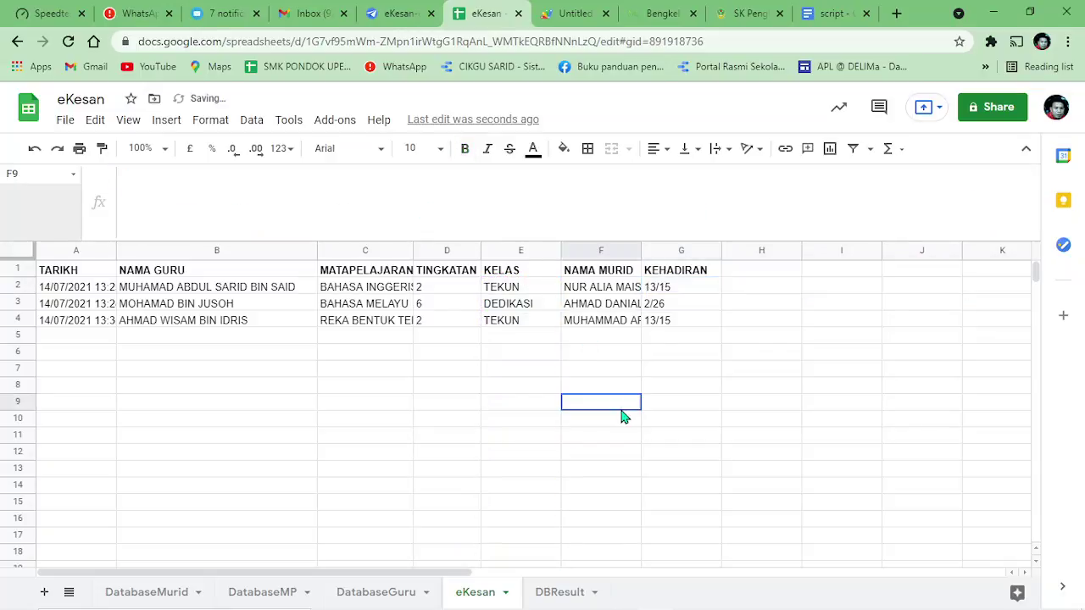
{"action": "left_click", "coordinate": [683, 325]}
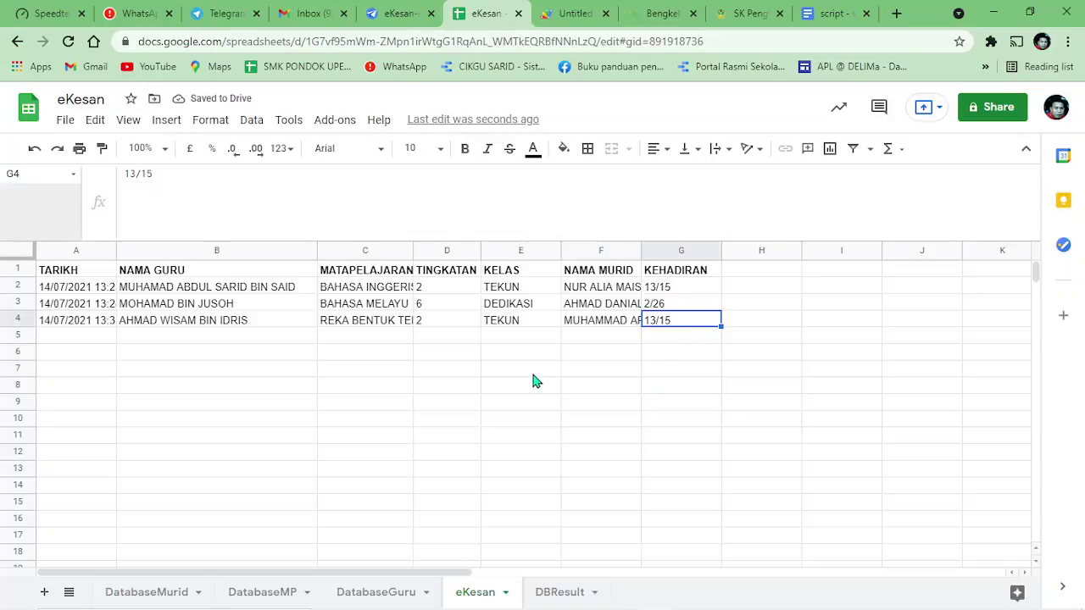
{"action": "left_click", "coordinate": [571, 374]}
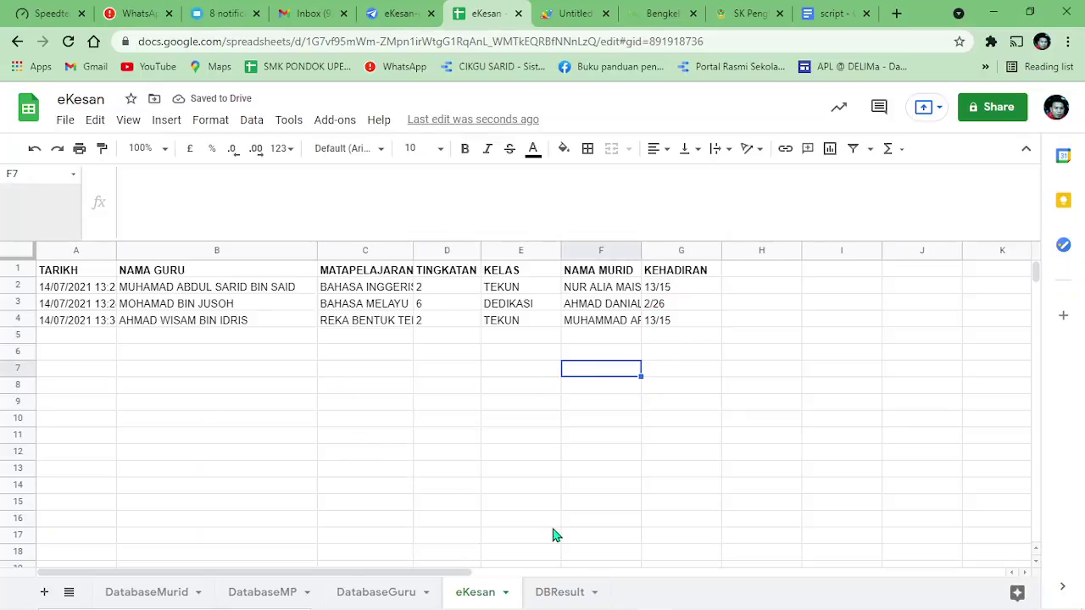
Delete the empty rows 7 to 983 from the eKesan sheet and check the KEHADIRAN formula in G1.
{"action": "scroll", "coordinate": [339, 484], "scroll_direction": "down", "scroll_amount": 2}
{"action": "scroll", "coordinate": [339, 484], "scroll_direction": "up", "scroll_amount": 1}
{"action": "left_click_drag", "start_coordinate": [1037, 280], "coordinate": [1013, 245]}
{"action": "left_click_drag", "start_coordinate": [25, 372], "coordinate": [141, 474]}
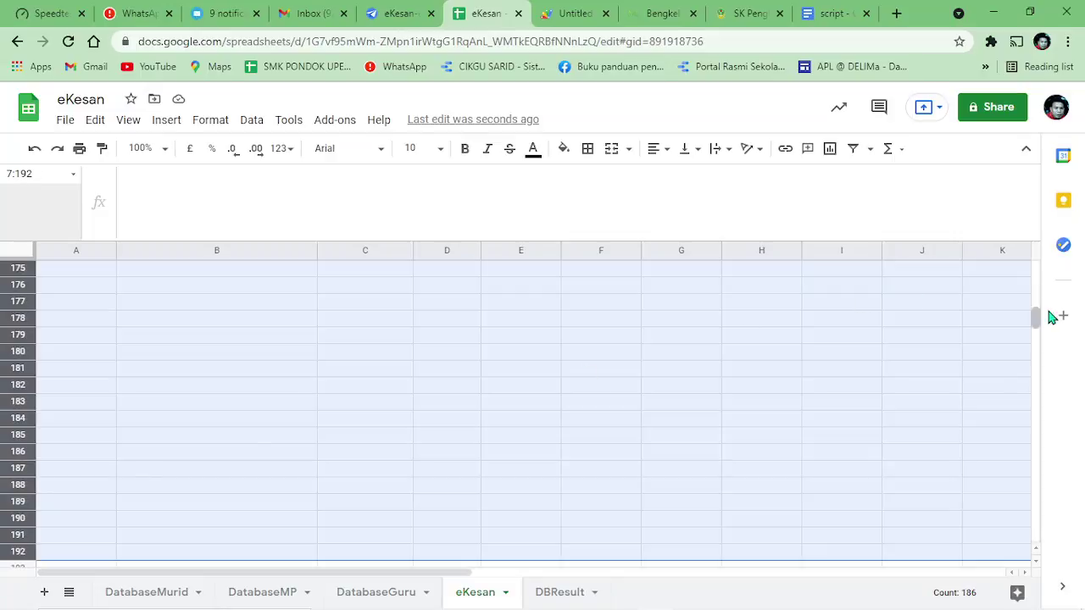
{"action": "left_click_drag", "start_coordinate": [1036, 317], "coordinate": [1034, 547]}
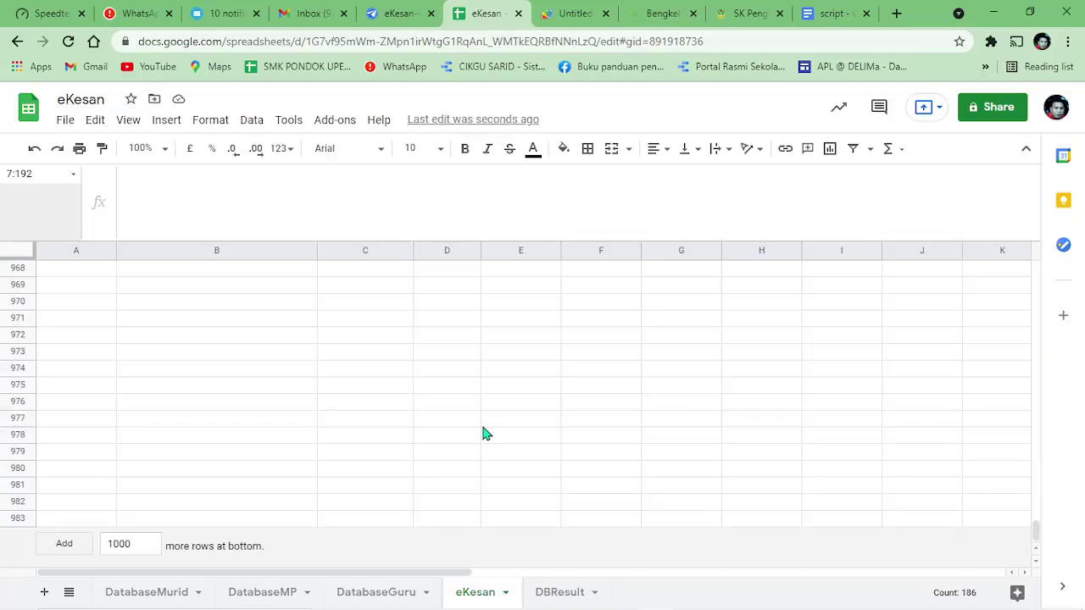
{"action": "left_click", "coordinate": [24, 520], "text": "shift"}
{"action": "right_click", "coordinate": [154, 434]}
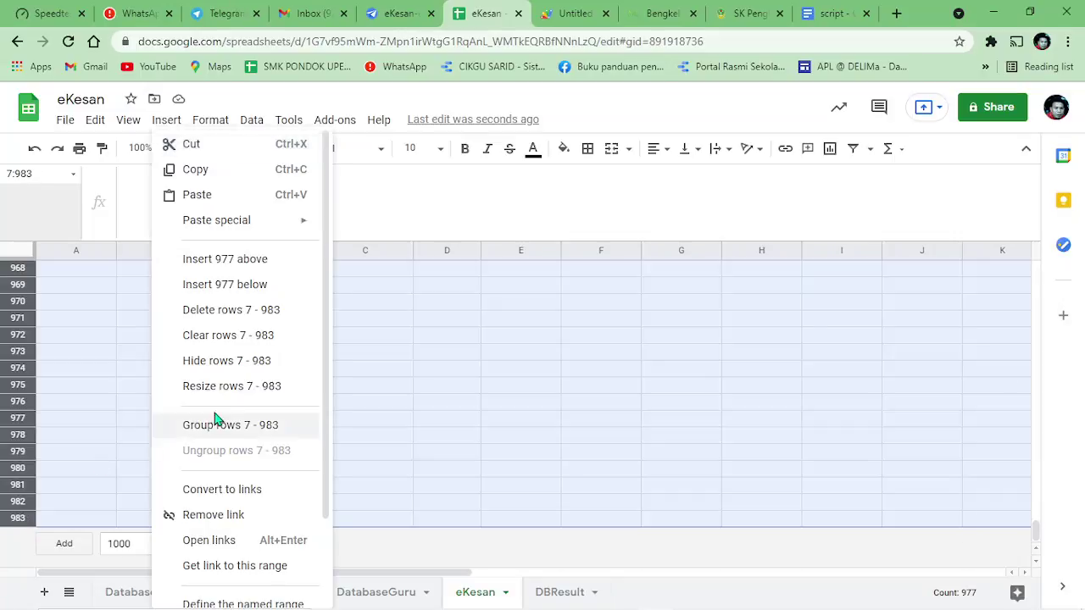
{"action": "left_click", "coordinate": [248, 310]}
{"action": "left_click", "coordinate": [681, 352]}
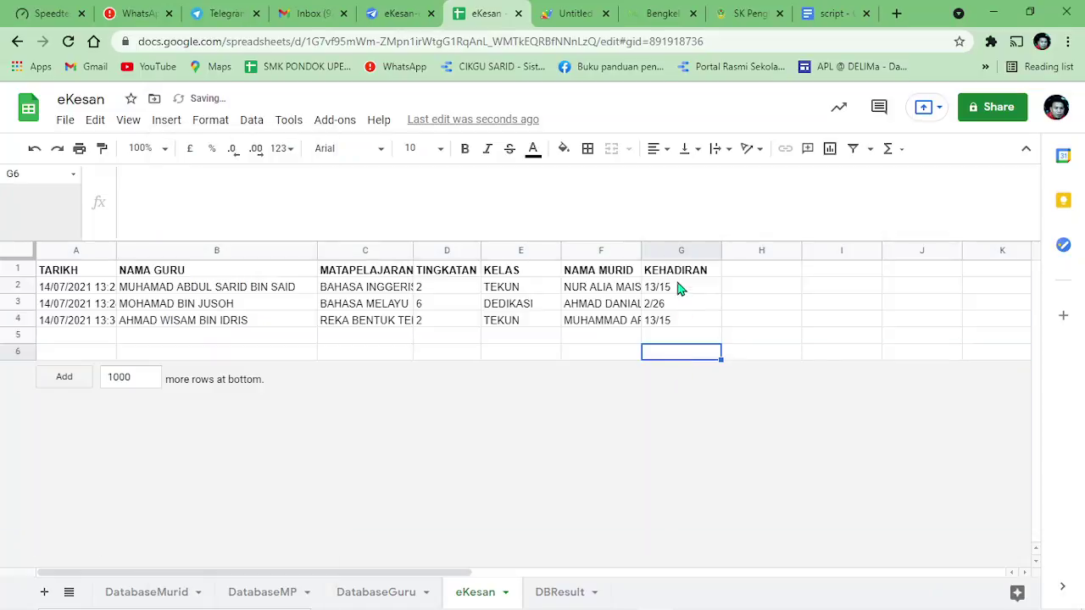
{"action": "left_click", "coordinate": [691, 273]}
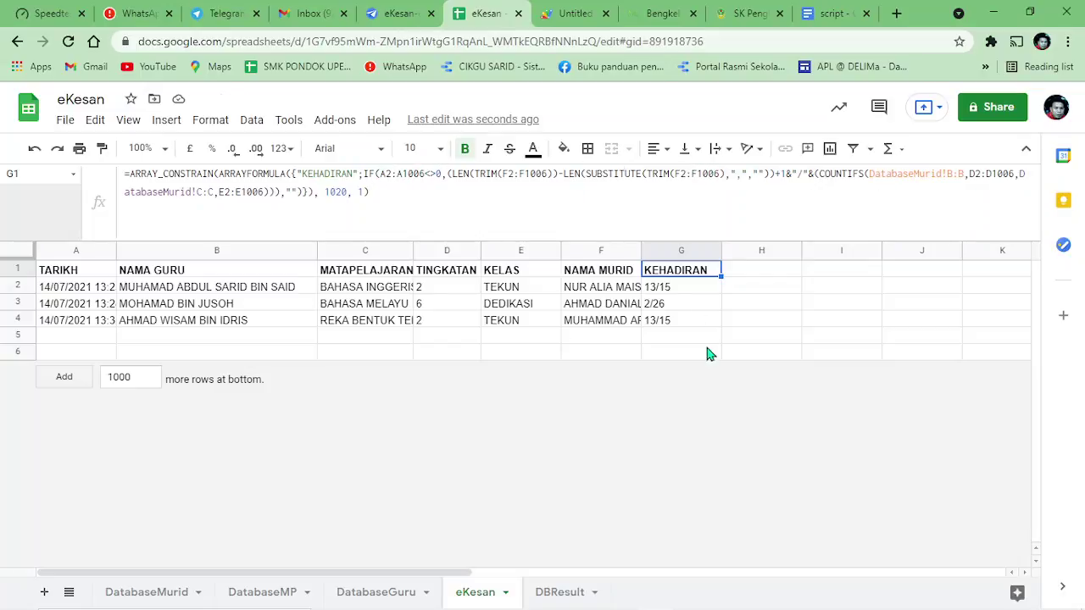
{"action": "left_click", "coordinate": [682, 324]}
Switch to AppSheet and start a new eKesan entry in the preview, choosing a teacher and the subject PENDIDIKAN ISLAM.
{"action": "left_click", "coordinate": [398, 14]}
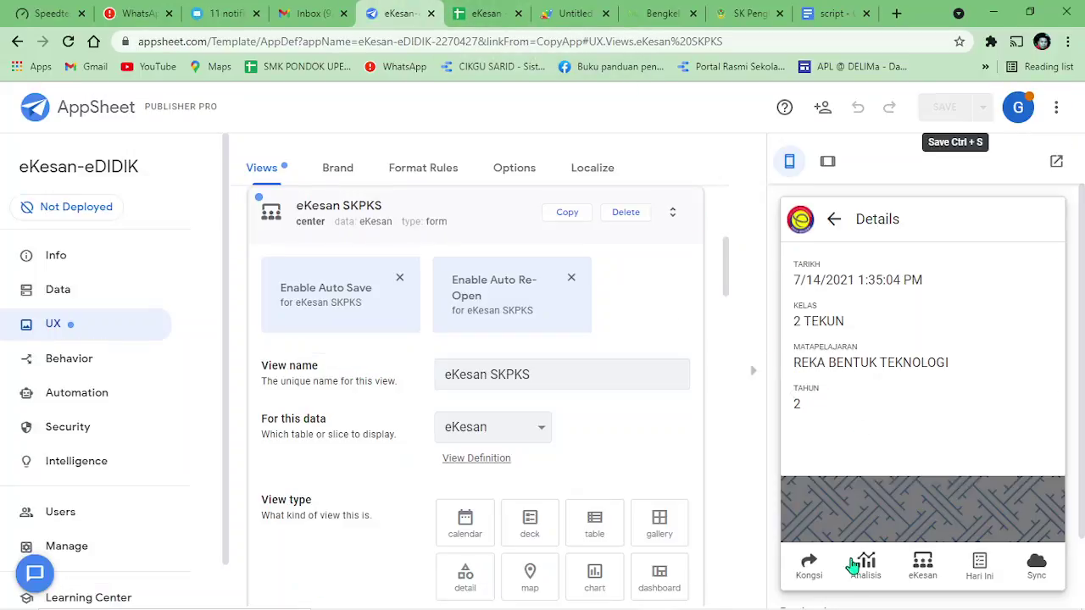
{"action": "left_click", "coordinate": [923, 568]}
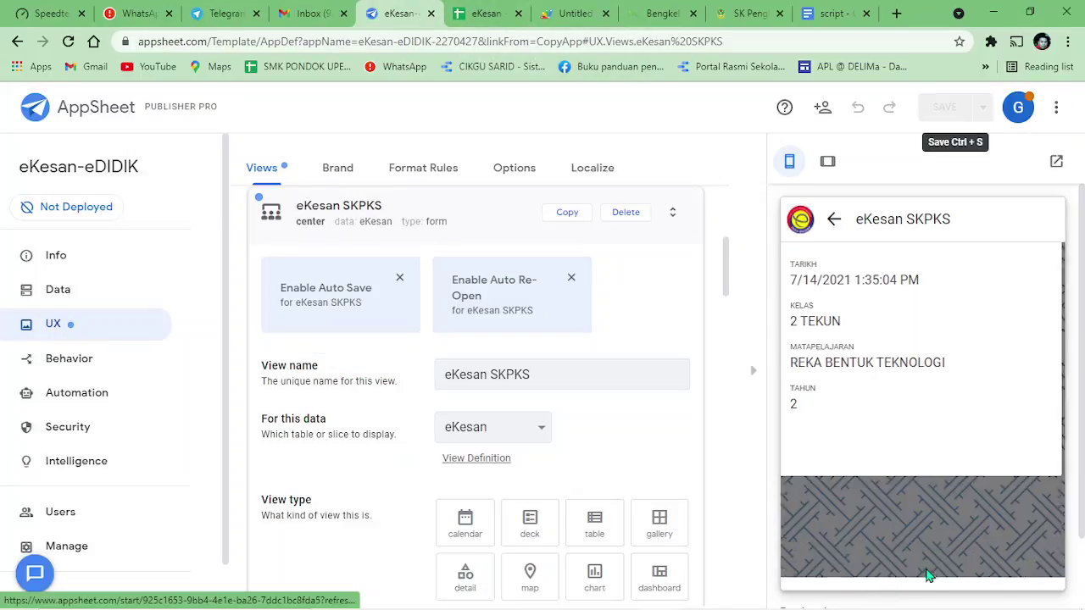
{"action": "left_click", "coordinate": [937, 410]}
{"action": "scroll", "coordinate": [939, 410], "scroll_direction": "down", "scroll_amount": 3}
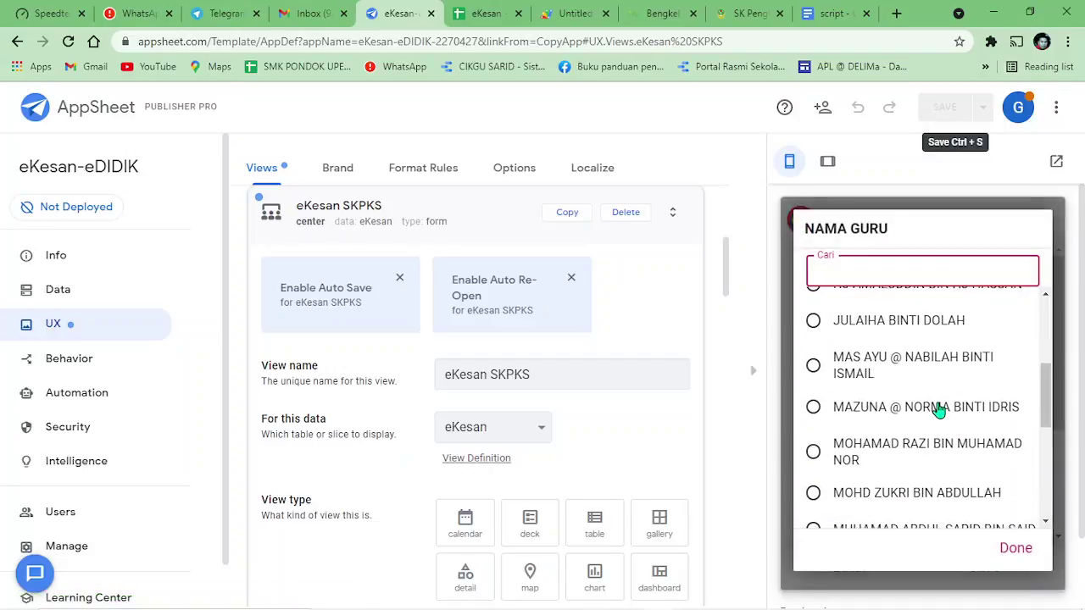
{"action": "left_click", "coordinate": [883, 419]}
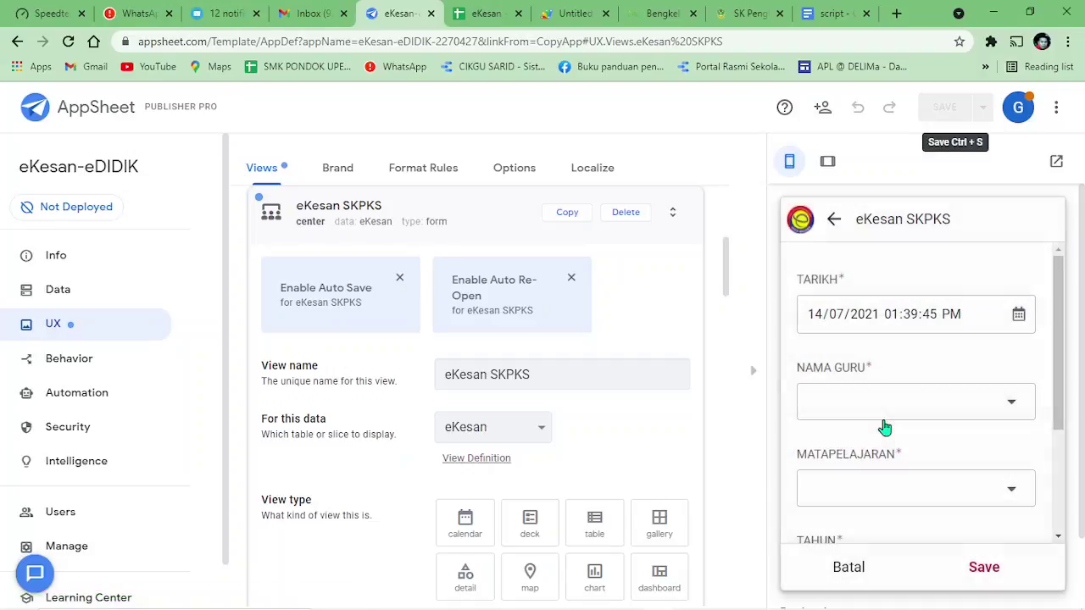
{"action": "scroll", "coordinate": [915, 449], "scroll_direction": "down", "scroll_amount": 2}
{"action": "left_click", "coordinate": [935, 422]}
{"action": "scroll", "coordinate": [888, 407], "scroll_direction": "down", "scroll_amount": 3}
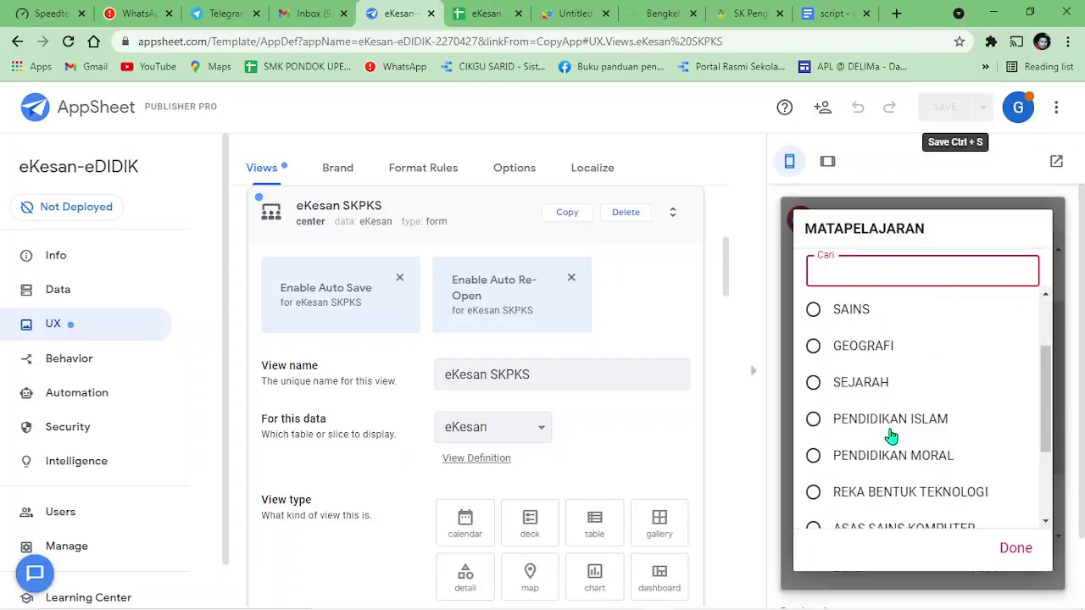
{"action": "left_click", "coordinate": [890, 363]}
Set the entry's TAHUN to 6 and its KELAS to DEDIKASI.
{"action": "scroll", "coordinate": [976, 460], "scroll_direction": "down", "scroll_amount": 1}
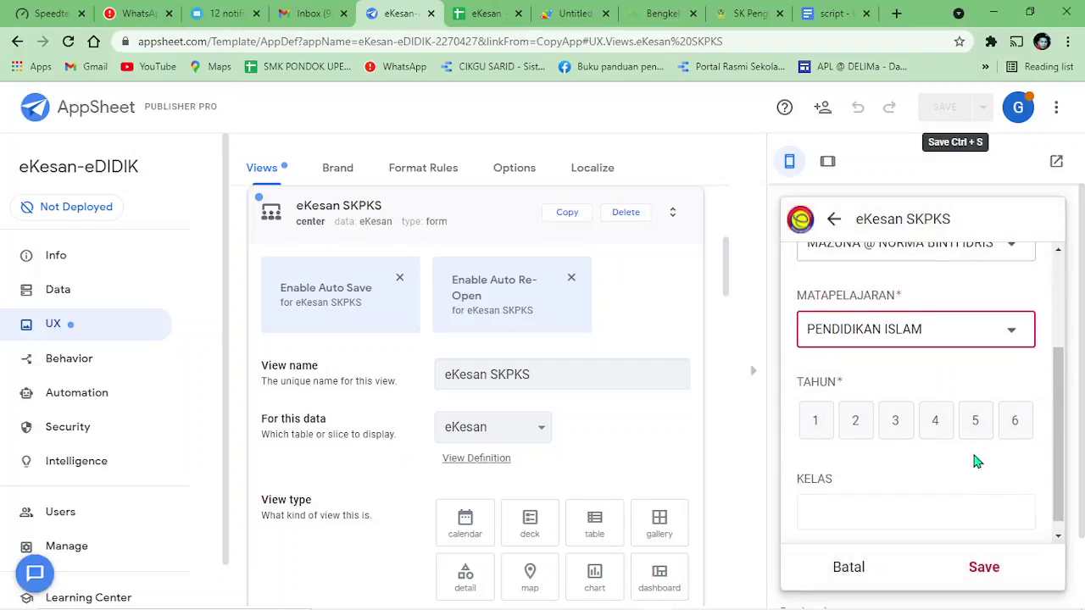
{"action": "left_click", "coordinate": [1014, 423]}
{"action": "scroll", "coordinate": [969, 506], "scroll_direction": "down", "scroll_amount": 1}
{"action": "left_click", "coordinate": [944, 405]}
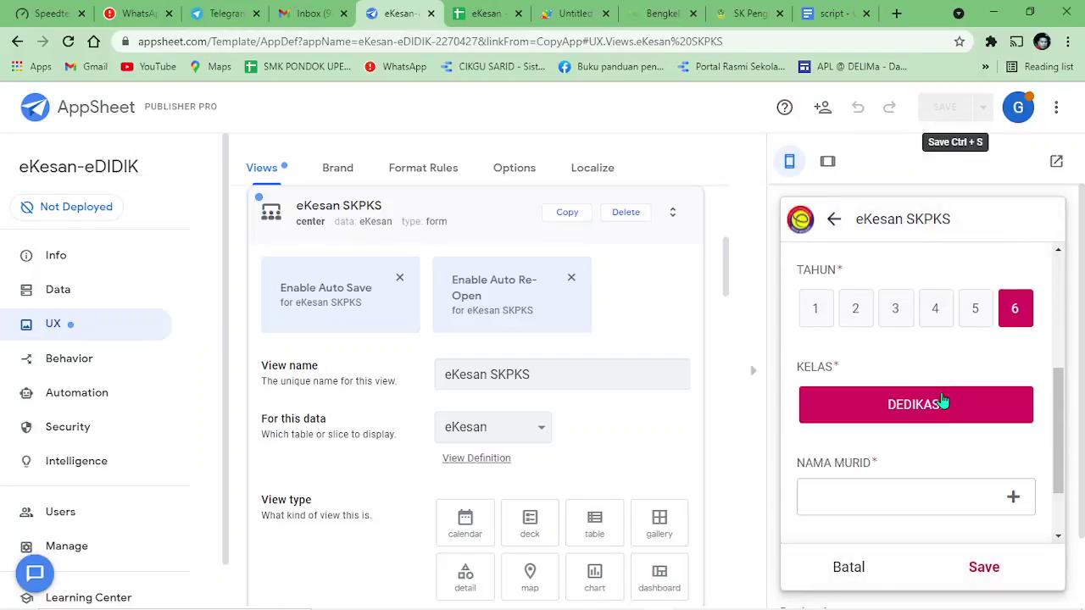
{"action": "scroll", "coordinate": [963, 482], "scroll_direction": "down", "scroll_amount": 2}
Select all pupils except the first two on the NAMA MURID list and save the entry.
{"action": "left_click", "coordinate": [1011, 419]}
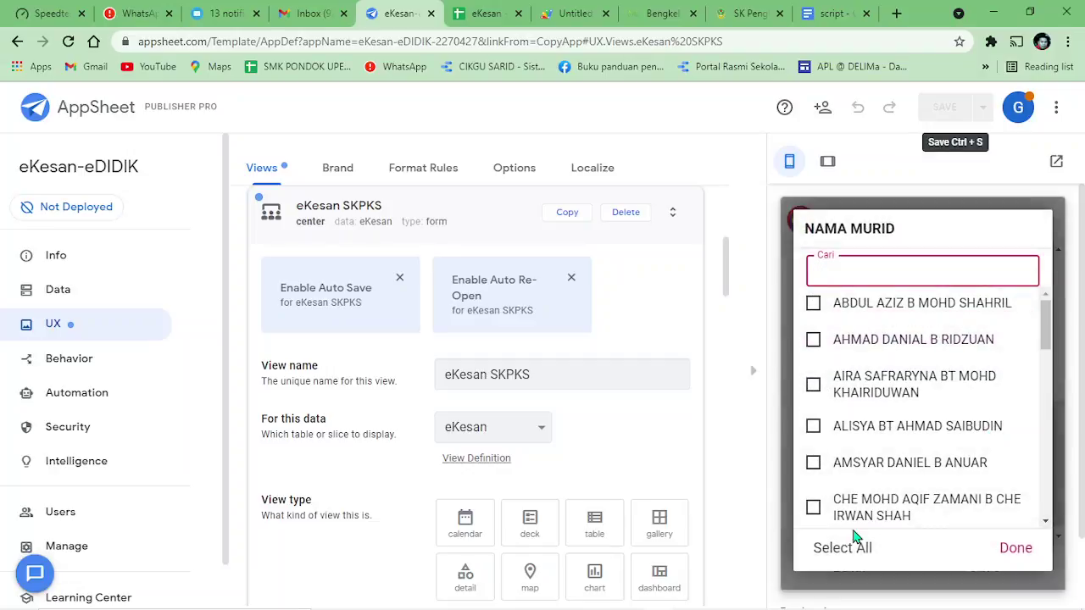
{"action": "left_click", "coordinate": [838, 547]}
{"action": "left_click", "coordinate": [819, 307]}
{"action": "left_click", "coordinate": [818, 338]}
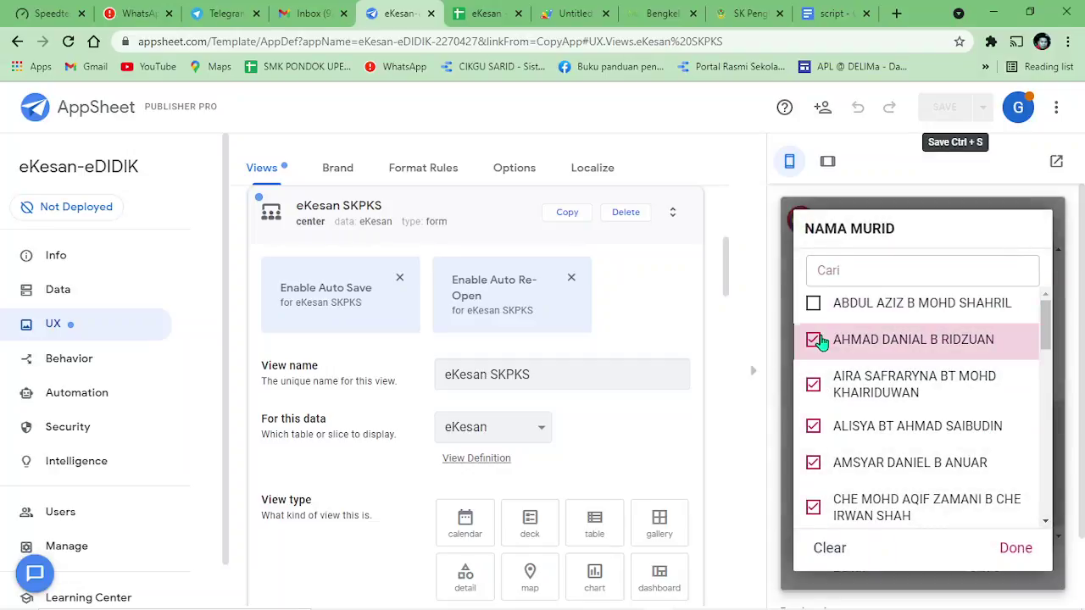
{"action": "left_click", "coordinate": [1015, 547]}
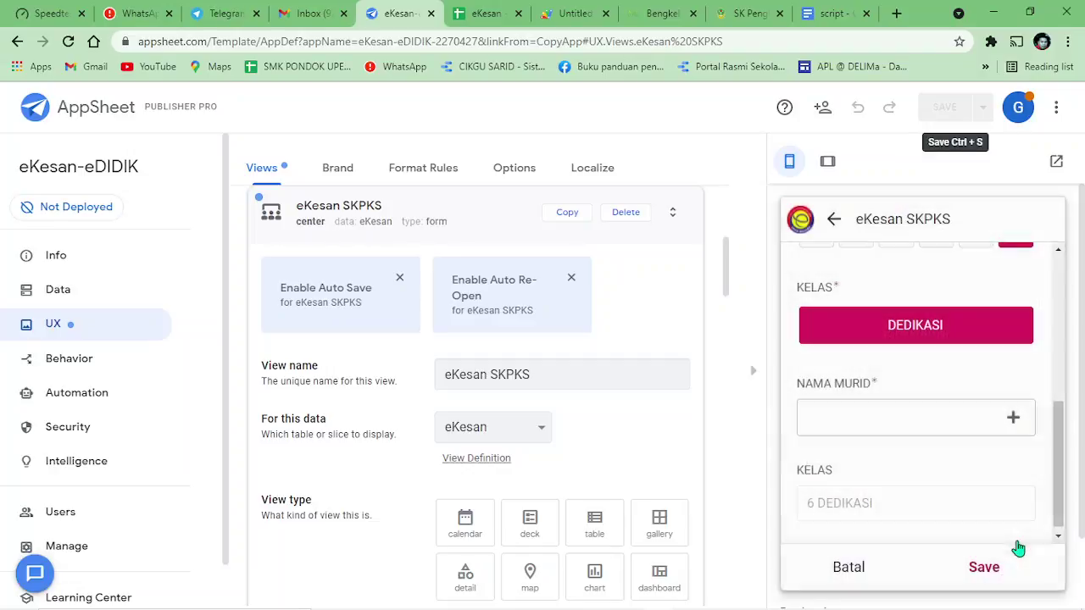
{"action": "scroll", "coordinate": [1025, 469], "scroll_direction": "down", "scroll_amount": 3}
{"action": "scroll", "coordinate": [1025, 468], "scroll_direction": "down", "scroll_amount": 3}
{"action": "left_click", "coordinate": [983, 567]}
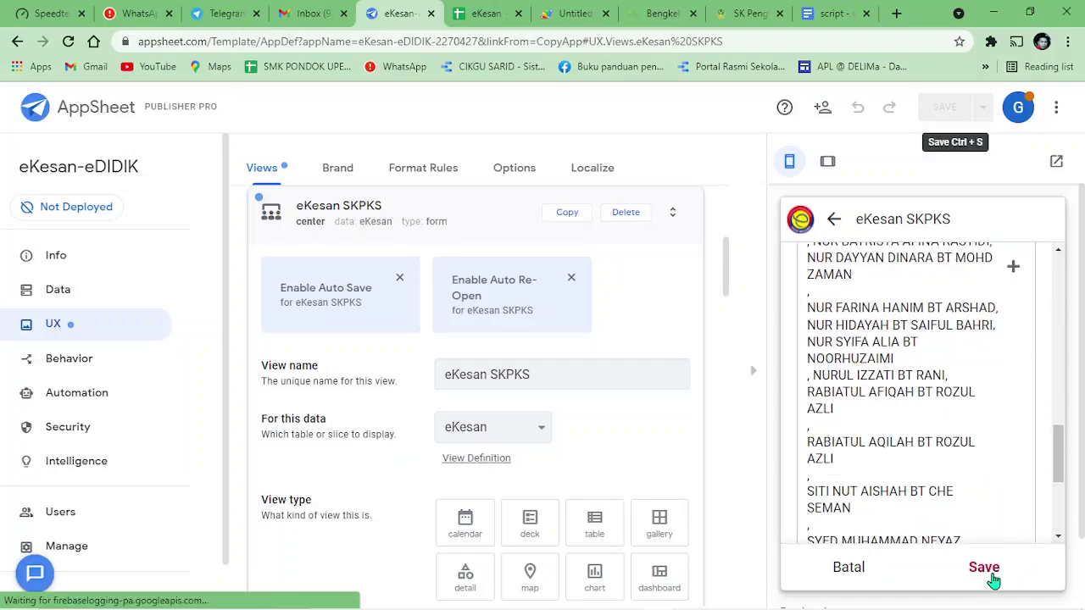
{"action": "left_click", "coordinate": [1051, 566]}
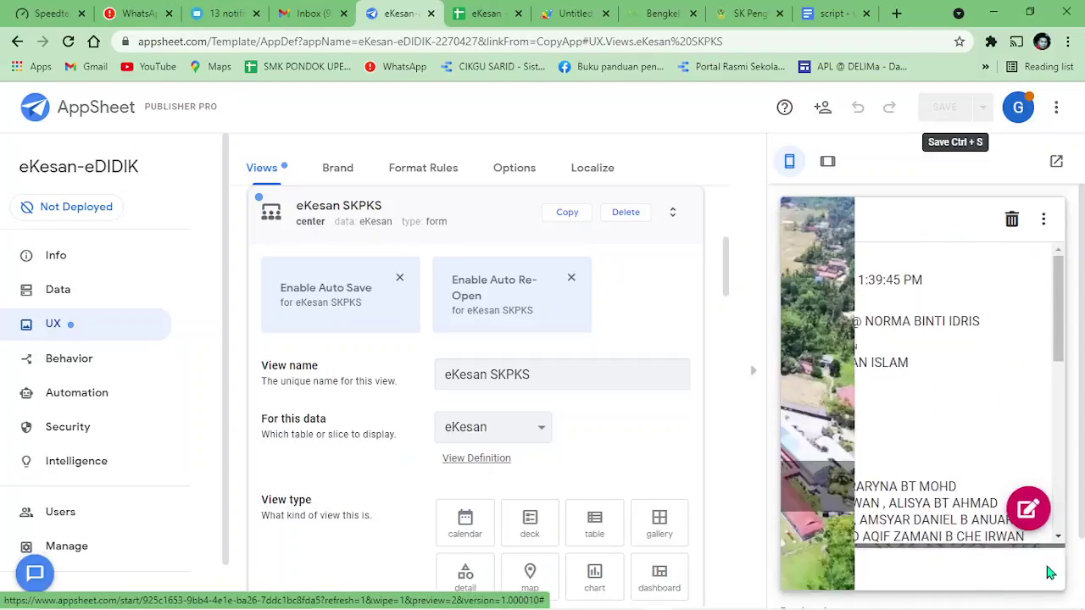
Return to the eKesan Google Sheet and check the new entry's pupil list, its KEHADIRAN value and the G1 formula.
{"action": "left_click", "coordinate": [498, 12]}
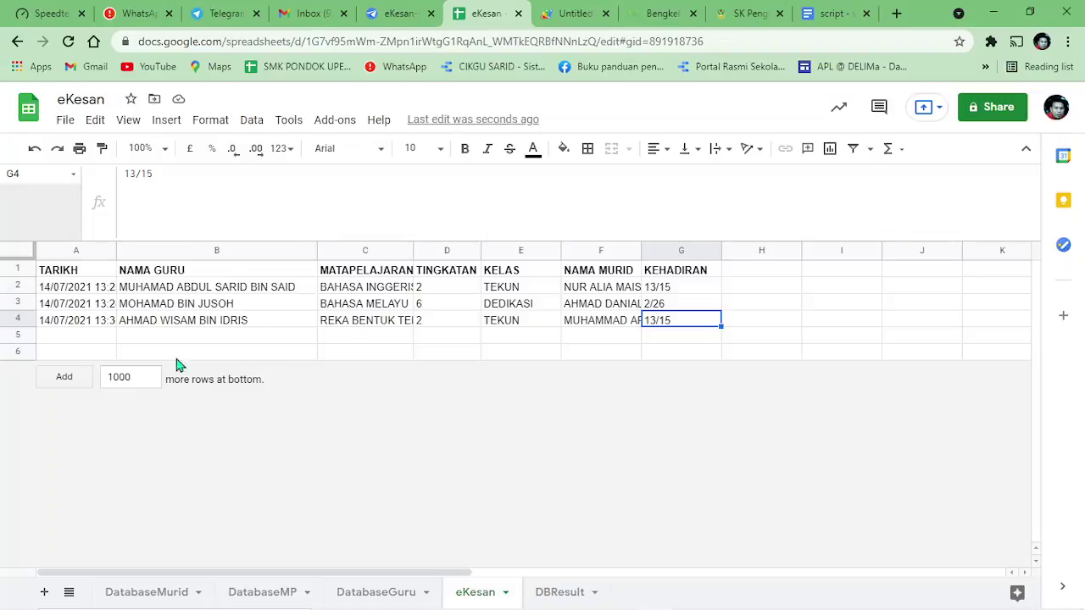
{"action": "left_click", "coordinate": [667, 341]}
{"action": "left_click", "coordinate": [601, 337]}
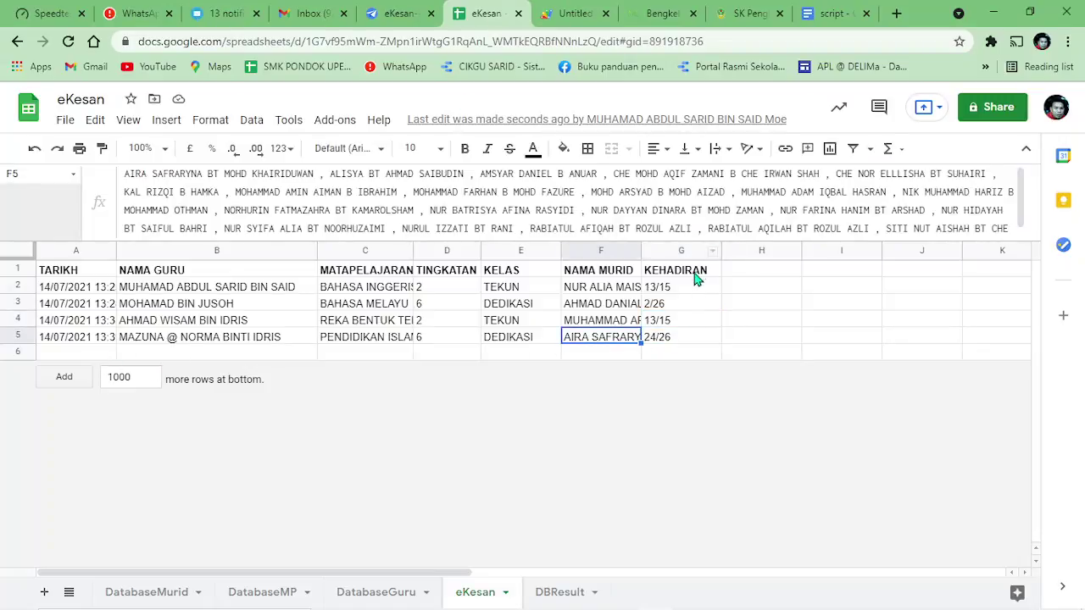
{"action": "left_click", "coordinate": [683, 288]}
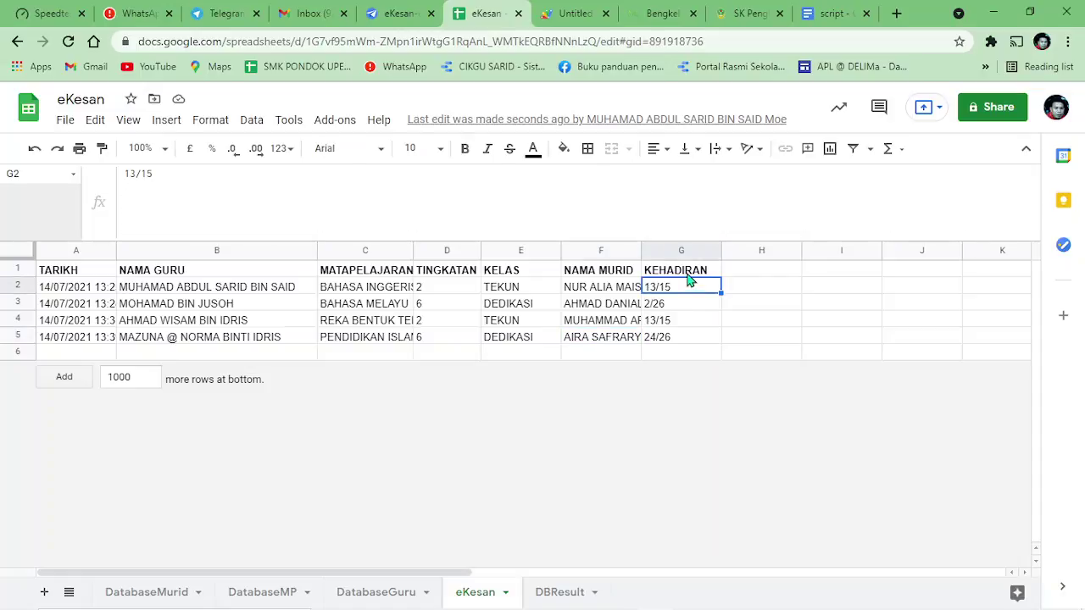
{"action": "left_click", "coordinate": [689, 273]}
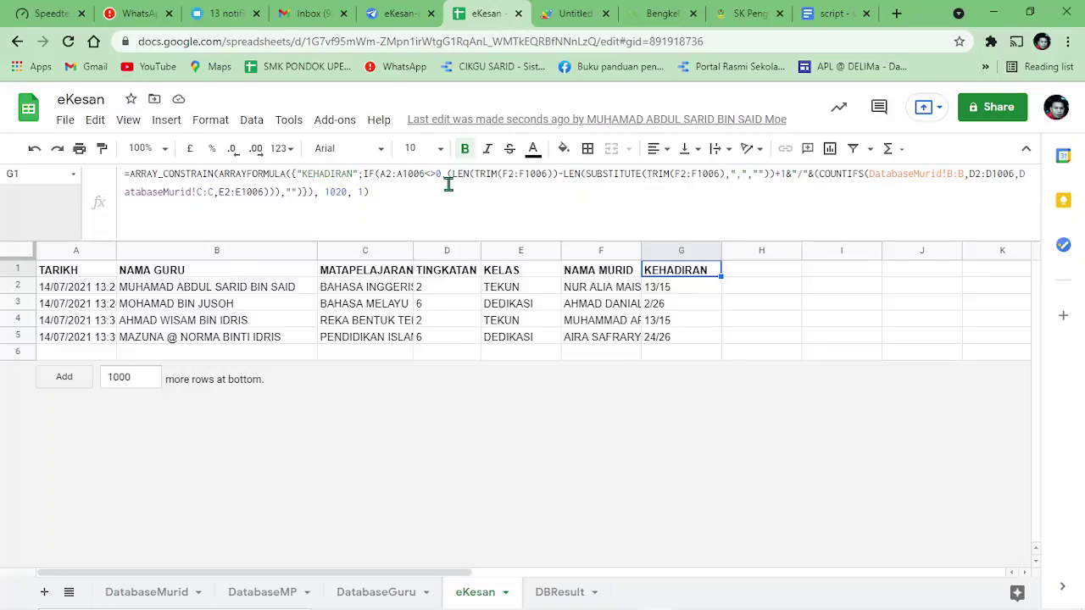
{"action": "left_click", "coordinate": [725, 305]}
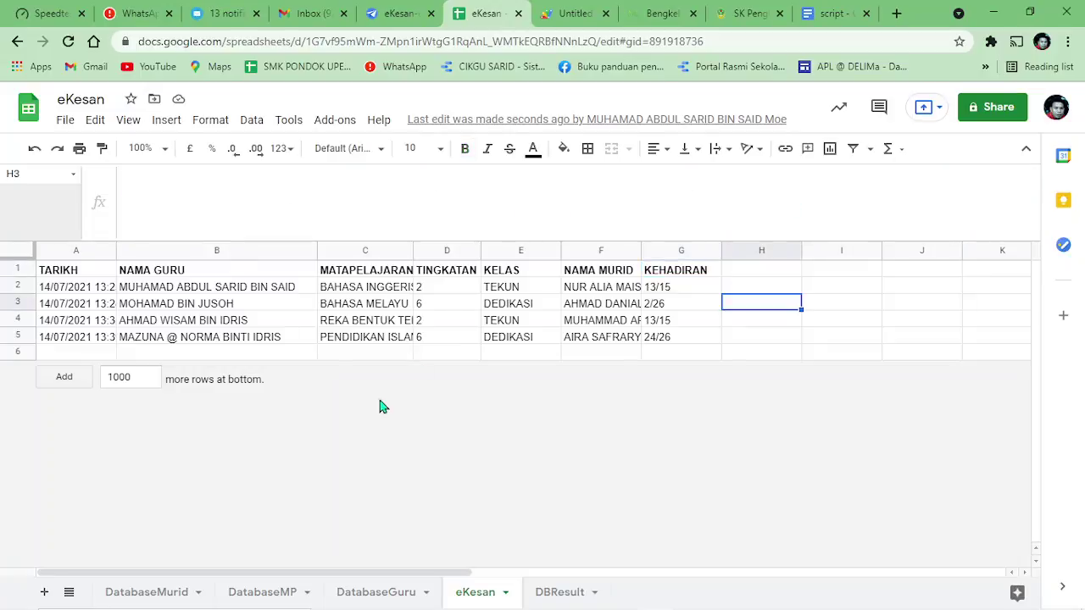
In the AppSheet preview, drill down the daily analysis through TAHUN 6 and PENDIDIKAN ISLAM to the new entry's details.
{"action": "left_click", "coordinate": [400, 14]}
{"action": "scroll", "coordinate": [932, 500], "scroll_direction": "down", "scroll_amount": 2}
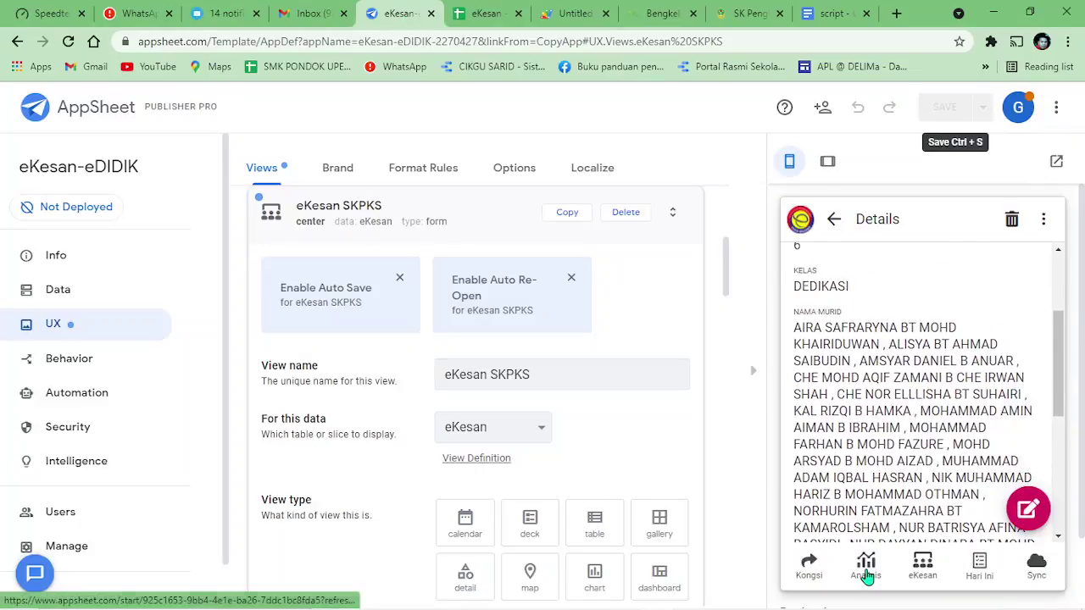
{"action": "left_click", "coordinate": [865, 570]}
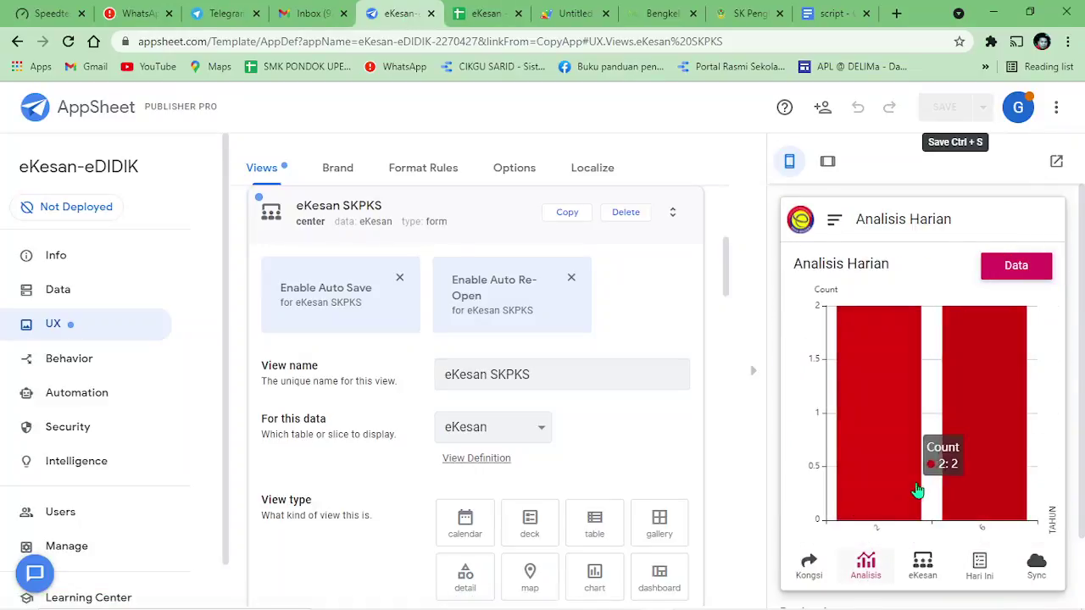
{"action": "left_click", "coordinate": [968, 416]}
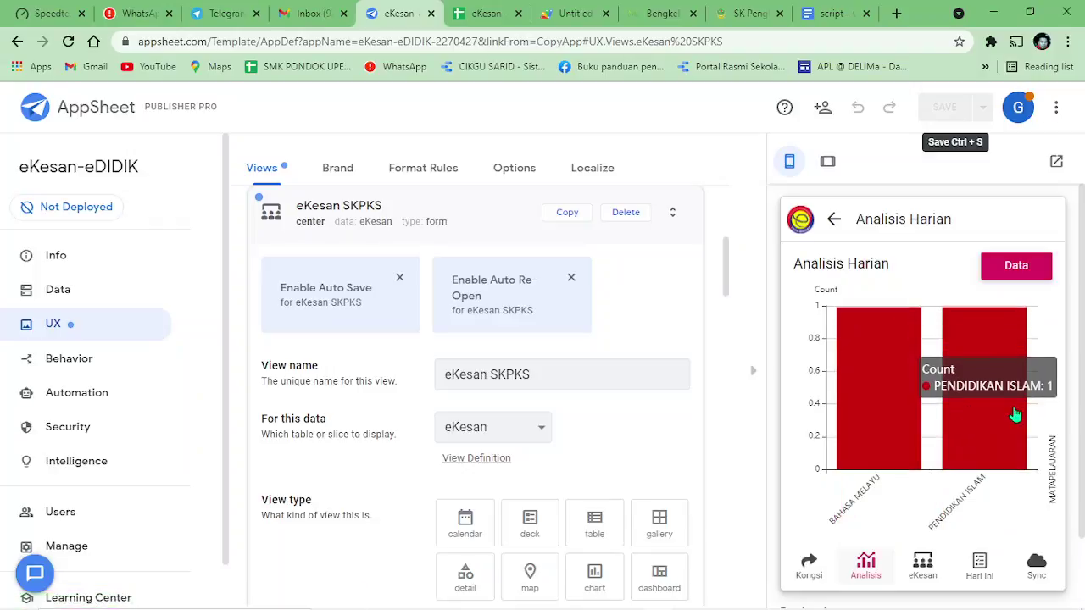
{"action": "left_click", "coordinate": [964, 391]}
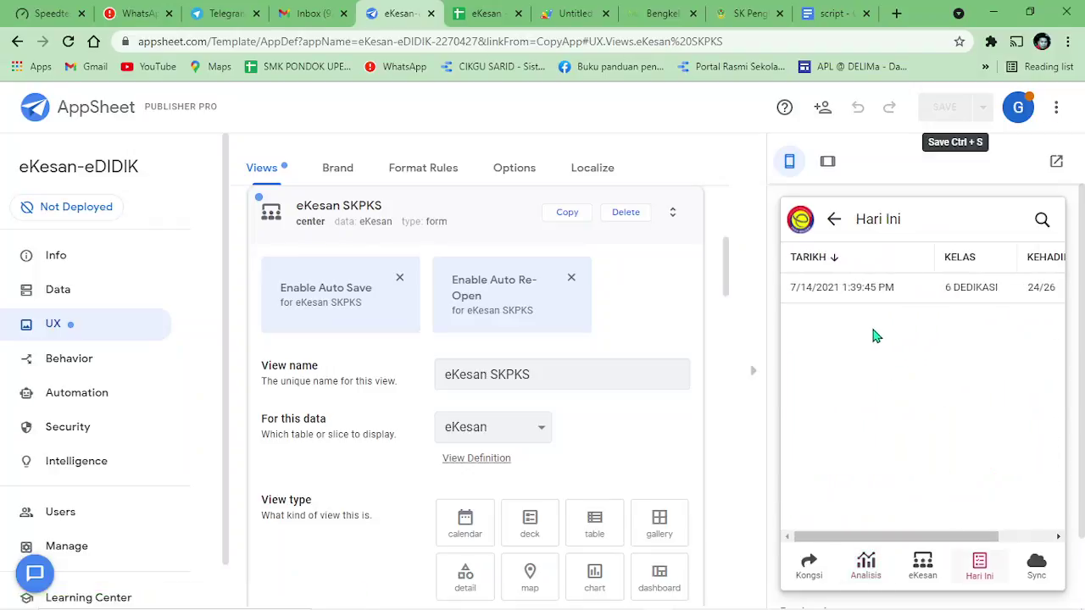
{"action": "left_click", "coordinate": [881, 289]}
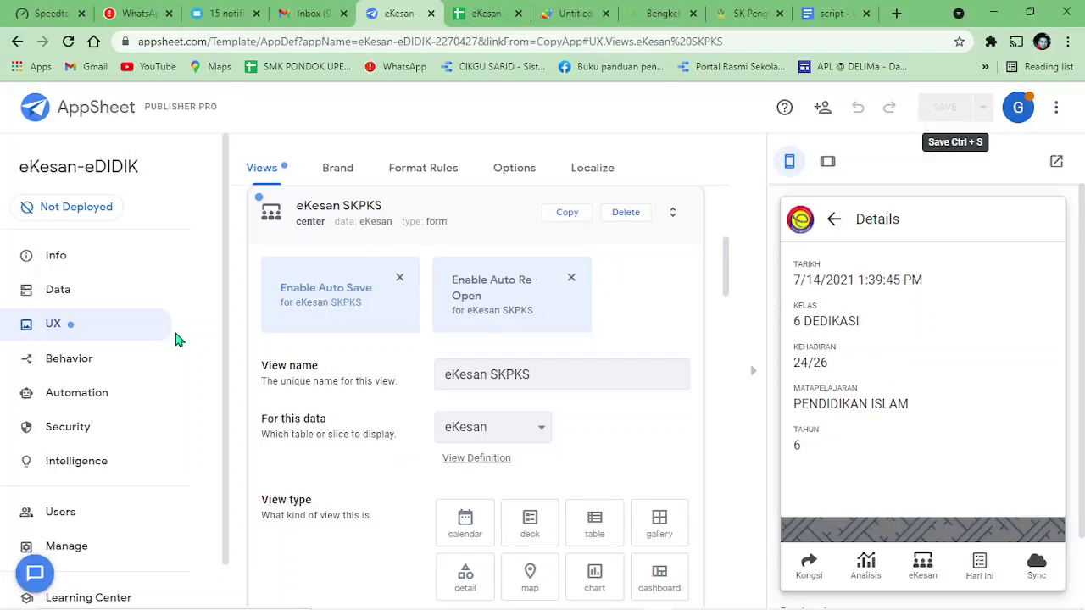
Review the eKesan SKPKS form view's type, position and view options, and open the app's list of data tables.
{"action": "left_click", "coordinate": [102, 339]}
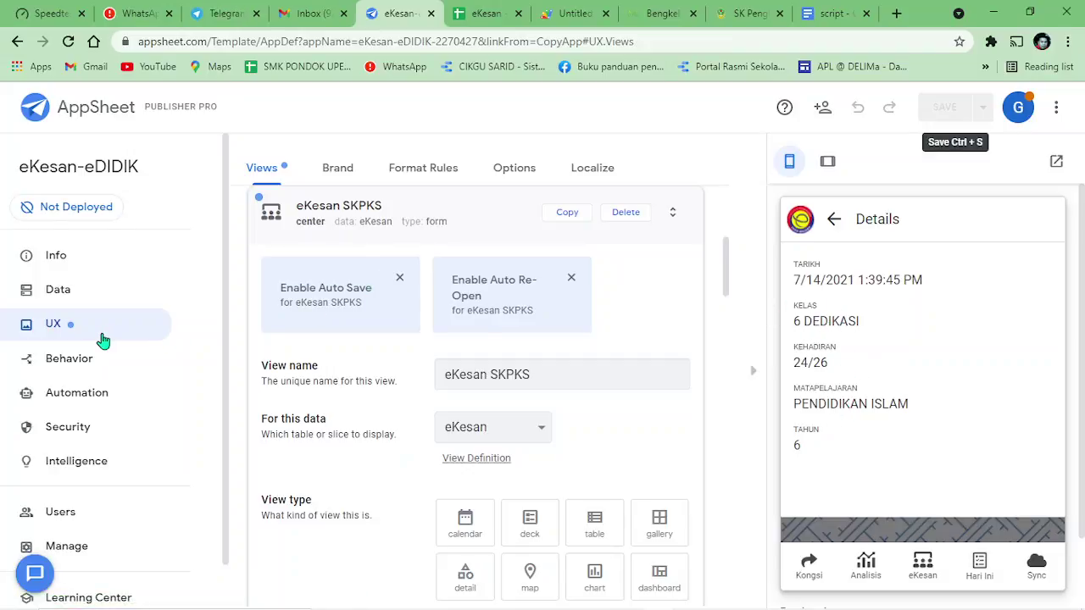
{"action": "scroll", "coordinate": [402, 379], "scroll_direction": "down", "scroll_amount": 5}
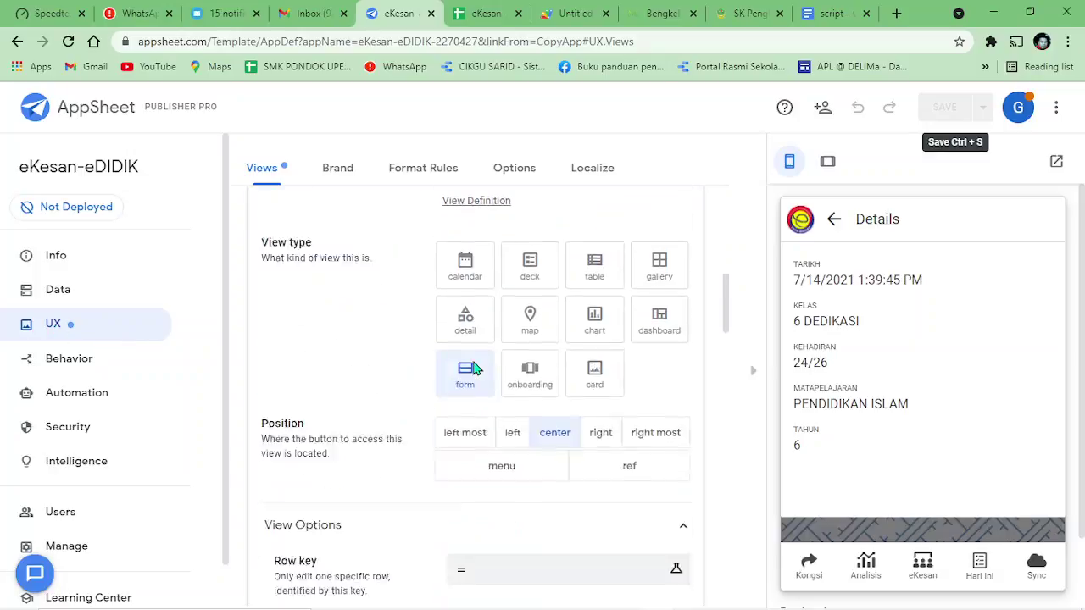
{"action": "scroll", "coordinate": [399, 375], "scroll_direction": "down", "scroll_amount": 3}
{"action": "scroll", "coordinate": [339, 373], "scroll_direction": "up", "scroll_amount": 1}
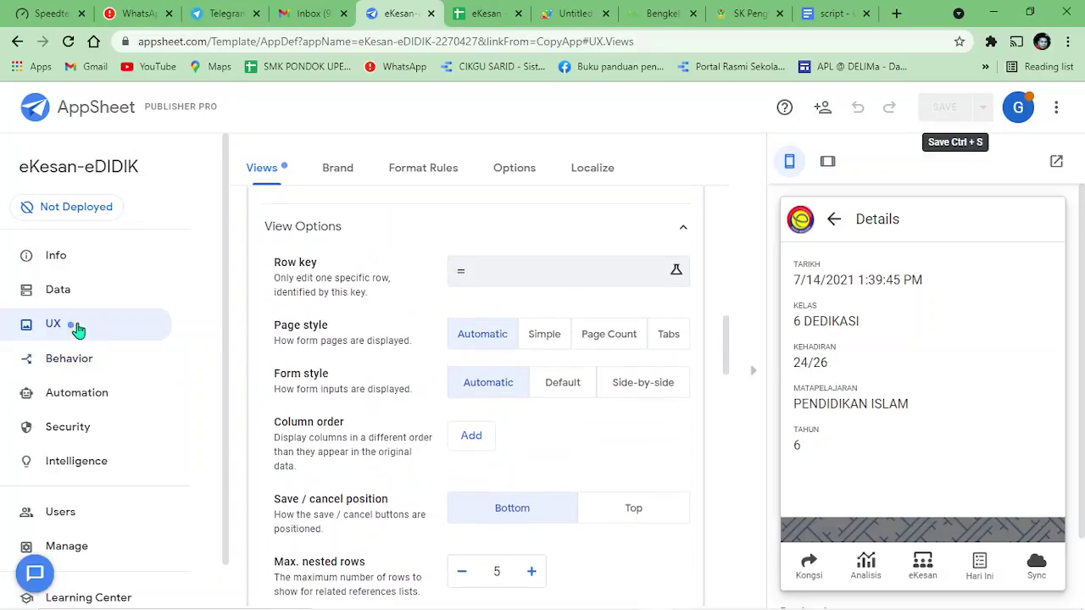
{"action": "left_click", "coordinate": [60, 292]}
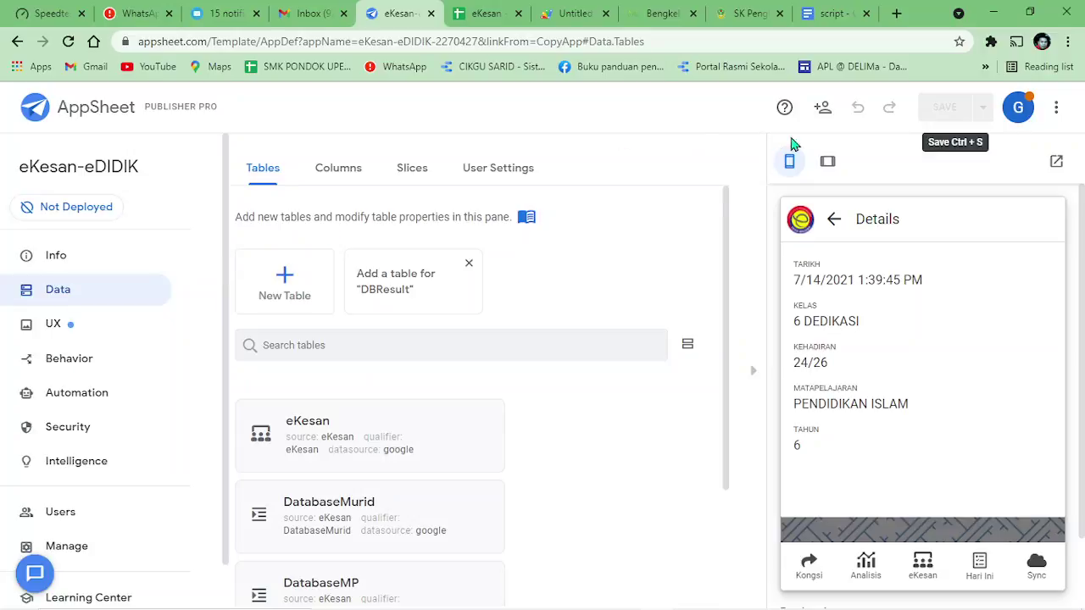
In the app preview, view the daily analysis chart, the blank eKesan form without saving it, and the Hari Ini list.
{"action": "left_click", "coordinate": [865, 564]}
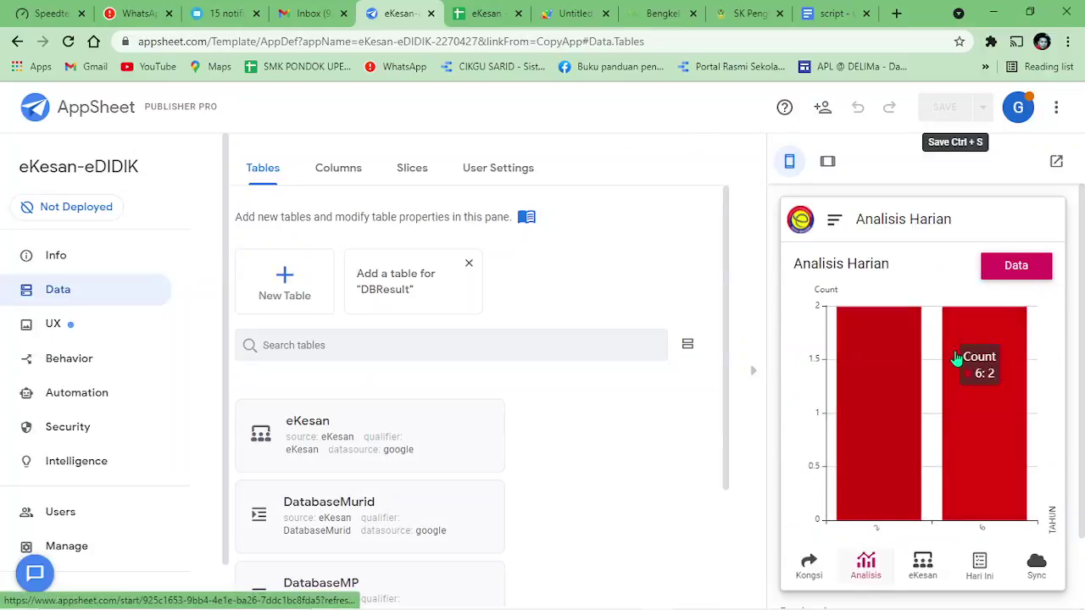
{"action": "left_click", "coordinate": [924, 562]}
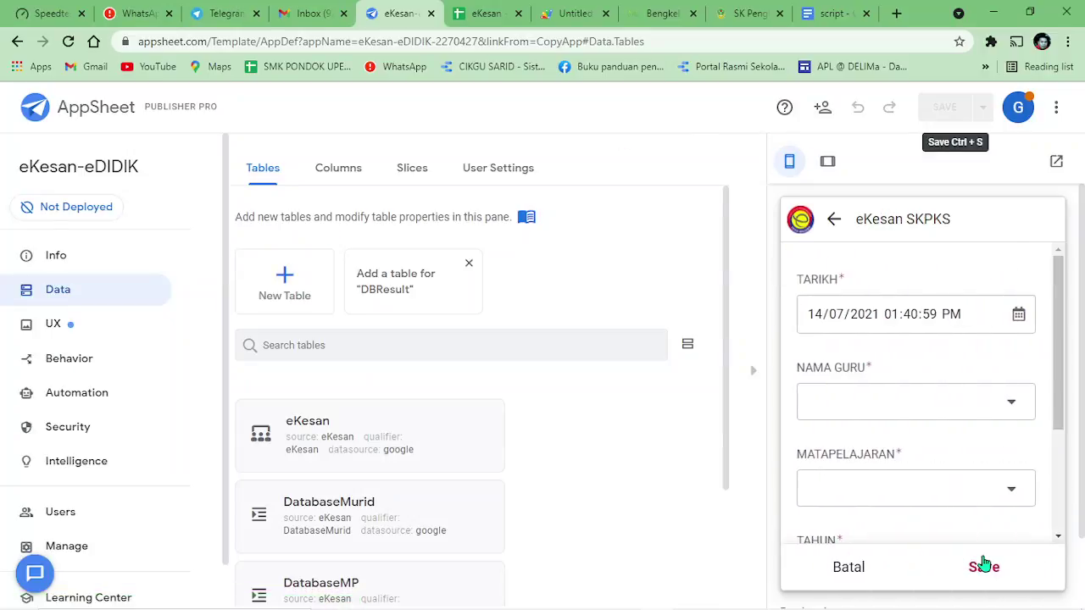
{"action": "left_click", "coordinate": [851, 569]}
{"action": "left_click", "coordinate": [993, 573]}
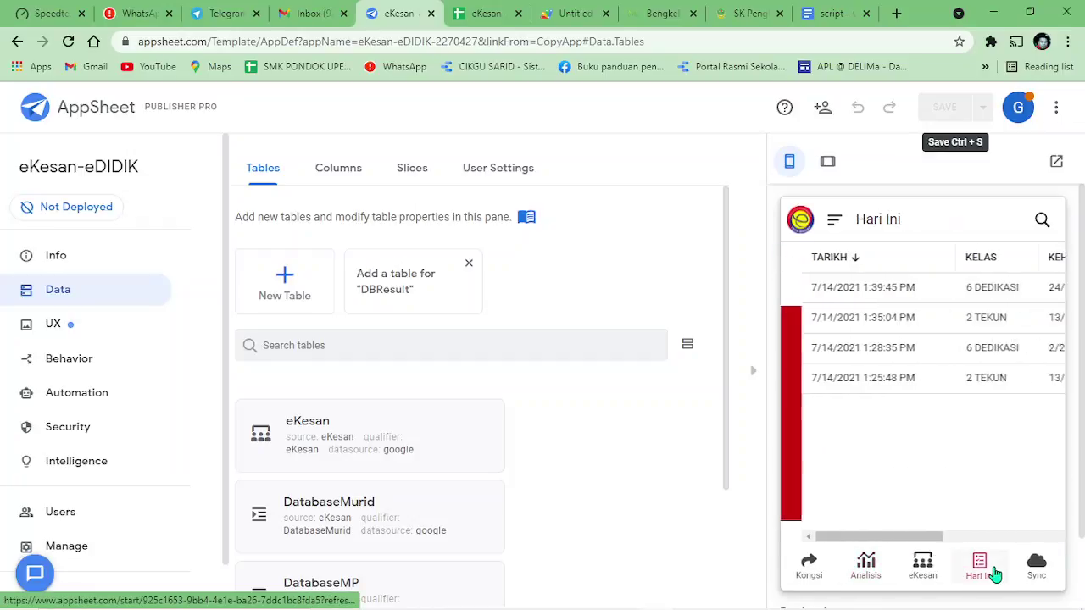